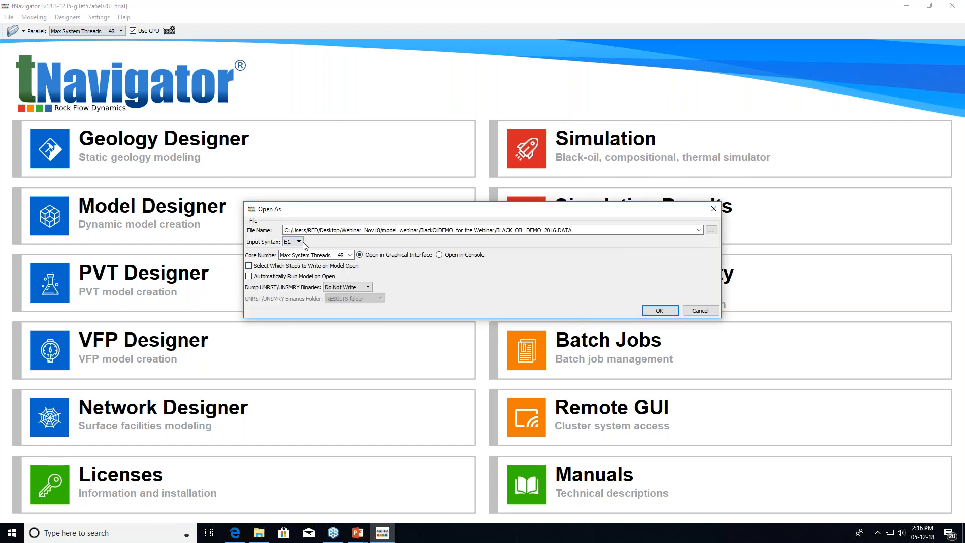
Load BLACK_OIL_DEMO_2016.DATA with the input syntax kept at E1
{"action": "left_click", "coordinate": [297, 243]}
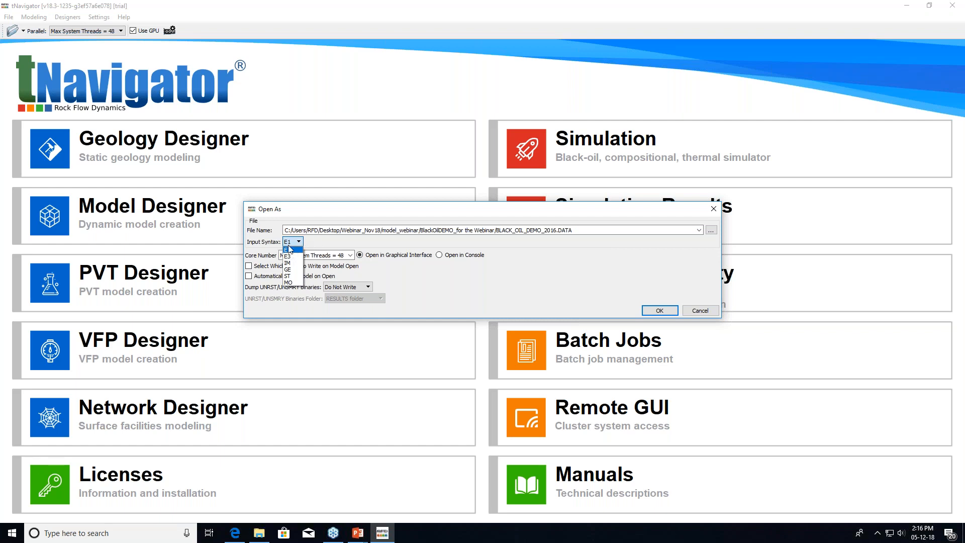
{"action": "left_click", "coordinate": [298, 242]}
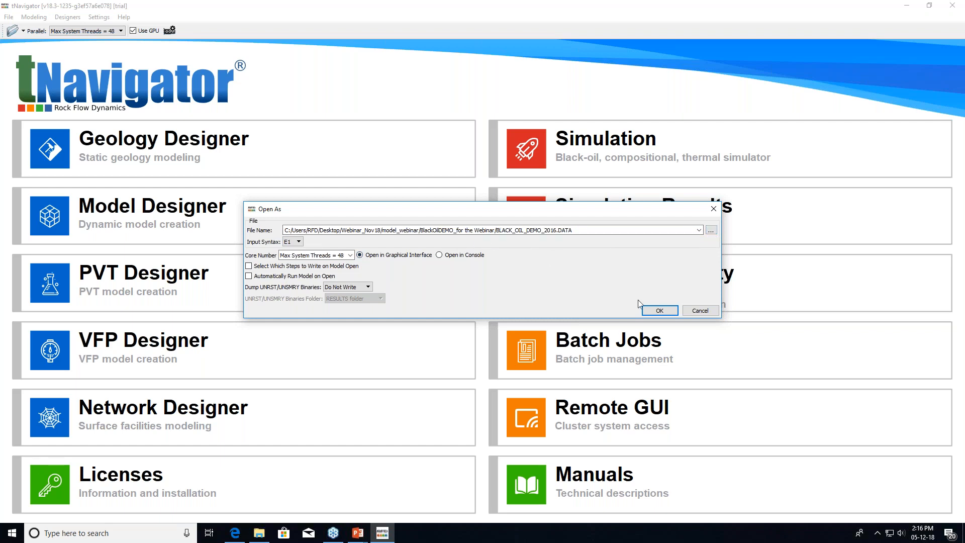
{"action": "left_click", "coordinate": [661, 312]}
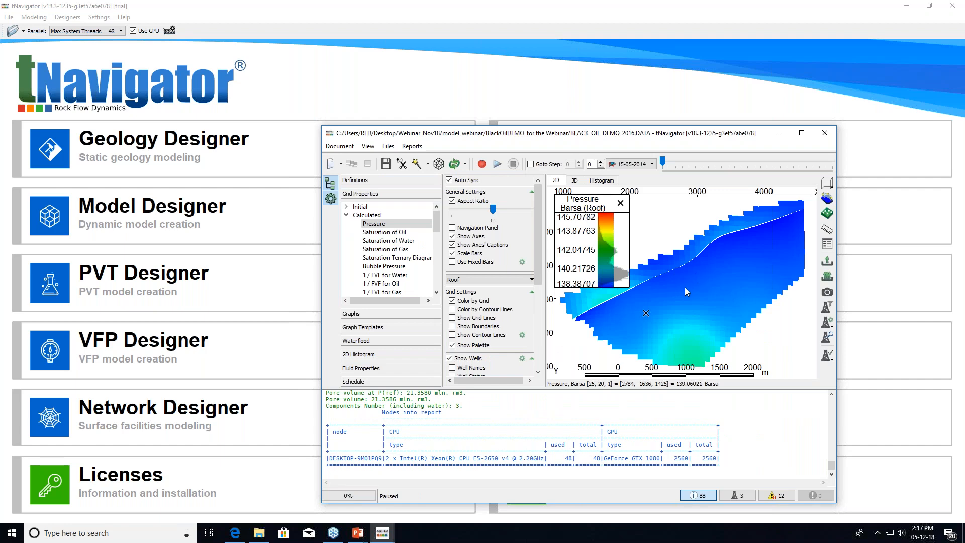
Maximize the model window, show the pressure grid in 3D, and list the model's files
{"action": "left_click", "coordinate": [803, 134]}
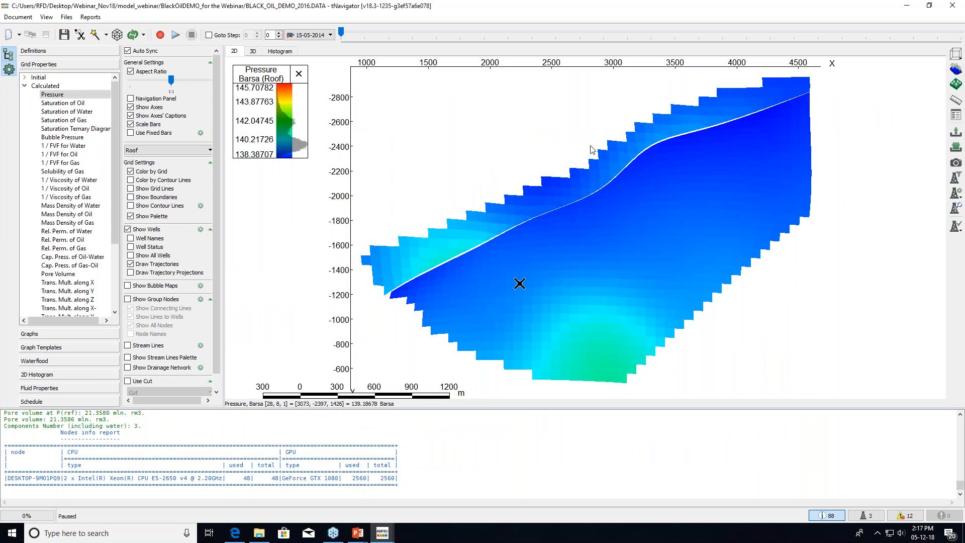
{"action": "left_click", "coordinate": [253, 52]}
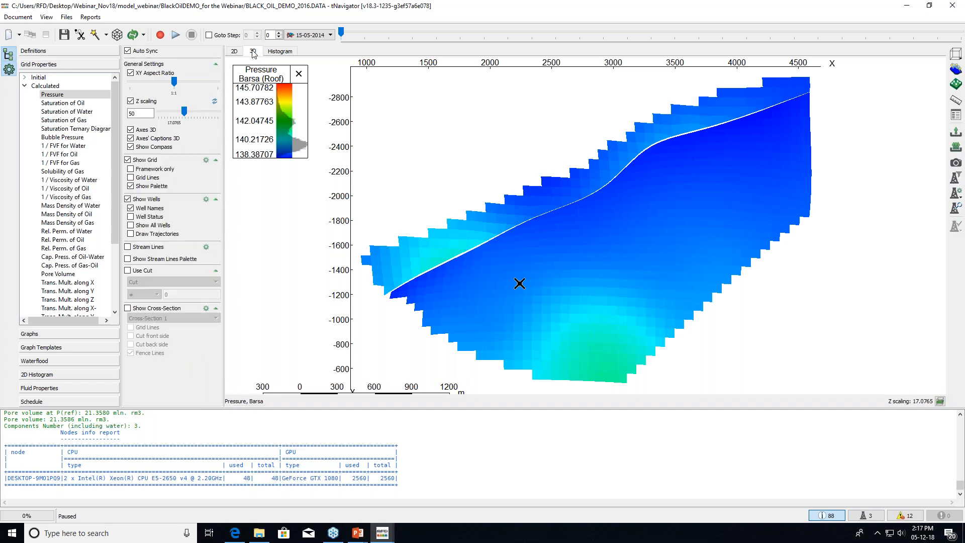
{"action": "left_click_drag", "start_coordinate": [532, 202], "coordinate": [537, 249]}
{"action": "scroll", "coordinate": [532, 237], "scroll_direction": "up", "scroll_amount": 4}
{"action": "scroll", "coordinate": [537, 248], "scroll_direction": "down", "scroll_amount": 1}
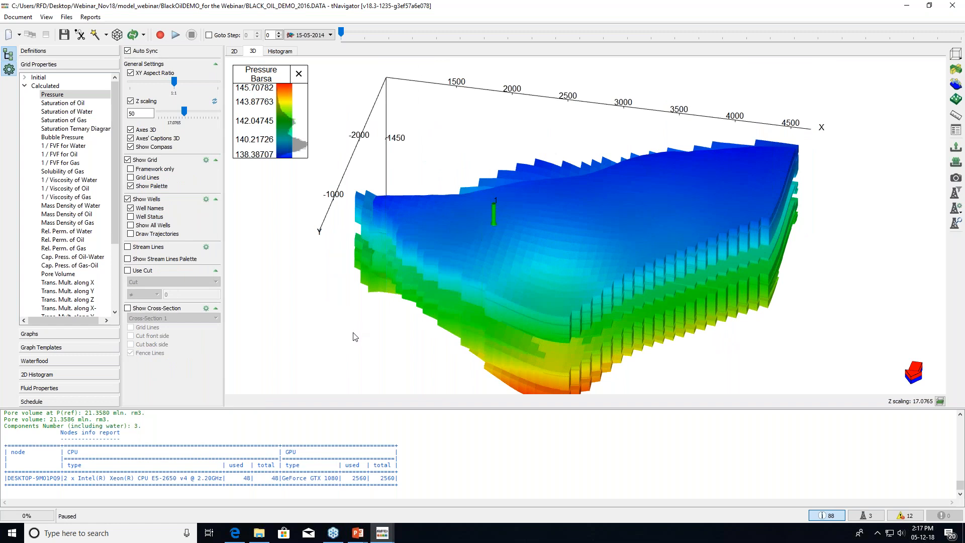
{"action": "left_click", "coordinate": [66, 18]}
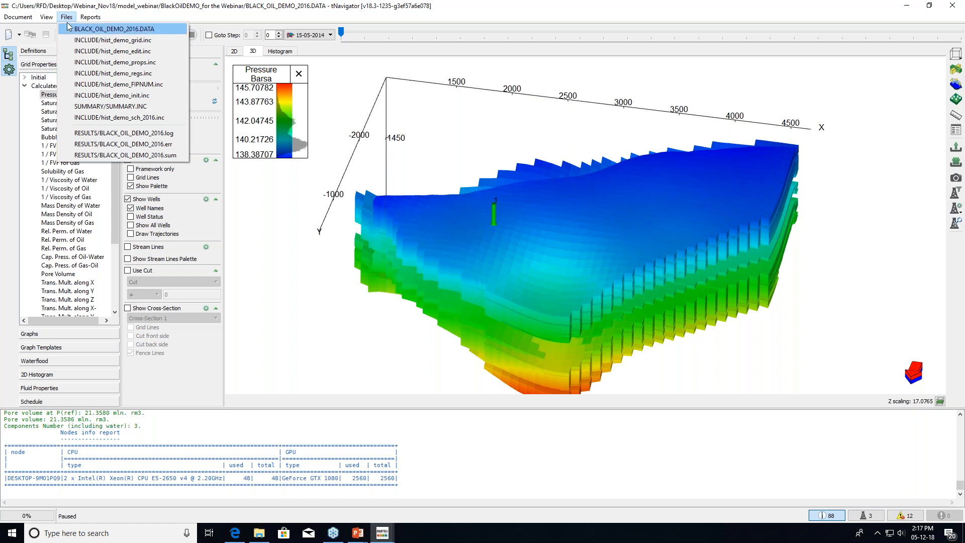
Check the start date in the BLACK_OIL_DEMO_2016.DATA deck in Notepad++, then close the editor
{"action": "left_click", "coordinate": [129, 31]}
{"action": "left_click_drag", "start_coordinate": [964, 56], "coordinate": [347, 18]}
{"action": "left_click", "coordinate": [289, 153]}
{"action": "scroll", "coordinate": [290, 164], "scroll_direction": "up", "scroll_amount": 20}
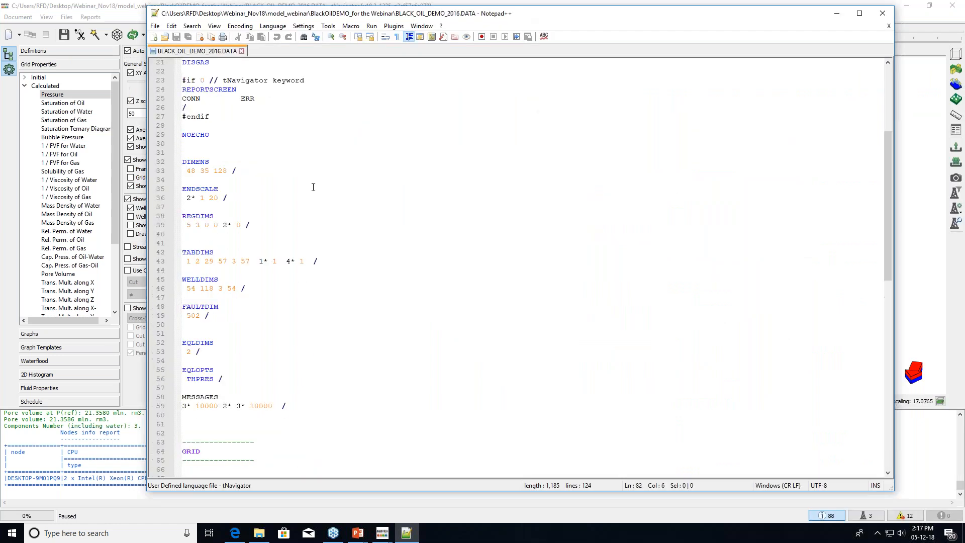
{"action": "left_click", "coordinate": [238, 152]}
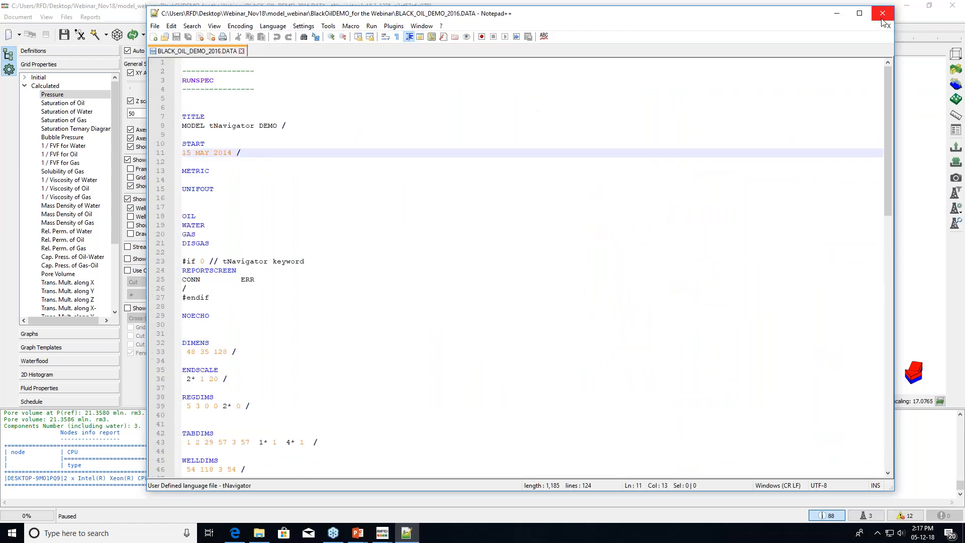
{"action": "left_click", "coordinate": [882, 14]}
{"action": "left_click", "coordinate": [882, 15]}
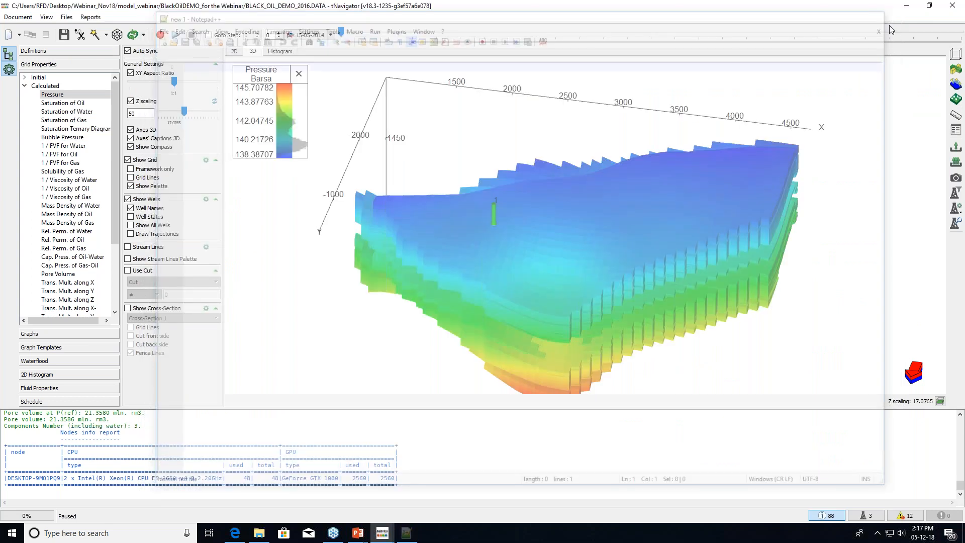
Review the model's definitions and grid statistics, then return to the 3D Grid Properties view
{"action": "left_click", "coordinate": [36, 52]}
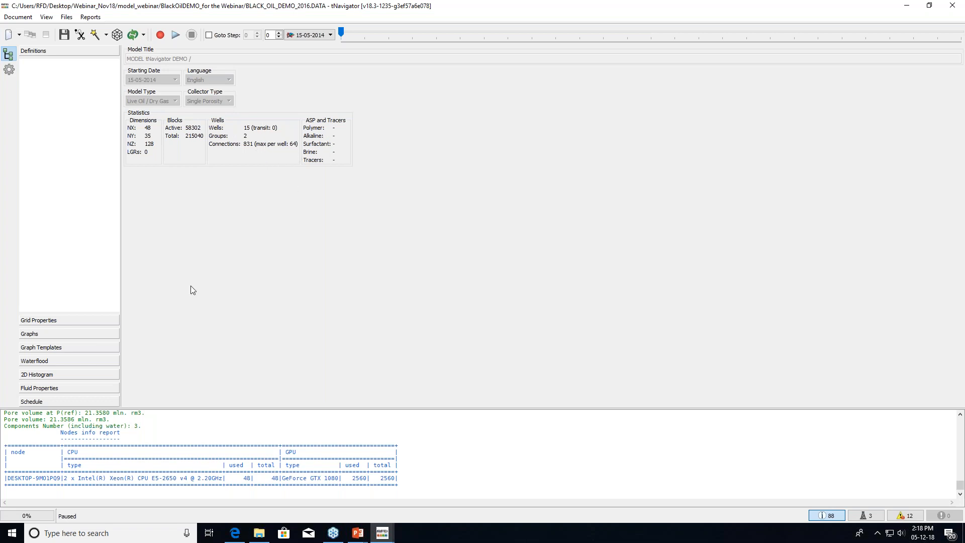
{"action": "left_click", "coordinate": [93, 320]}
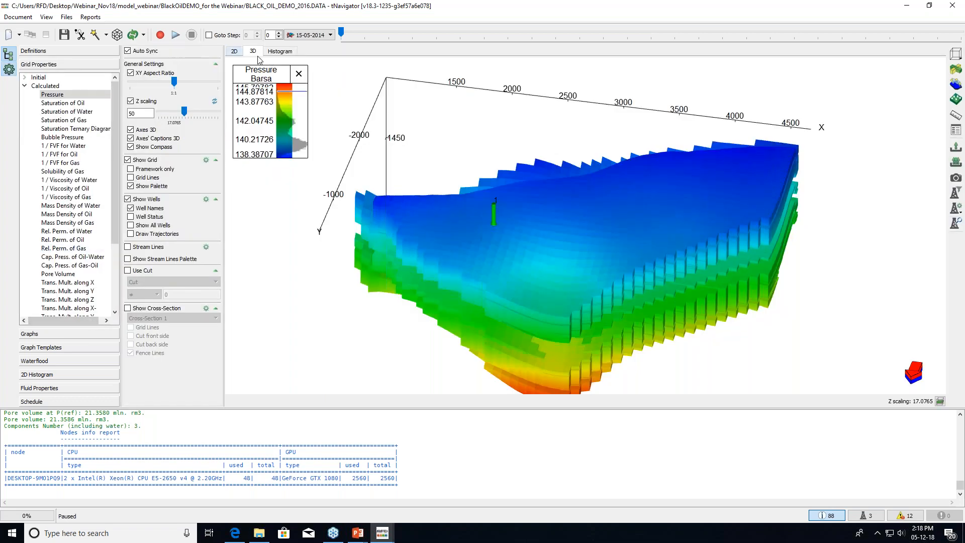
{"action": "left_click_drag", "start_coordinate": [541, 253], "coordinate": [536, 257]}
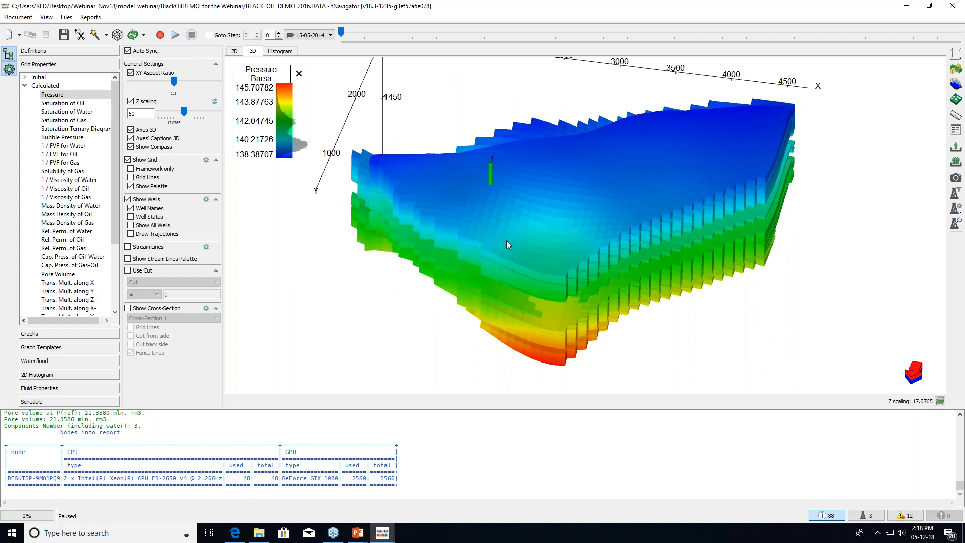
{"action": "left_click", "coordinate": [85, 340]}
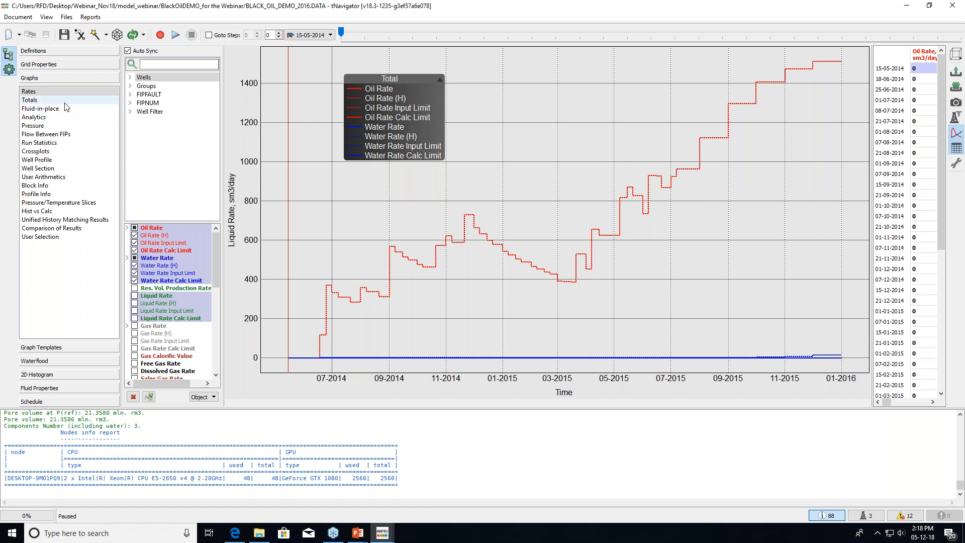
Inspect the cumulative oil and water Totals curves, then switch to the Rates graph
{"action": "left_click", "coordinate": [31, 100]}
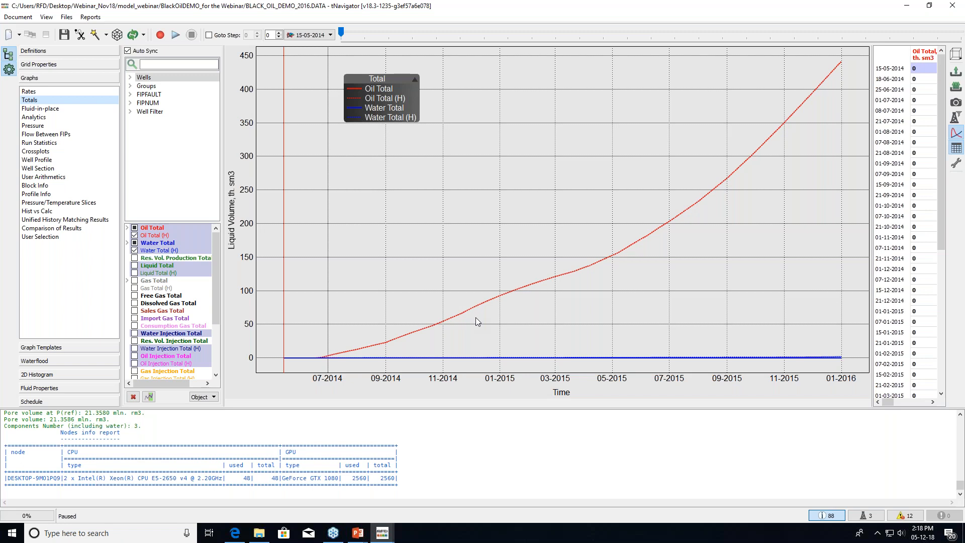
{"action": "mouse_move", "coordinate": [430, 358]}
{"action": "mouse_move", "coordinate": [386, 344]}
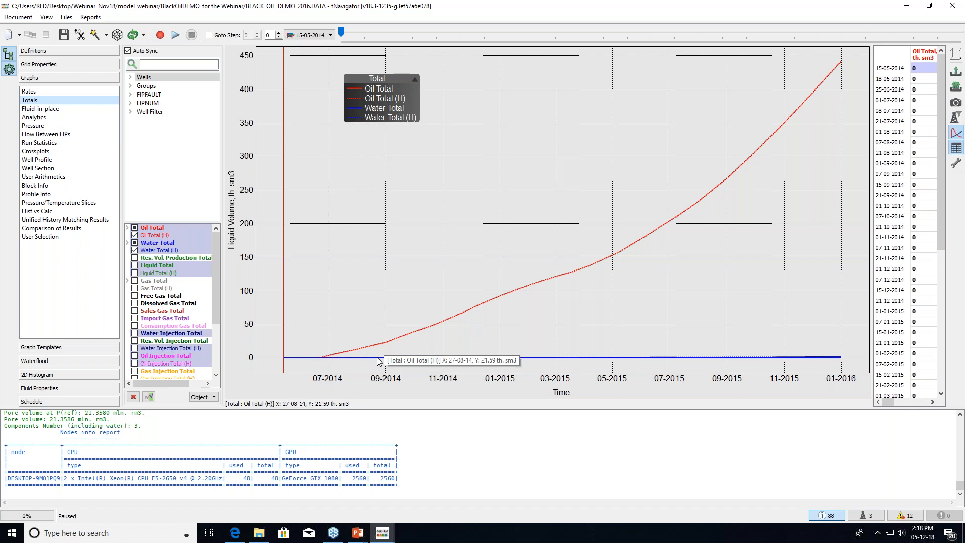
{"action": "left_click", "coordinate": [73, 92]}
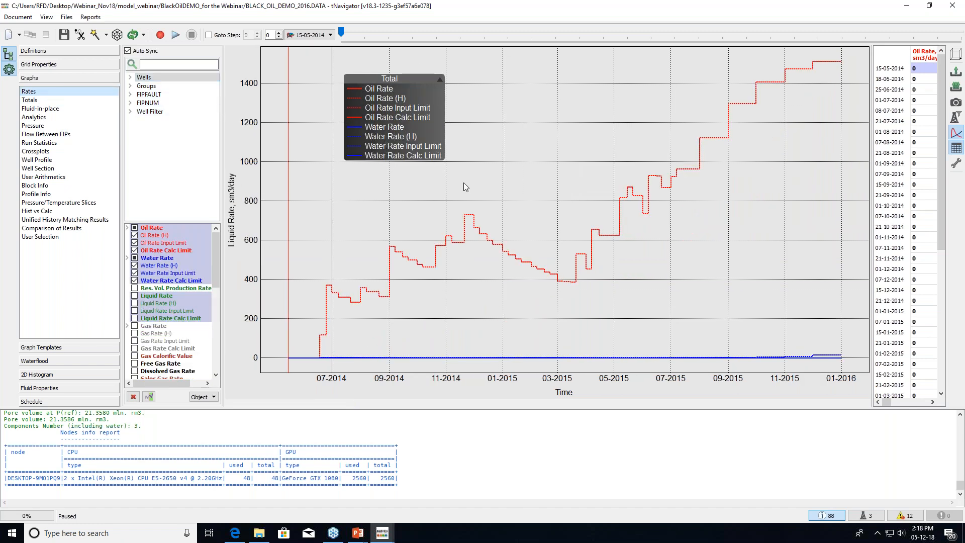
{"action": "left_click", "coordinate": [31, 66]}
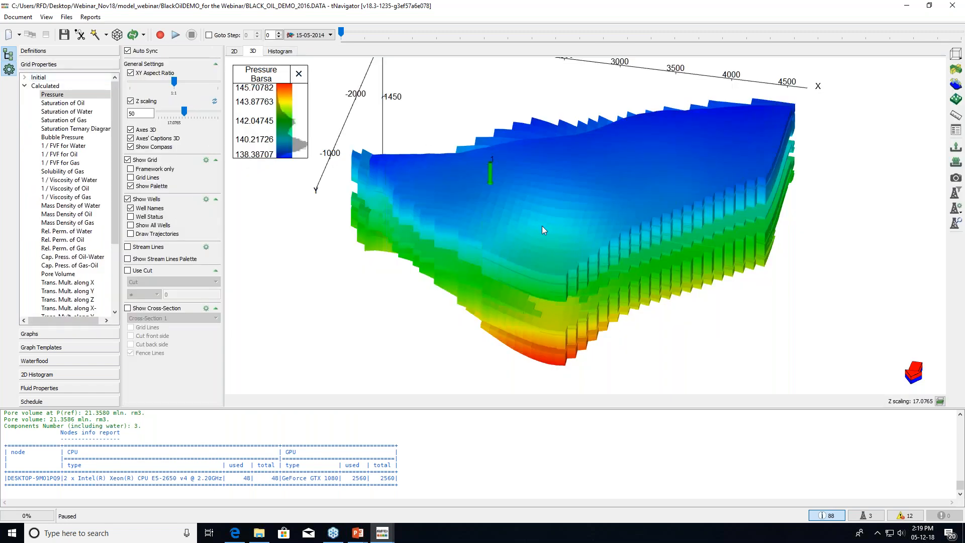
{"action": "left_click_drag", "start_coordinate": [547, 235], "coordinate": [548, 236]}
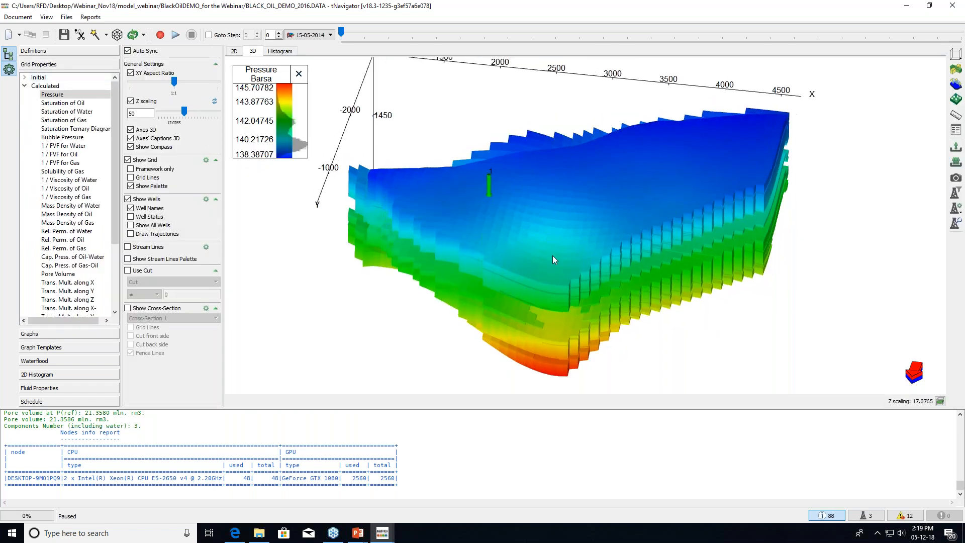
{"action": "scroll", "coordinate": [551, 258], "scroll_direction": "up", "scroll_amount": 2}
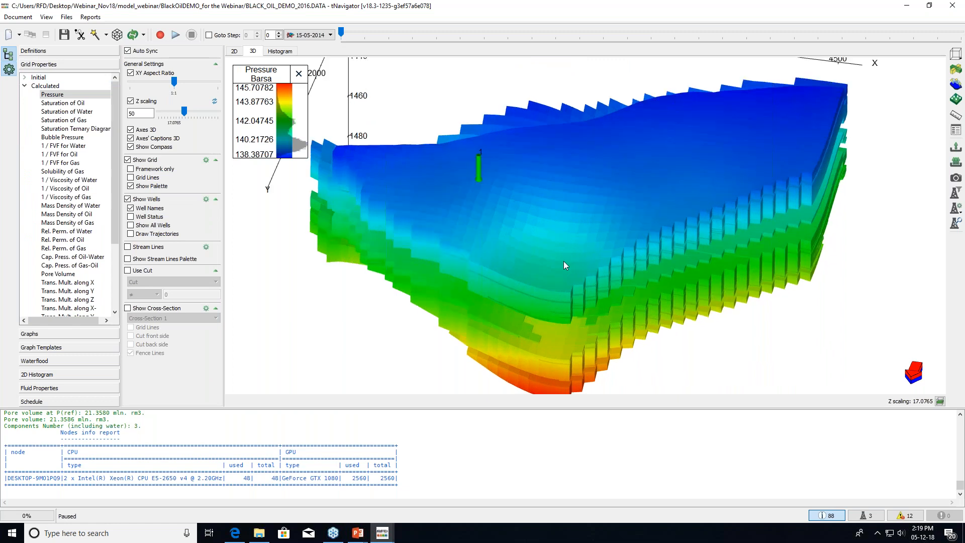
{"action": "left_click", "coordinate": [161, 39]}
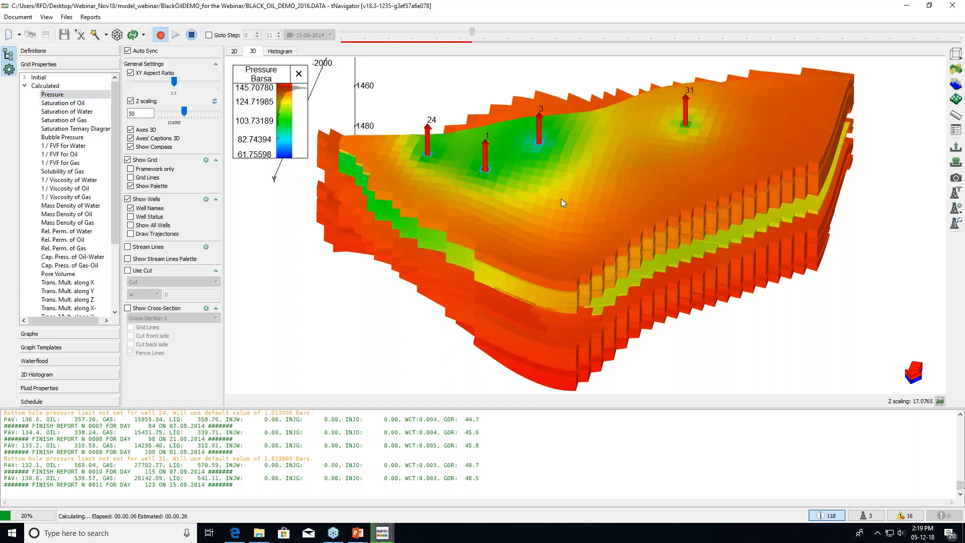
{"action": "left_click_drag", "start_coordinate": [561, 198], "coordinate": [563, 212]}
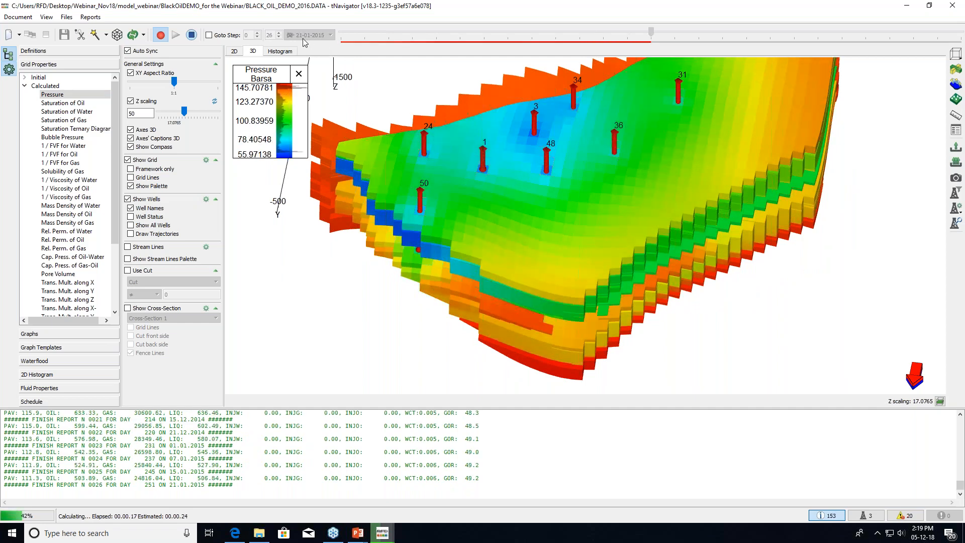
{"action": "left_click_drag", "start_coordinate": [602, 108], "coordinate": [600, 173]}
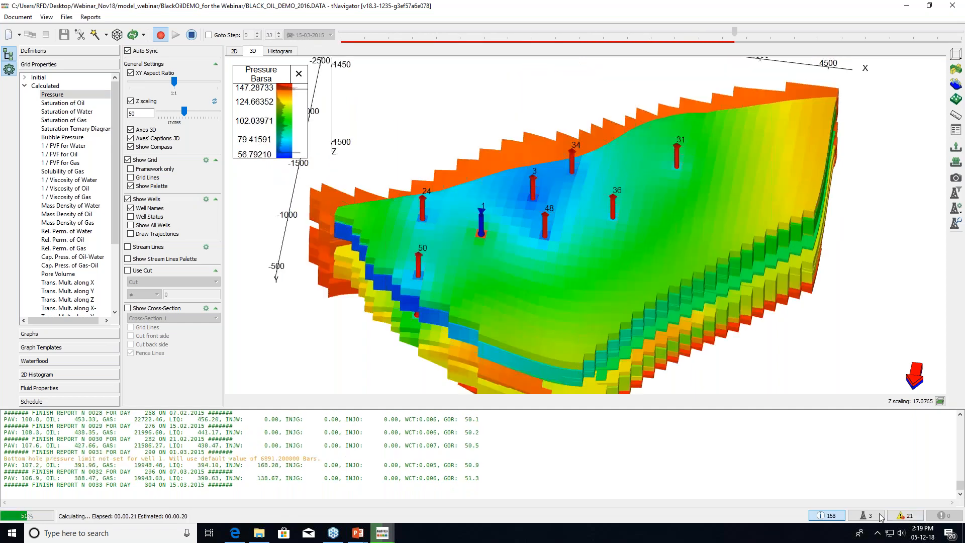
{"action": "left_click", "coordinate": [829, 516]}
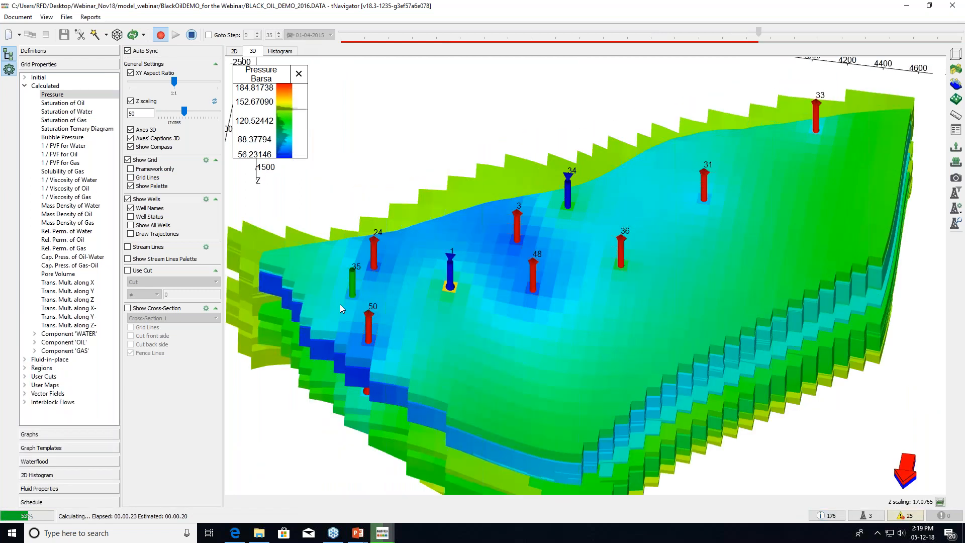
{"action": "left_click", "coordinate": [192, 35]}
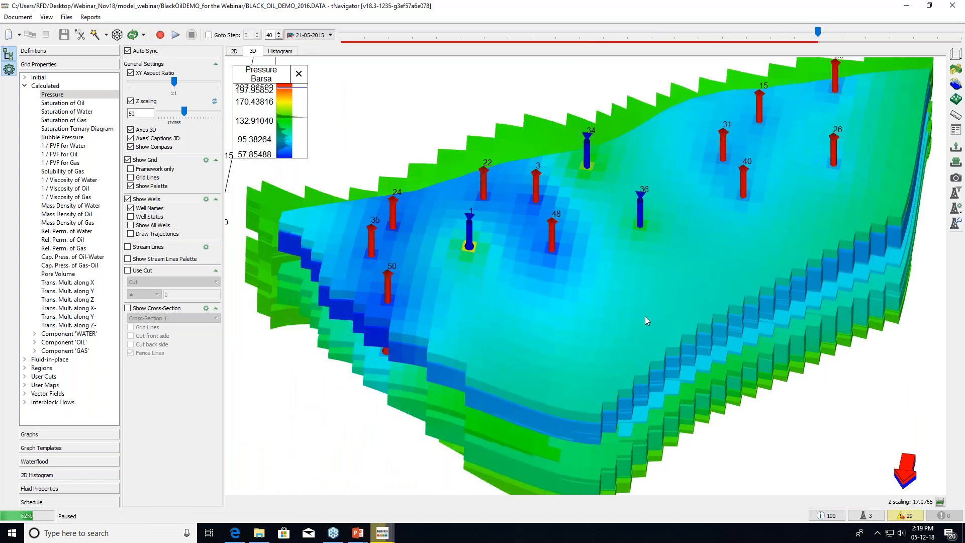
{"action": "scroll", "coordinate": [628, 324], "scroll_direction": "down", "scroll_amount": 2}
{"action": "mouse_move", "coordinate": [597, 328]}
{"action": "left_mouse_down"}
{"action": "mouse_move", "coordinate": [626, 291]}
{"action": "mouse_move", "coordinate": [613, 326]}
{"action": "left_mouse_up"}
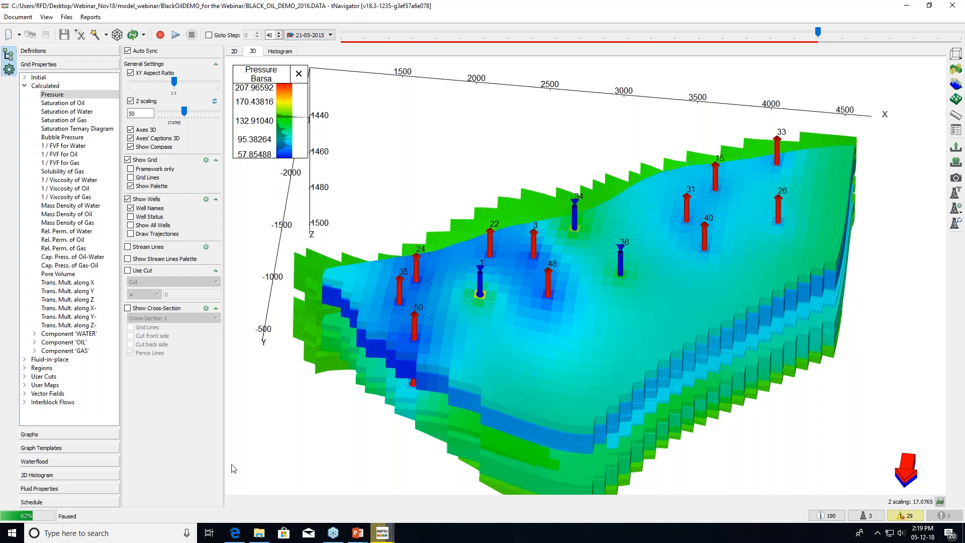
{"action": "left_click", "coordinate": [92, 435]}
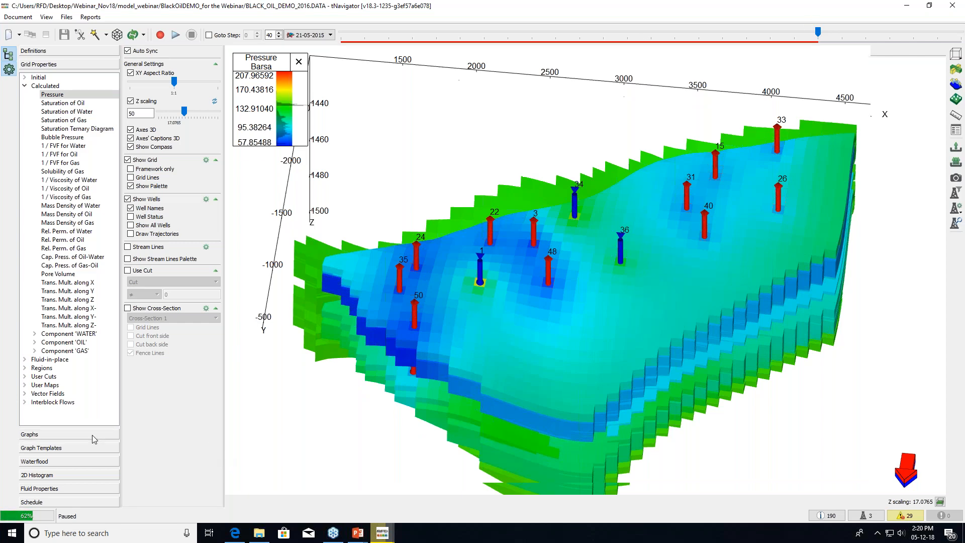
Resume the run to 01-01-2016 and compare calculated versus historical oil and water totals
{"action": "left_click", "coordinate": [159, 36]}
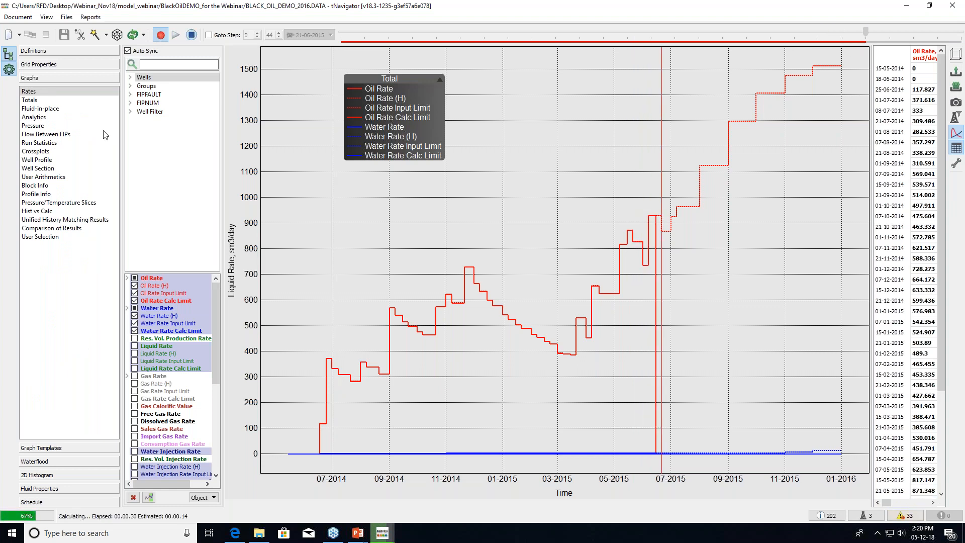
{"action": "left_click", "coordinate": [65, 101]}
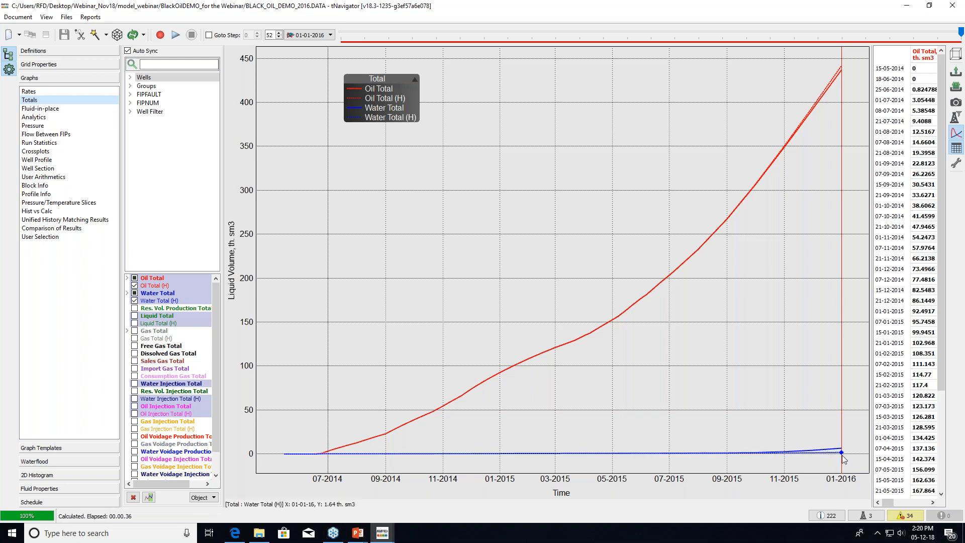
{"action": "scroll", "coordinate": [834, 425], "scroll_direction": "up", "scroll_amount": 3}
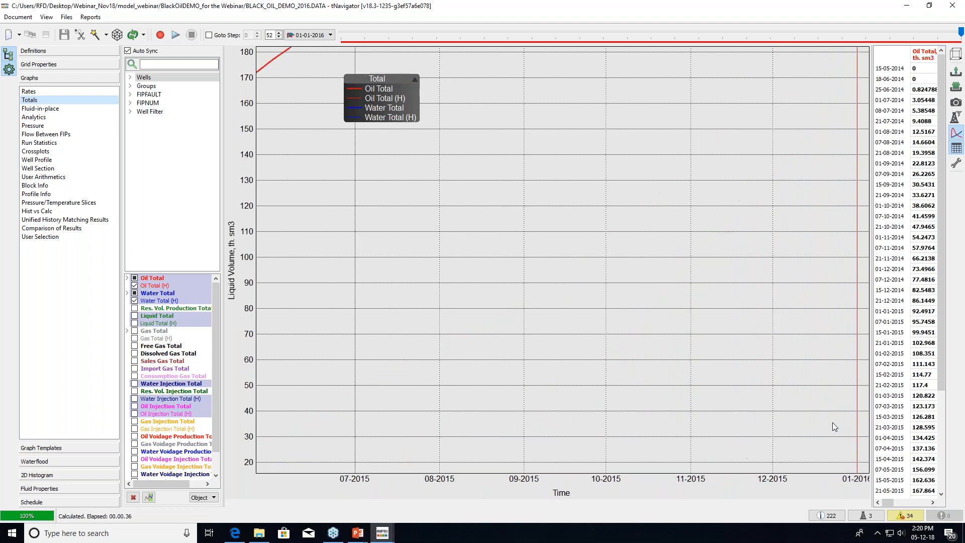
{"action": "left_click_drag", "start_coordinate": [812, 409], "coordinate": [718, 211]}
{"action": "scroll", "coordinate": [719, 212], "scroll_direction": "up", "scroll_amount": 3}
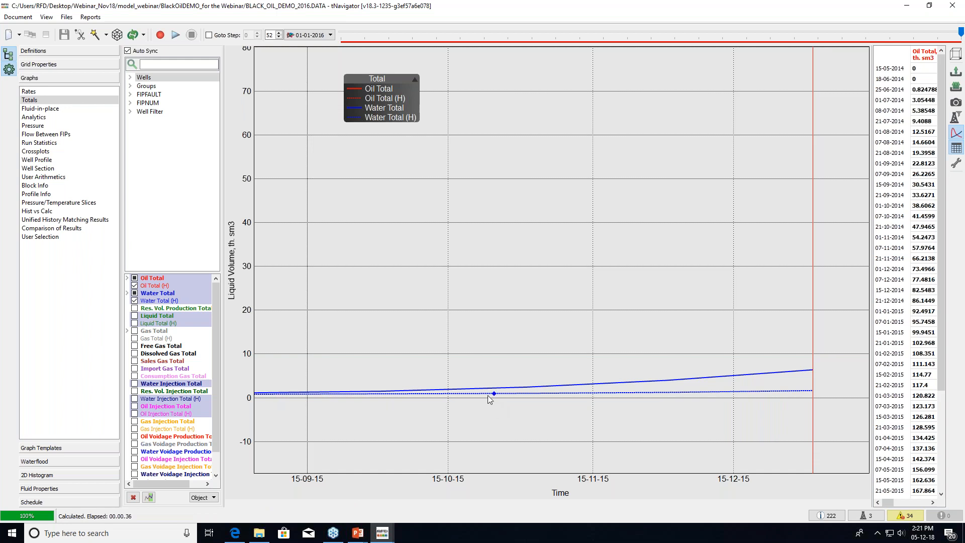
{"action": "double_click", "coordinate": [542, 295]}
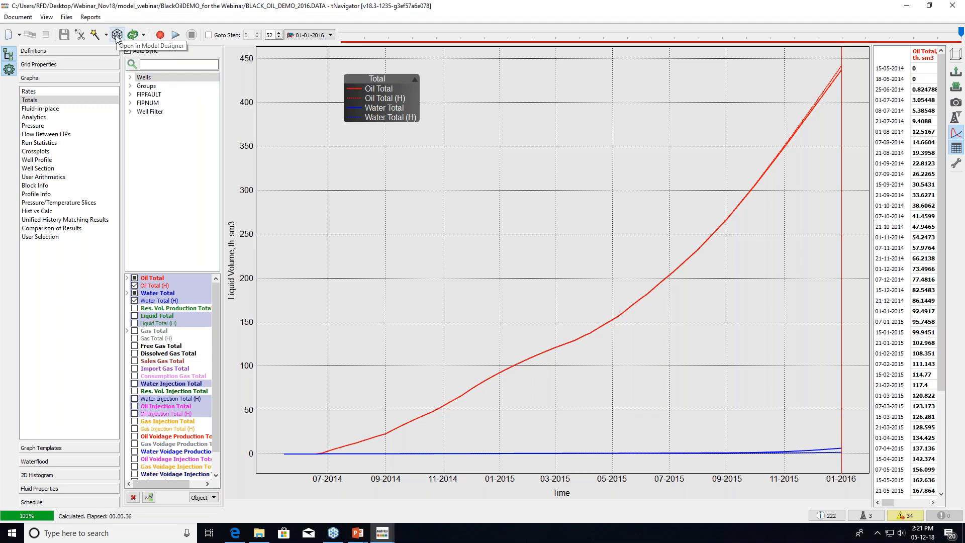
Export the model to Model Designer as MD_demo_live in the Model_Designer_project folder
{"action": "left_click", "coordinate": [117, 36]}
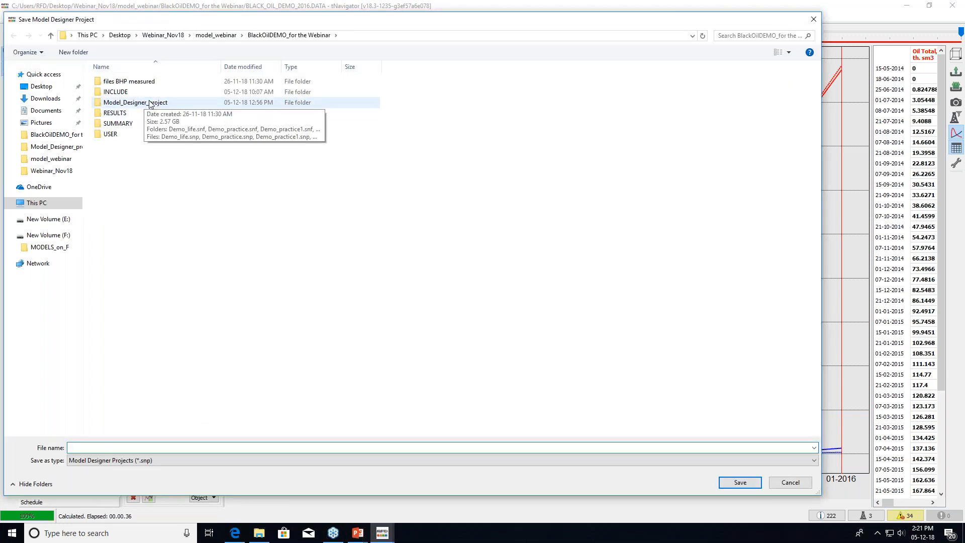
{"action": "double_click", "coordinate": [146, 103]}
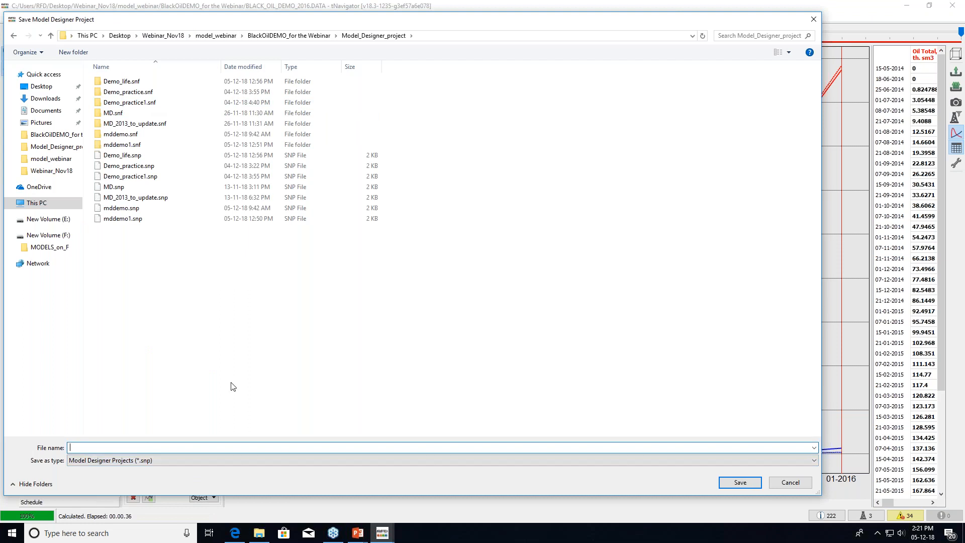
{"action": "type", "text": "MD"}
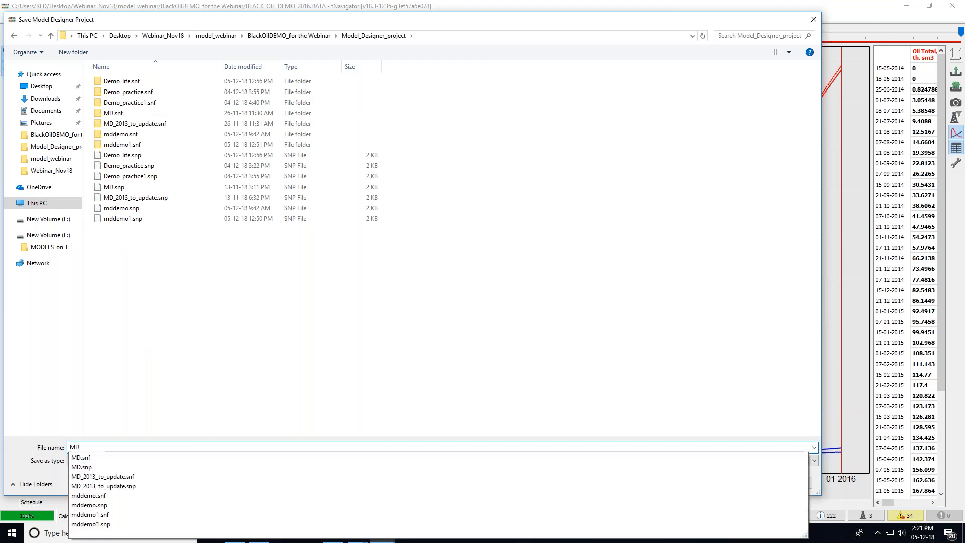
{"action": "type", "text": "_demo_live"}
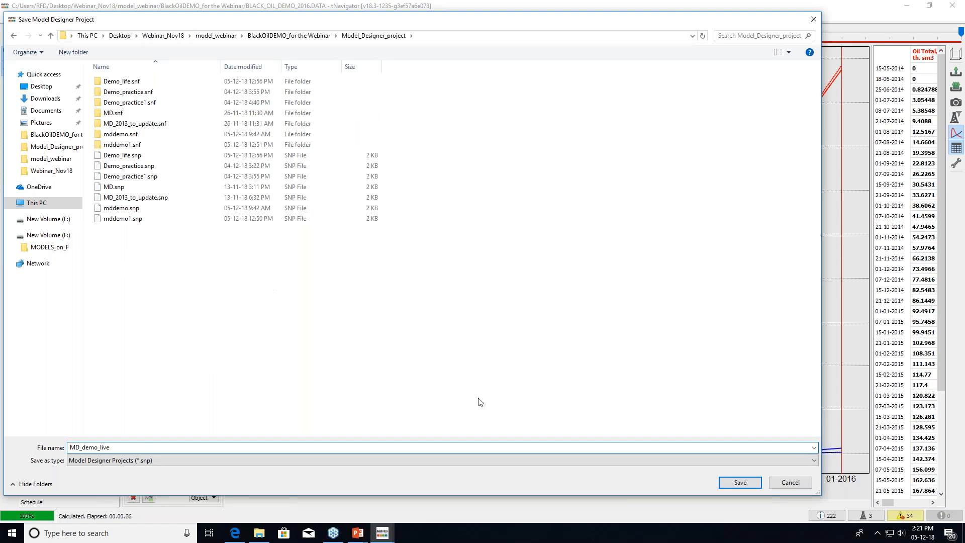
{"action": "left_click", "coordinate": [747, 486]}
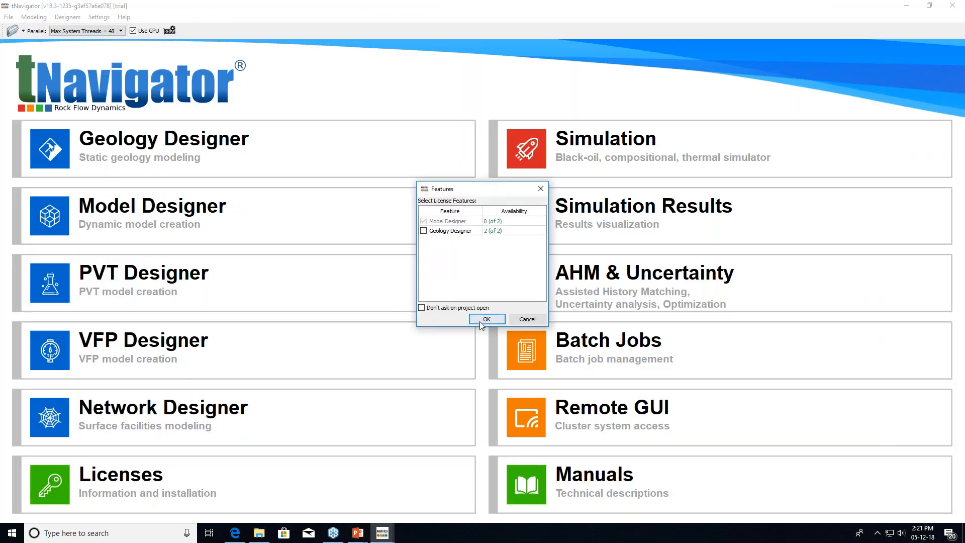
Accept the license features and start a new Model Designer project saved as MD_live
{"action": "left_click", "coordinate": [481, 323]}
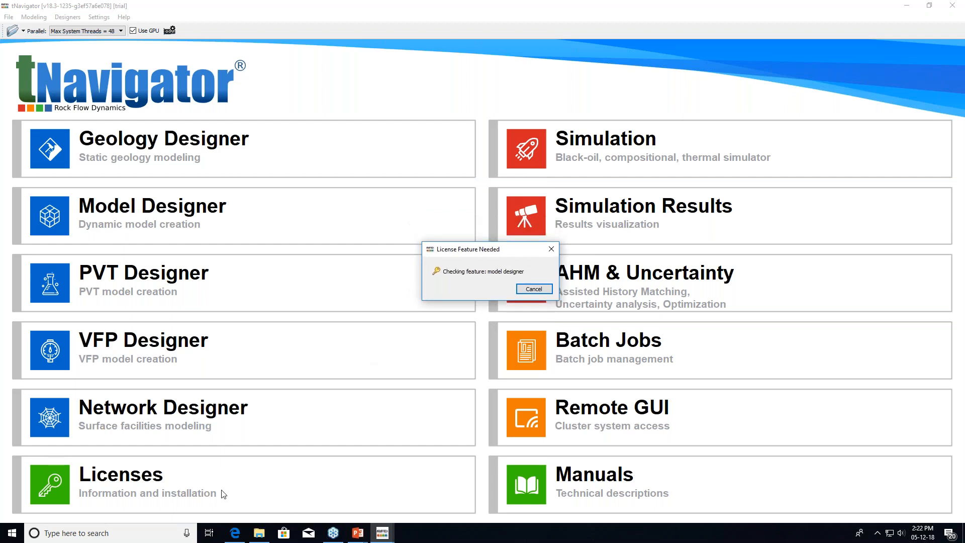
{"action": "mouse_move", "coordinate": [380, 535]}
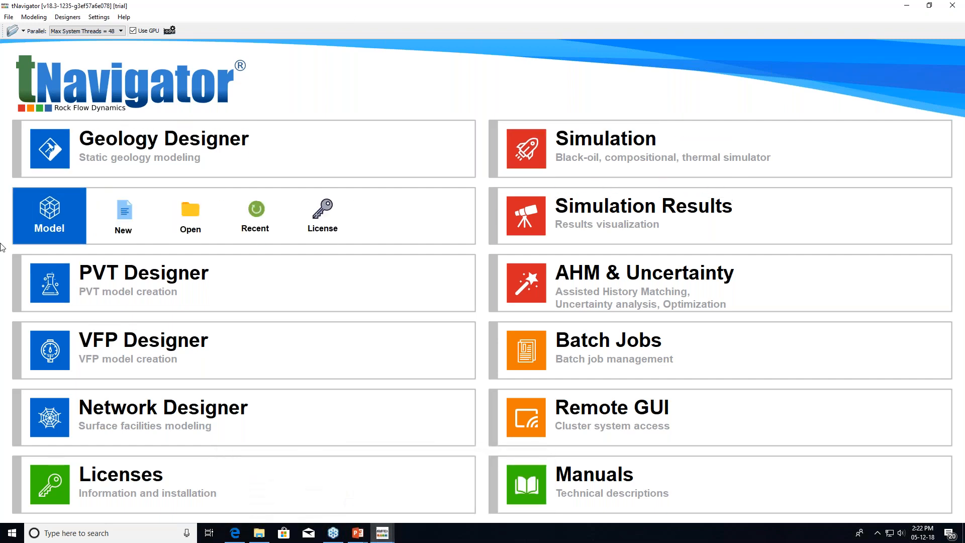
{"action": "left_click", "coordinate": [125, 219]}
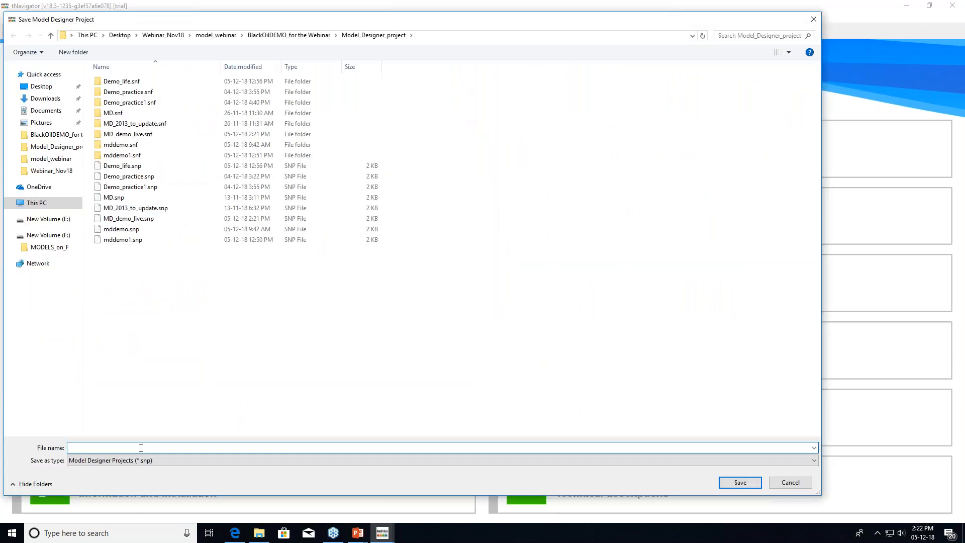
{"action": "type", "text": "MD"}
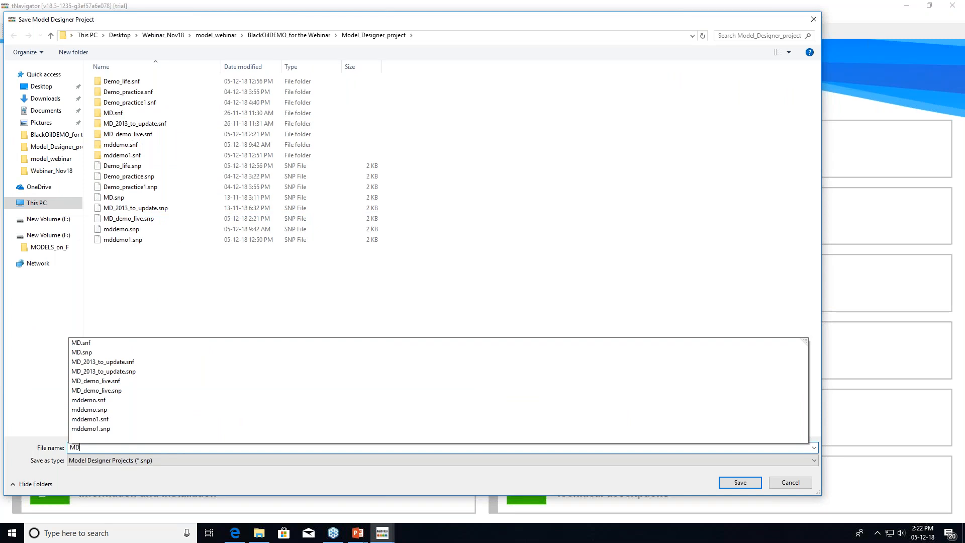
{"action": "type", "text": "_live"}
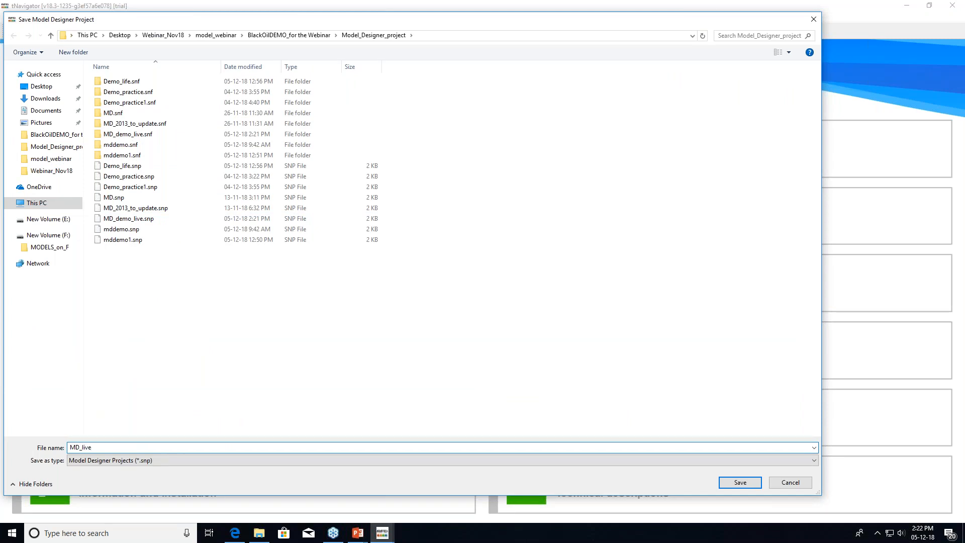
{"action": "left_click", "coordinate": [748, 484]}
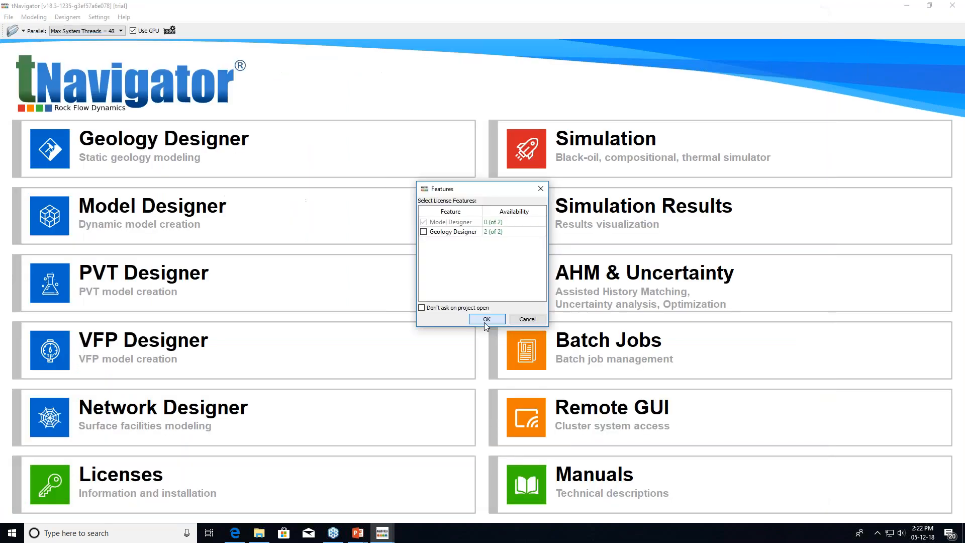
Cancel the stalled license check and dismiss the resulting license error messages
{"action": "left_click", "coordinate": [486, 321]}
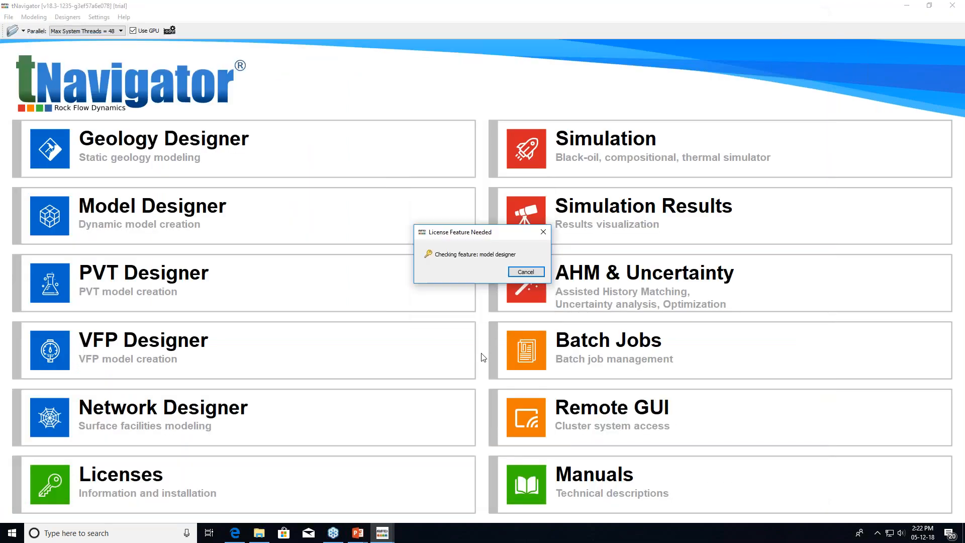
{"action": "left_click", "coordinate": [385, 534]}
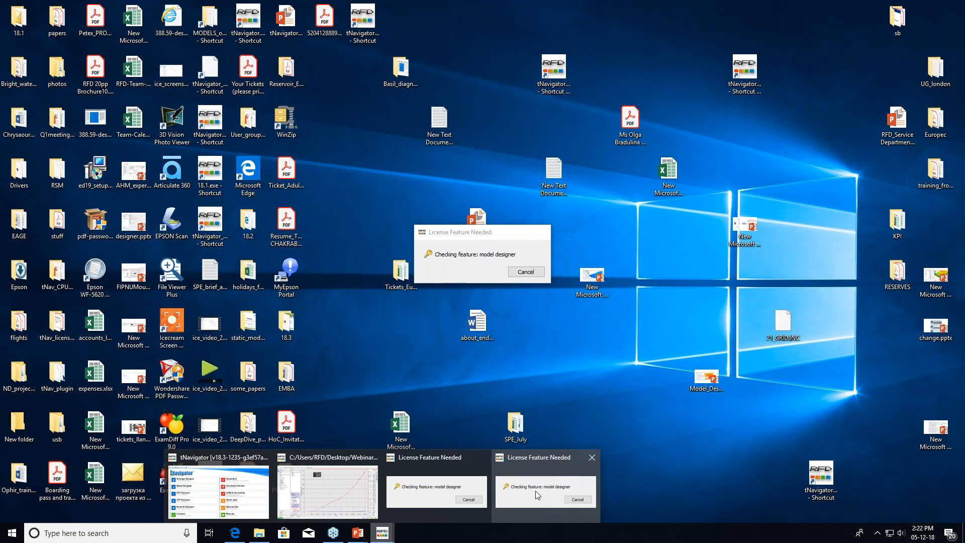
{"action": "left_click", "coordinate": [535, 494]}
{"action": "left_click", "coordinate": [539, 269]}
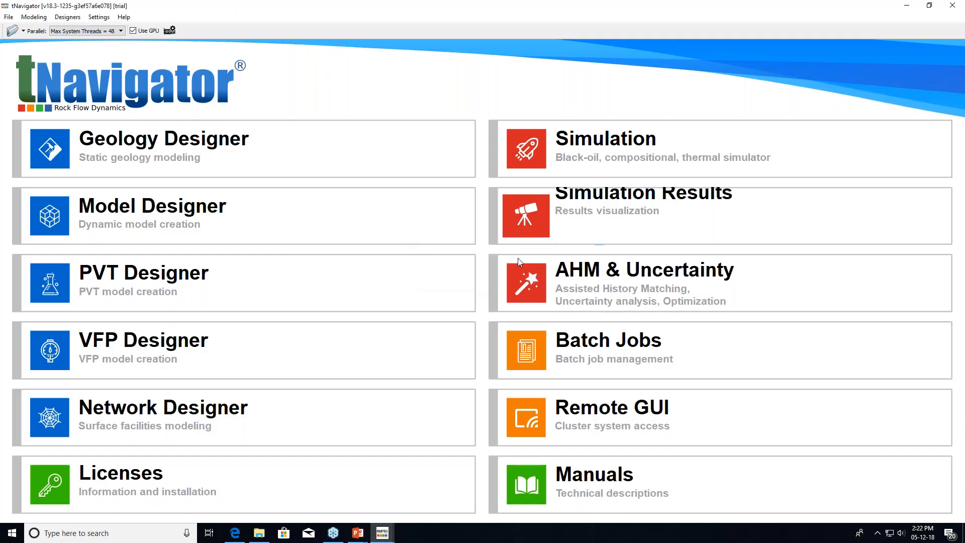
{"action": "left_click", "coordinate": [519, 261]}
{"action": "left_click", "coordinate": [503, 274]}
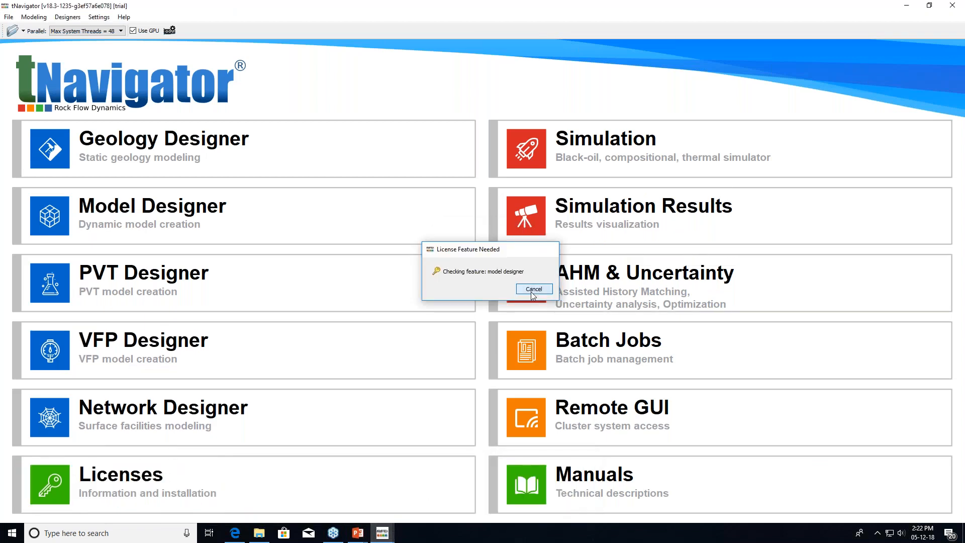
{"action": "left_click", "coordinate": [534, 289]}
{"action": "left_click", "coordinate": [496, 274]}
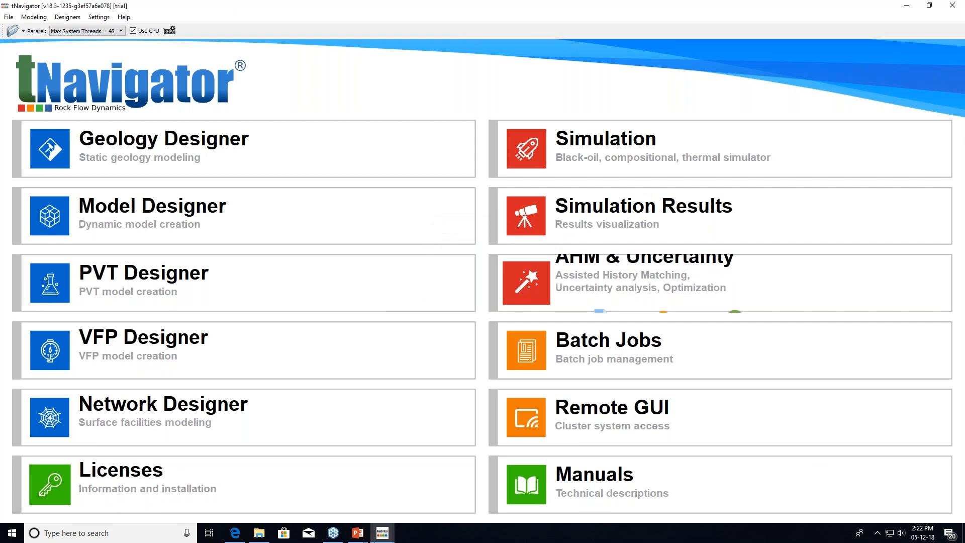
{"action": "mouse_move", "coordinate": [382, 532]}
{"action": "mouse_move", "coordinate": [442, 493]}
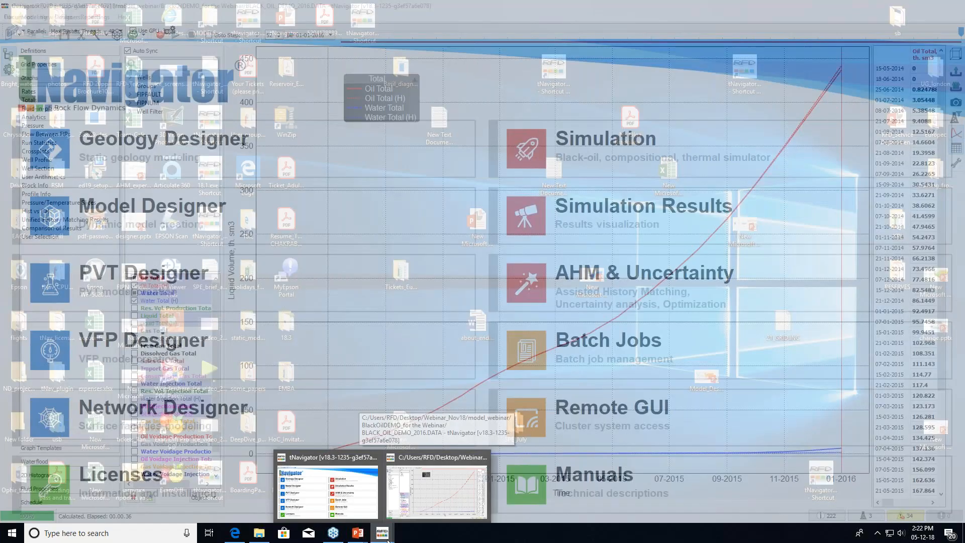
Save the new project over MD.snp, confirming the overwrite and license features
{"action": "left_click", "coordinate": [328, 492]}
{"action": "left_click", "coordinate": [736, 482]}
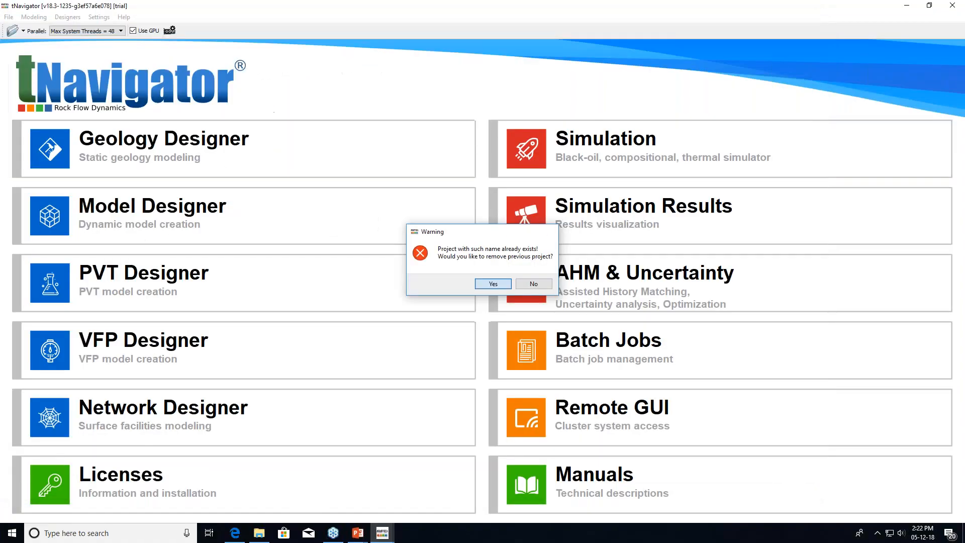
{"action": "left_click", "coordinate": [493, 283]}
{"action": "left_click", "coordinate": [486, 320]}
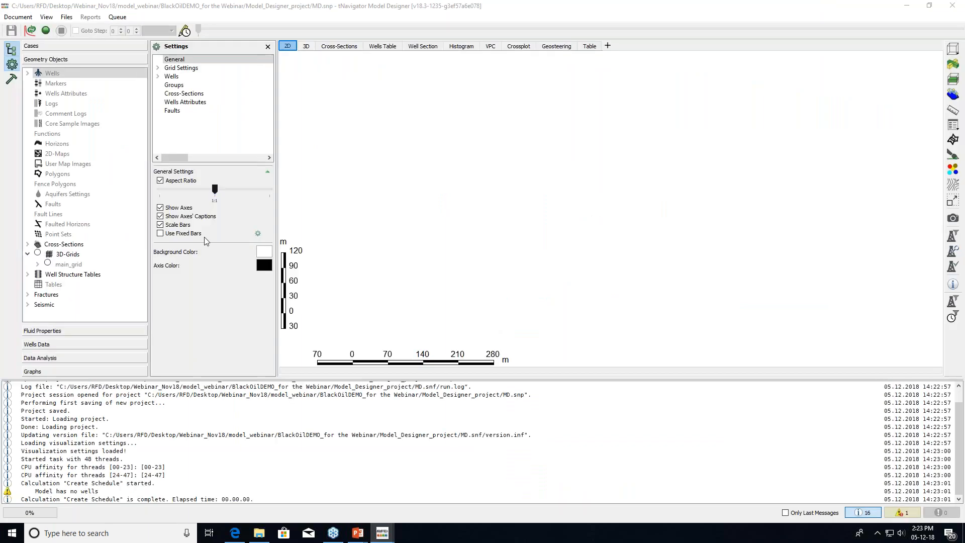
{"action": "left_click", "coordinate": [18, 16]}
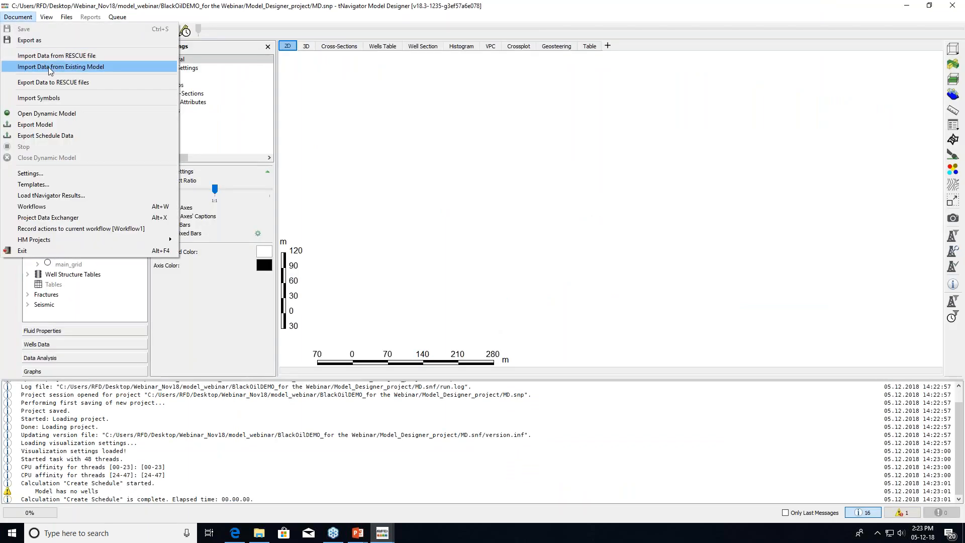
Import BLACK_OIL_DEMO_2016.DATA into MD.snp and view its main_grid in 3D
{"action": "left_click", "coordinate": [48, 66]}
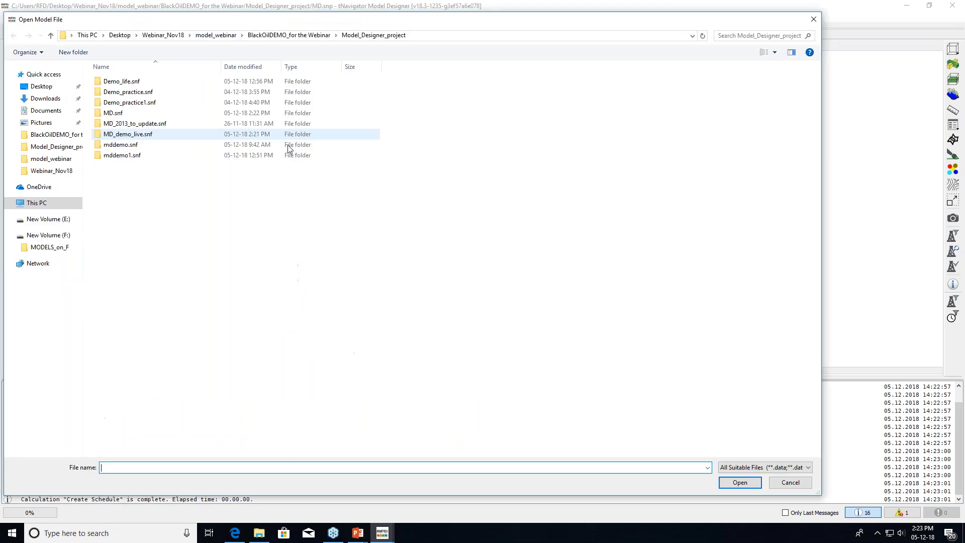
{"action": "left_click", "coordinate": [321, 35]}
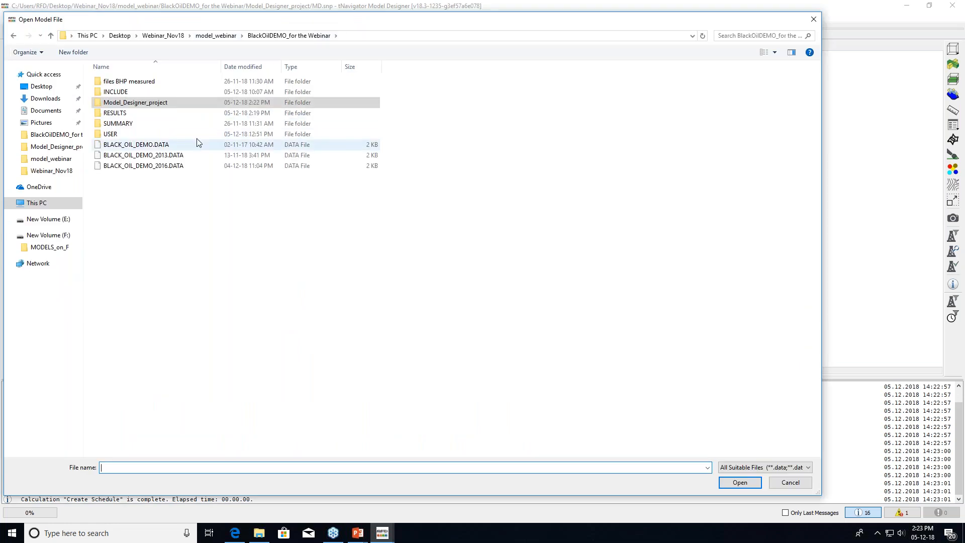
{"action": "left_click", "coordinate": [236, 165]}
{"action": "left_click", "coordinate": [726, 483]}
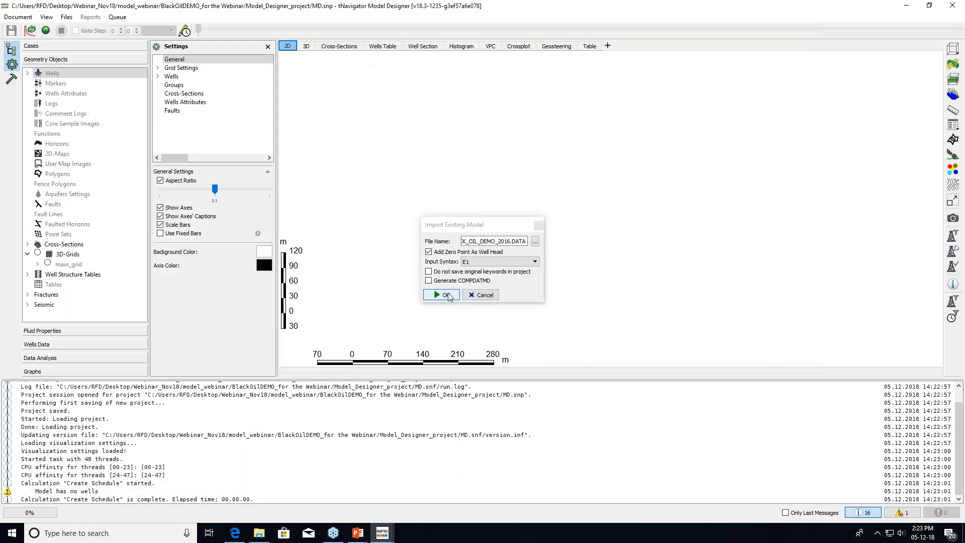
{"action": "left_click", "coordinate": [449, 296]}
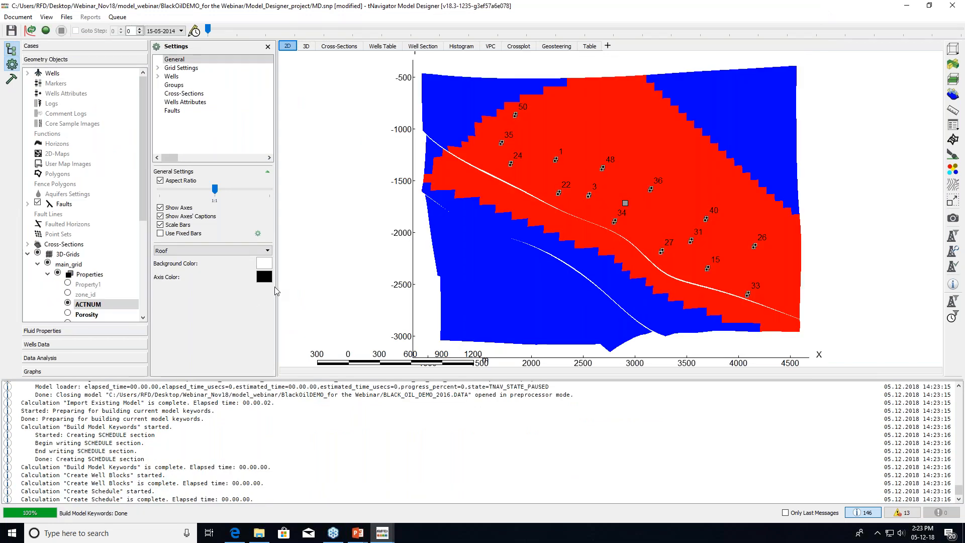
{"action": "left_click", "coordinate": [306, 47]}
Hide the message log and cut away main_grid's inactive cells using ACTNUM
{"action": "mouse_move", "coordinate": [498, 218]}
{"action": "left_mouse_down"}
{"action": "mouse_move", "coordinate": [579, 155]}
{"action": "mouse_move", "coordinate": [515, 219]}
{"action": "left_mouse_up"}
{"action": "left_click", "coordinate": [864, 513]}
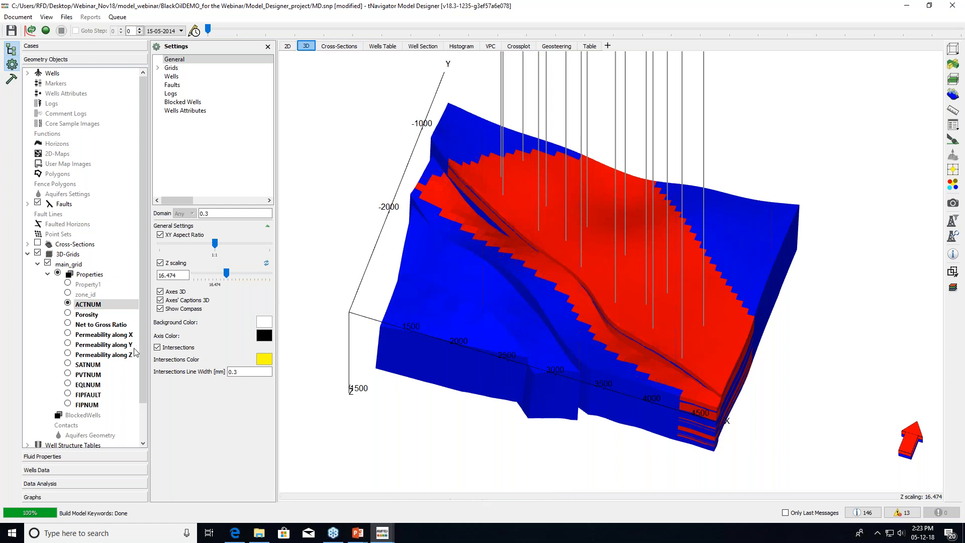
{"action": "double_click", "coordinate": [169, 68]}
{"action": "left_click", "coordinate": [187, 76]}
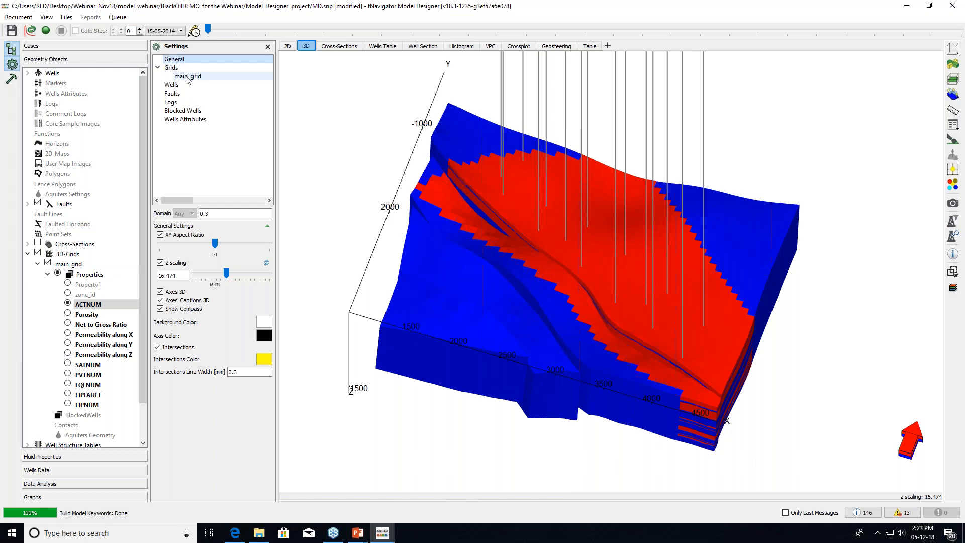
{"action": "left_click", "coordinate": [159, 431]}
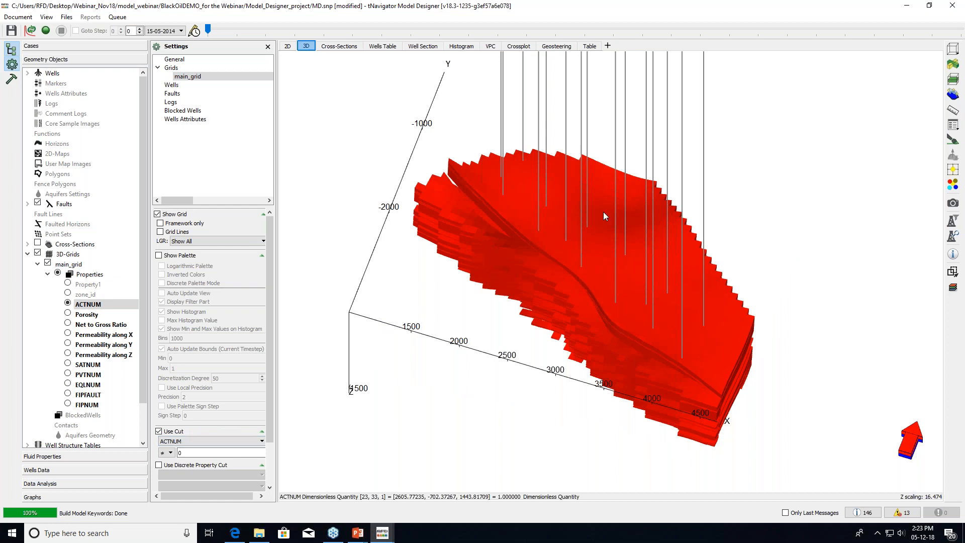
{"action": "scroll", "coordinate": [603, 212], "scroll_direction": "up", "scroll_amount": 2}
Show labelled well trajectories, cut by depth between 1353.37 and 1434.32 m
{"action": "left_click_drag", "start_coordinate": [646, 306], "coordinate": [624, 326]}
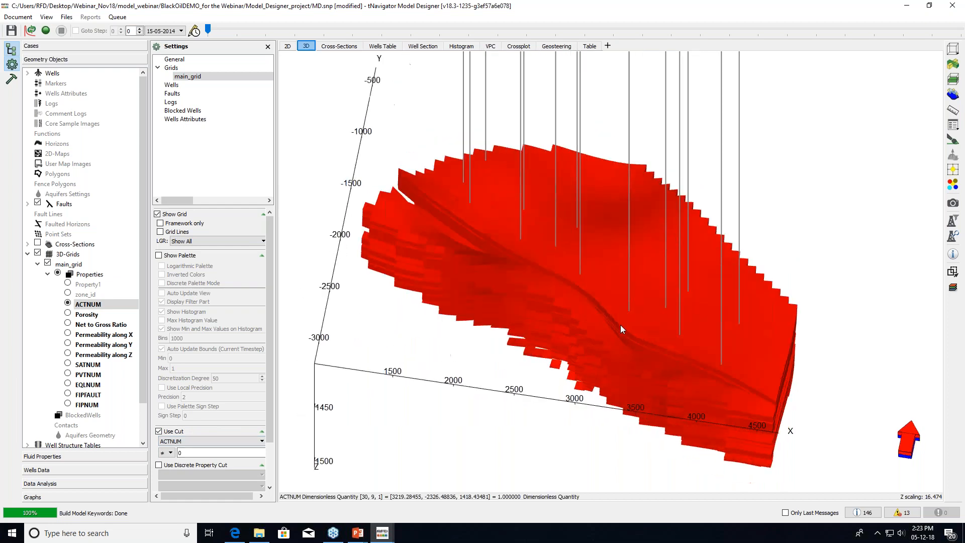
{"action": "left_click", "coordinate": [193, 85]}
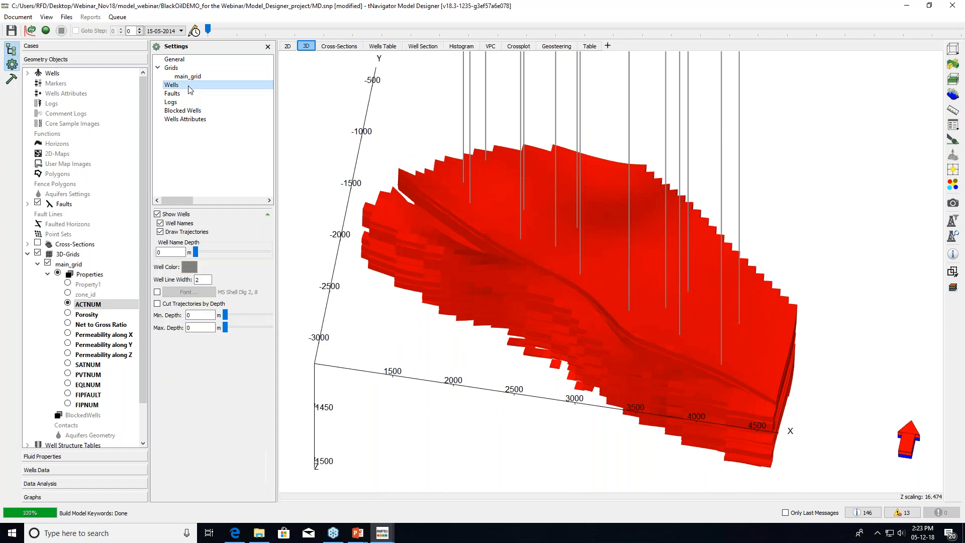
{"action": "left_click", "coordinate": [158, 303]}
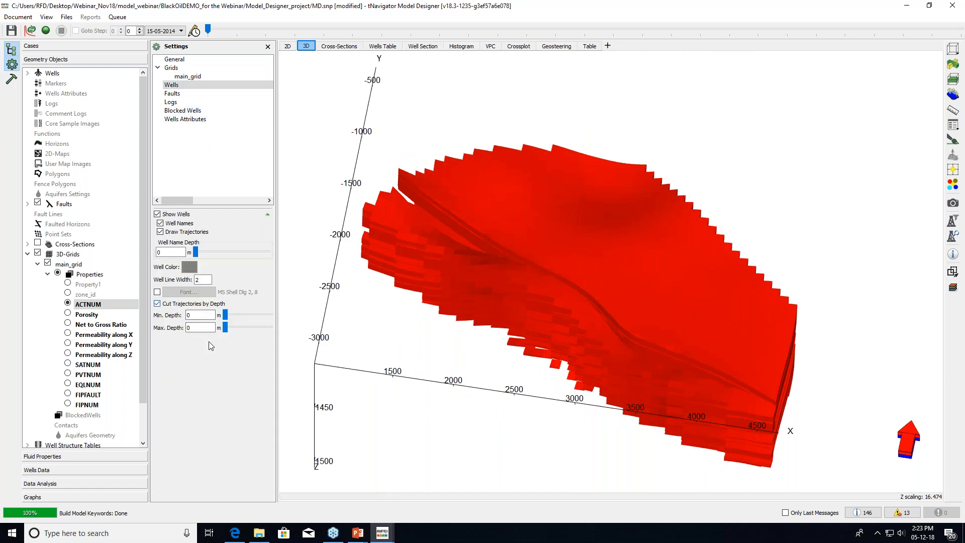
{"action": "left_click_drag", "start_coordinate": [225, 315], "coordinate": [266, 317]}
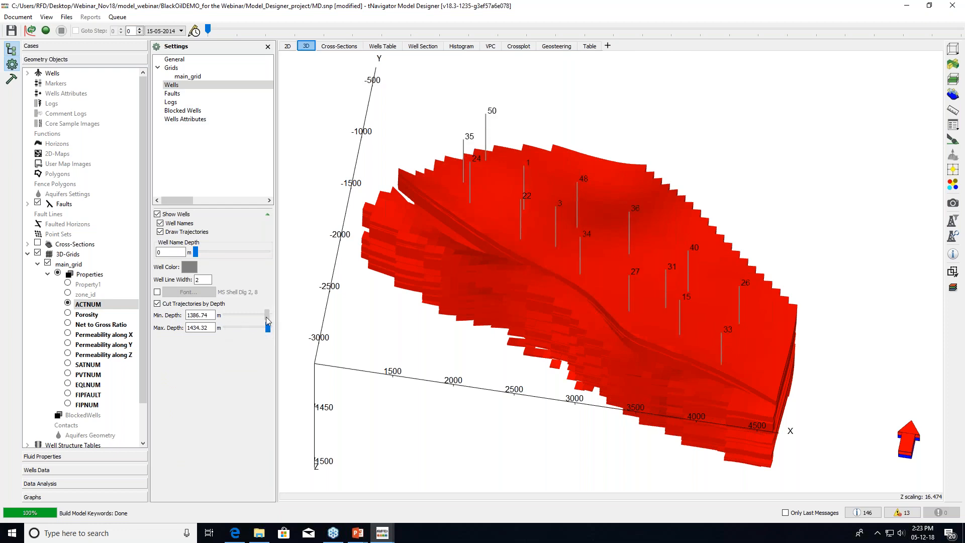
{"action": "left_click_drag", "start_coordinate": [537, 320], "coordinate": [534, 315]}
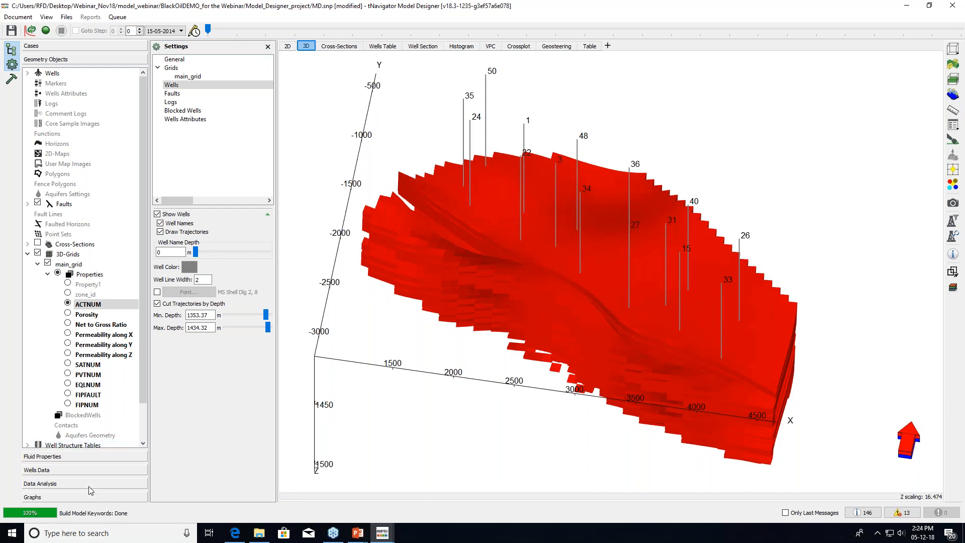
Open Wells Data strategies and expand the Development Strategy into its dated steps
{"action": "left_click", "coordinate": [37, 472]}
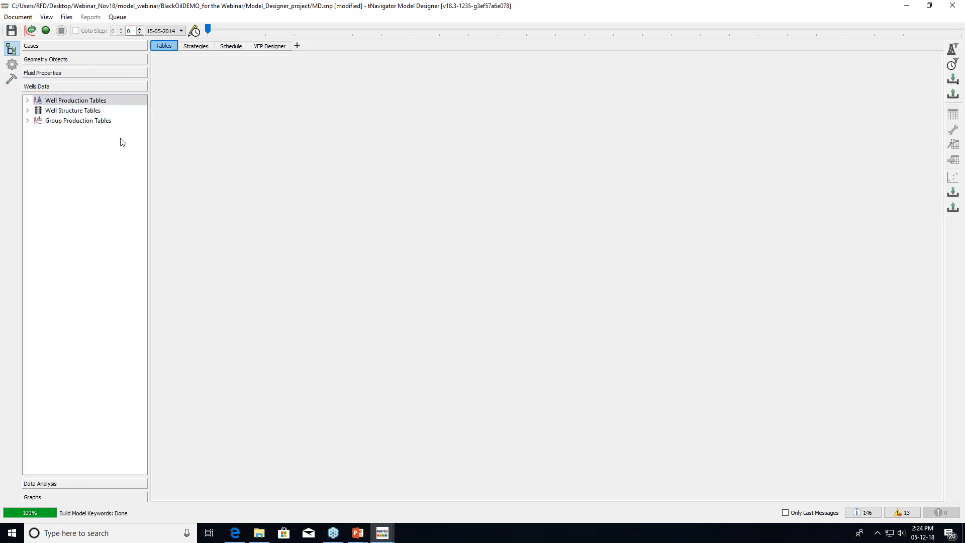
{"action": "left_click", "coordinate": [194, 49]}
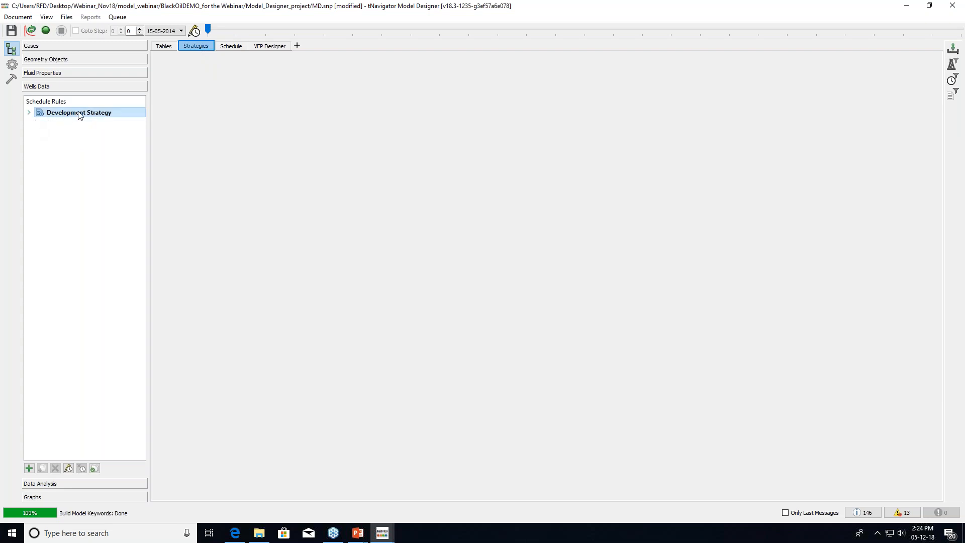
{"action": "left_click", "coordinate": [29, 114]}
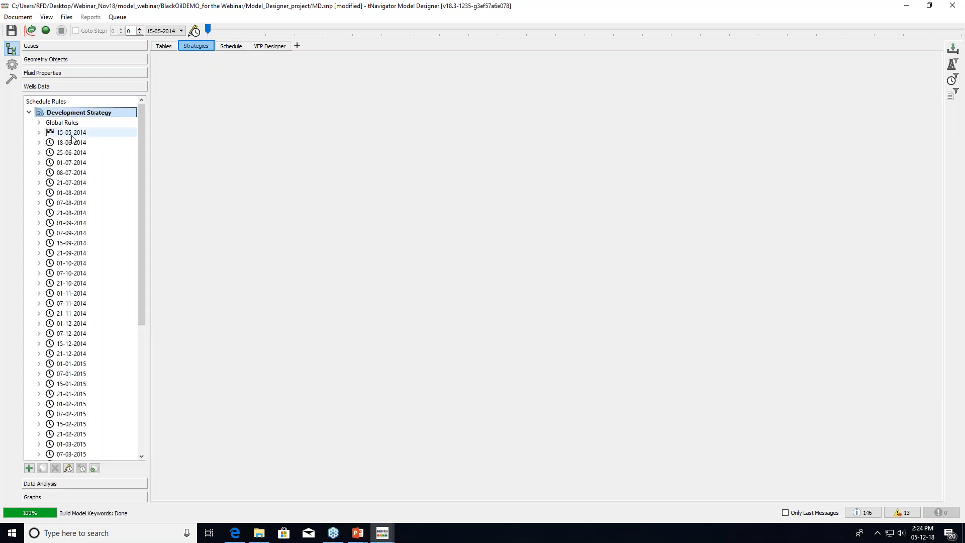
{"action": "left_click", "coordinate": [71, 142]}
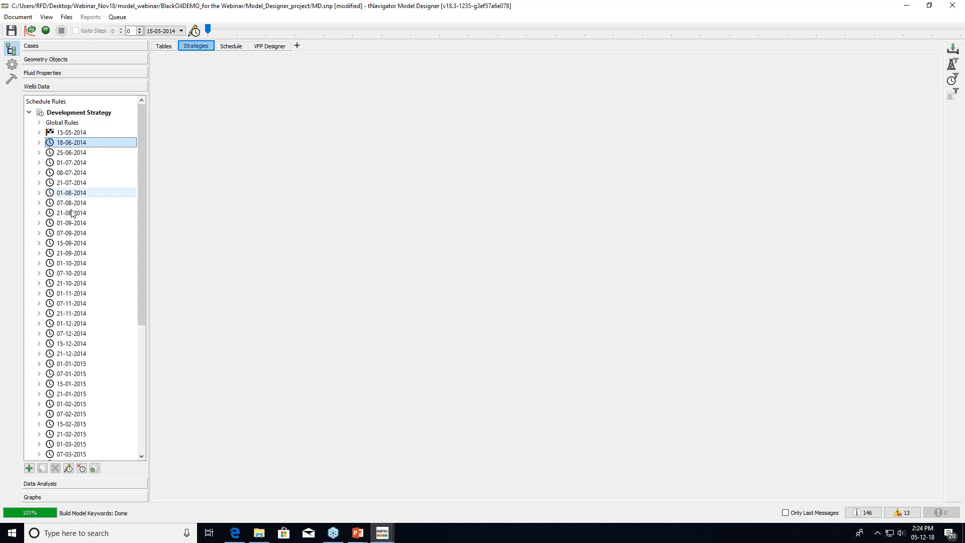
{"action": "left_click", "coordinate": [70, 132]}
{"action": "left_click_drag", "start_coordinate": [143, 166], "coordinate": [123, 431]}
{"action": "scroll", "coordinate": [121, 252], "scroll_direction": "up", "scroll_amount": 6}
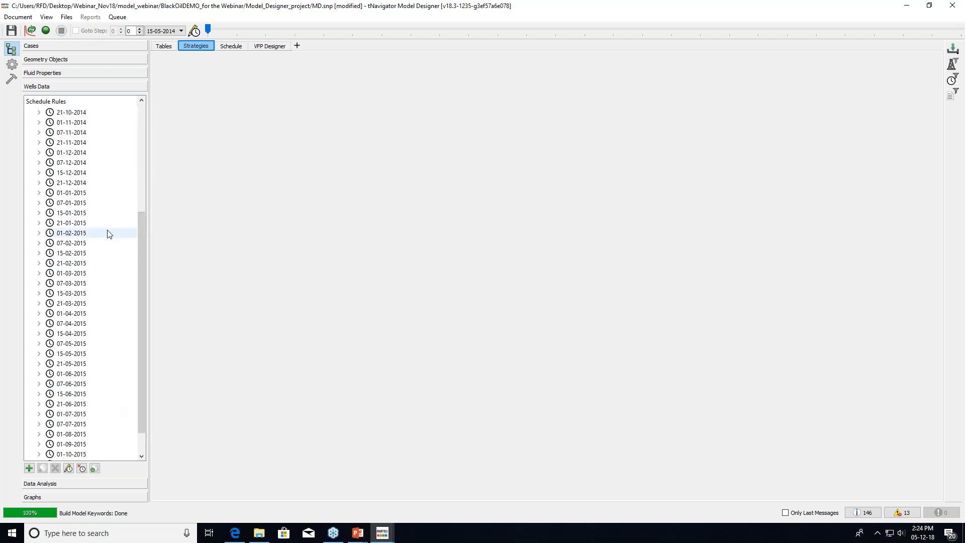
Review user keywords for 25-06-2014, 01-07-2014 and 01-09-2014, ending on the WCONHIST entries
{"action": "left_click", "coordinate": [39, 133]}
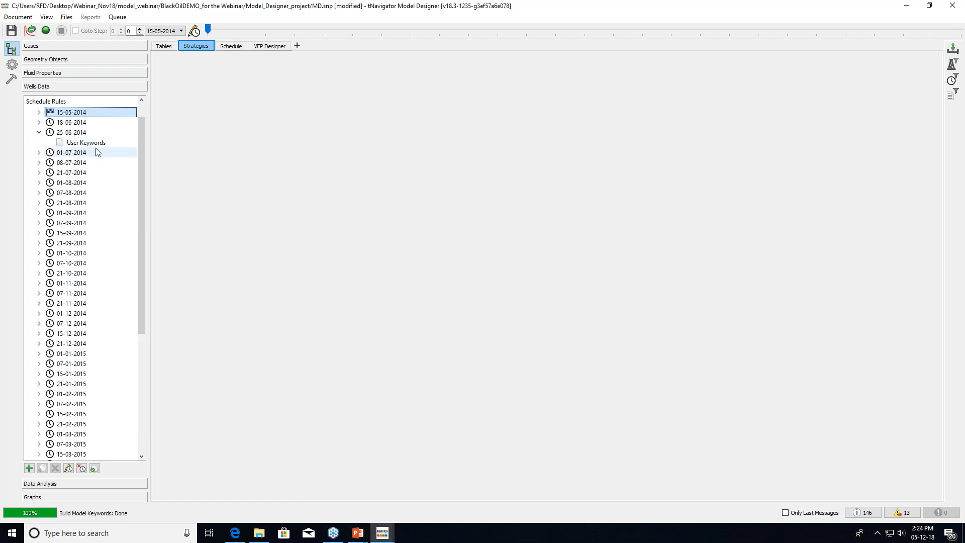
{"action": "left_click", "coordinate": [92, 143]}
{"action": "left_click", "coordinate": [39, 152]}
{"action": "left_click", "coordinate": [76, 163]}
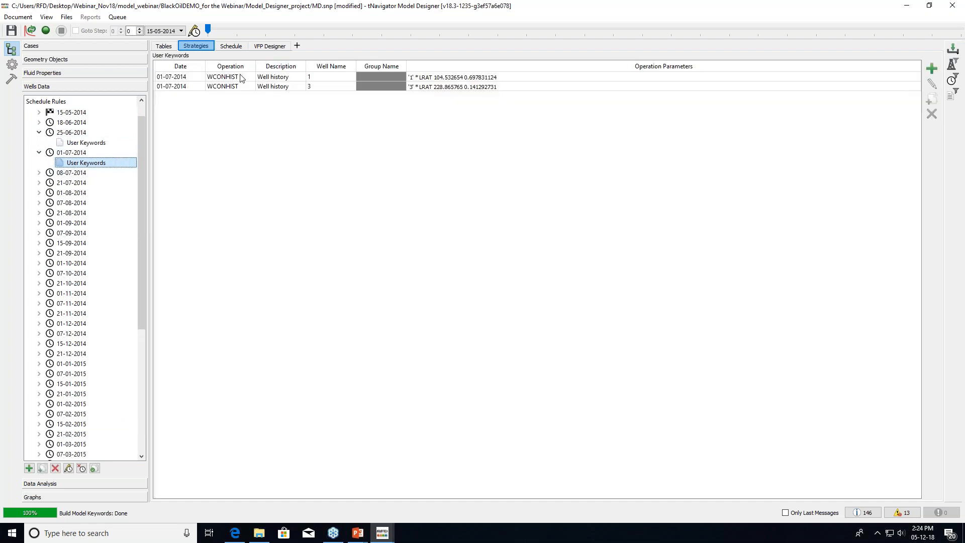
{"action": "left_click", "coordinate": [40, 222]}
{"action": "left_click", "coordinate": [81, 234]}
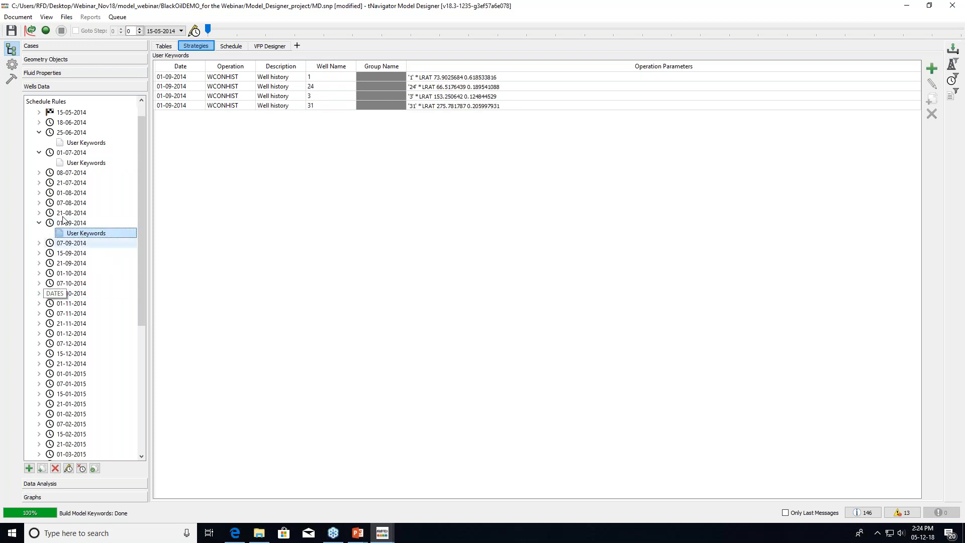
{"action": "scroll", "coordinate": [118, 287], "scroll_direction": "down", "scroll_amount": 10}
{"action": "scroll", "coordinate": [129, 340], "scroll_direction": "up", "scroll_amount": 12}
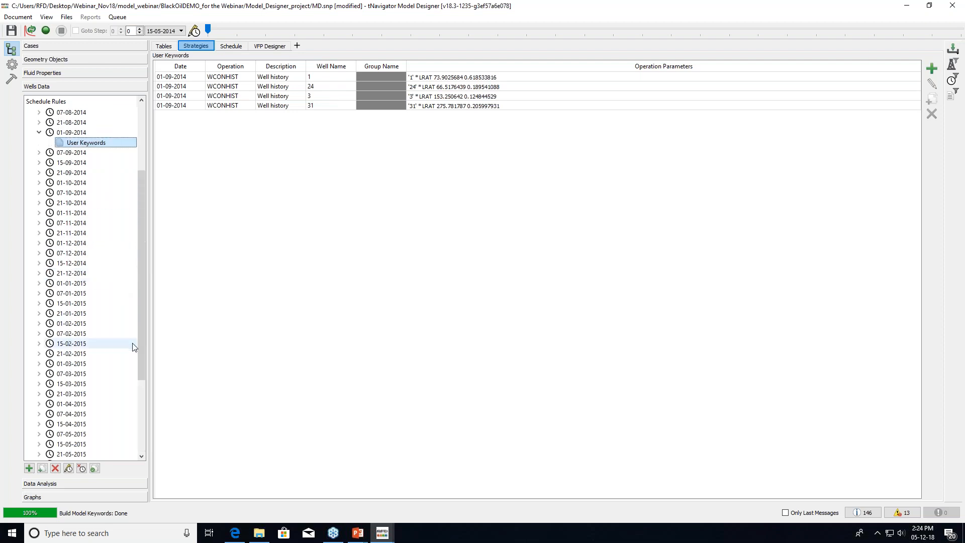
Show the full well schedule with a wider Operation column
{"action": "left_click", "coordinate": [232, 47]}
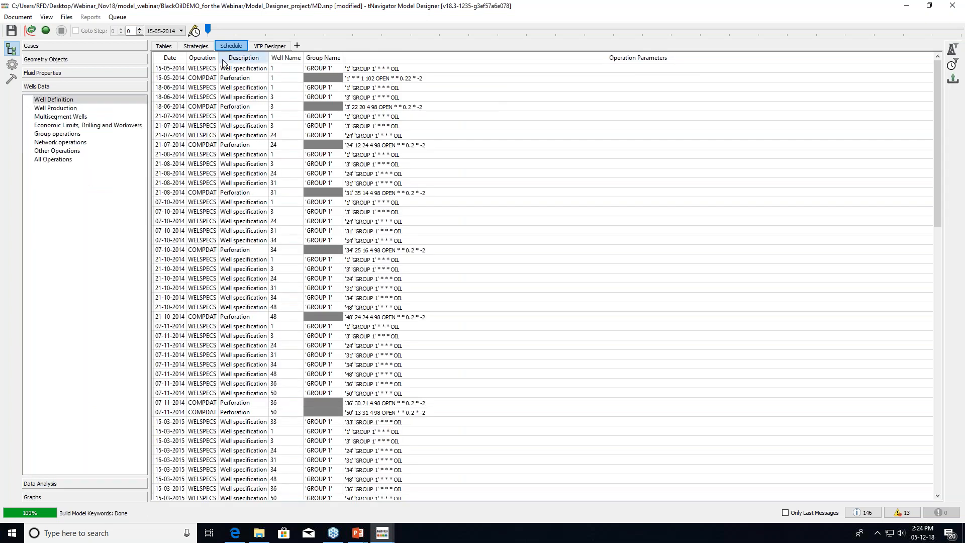
{"action": "left_click_drag", "start_coordinate": [218, 58], "coordinate": [257, 60]}
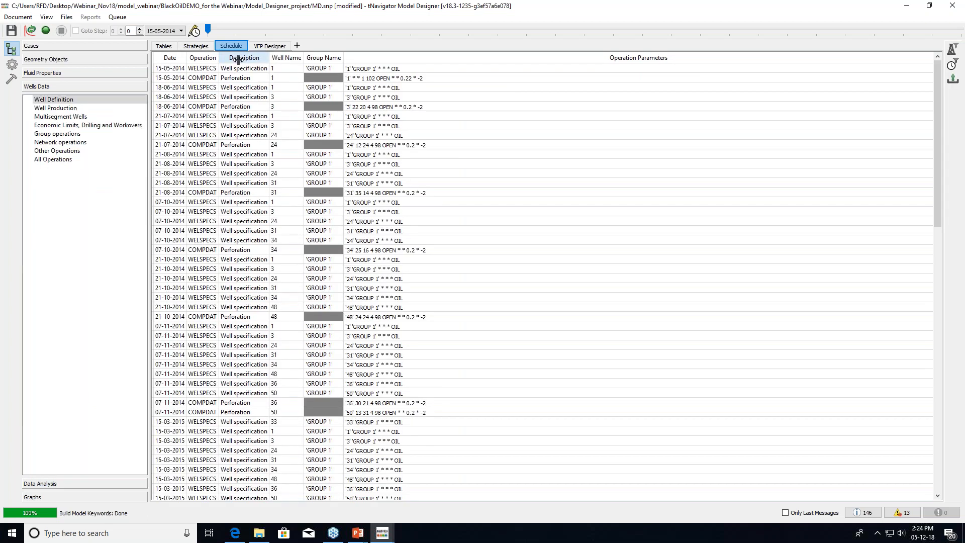
{"action": "scroll", "coordinate": [235, 230], "scroll_direction": "down", "scroll_amount": 9}
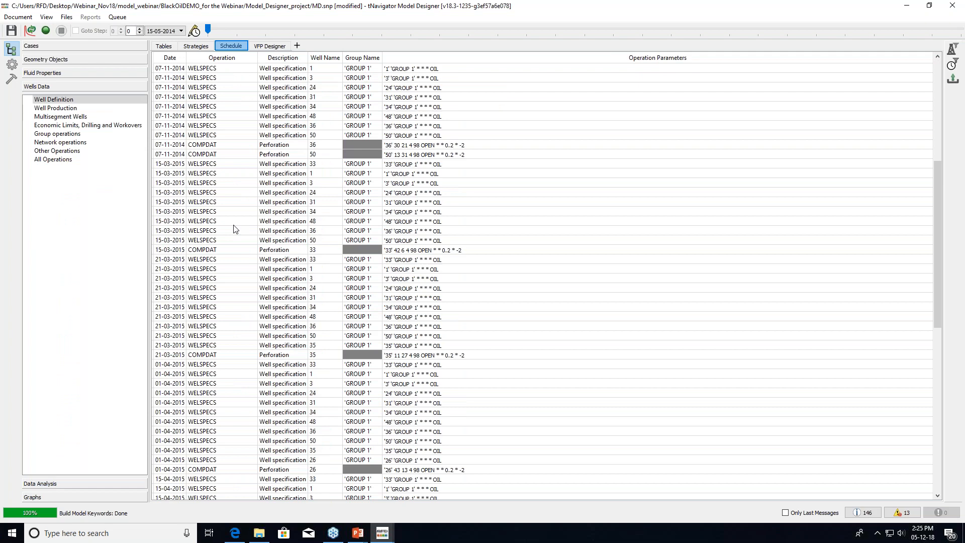
{"action": "scroll", "coordinate": [236, 229], "scroll_direction": "down", "scroll_amount": 7}
{"action": "scroll", "coordinate": [241, 280], "scroll_direction": "down", "scroll_amount": 7}
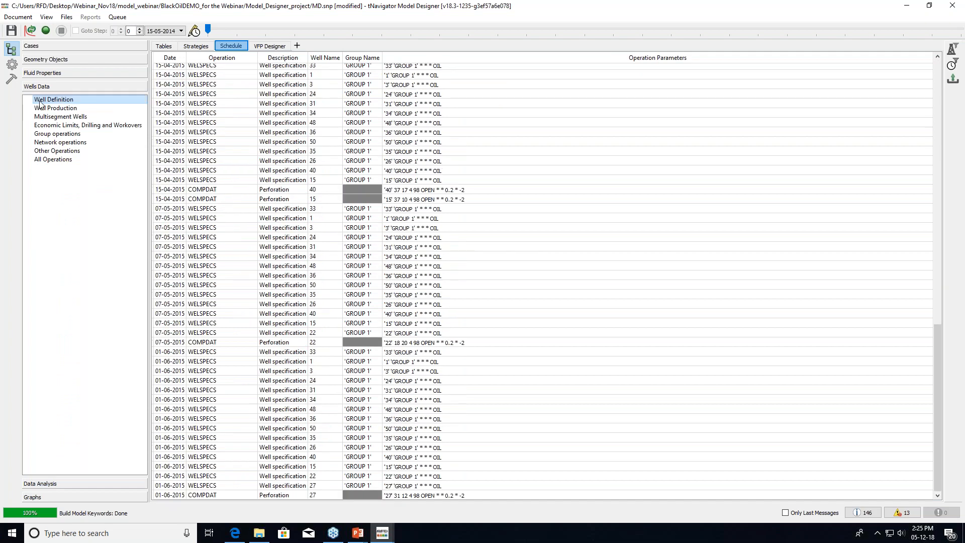
Filter the schedule to Well Production operations and scroll through the WCONHIST/WCONINJH rows
{"action": "left_click", "coordinate": [62, 108]}
{"action": "scroll", "coordinate": [250, 202], "scroll_direction": "down", "scroll_amount": 6}
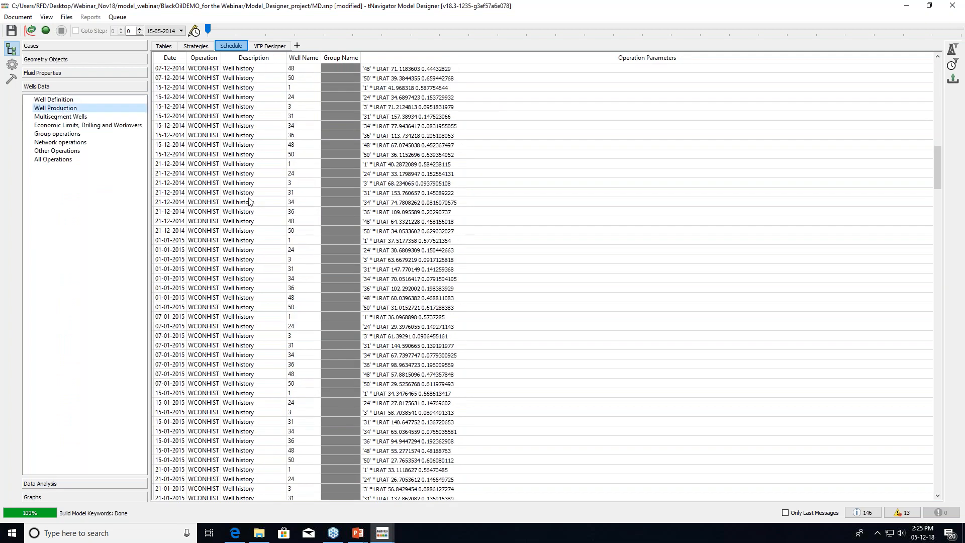
{"action": "scroll", "coordinate": [251, 211], "scroll_direction": "down", "scroll_amount": 9}
{"action": "scroll", "coordinate": [210, 399], "scroll_direction": "down", "scroll_amount": 9}
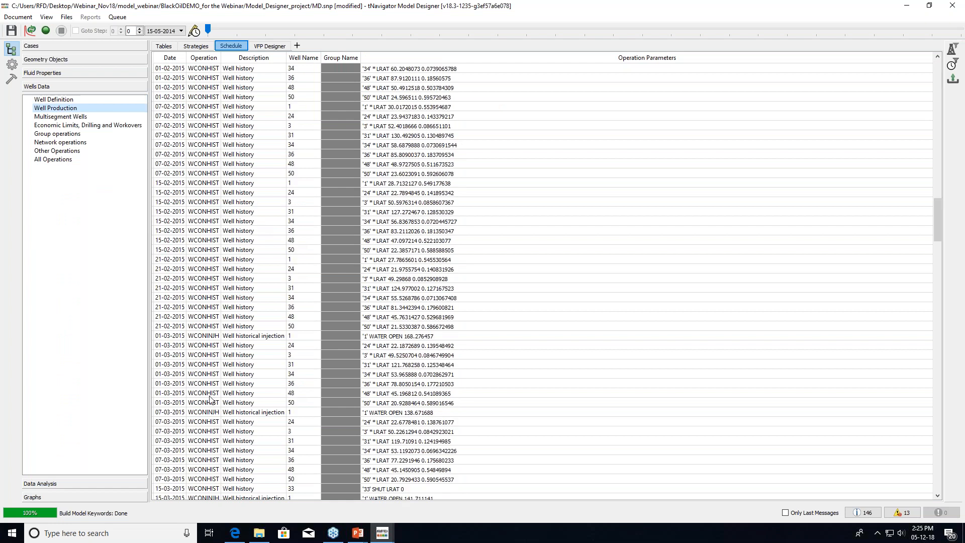
{"action": "scroll", "coordinate": [210, 399], "scroll_direction": "down", "scroll_amount": 15}
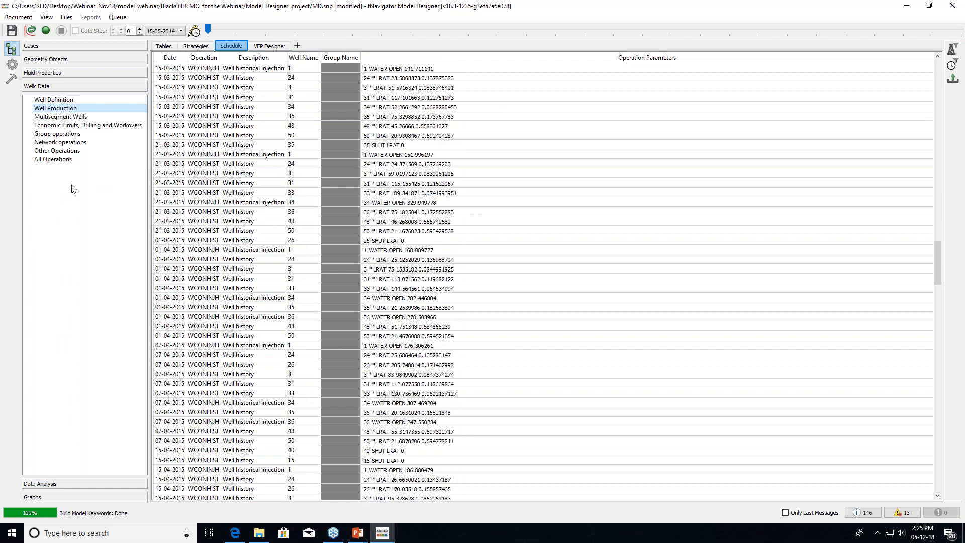
{"action": "mouse_move", "coordinate": [370, 167]}
Create a new well production table named History_2018
{"action": "left_click", "coordinate": [172, 49]}
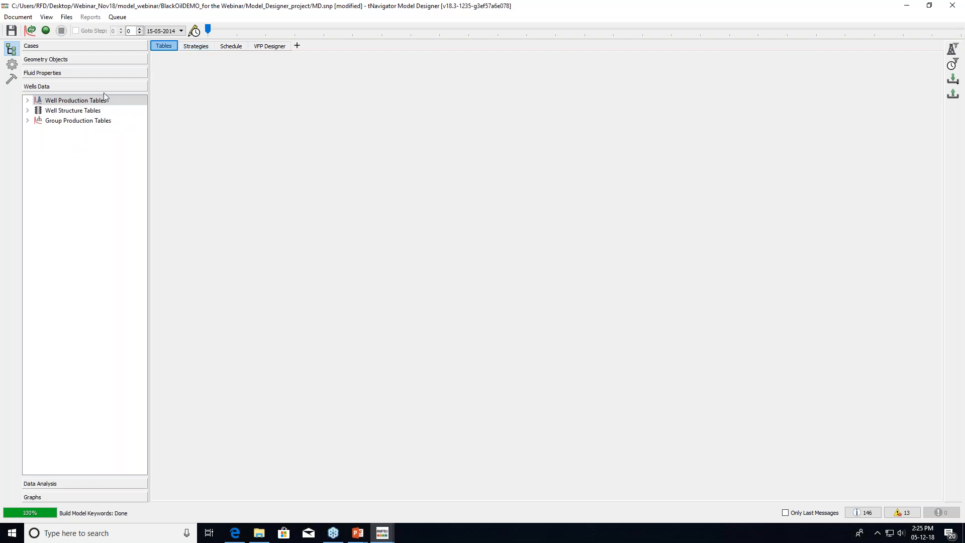
{"action": "left_click", "coordinate": [27, 101]}
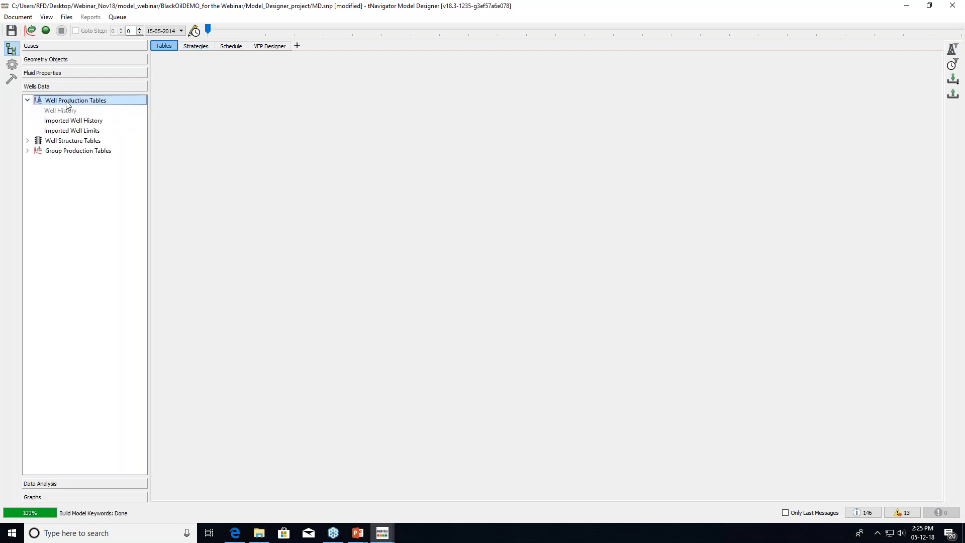
{"action": "right_click", "coordinate": [114, 104]}
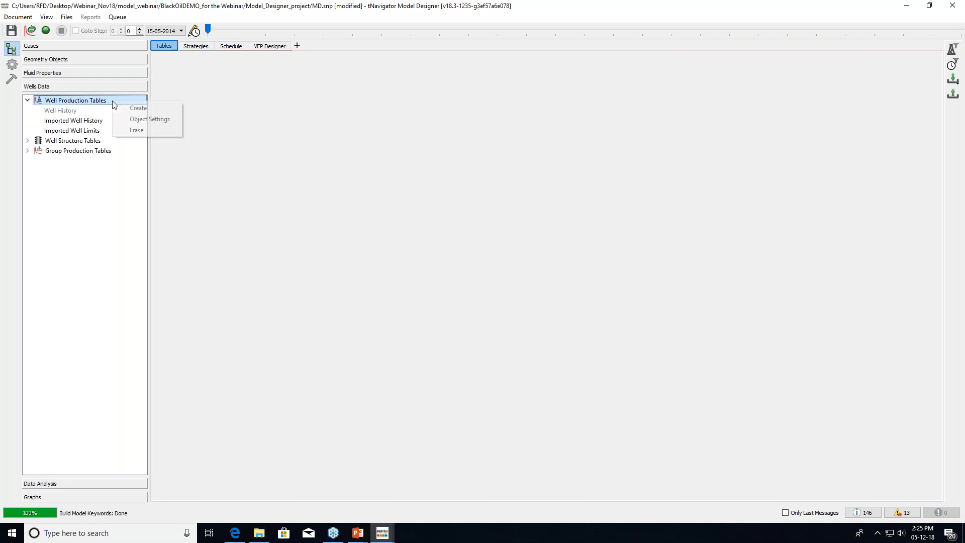
{"action": "left_click", "coordinate": [123, 109]}
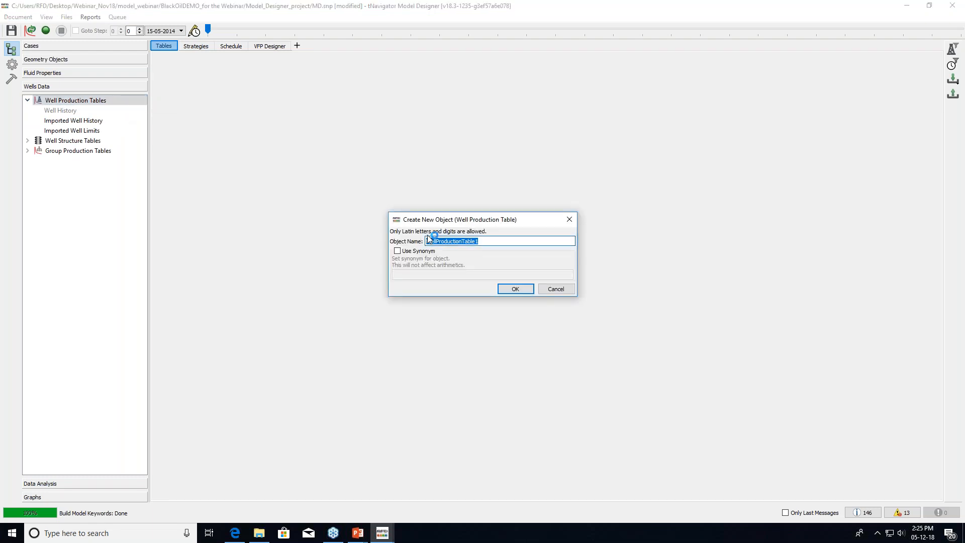
{"action": "type", "text": "History_2018"}
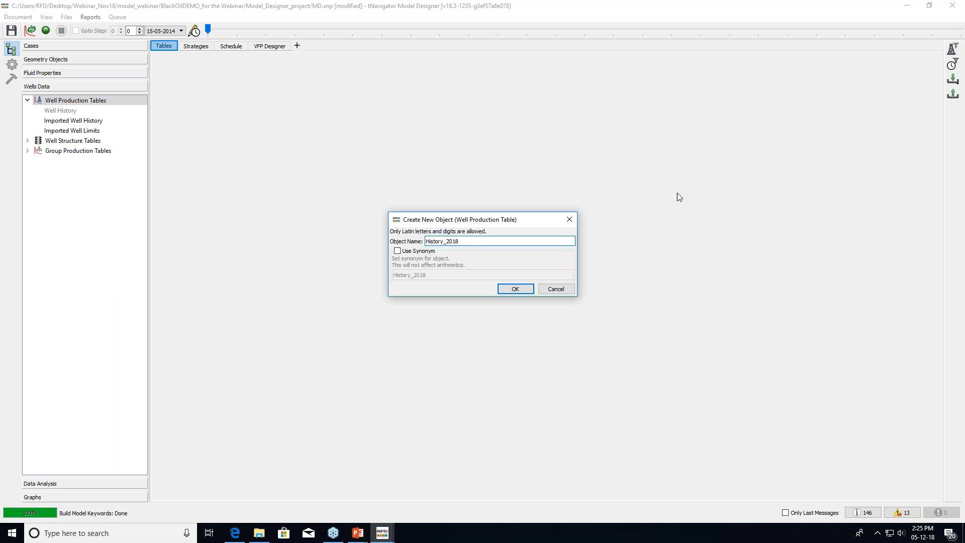
{"action": "left_click", "coordinate": [518, 290]}
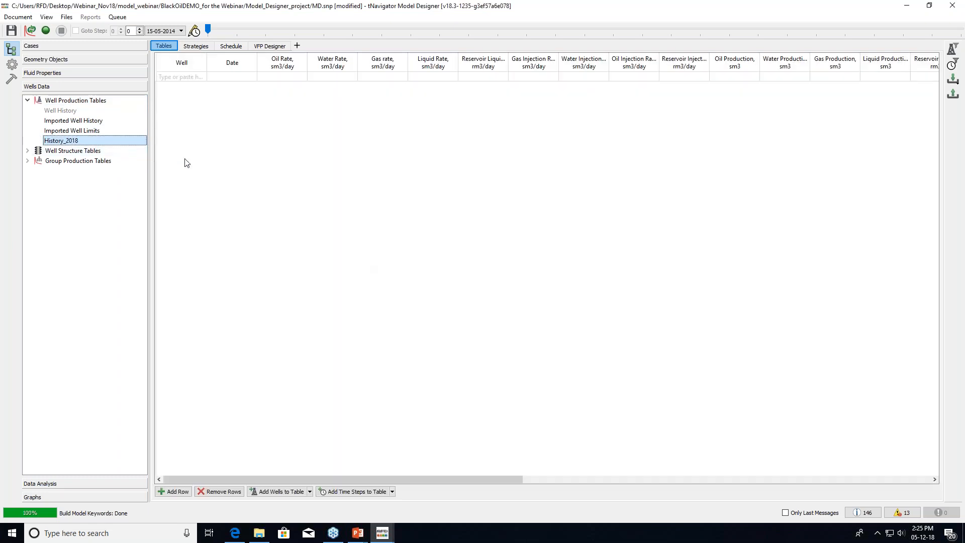
Bring up Import History - Any Table and enlarge the import dialog
{"action": "left_click", "coordinate": [952, 83]}
{"action": "left_click", "coordinate": [917, 78]}
{"action": "left_click_drag", "start_coordinate": [560, 168], "coordinate": [834, 168]}
{"action": "left_click_drag", "start_coordinate": [484, 82], "coordinate": [357, 76]}
{"action": "left_click_drag", "start_coordinate": [708, 370], "coordinate": [825, 370]}
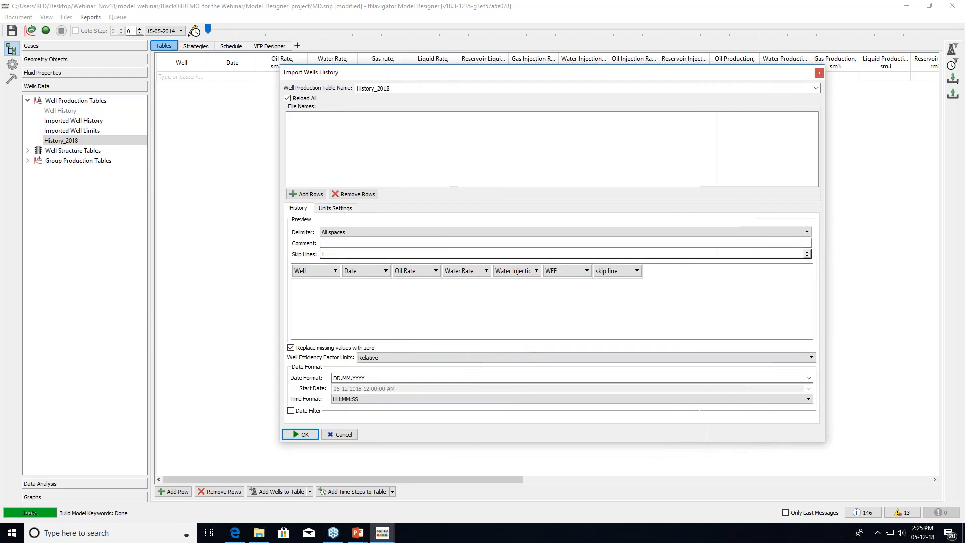
Load history_to_2018.txt into the import dialog and enlarge the preview
{"action": "left_click", "coordinate": [308, 195]}
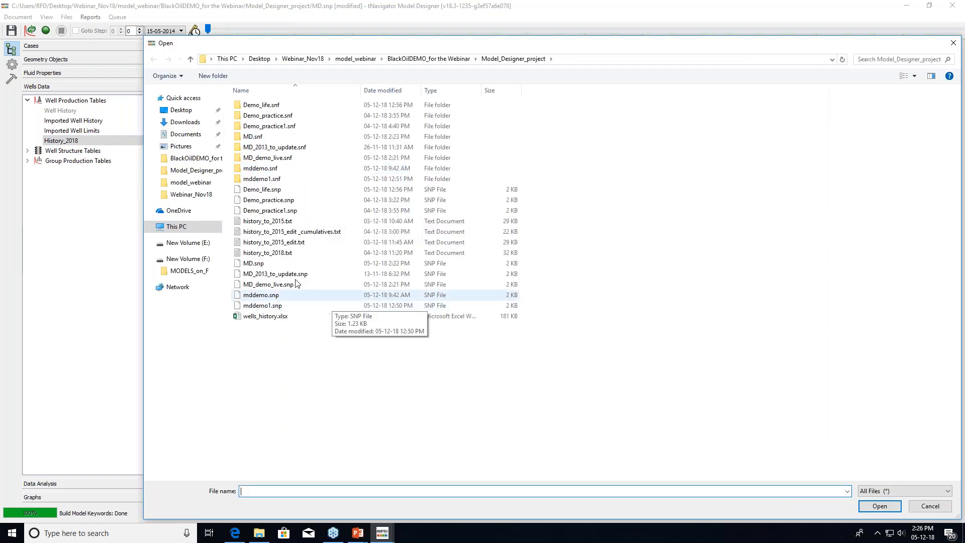
{"action": "left_click", "coordinate": [271, 252]}
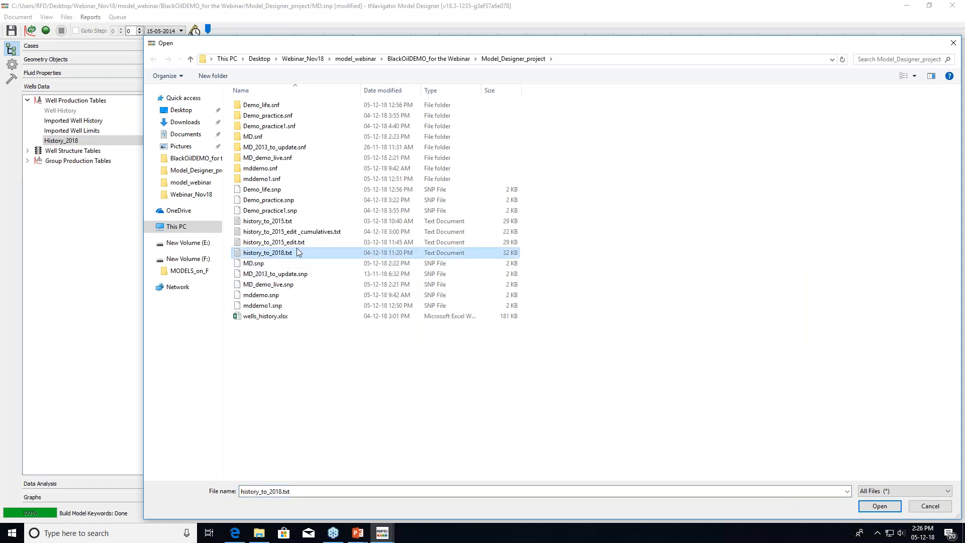
{"action": "left_click", "coordinate": [866, 506]}
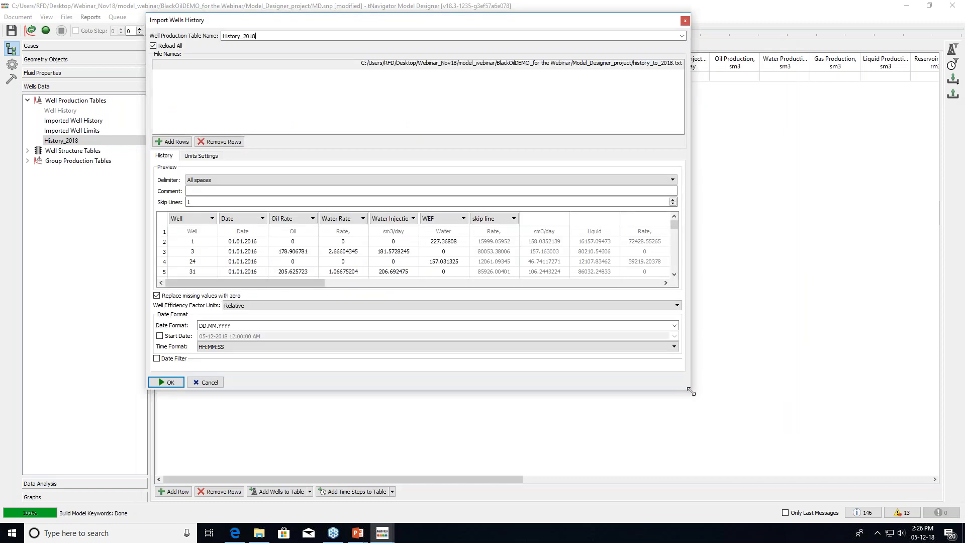
{"action": "left_click_drag", "start_coordinate": [691, 392], "coordinate": [849, 480]}
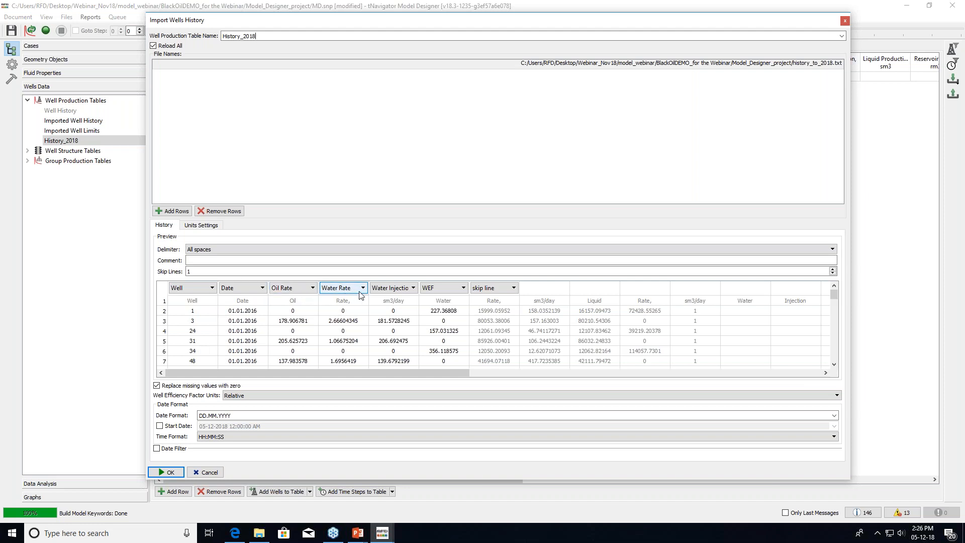
Map the first remaining column to Water Injection Rate
{"action": "left_click", "coordinate": [412, 288]}
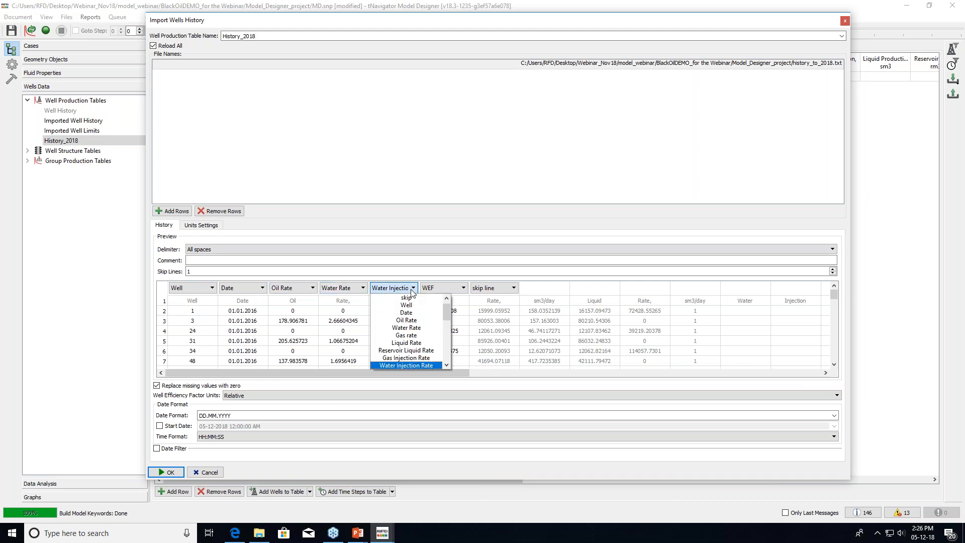
{"action": "left_click", "coordinate": [427, 343]}
{"action": "left_click", "coordinate": [462, 289]}
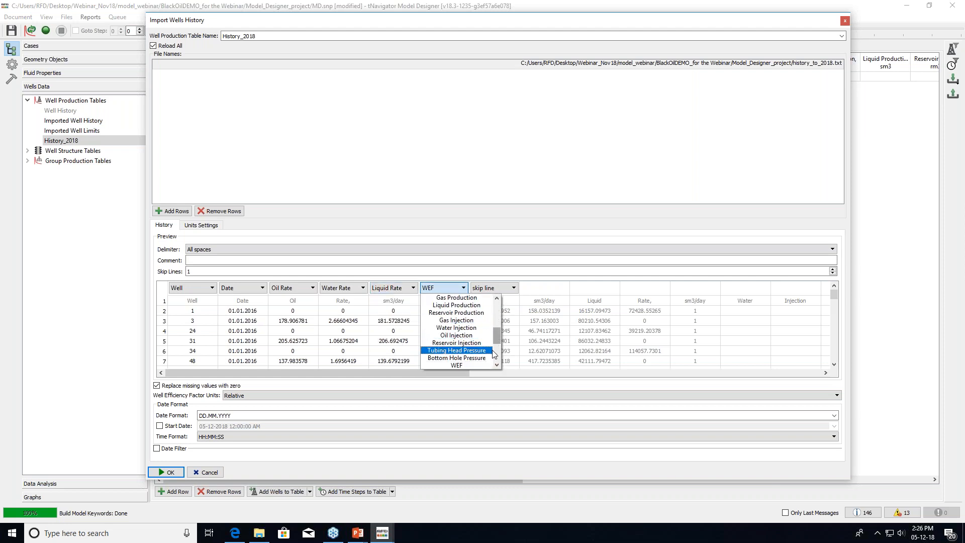
{"action": "scroll", "coordinate": [499, 366], "scroll_direction": "down", "scroll_amount": 4}
{"action": "left_click_drag", "start_coordinate": [496, 341], "coordinate": [500, 319]}
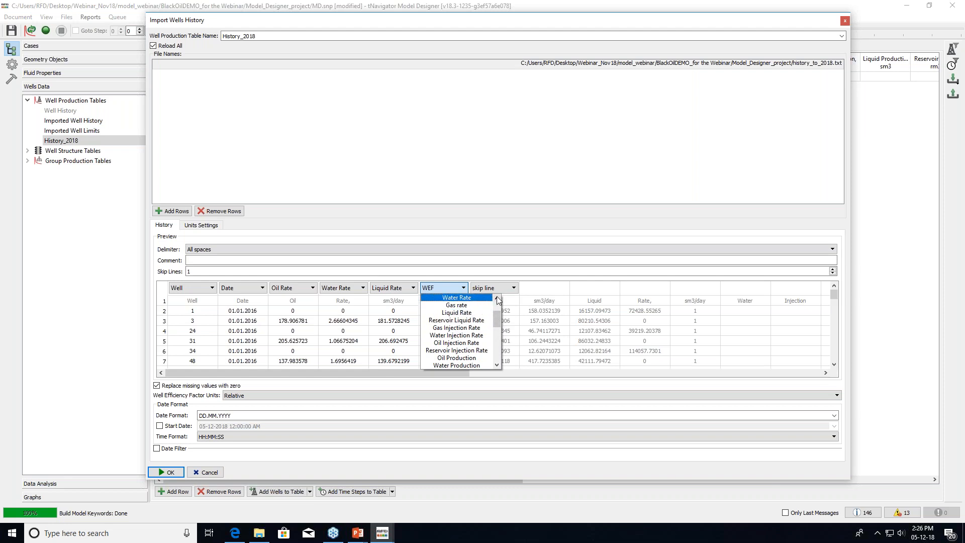
{"action": "left_click", "coordinate": [497, 298]}
{"action": "left_click", "coordinate": [496, 298]}
{"action": "left_click", "coordinate": [496, 299]}
{"action": "left_click", "coordinate": [496, 298]}
{"action": "left_click", "coordinate": [496, 299]}
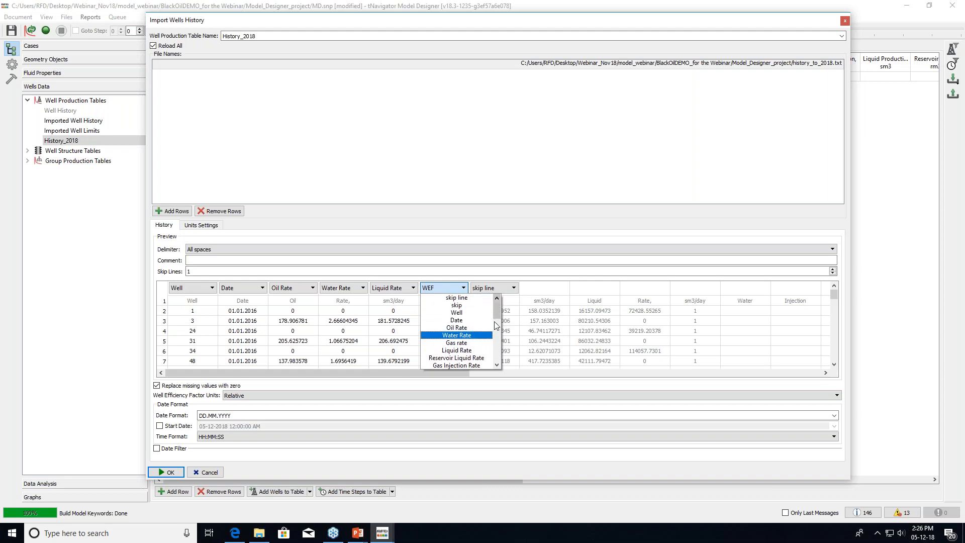
{"action": "left_click", "coordinate": [497, 363]}
{"action": "left_click", "coordinate": [497, 363]}
{"action": "left_click", "coordinate": [496, 364]}
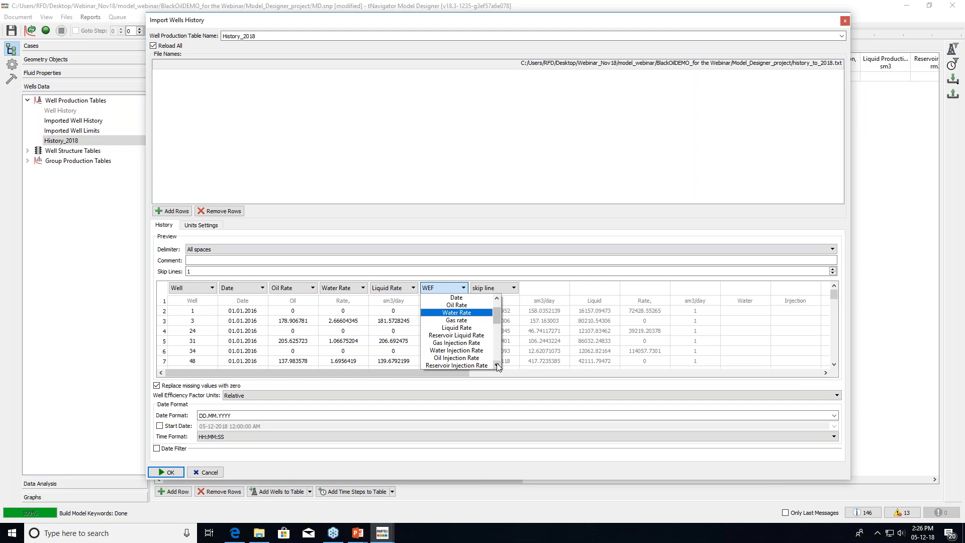
{"action": "left_click", "coordinate": [456, 351]}
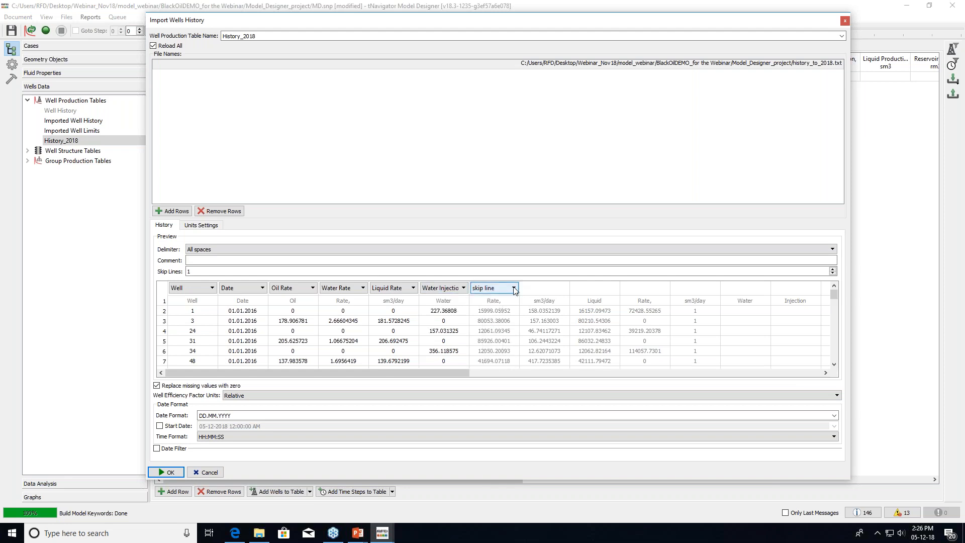
Map the next two columns to Oil Production and Water Production
{"action": "left_click", "coordinate": [514, 290]}
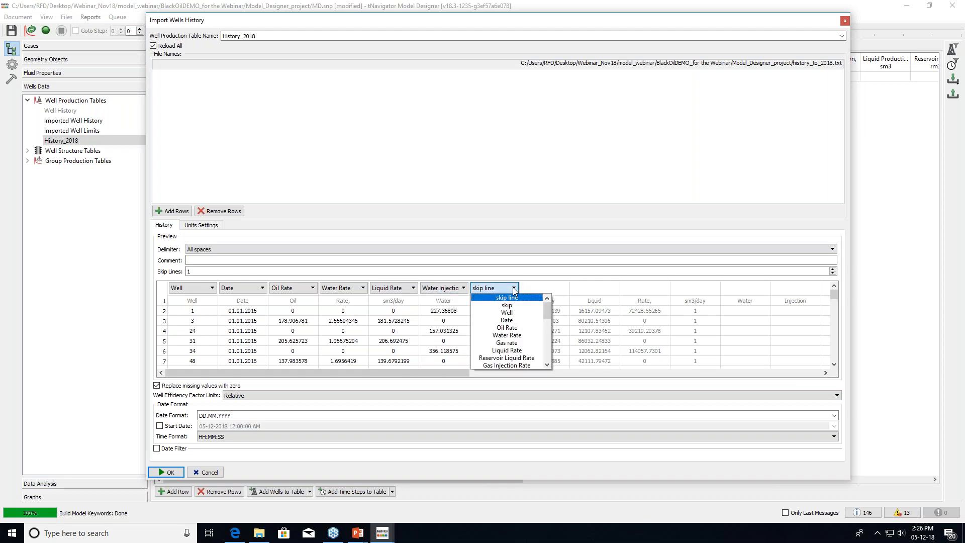
{"action": "left_click", "coordinate": [547, 364]}
{"action": "left_click", "coordinate": [547, 364]}
{"action": "left_click", "coordinate": [547, 364]}
{"action": "left_click", "coordinate": [547, 364]}
{"action": "left_click", "coordinate": [547, 364]}
{"action": "left_click", "coordinate": [547, 364]}
{"action": "left_click", "coordinate": [507, 350]}
{"action": "left_click", "coordinate": [563, 288]}
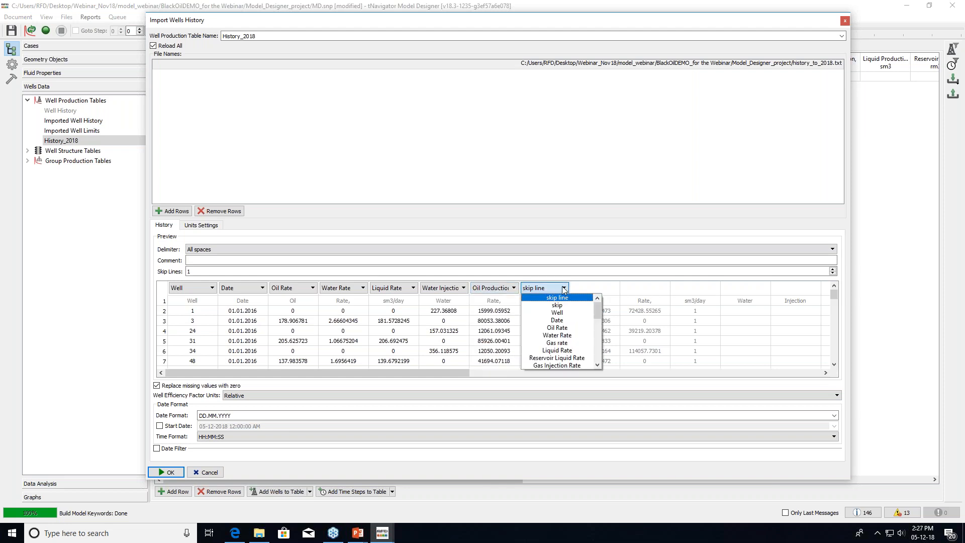
{"action": "left_click", "coordinate": [597, 364]}
{"action": "left_click", "coordinate": [598, 365]}
{"action": "left_click", "coordinate": [598, 365]}
{"action": "left_click", "coordinate": [598, 364]}
{"action": "left_click", "coordinate": [598, 365]}
{"action": "left_click", "coordinate": [598, 364]}
{"action": "left_click", "coordinate": [598, 365]}
{"action": "left_click", "coordinate": [583, 355]}
Map the following columns to Liquid Production and Water Injection
{"action": "left_click", "coordinate": [616, 289]}
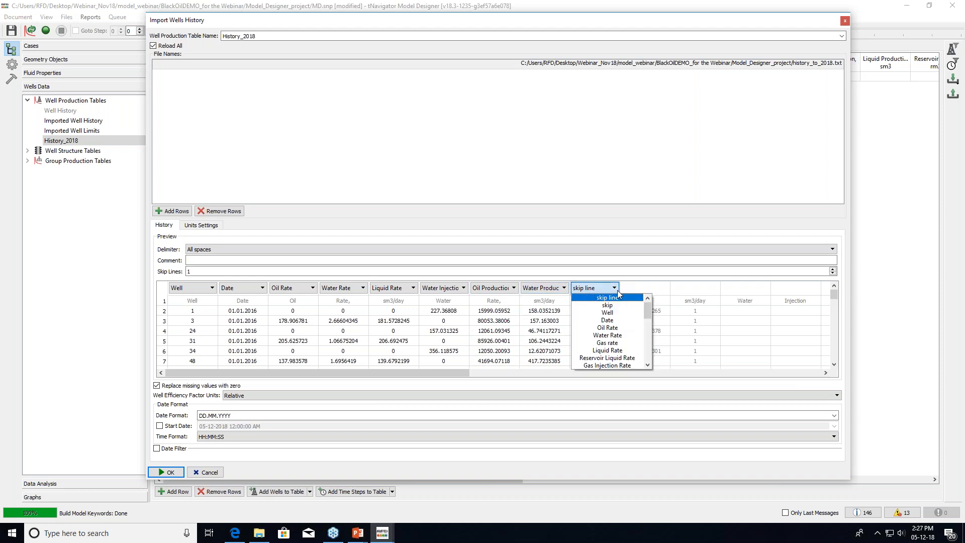
{"action": "left_click", "coordinate": [647, 364]}
{"action": "left_click", "coordinate": [648, 364]}
{"action": "left_click", "coordinate": [648, 364]}
{"action": "left_click", "coordinate": [648, 364]}
{"action": "left_click", "coordinate": [648, 364]}
{"action": "left_click", "coordinate": [648, 365]}
{"action": "left_click", "coordinate": [648, 364]}
{"action": "left_click", "coordinate": [648, 364]}
{"action": "left_click", "coordinate": [649, 364]}
{"action": "left_click", "coordinate": [607, 350]}
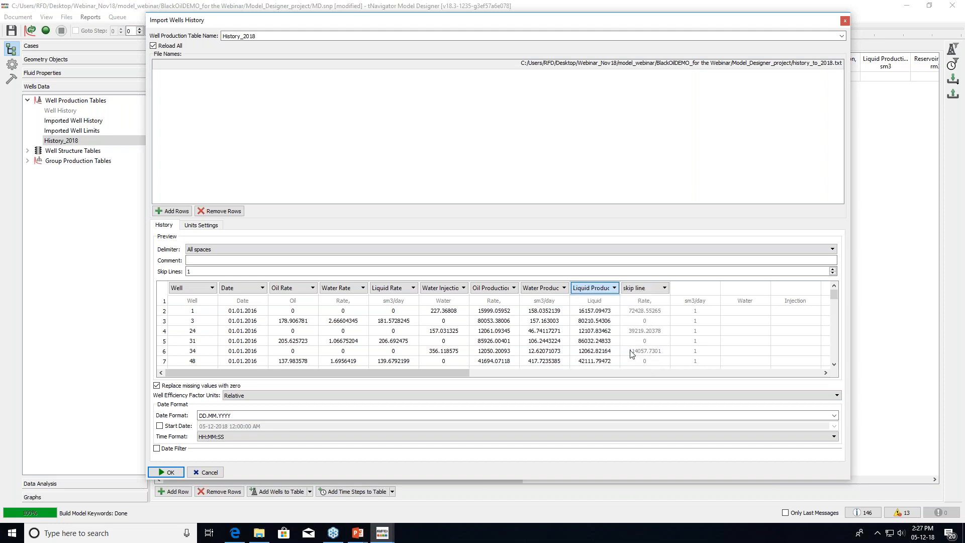
{"action": "left_click", "coordinate": [664, 288]}
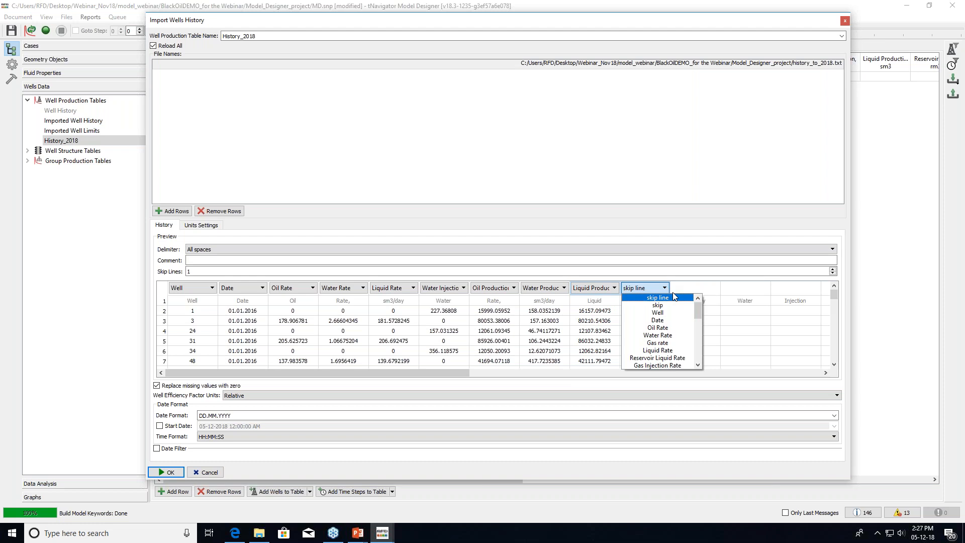
{"action": "left_click", "coordinate": [699, 364]}
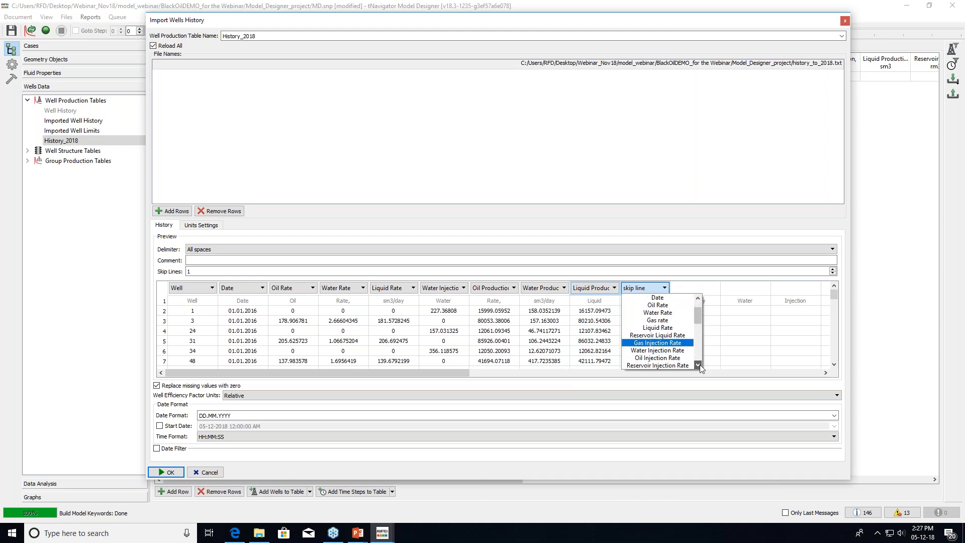
{"action": "left_click_drag", "start_coordinate": [699, 363], "coordinate": [702, 323]}
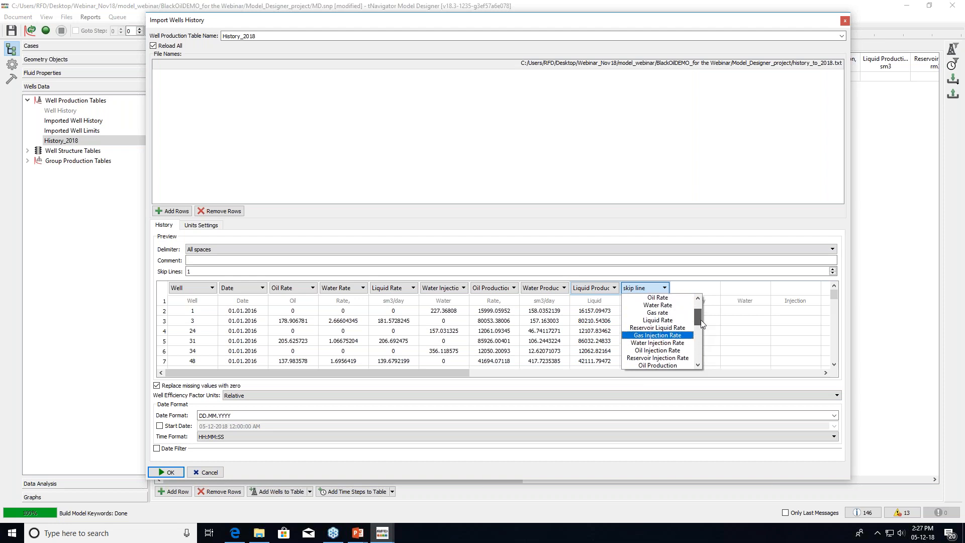
{"action": "scroll", "coordinate": [698, 363], "scroll_direction": "down", "scroll_amount": 7}
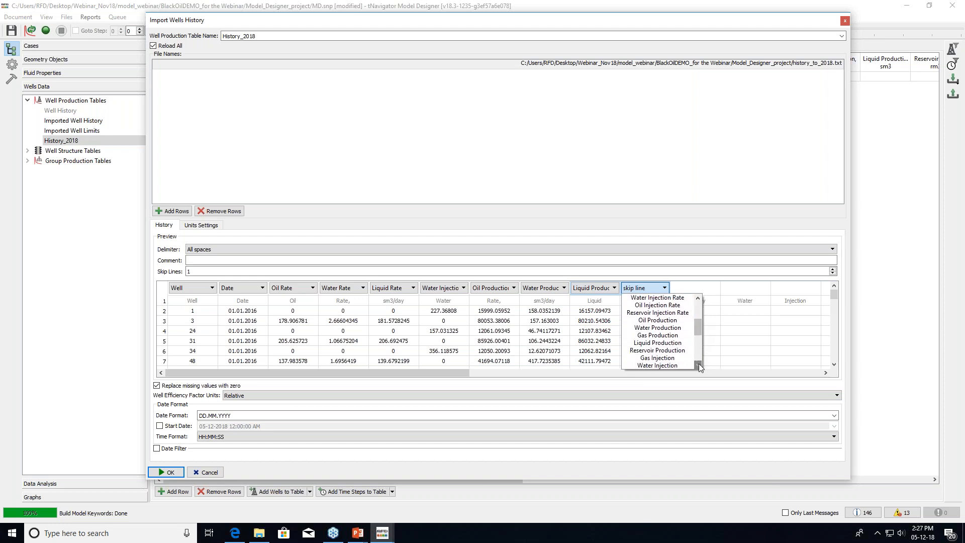
{"action": "scroll", "coordinate": [699, 363], "scroll_direction": "down", "scroll_amount": 1}
{"action": "left_click", "coordinate": [674, 351]}
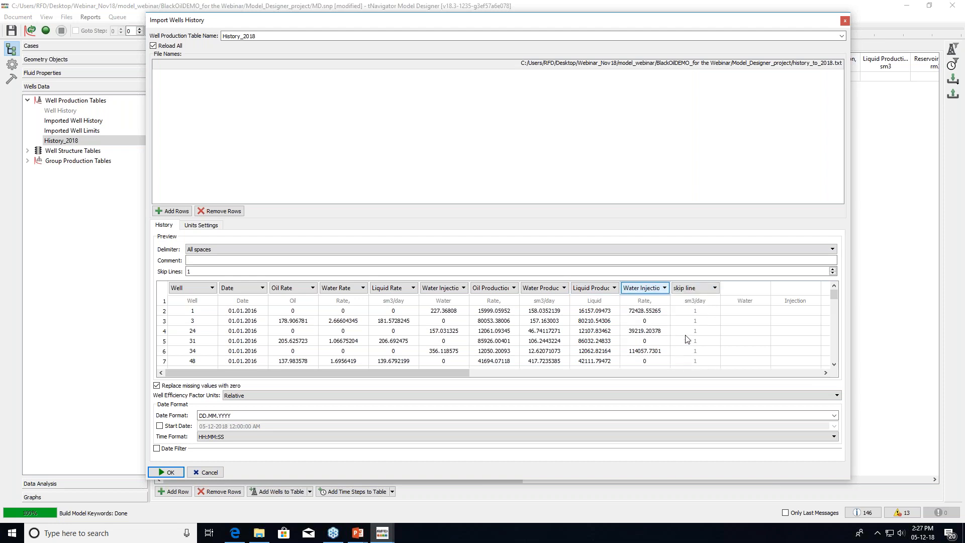
Map the last column to WEF
{"action": "left_click", "coordinate": [714, 288]}
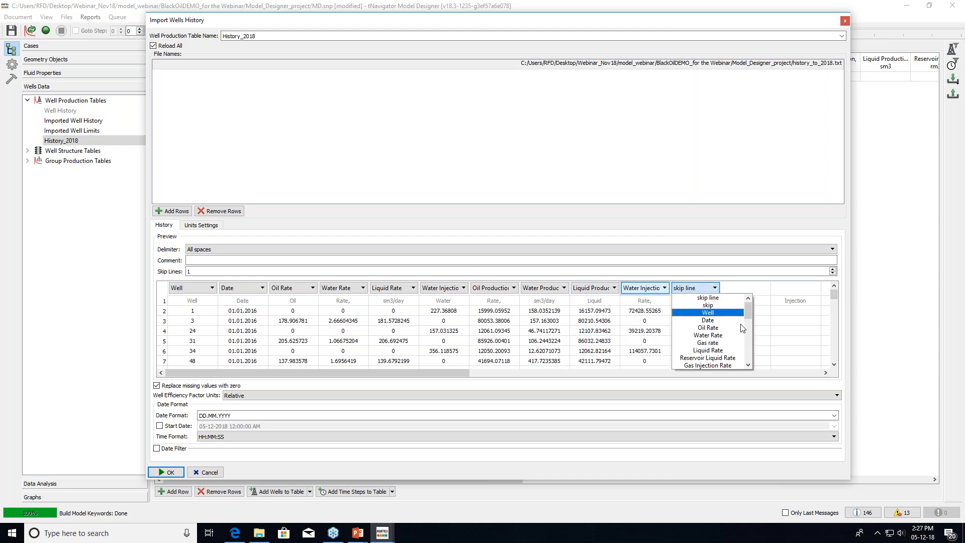
{"action": "left_click", "coordinate": [749, 365]}
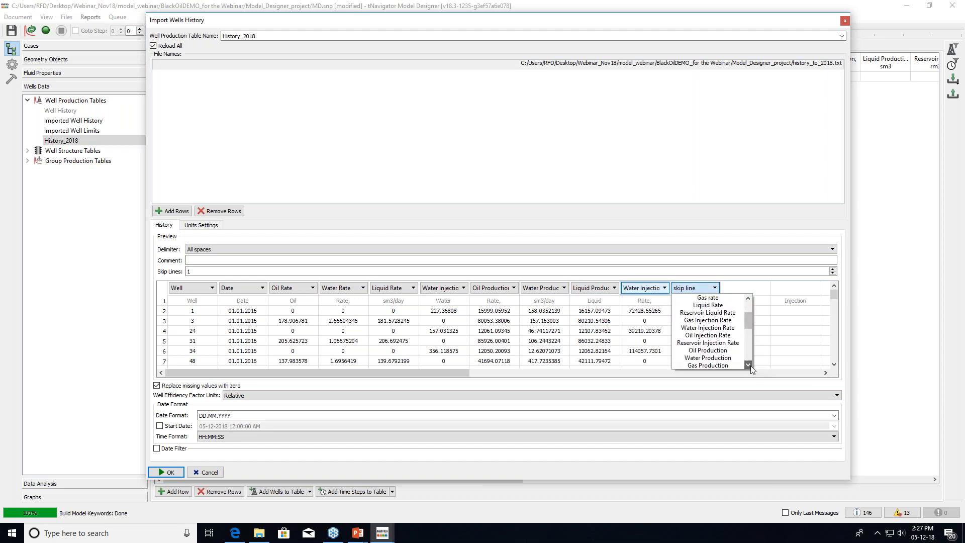
{"action": "left_click", "coordinate": [750, 366]}
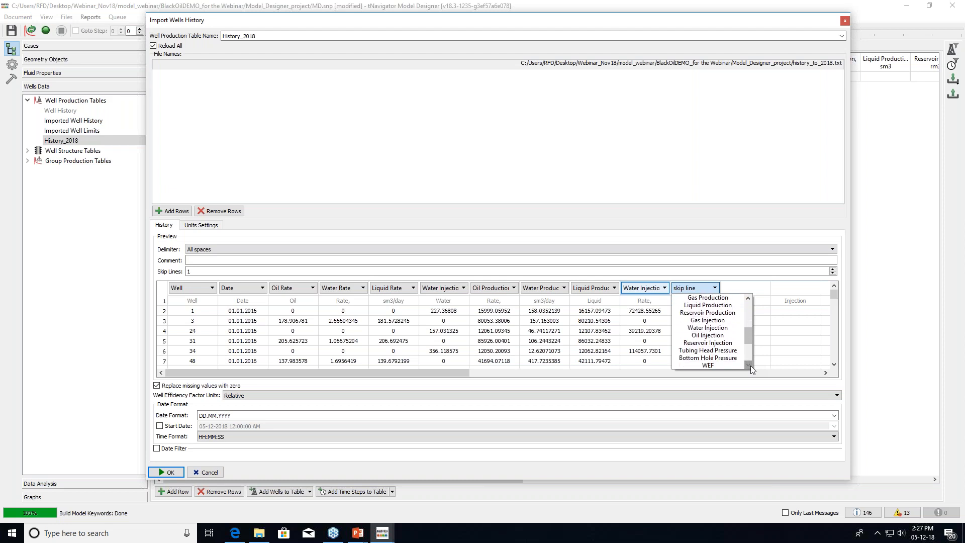
{"action": "left_click", "coordinate": [737, 358]}
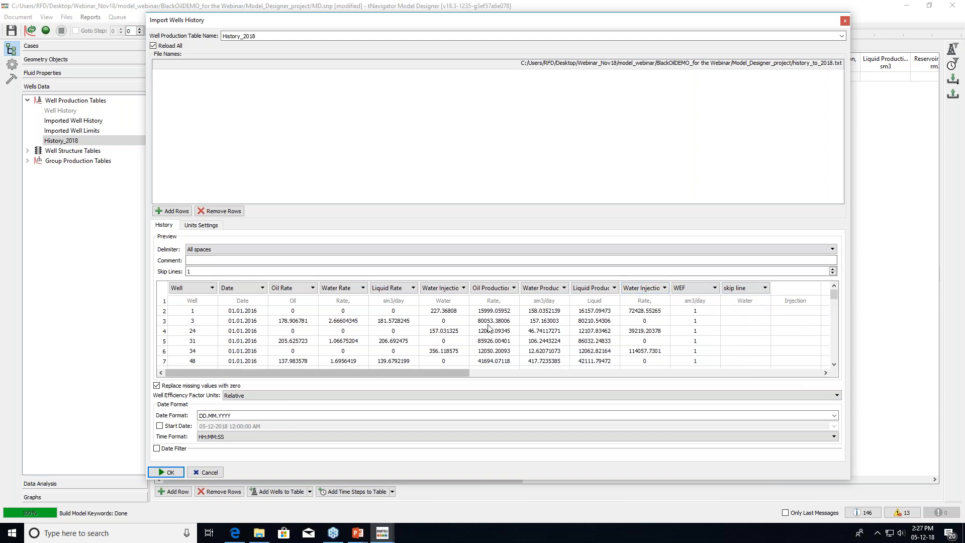
Keep DD.MM.YYYY dates and default units, then import the file into History_2018
{"action": "left_click_drag", "start_coordinate": [237, 415], "coordinate": [197, 415]}
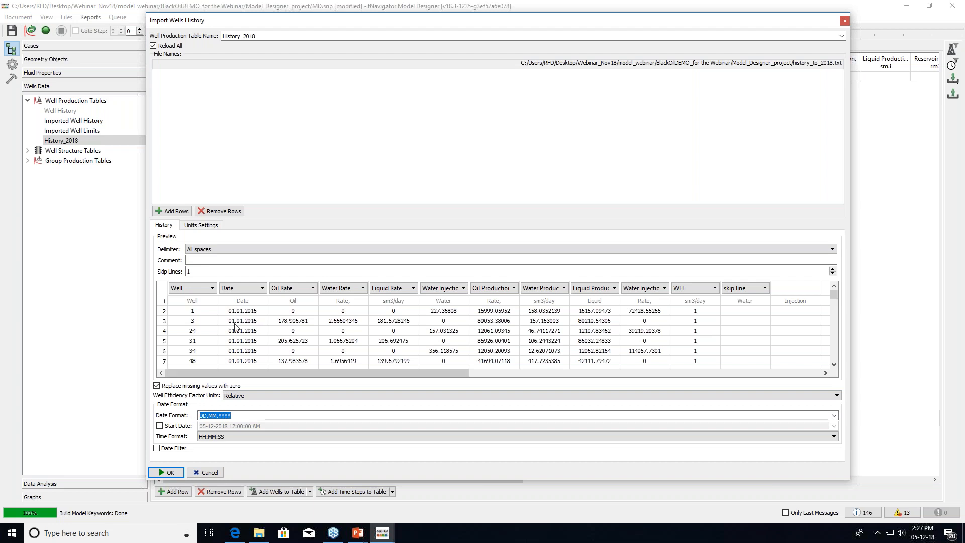
{"action": "left_click", "coordinate": [244, 415]}
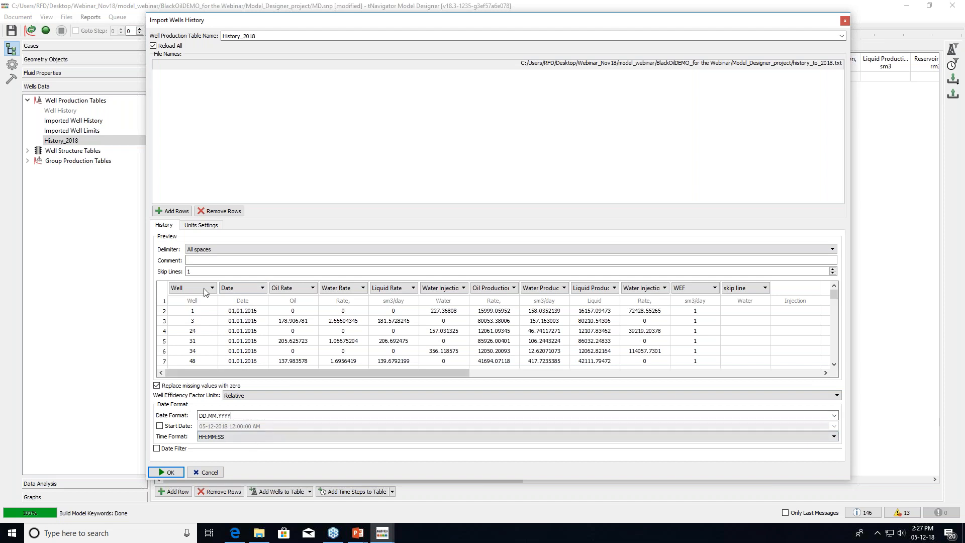
{"action": "left_click", "coordinate": [203, 225]}
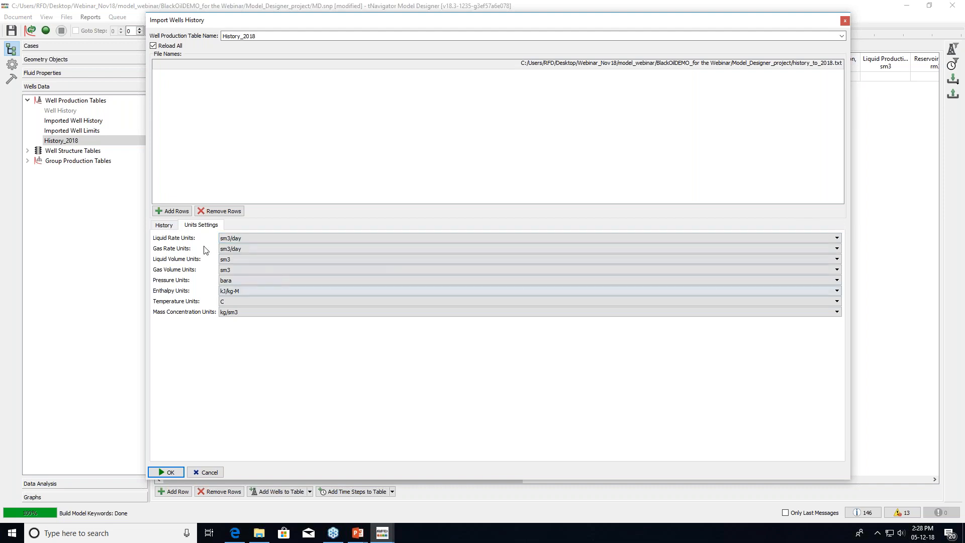
{"action": "left_click", "coordinate": [166, 225]}
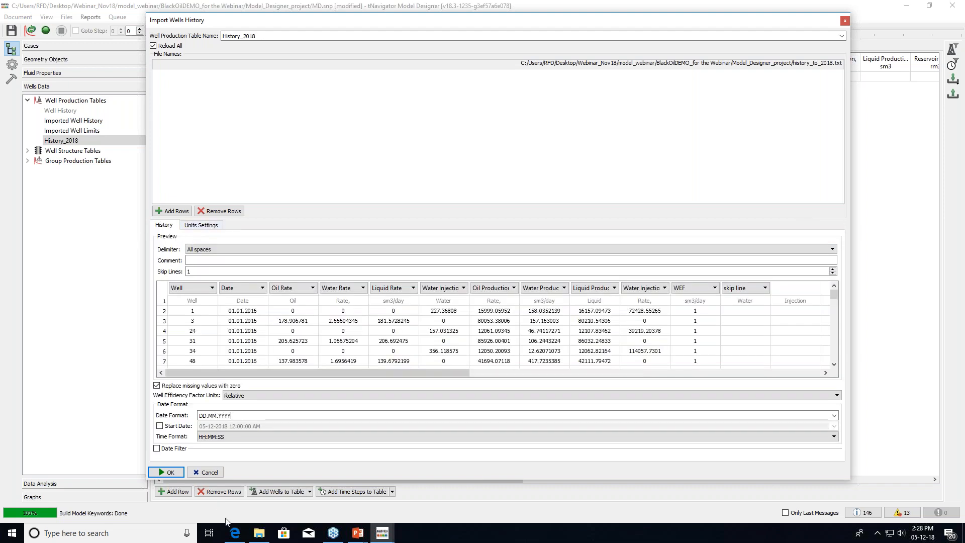
{"action": "left_click", "coordinate": [166, 472]}
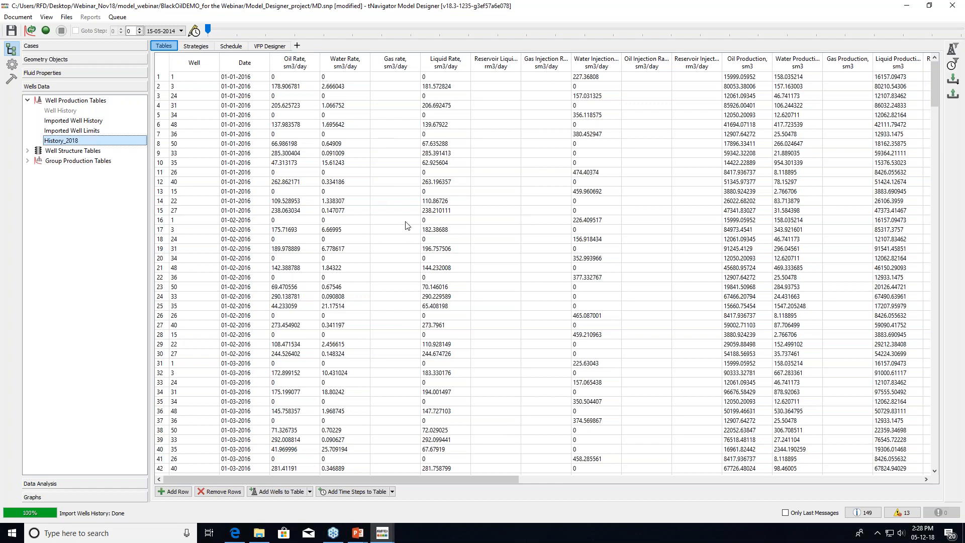
Show only History_2018's non-empty columns and widen the Water Injection Rate column
{"action": "right_click", "coordinate": [503, 259]}
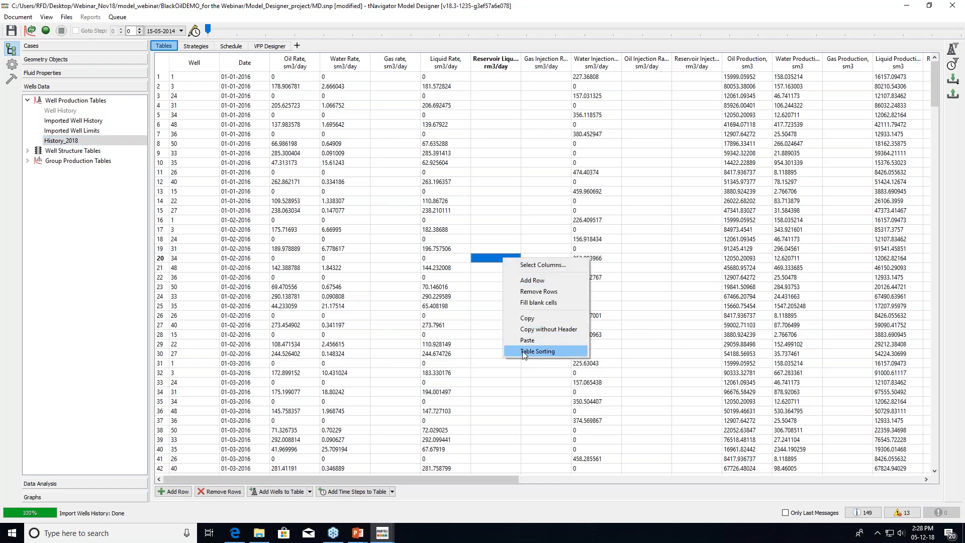
{"action": "left_click", "coordinate": [554, 267]}
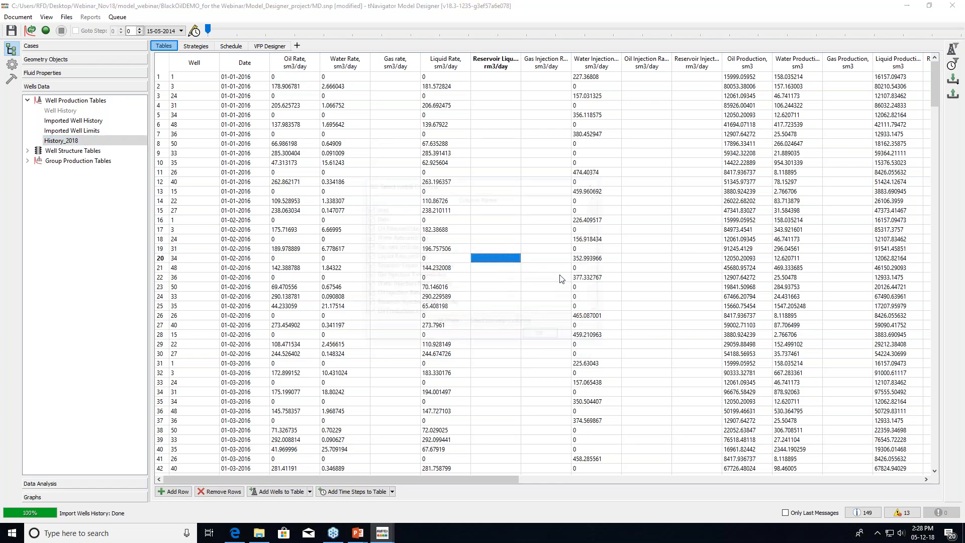
{"action": "left_click", "coordinate": [502, 325]}
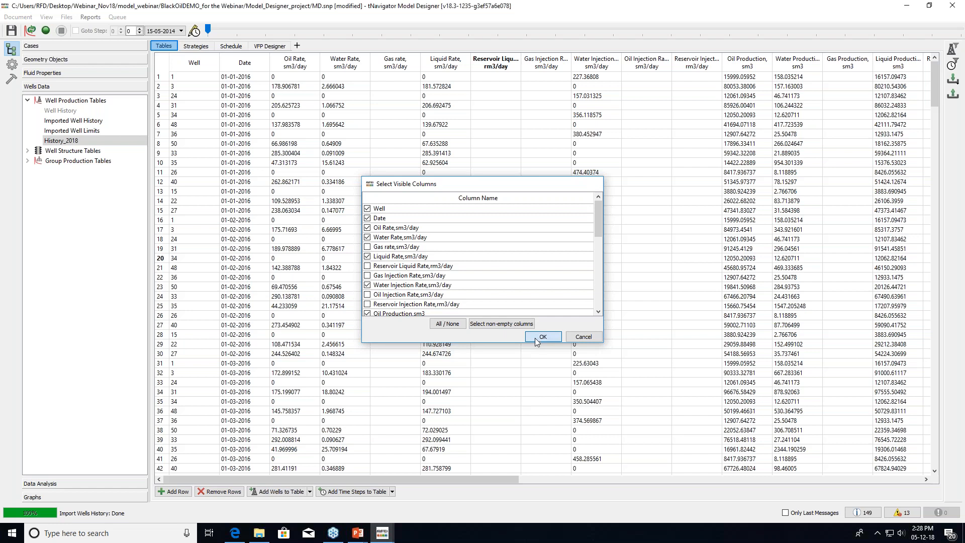
{"action": "left_click", "coordinate": [542, 337]}
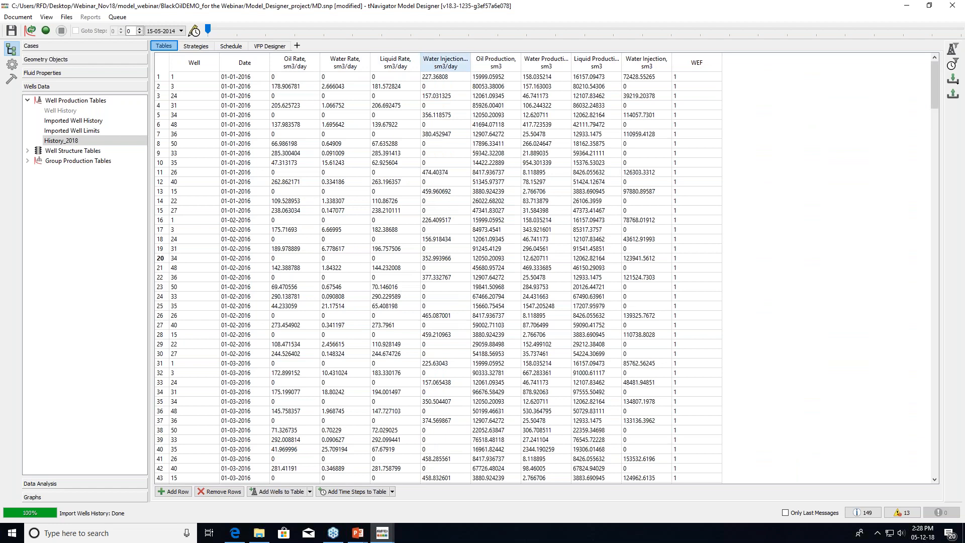
{"action": "left_click_drag", "start_coordinate": [470, 65], "coordinate": [504, 65]}
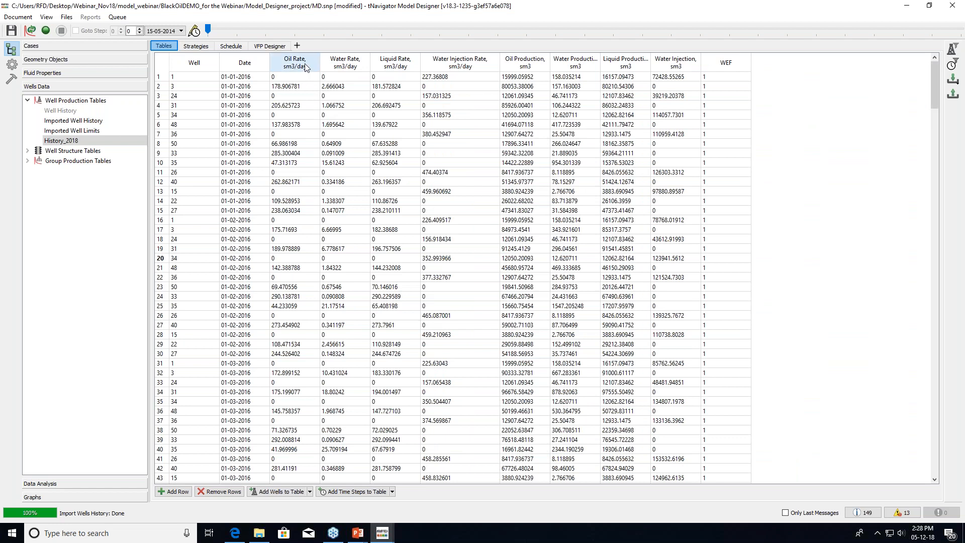
Scroll the 375-row History_2018 table down to its final 01-01-2018 rows
{"action": "right_click", "coordinate": [118, 142]}
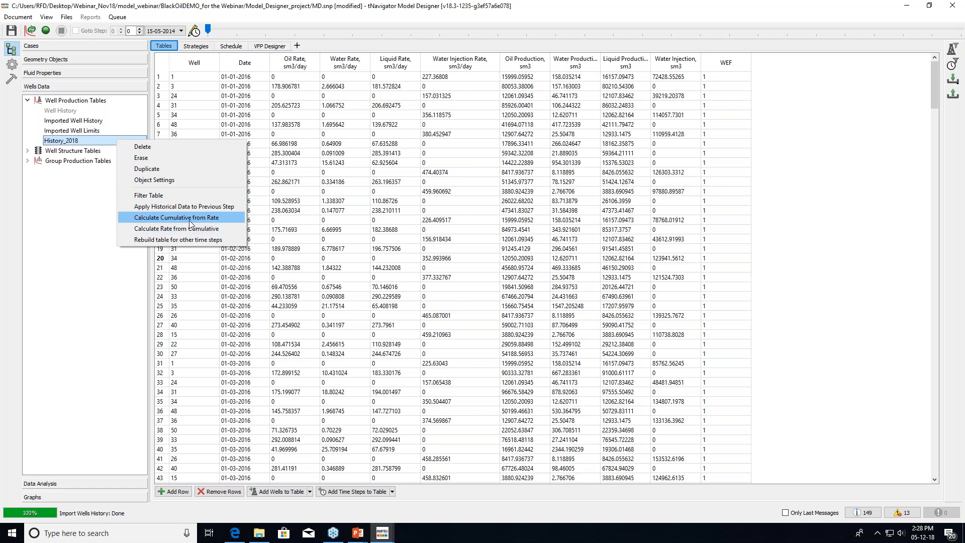
{"action": "left_click", "coordinate": [407, 8]}
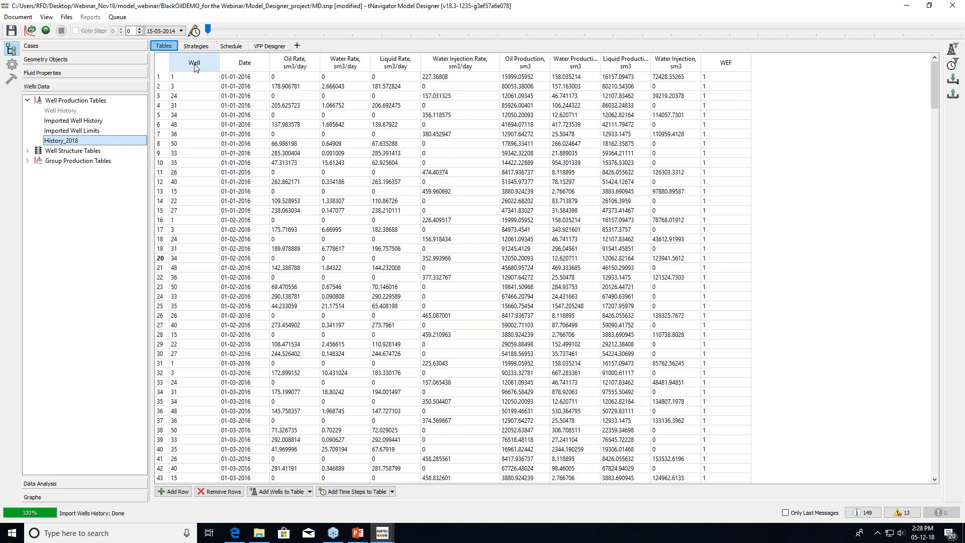
{"action": "left_click", "coordinate": [932, 101]}
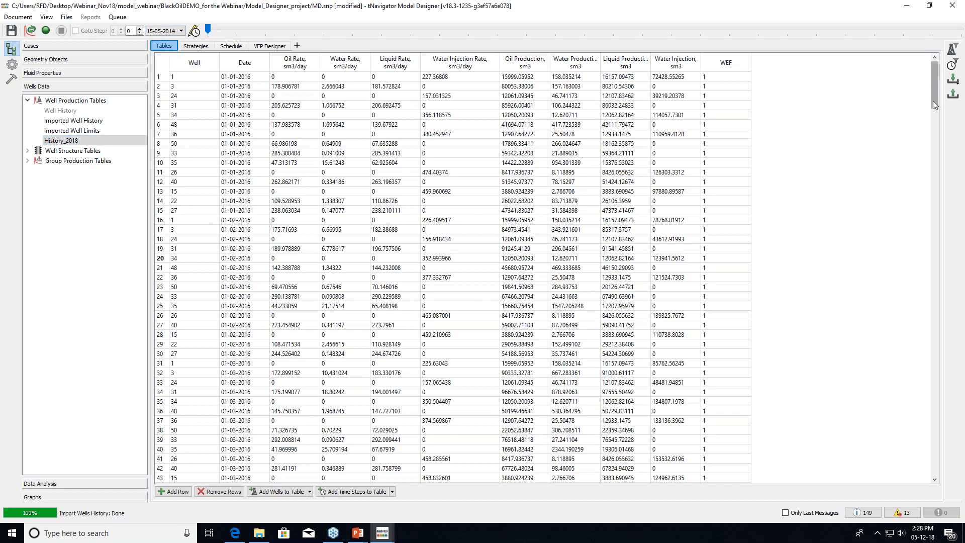
{"action": "left_click_drag", "start_coordinate": [932, 101], "coordinate": [933, 472]}
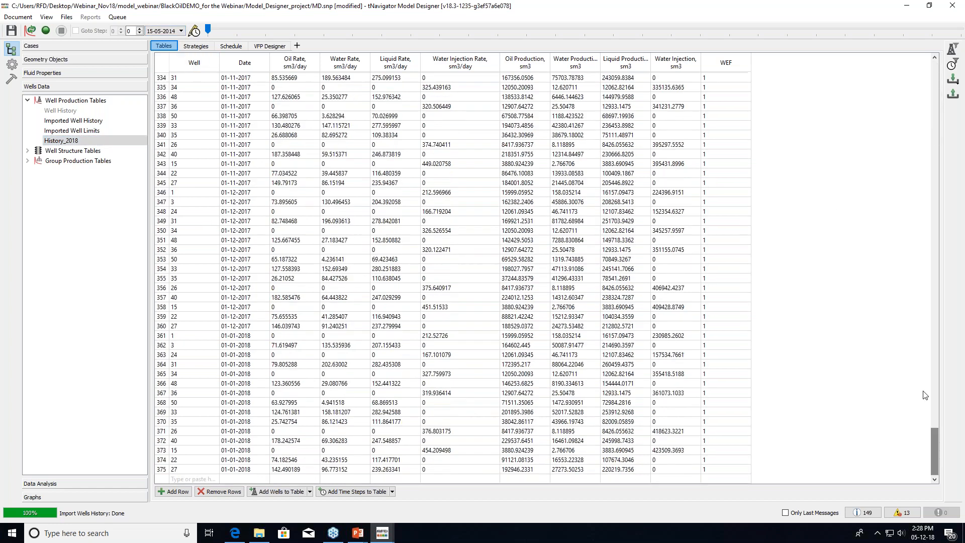
Add Development Strategy time steps from the History_2018 well production table
{"action": "left_click", "coordinate": [195, 47]}
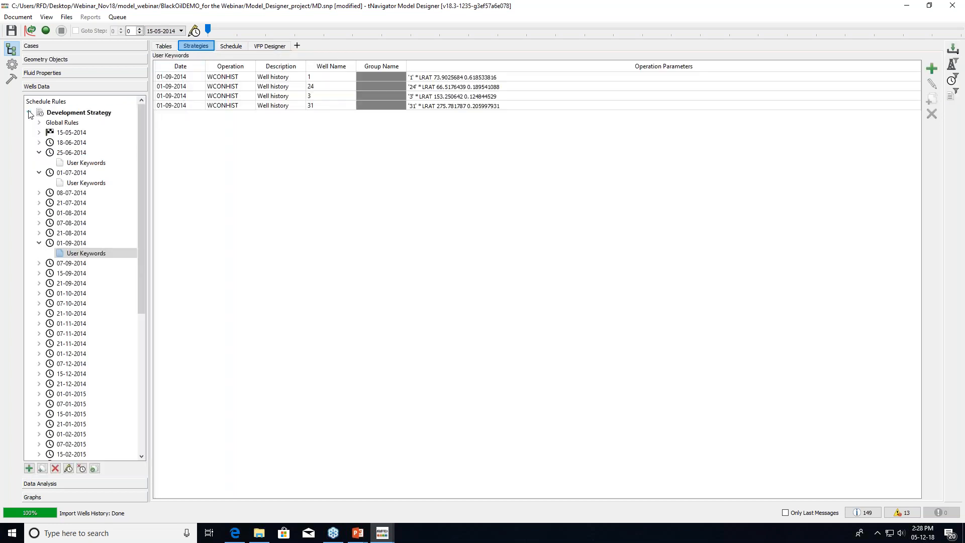
{"action": "left_click", "coordinate": [28, 113]}
{"action": "left_click", "coordinate": [28, 113]}
{"action": "left_click_drag", "start_coordinate": [140, 135], "coordinate": [152, 322]}
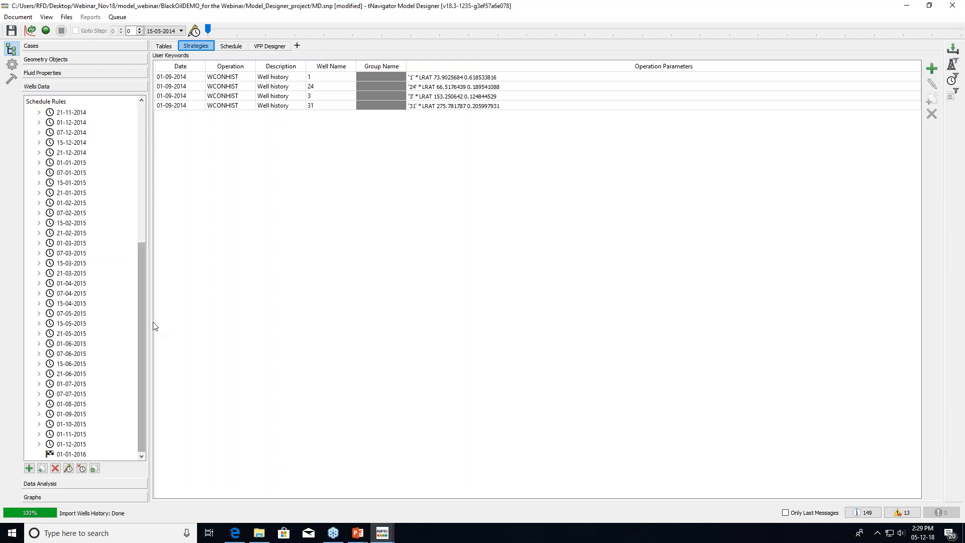
{"action": "left_click", "coordinate": [68, 468]}
{"action": "left_click_drag", "start_coordinate": [545, 334], "coordinate": [644, 435]}
{"action": "left_click_drag", "start_coordinate": [638, 249], "coordinate": [640, 359]}
{"action": "left_click", "coordinate": [458, 416]}
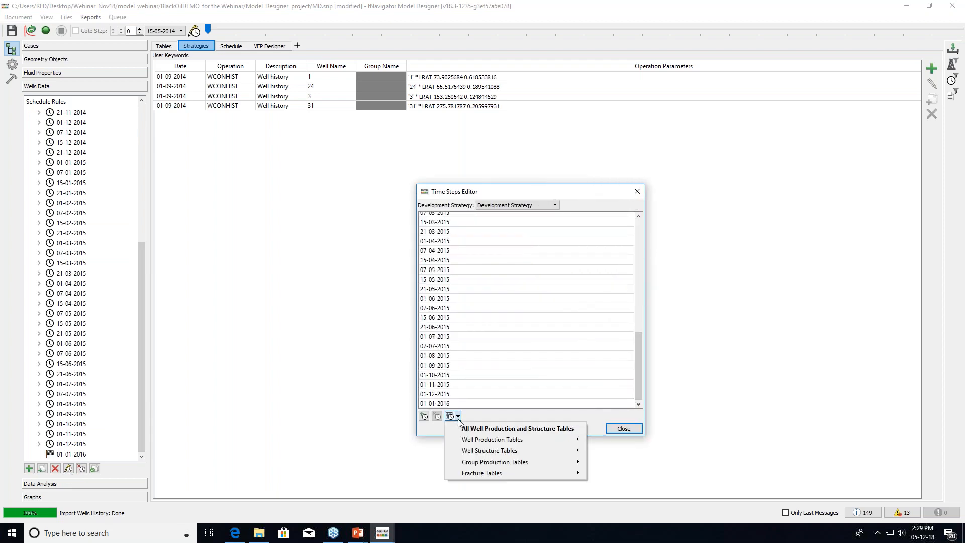
{"action": "mouse_move", "coordinate": [457, 444]}
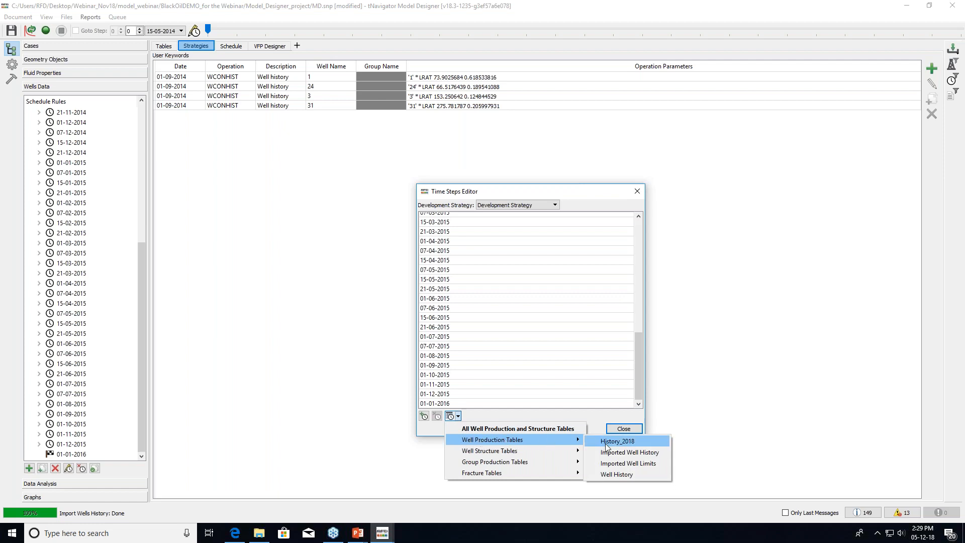
{"action": "left_click", "coordinate": [652, 441]}
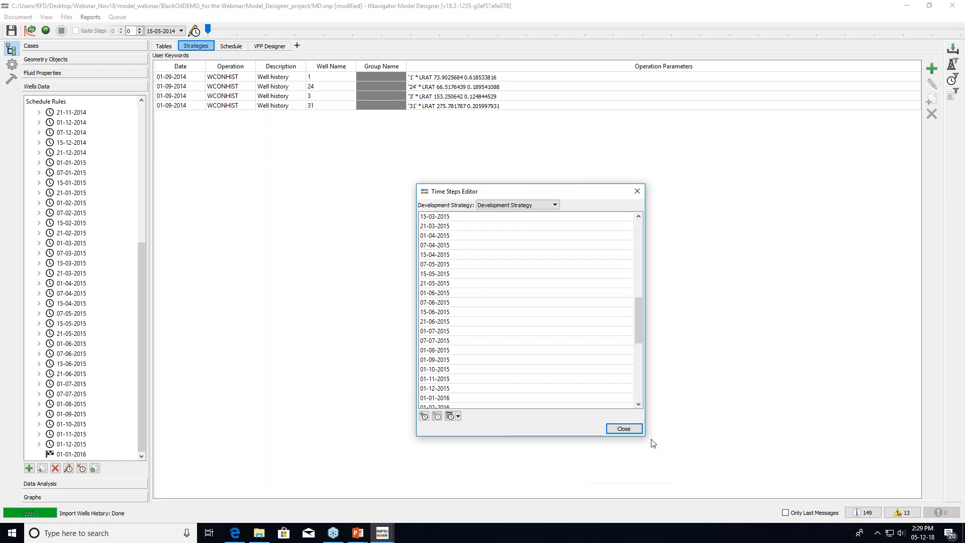
{"action": "left_click", "coordinate": [642, 356]}
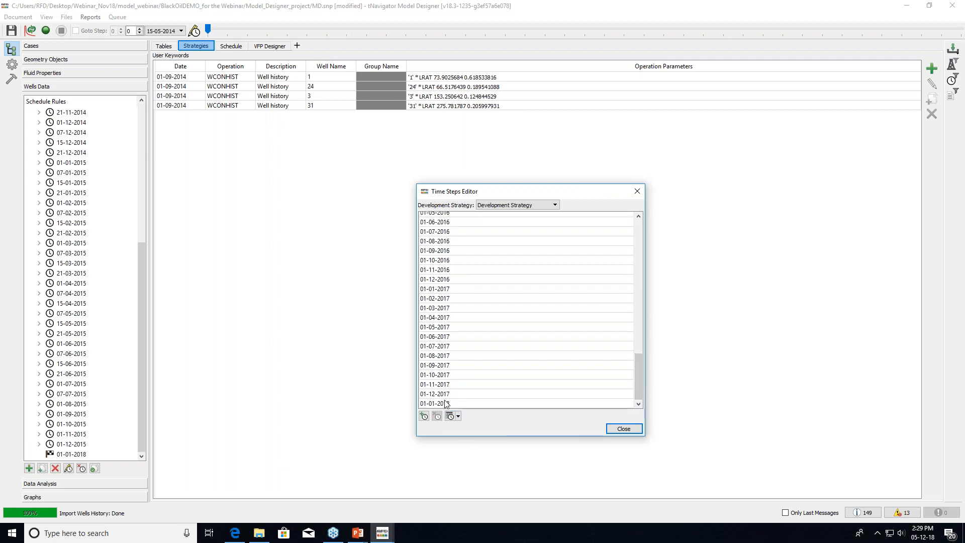
Add a single 02-01-2018 time step and close the Time Steps Editor
{"action": "left_click", "coordinate": [424, 416]}
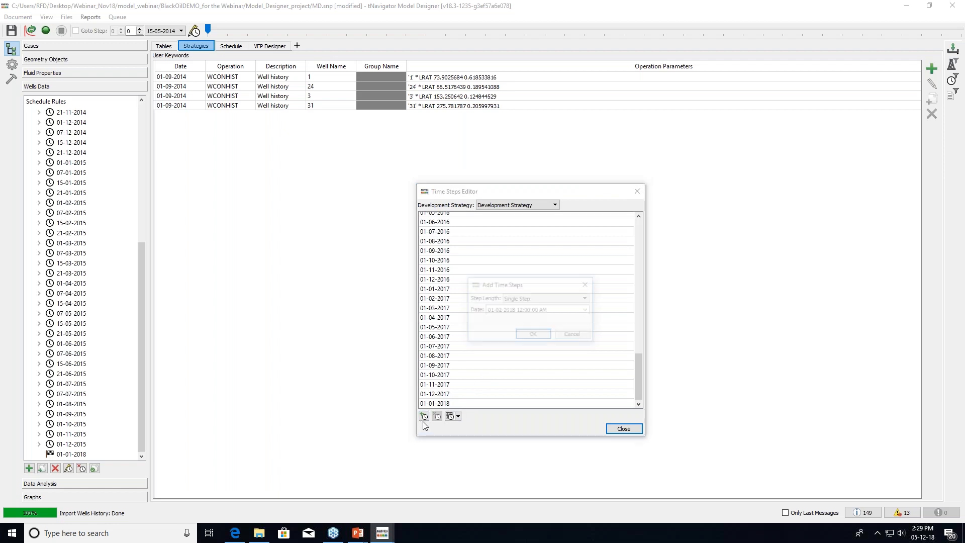
{"action": "type", "text": "02-01"}
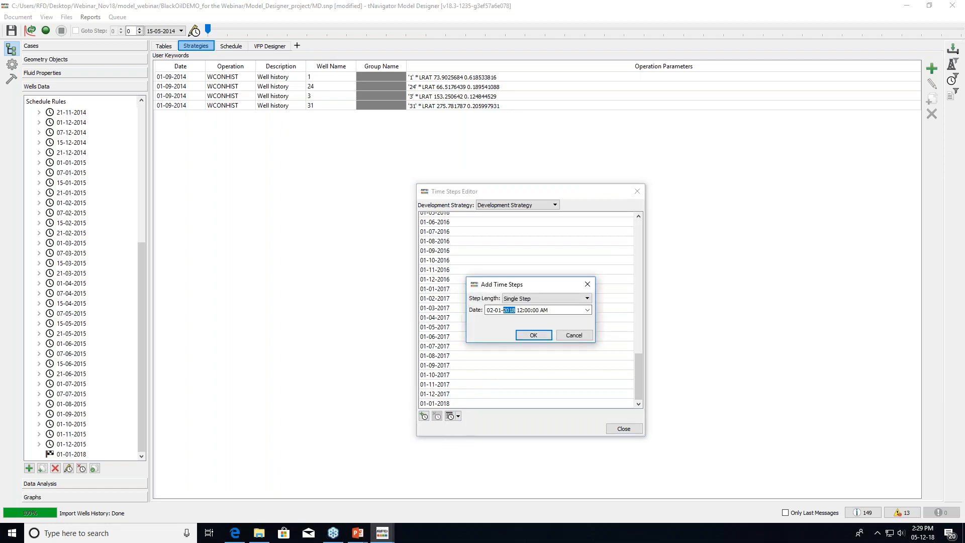
{"action": "left_click", "coordinate": [533, 335]}
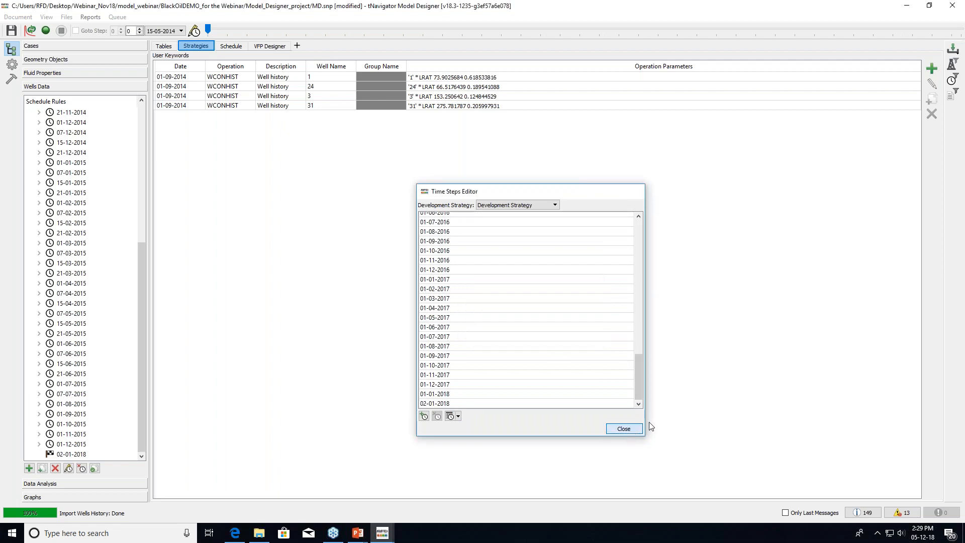
{"action": "left_click", "coordinate": [627, 429]}
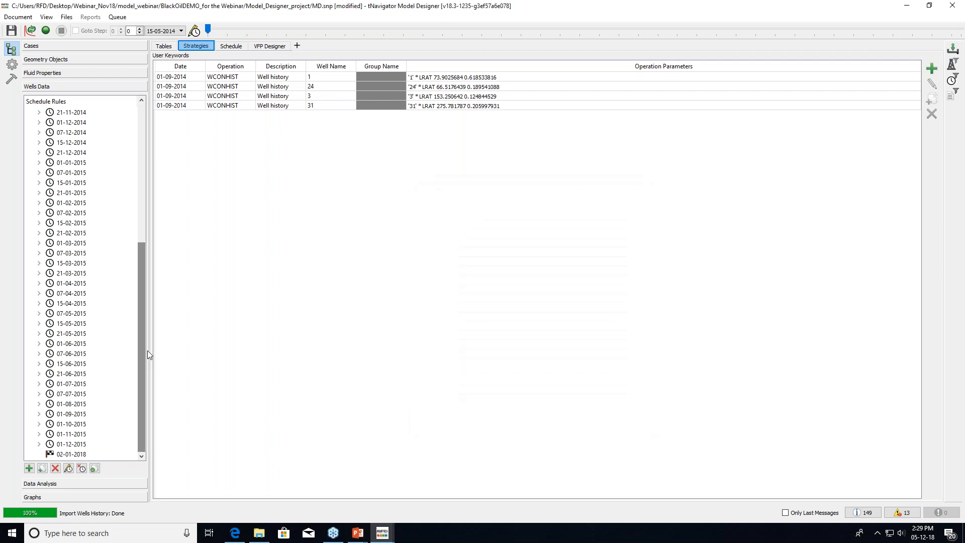
Unhide empty schedule steps and select the 01-01-2016 step
{"action": "left_click", "coordinate": [88, 455]}
{"action": "right_click", "coordinate": [88, 454]}
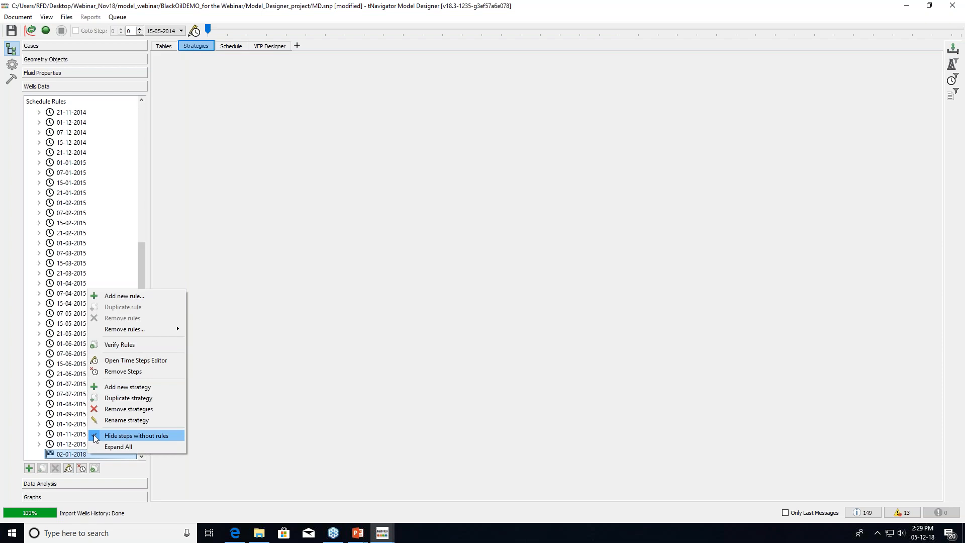
{"action": "left_click", "coordinate": [95, 439]}
{"action": "left_click_drag", "start_coordinate": [141, 339], "coordinate": [139, 408]}
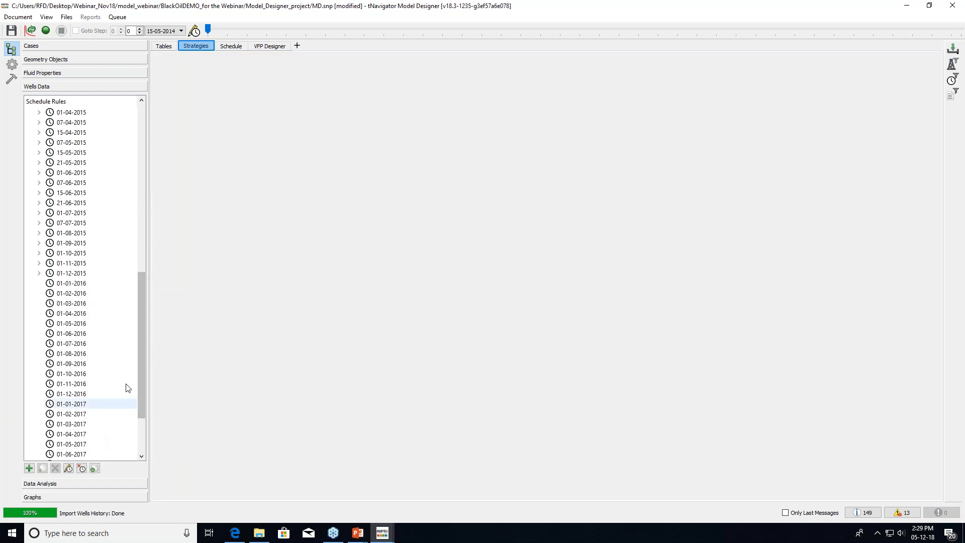
{"action": "left_click", "coordinate": [125, 284]}
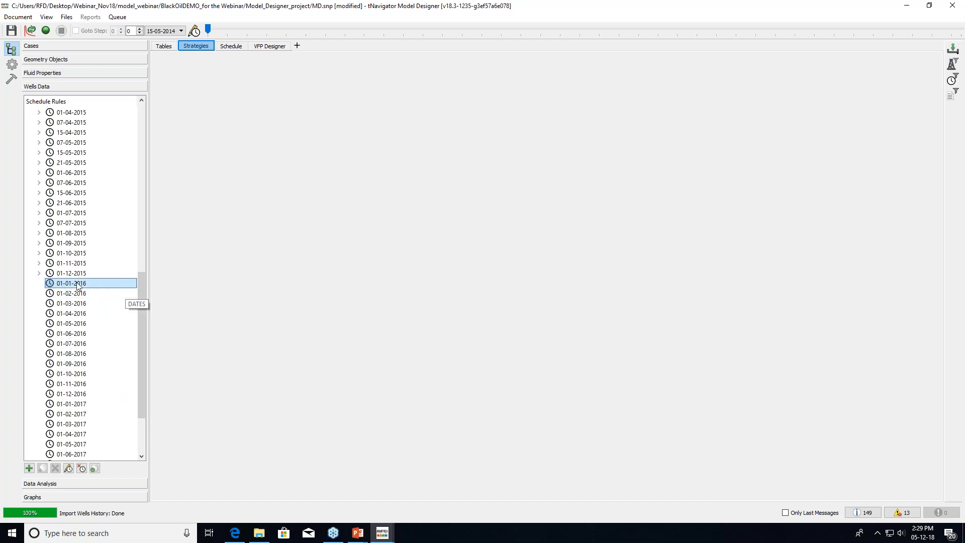
Add a Create Historical Well Controls by Table rule using History_2018
{"action": "left_click", "coordinate": [29, 469]}
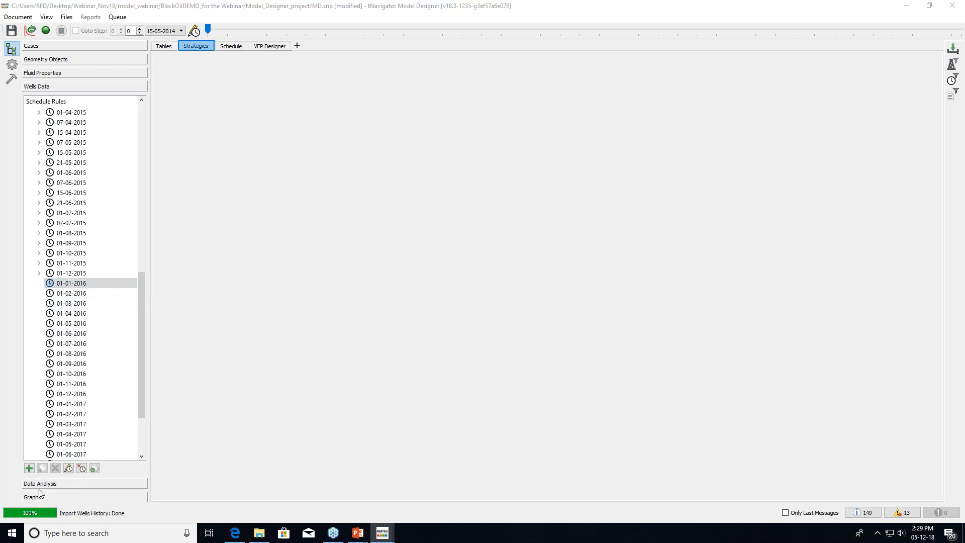
{"action": "left_click_drag", "start_coordinate": [457, 381], "coordinate": [478, 493]}
{"action": "left_click_drag", "start_coordinate": [491, 147], "coordinate": [473, 86]}
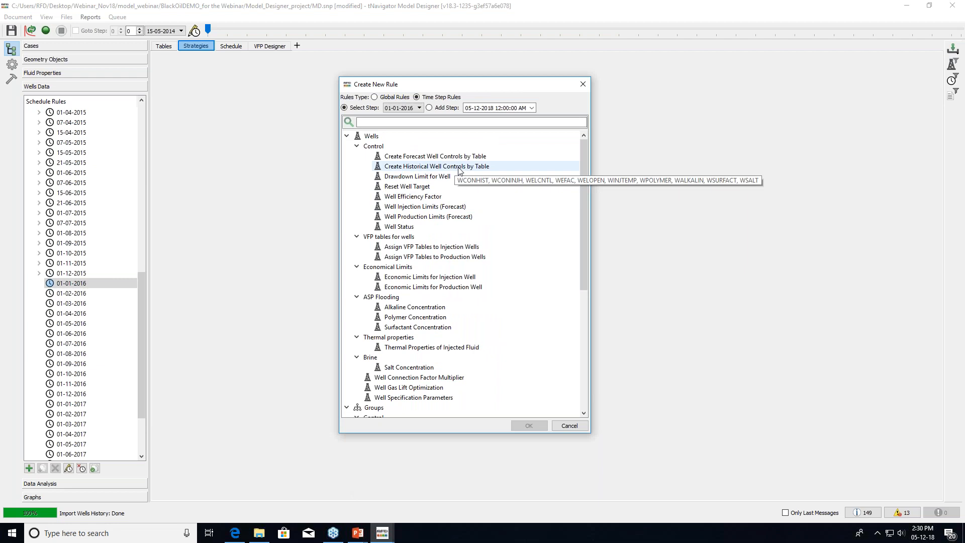
{"action": "left_click", "coordinate": [458, 168]}
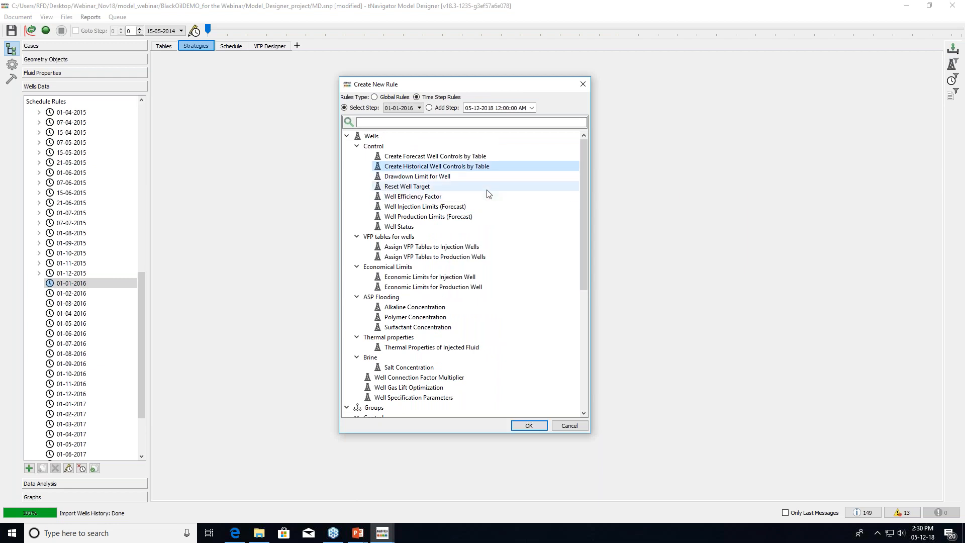
{"action": "left_click", "coordinate": [539, 427]}
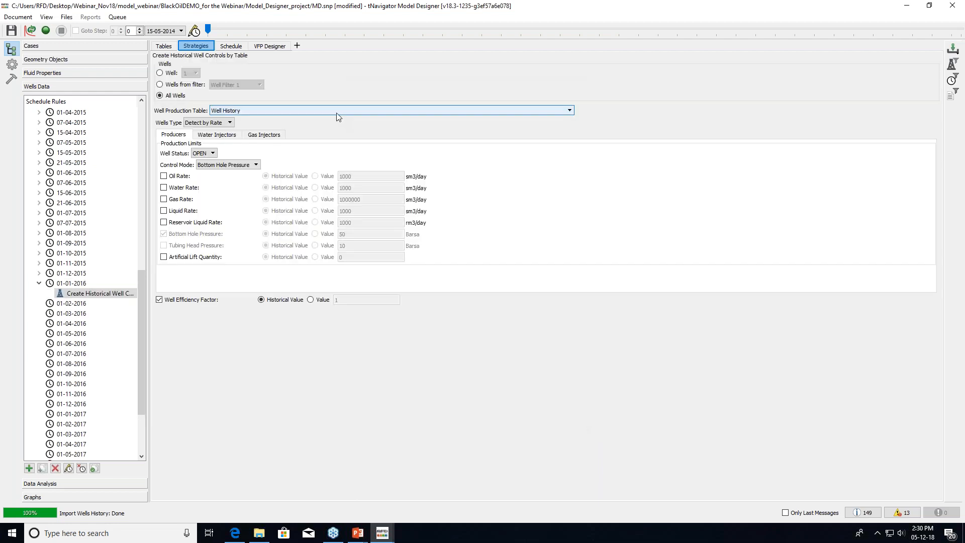
{"action": "left_click", "coordinate": [336, 111]}
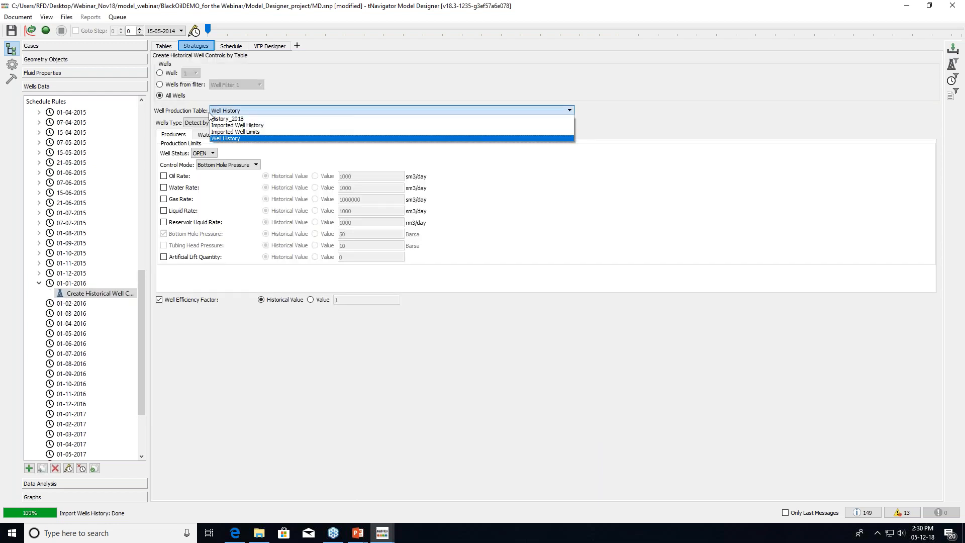
{"action": "left_click", "coordinate": [236, 119]}
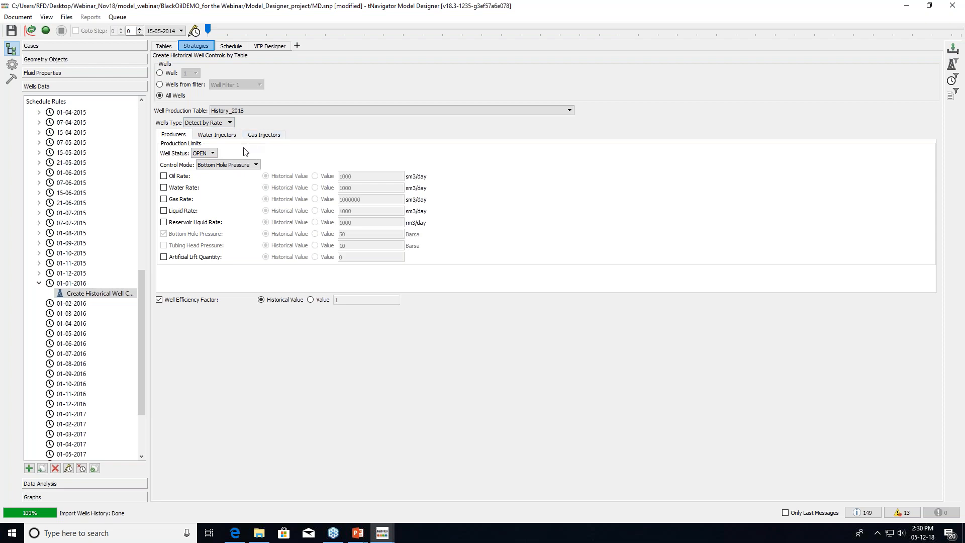
Control producers by Liquid Rate and water injectors by Injection Rate, then view the schedule
{"action": "left_click", "coordinate": [209, 167]}
{"action": "left_click", "coordinate": [221, 199]}
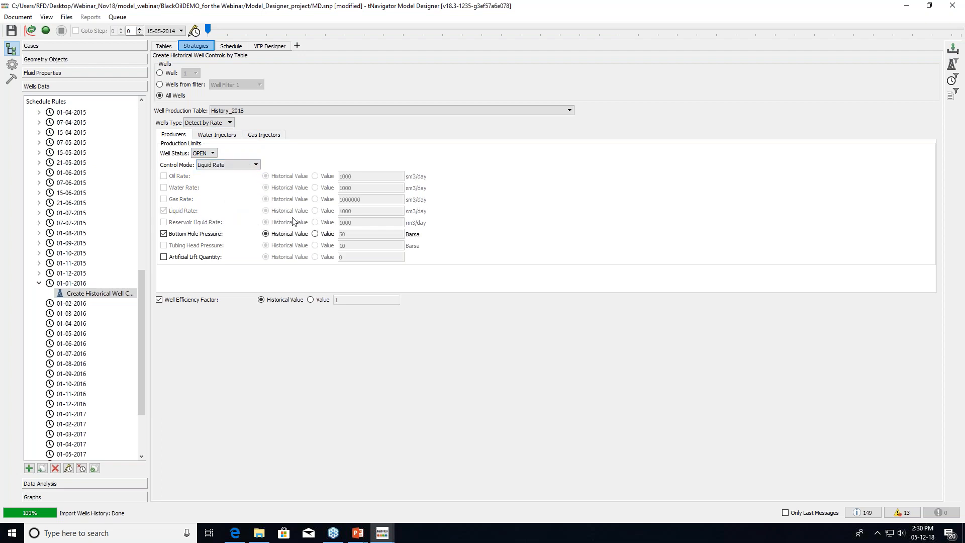
{"action": "left_click", "coordinate": [224, 138]}
{"action": "left_click", "coordinate": [220, 175]}
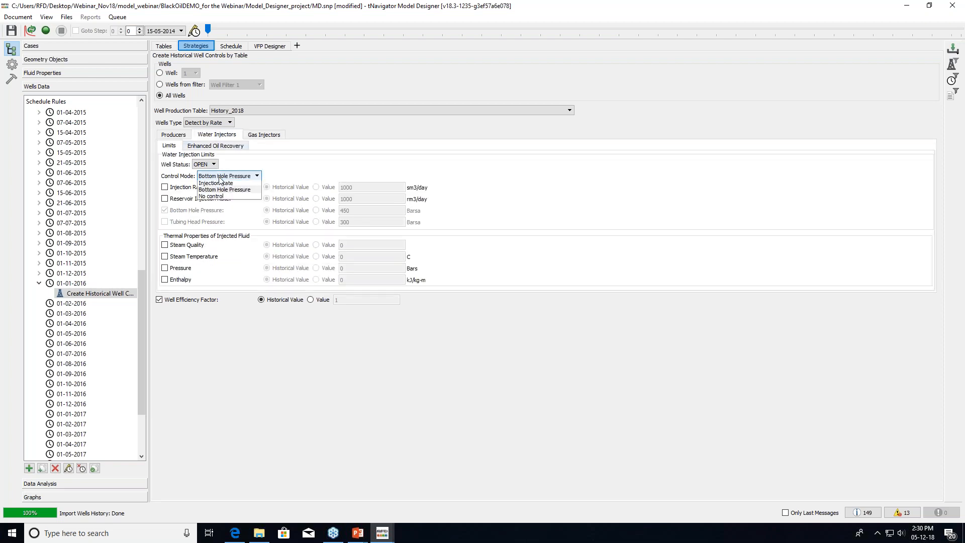
{"action": "left_click", "coordinate": [221, 184]}
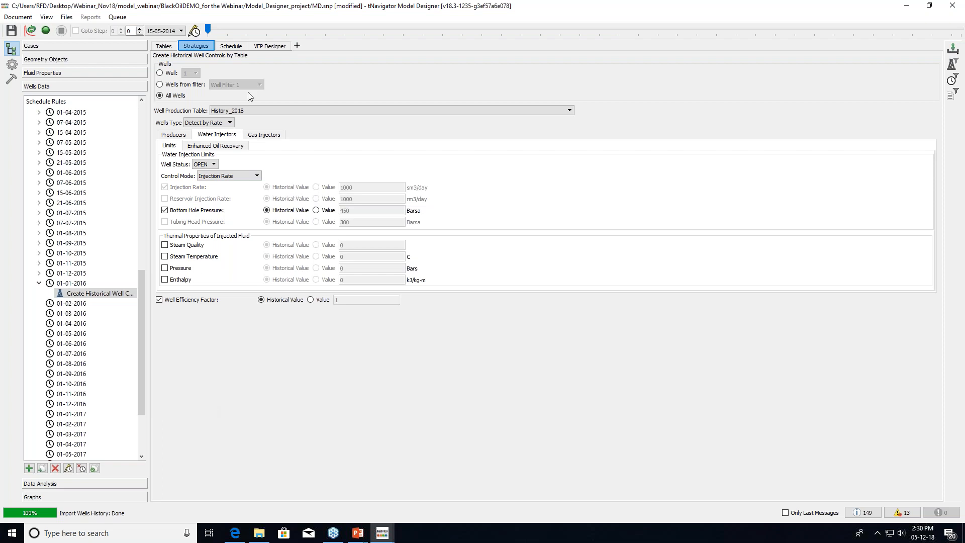
{"action": "left_click", "coordinate": [235, 47]}
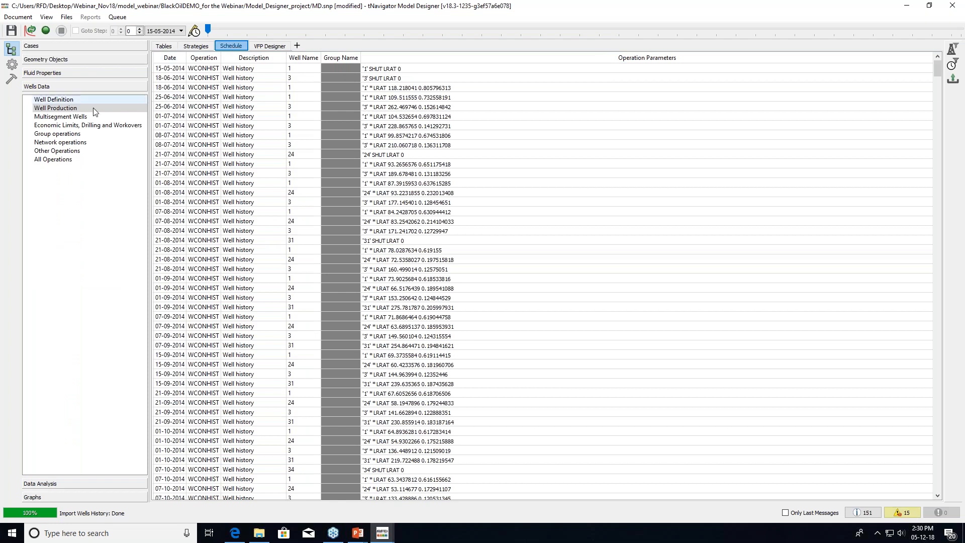
Show all schedule operations and inspect the final 01-01-2018 WCONHIST and WEFAC rows
{"action": "left_click", "coordinate": [90, 161]}
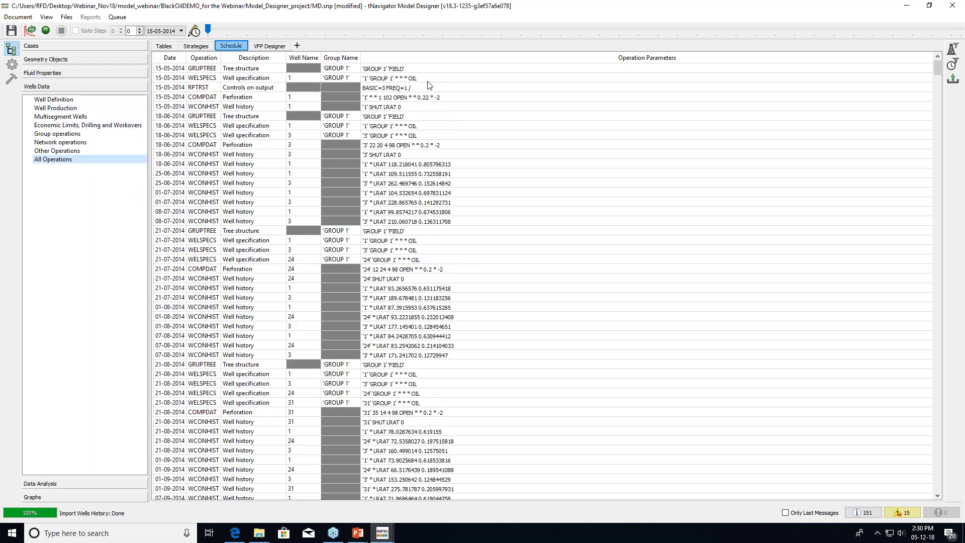
{"action": "left_click_drag", "start_coordinate": [937, 70], "coordinate": [874, 498]}
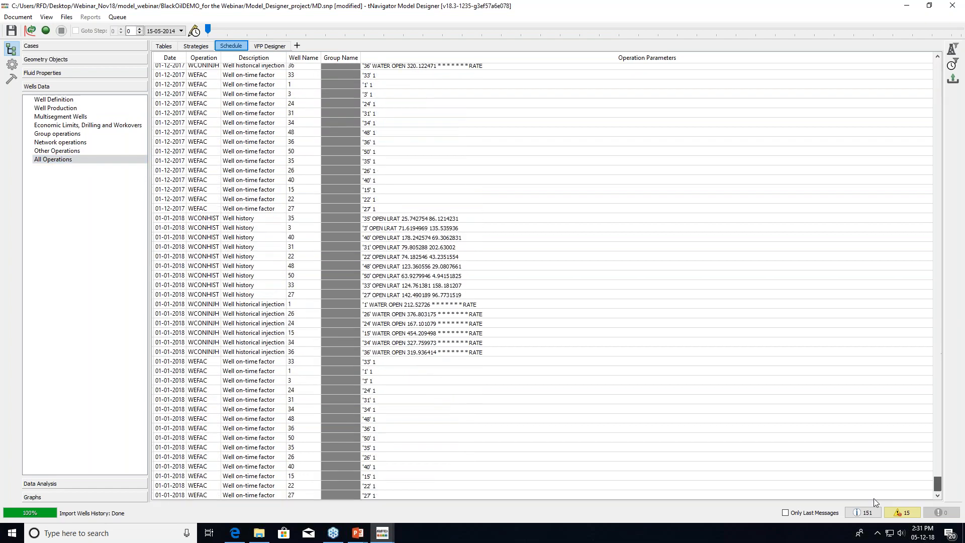
{"action": "left_click", "coordinate": [171, 495]}
{"action": "left_click", "coordinate": [172, 485]}
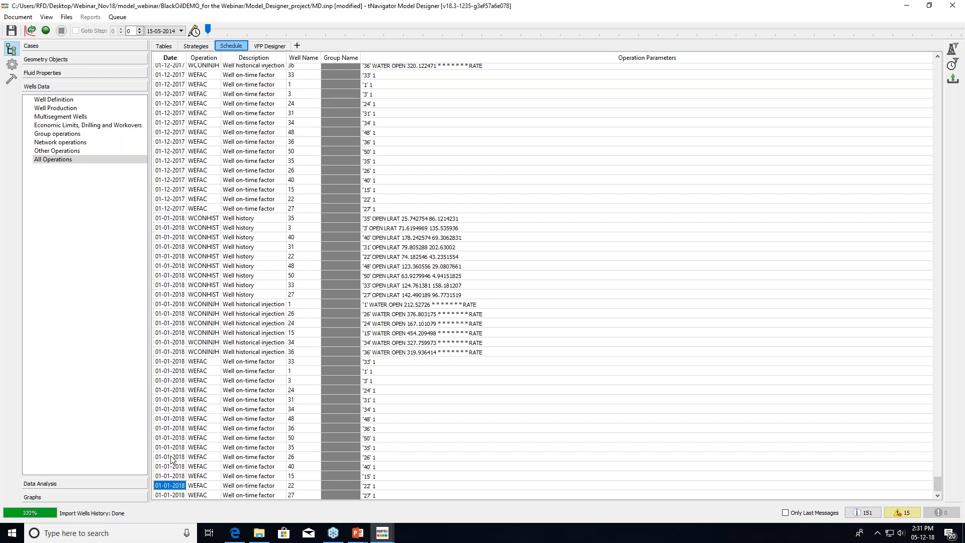
{"action": "left_click", "coordinate": [194, 362]}
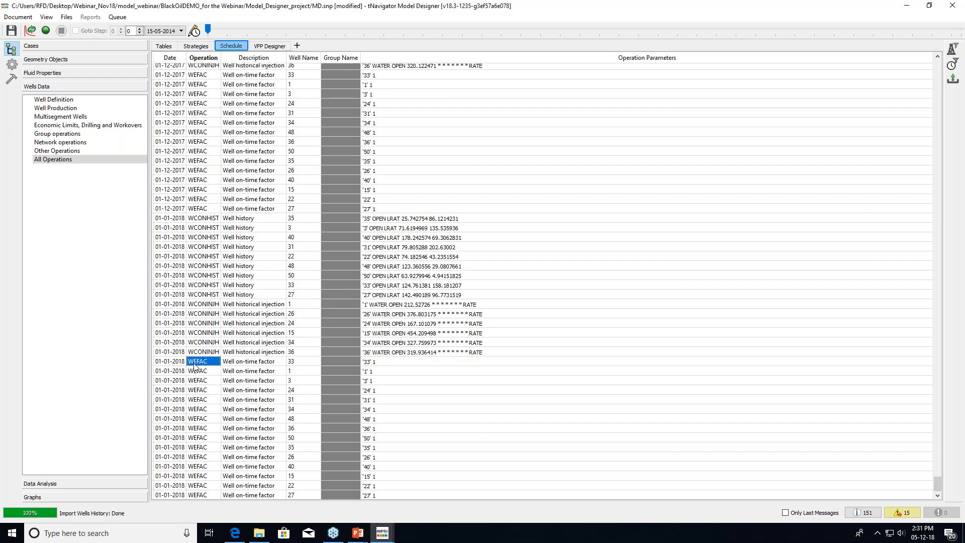
{"action": "left_click", "coordinate": [203, 220]}
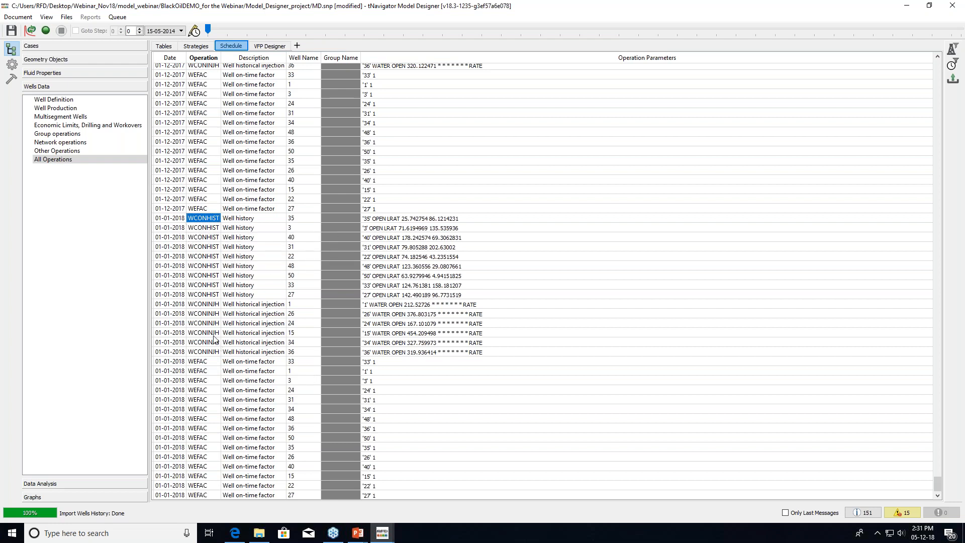
Check the 01-12-2017 WCONINJH entry, then return to the strategy rules
{"action": "scroll", "coordinate": [205, 261], "scroll_direction": "up", "scroll_amount": 1}
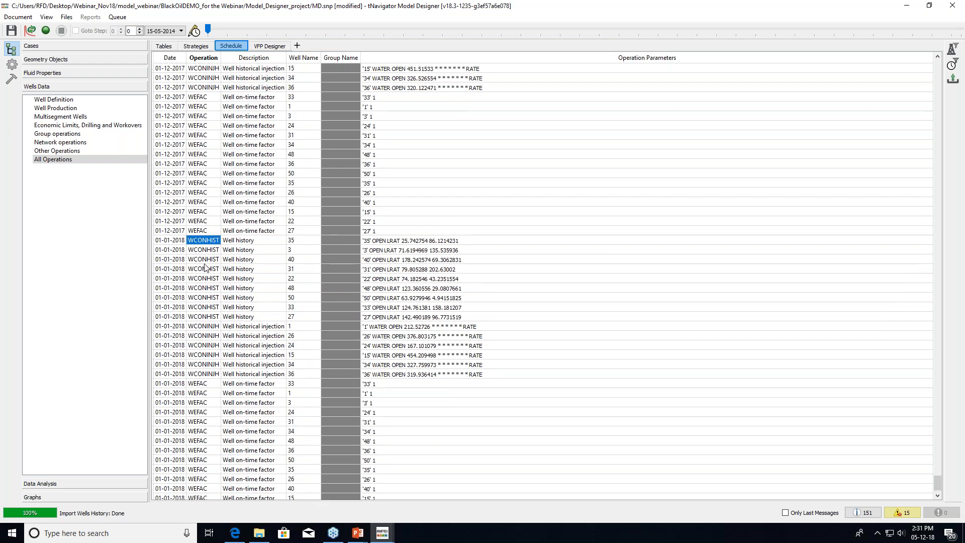
{"action": "scroll", "coordinate": [205, 268], "scroll_direction": "up", "scroll_amount": 1}
{"action": "scroll", "coordinate": [202, 296], "scroll_direction": "up", "scroll_amount": 1}
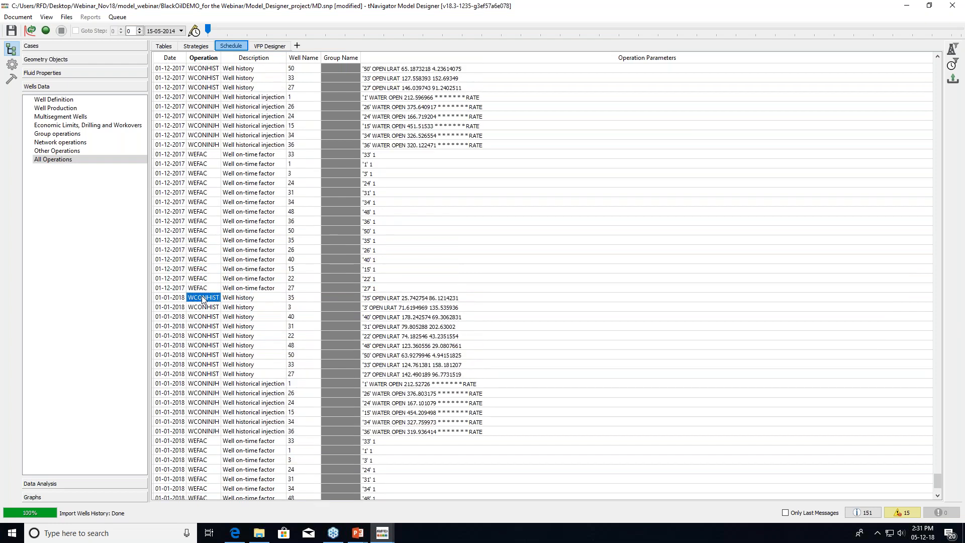
{"action": "scroll", "coordinate": [201, 295], "scroll_direction": "up", "scroll_amount": 3}
{"action": "left_click", "coordinate": [202, 183]}
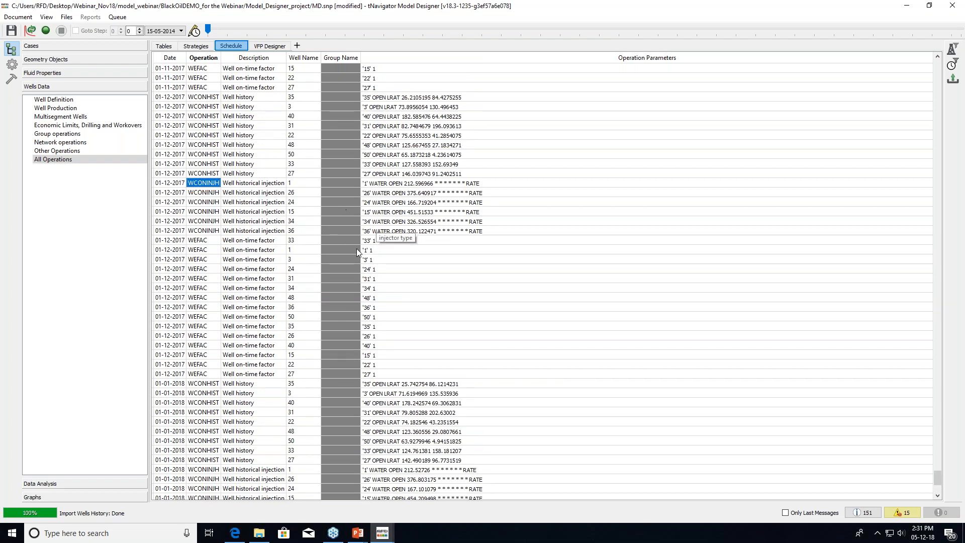
{"action": "left_click", "coordinate": [196, 48]}
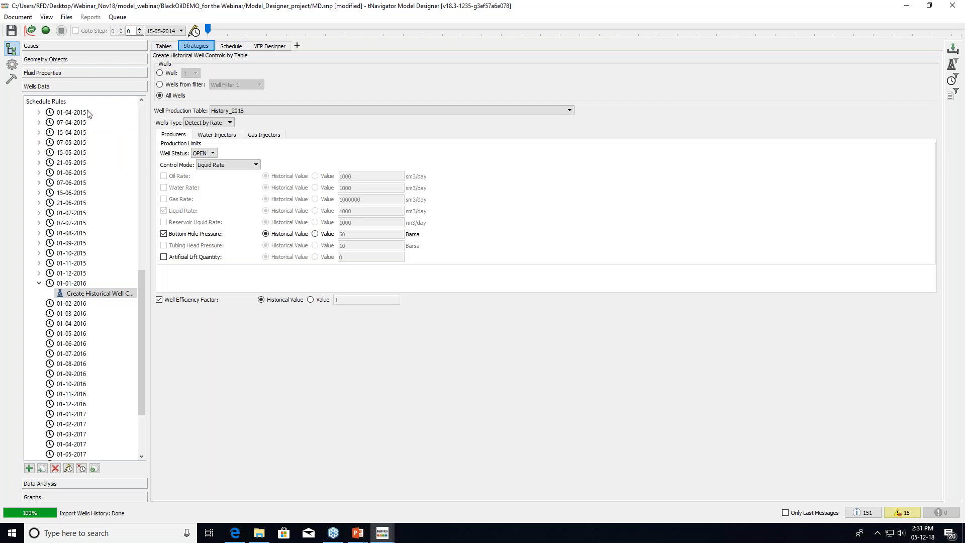
Launch the DynamicModel case calculation from Cases, saving the project first
{"action": "scroll", "coordinate": [108, 131], "scroll_direction": "up", "scroll_amount": 13}
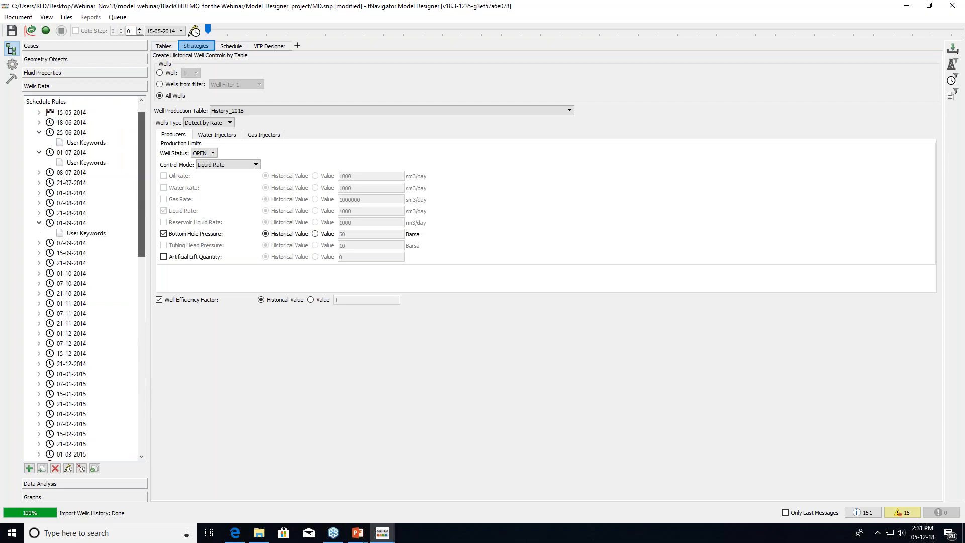
{"action": "left_click", "coordinate": [28, 114]}
{"action": "left_click", "coordinate": [50, 45]}
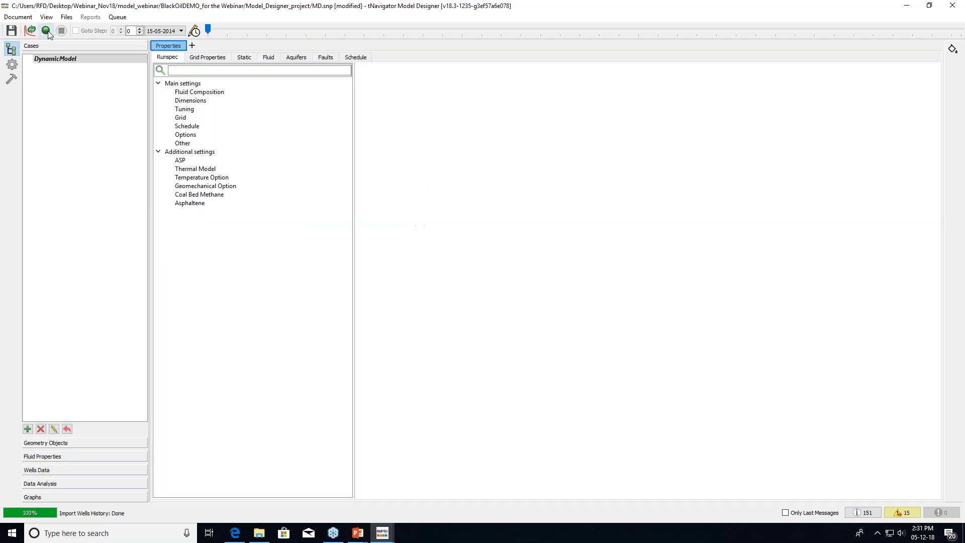
{"action": "left_click", "coordinate": [46, 31]}
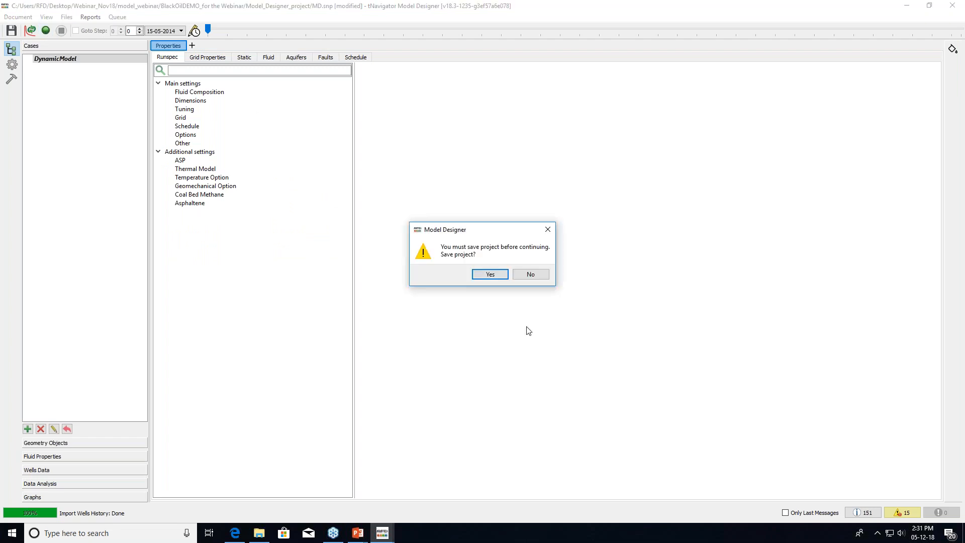
{"action": "left_click", "coordinate": [490, 276]}
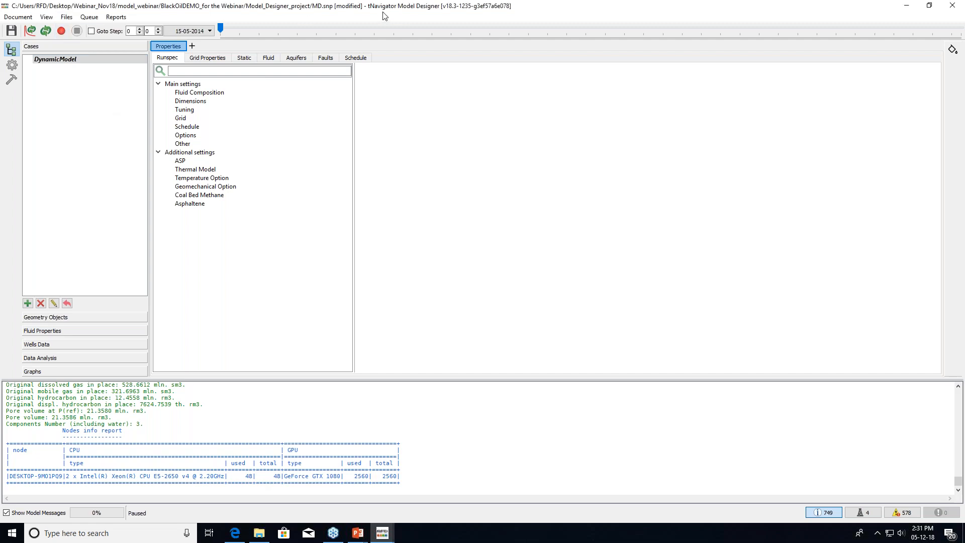
Run DynamicModel and display the predefined Matching (Presentation) graph template
{"action": "left_click", "coordinate": [61, 31]}
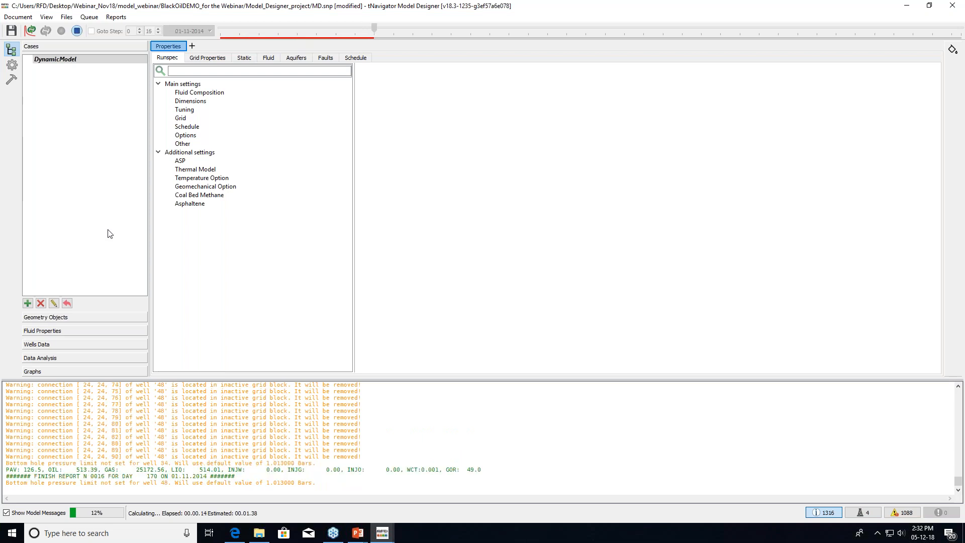
{"action": "left_click", "coordinate": [42, 358]}
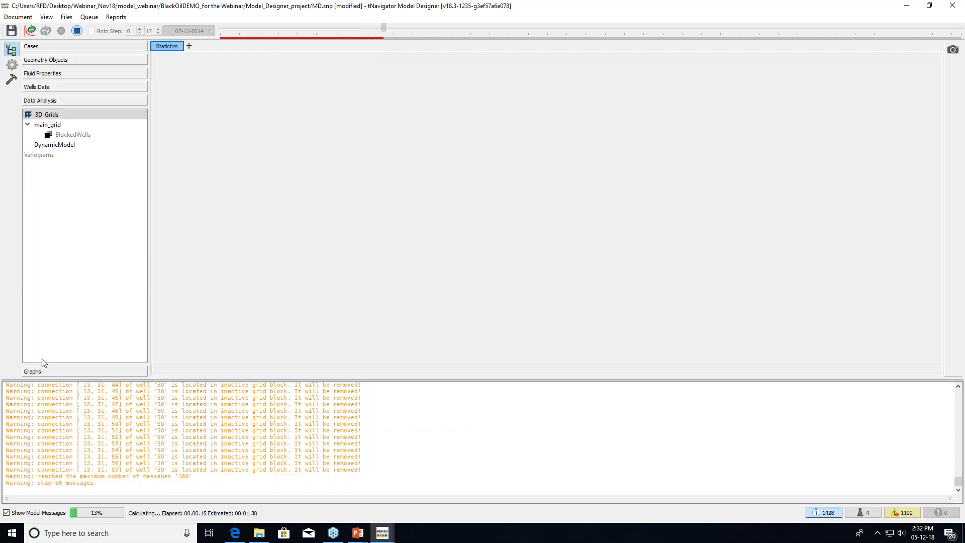
{"action": "left_click", "coordinate": [79, 370]}
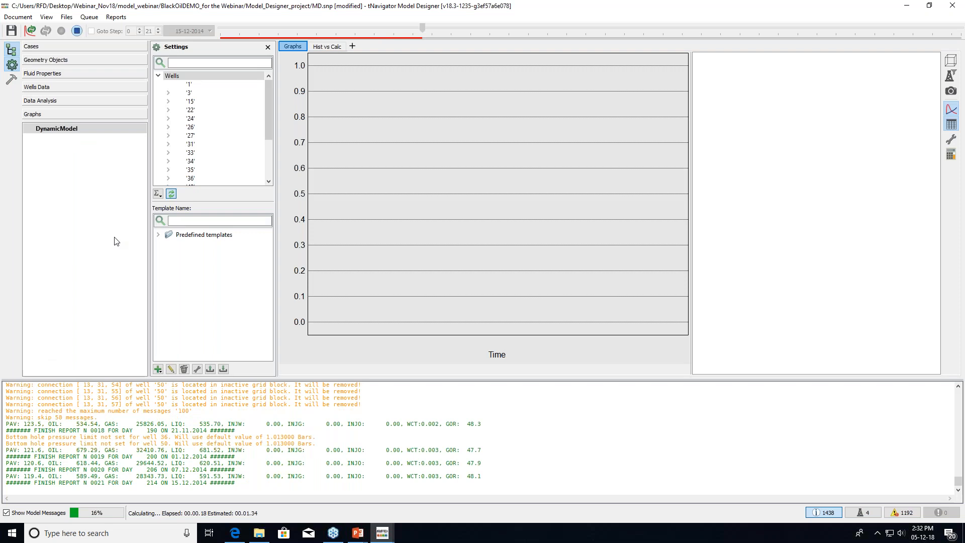
{"action": "left_click", "coordinate": [159, 77]}
{"action": "left_click", "coordinate": [158, 235]}
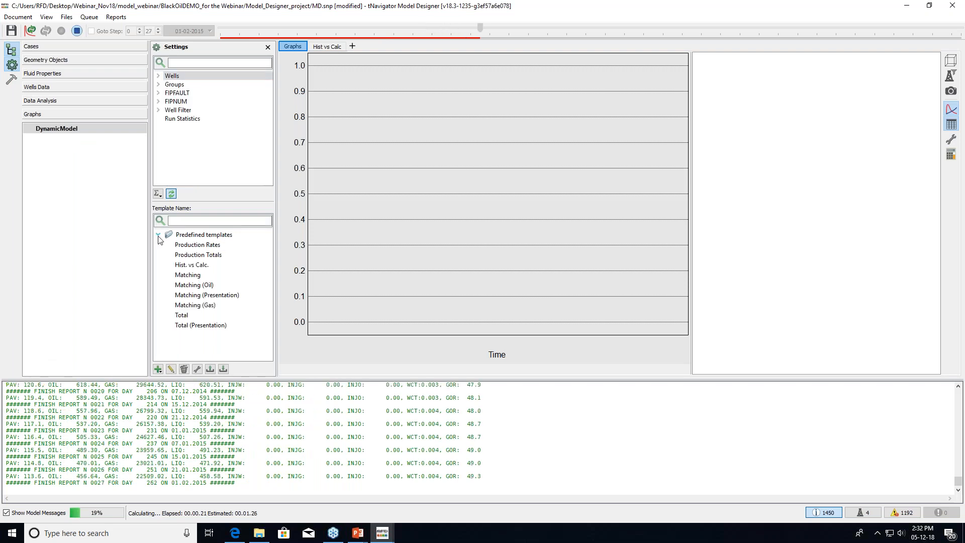
{"action": "left_click", "coordinate": [202, 296]}
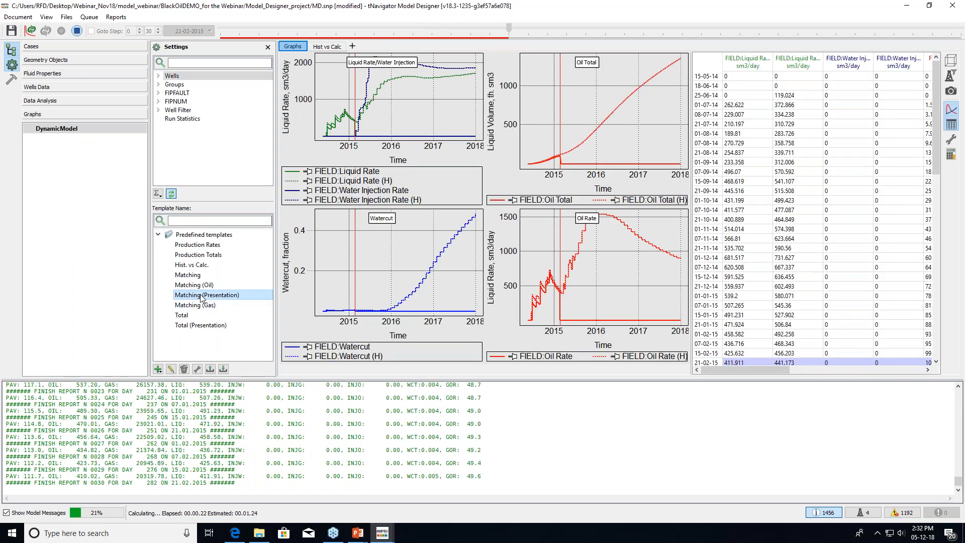
Compare the Production Rates, Production Totals and Hist. vs Calc. graphs, ending on Matching (Presentation)
{"action": "left_click_drag", "start_coordinate": [373, 63], "coordinate": [443, 127]}
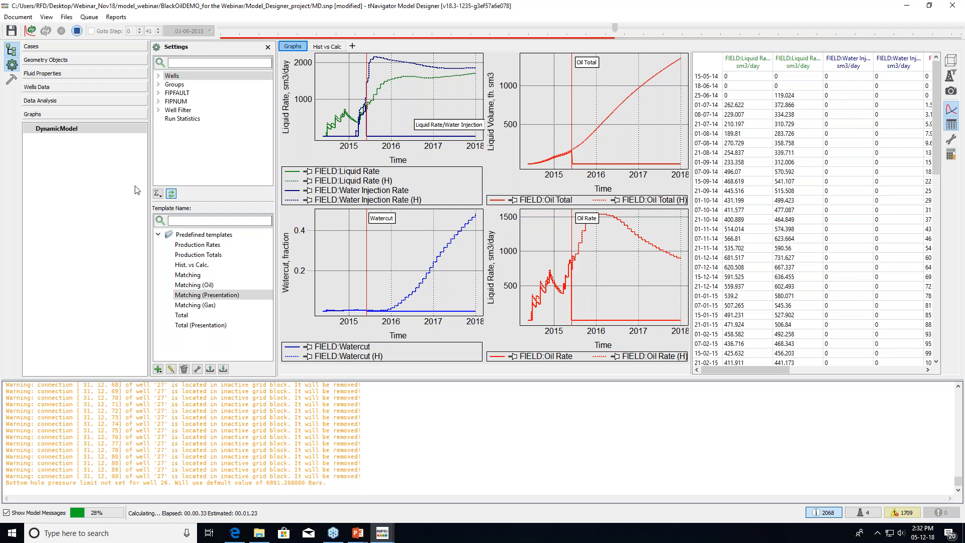
{"action": "left_click", "coordinate": [215, 245]}
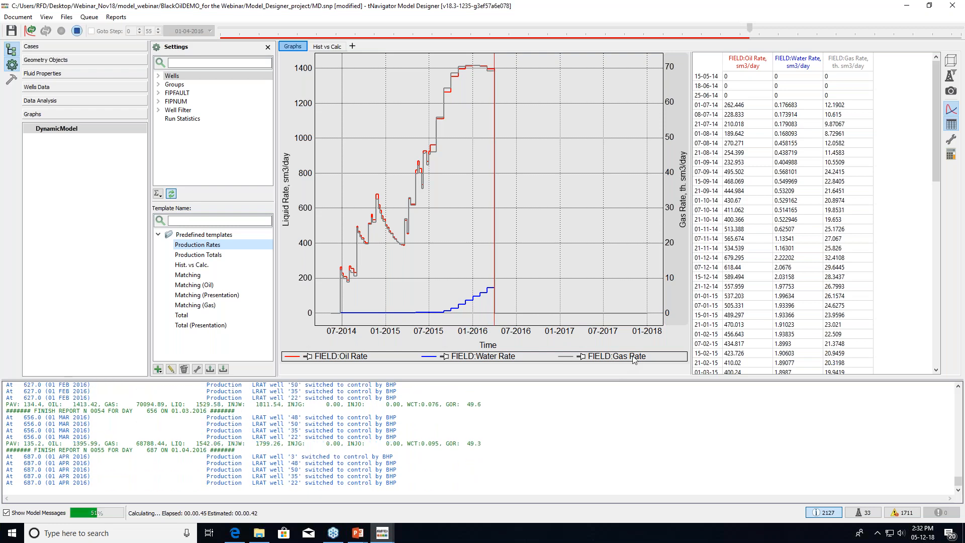
{"action": "left_click", "coordinate": [190, 255]}
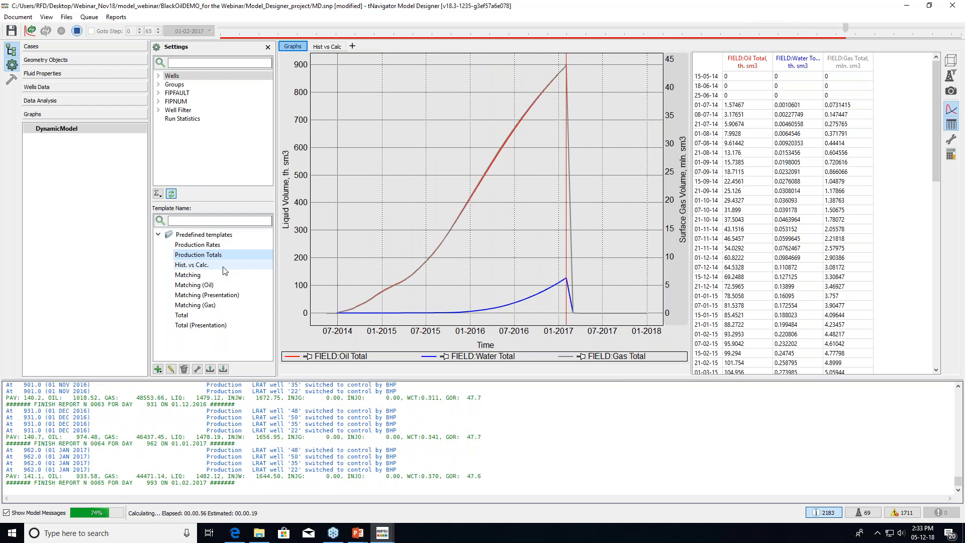
{"action": "left_click", "coordinate": [222, 269]}
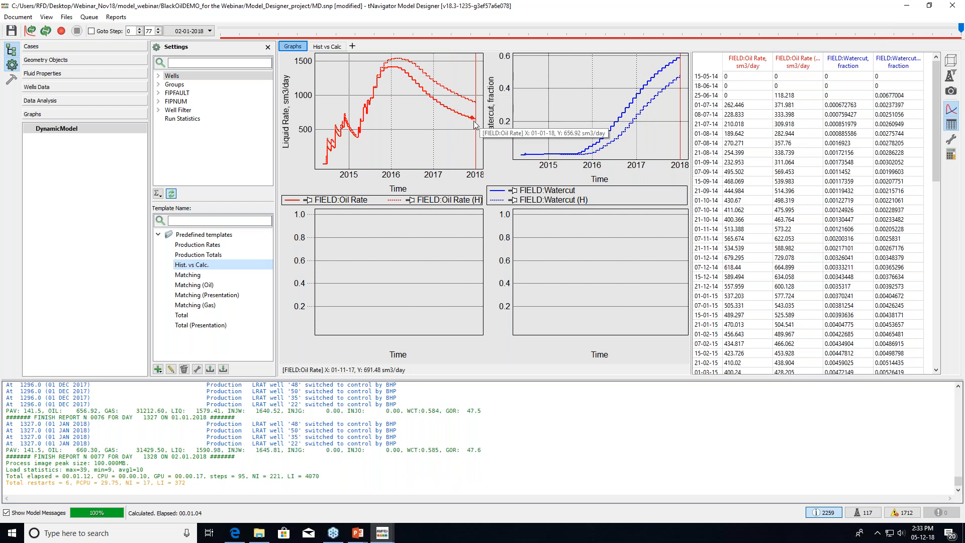
{"action": "left_click", "coordinate": [196, 296]}
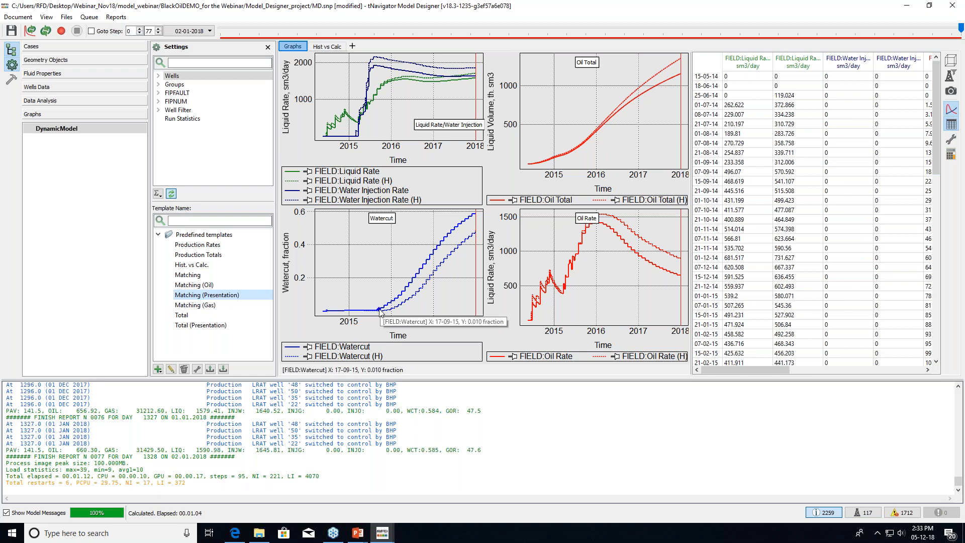
{"action": "mouse_move", "coordinate": [402, 296]}
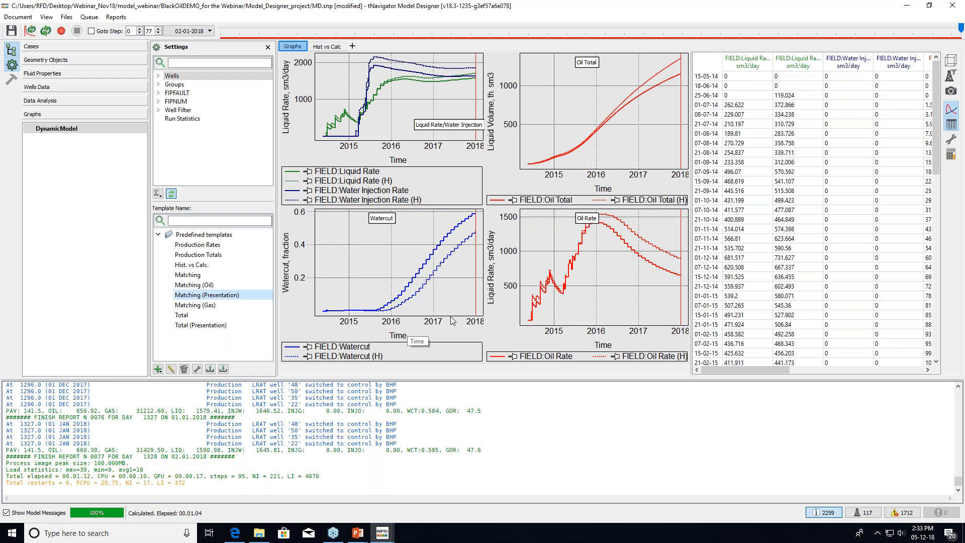
{"action": "mouse_move", "coordinate": [390, 313]}
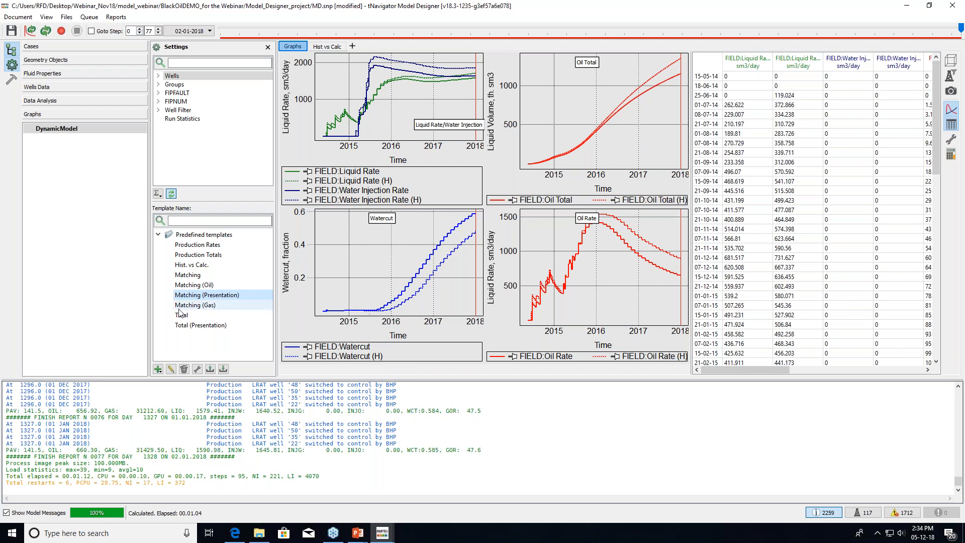
Duplicate DynamicModel as a child case and name it DynamicModel_RP
{"action": "left_click", "coordinate": [77, 47]}
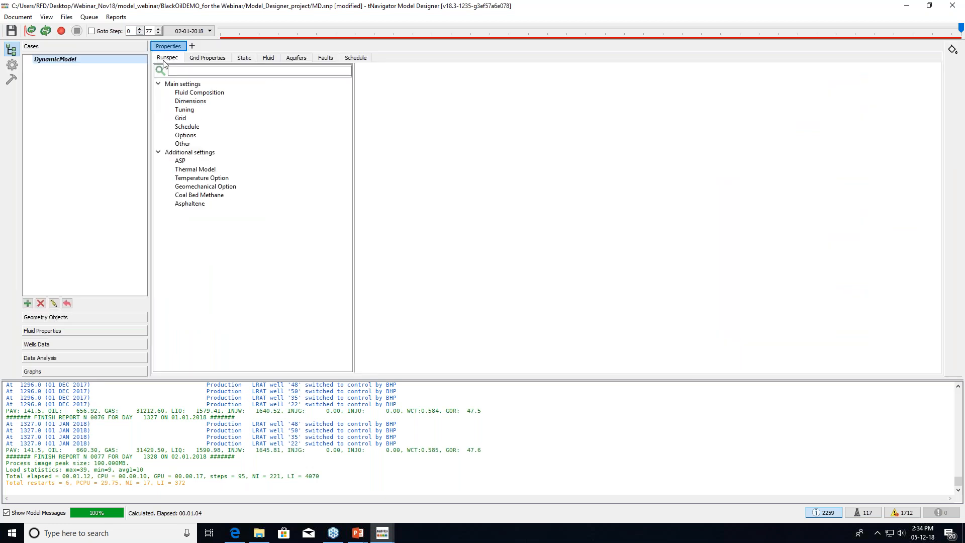
{"action": "right_click", "coordinate": [102, 63]}
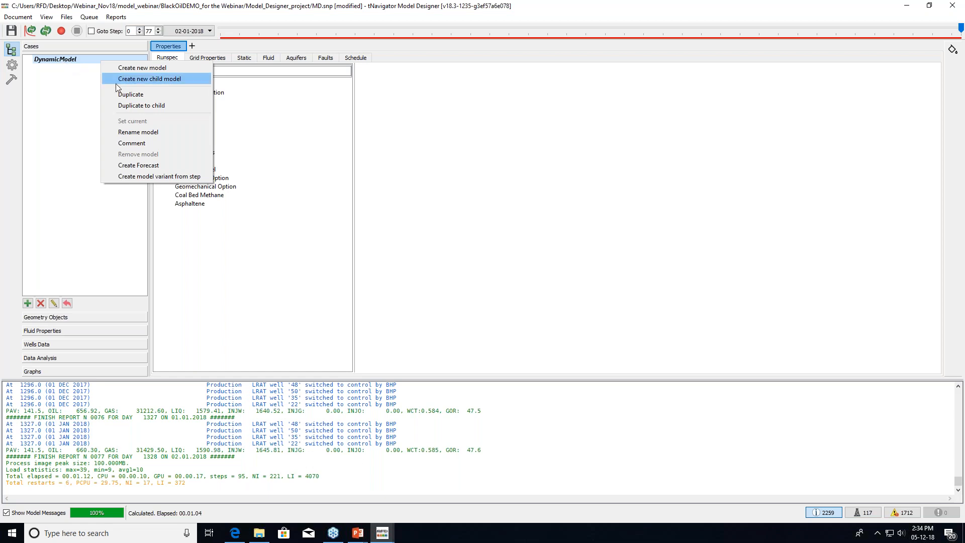
{"action": "left_click", "coordinate": [172, 106]}
{"action": "mouse_move", "coordinate": [465, 241]}
{"action": "left_mouse_down"}
{"action": "mouse_move", "coordinate": [456, 241]}
{"action": "mouse_move", "coordinate": [472, 243]}
{"action": "left_mouse_up"}
{"action": "left_click", "coordinate": [465, 242]}
{"action": "type", "text": "_RP"}
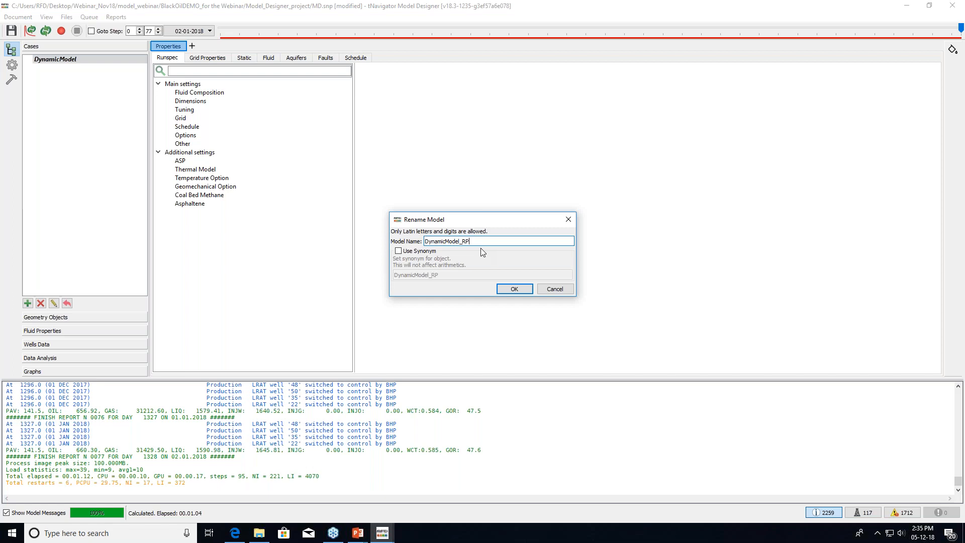
{"action": "left_click", "coordinate": [523, 288]}
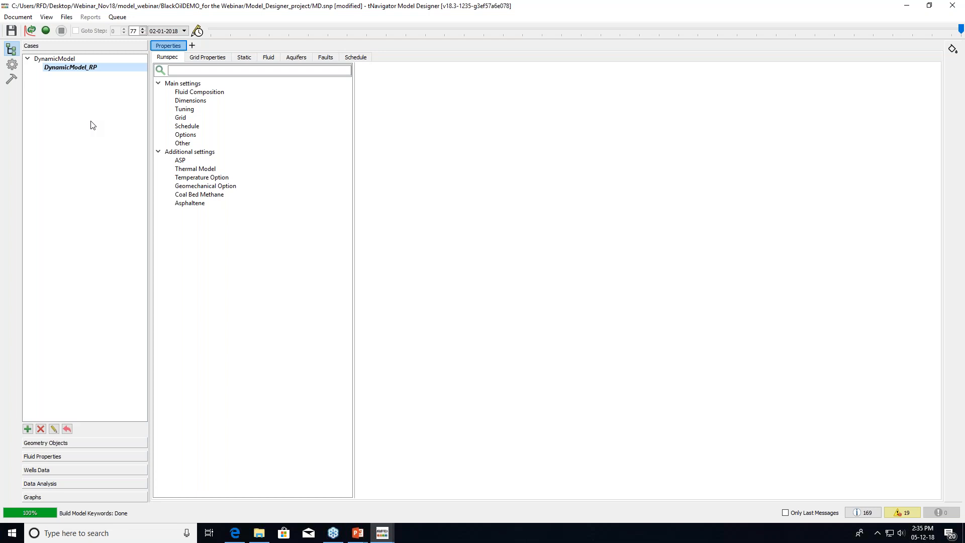
Add the comment 'adjusting REl perms (table)' to DynamicModel_RP
{"action": "right_click", "coordinate": [87, 69]}
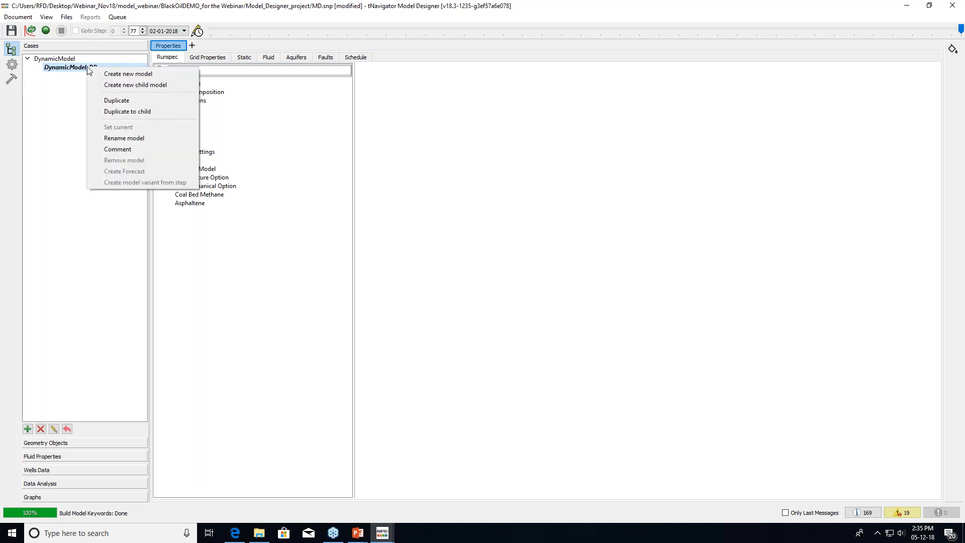
{"action": "left_click", "coordinate": [117, 150]}
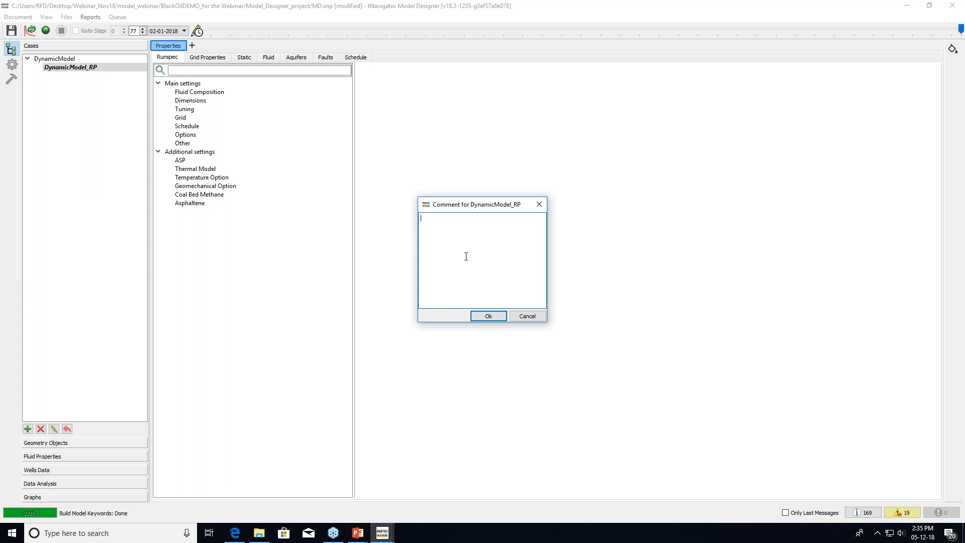
{"action": "type", "text": "adjusting REl perms (table)"}
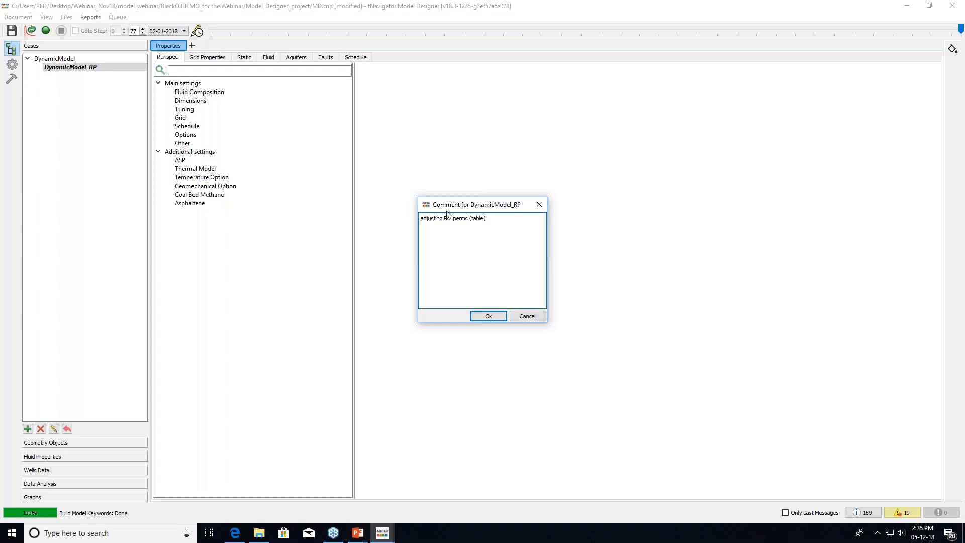
{"action": "left_click", "coordinate": [491, 315]}
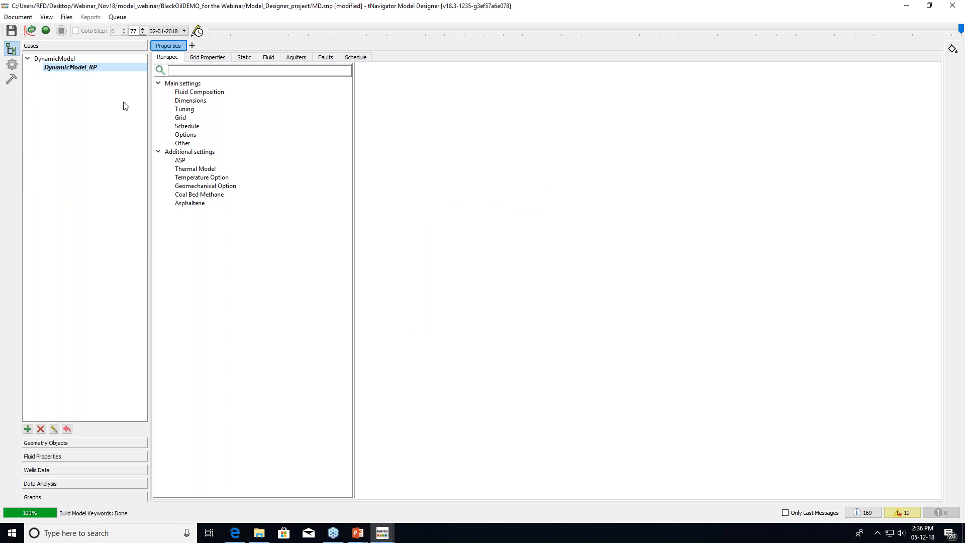
Duplicate the Relative Permeability 1 table under Fluid Properties > KRP
{"action": "left_click", "coordinate": [37, 457]}
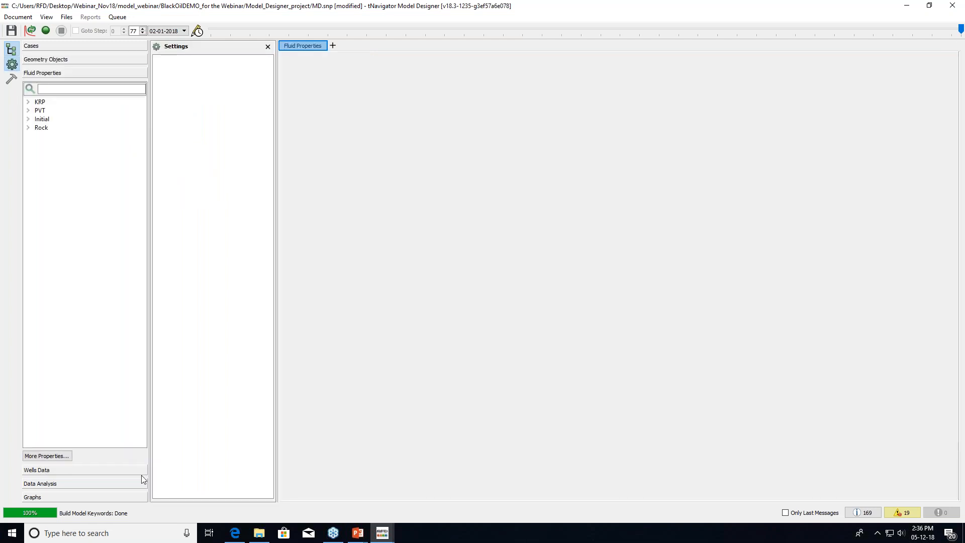
{"action": "left_click", "coordinate": [29, 101]}
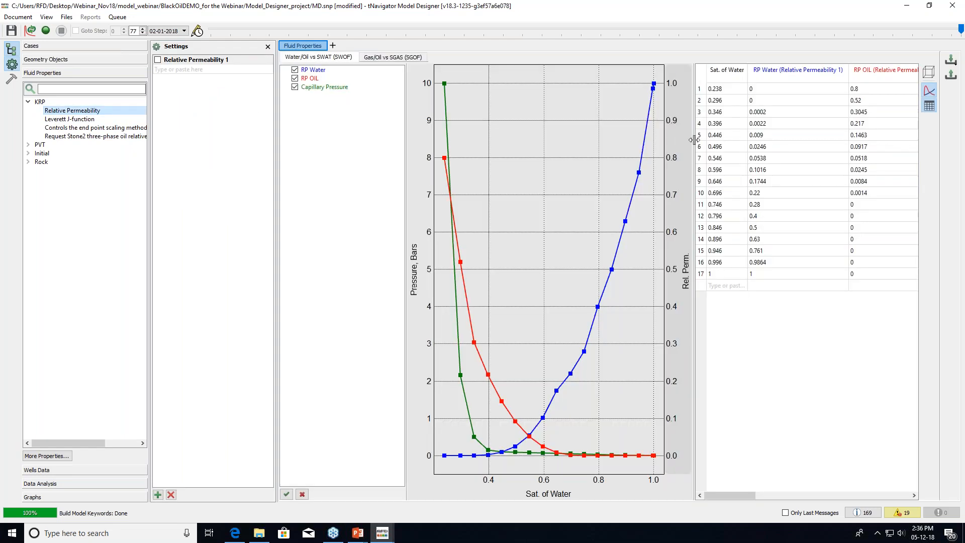
{"action": "left_click_drag", "start_coordinate": [694, 139], "coordinate": [741, 140]}
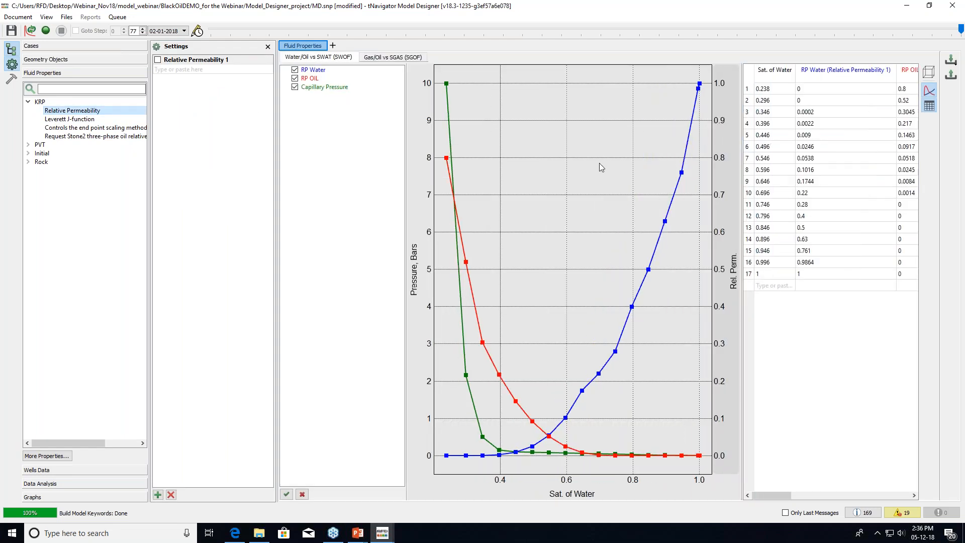
{"action": "left_click", "coordinate": [188, 62]}
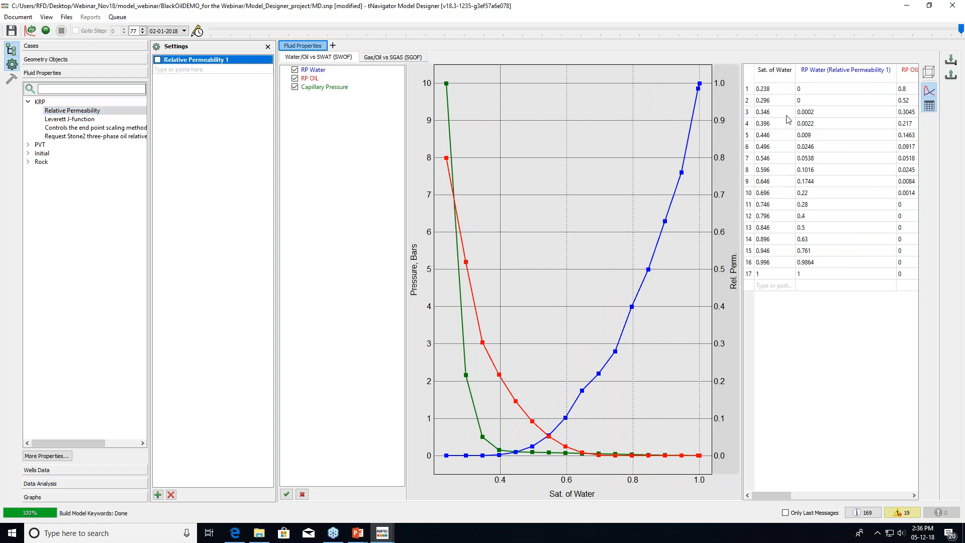
{"action": "left_click_drag", "start_coordinate": [743, 103], "coordinate": [705, 106]}
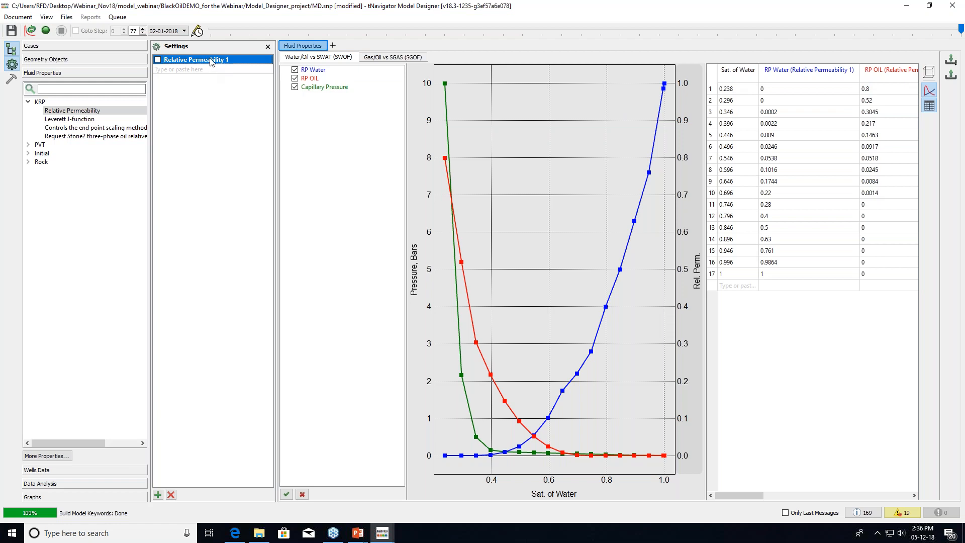
{"action": "right_click", "coordinate": [237, 62]}
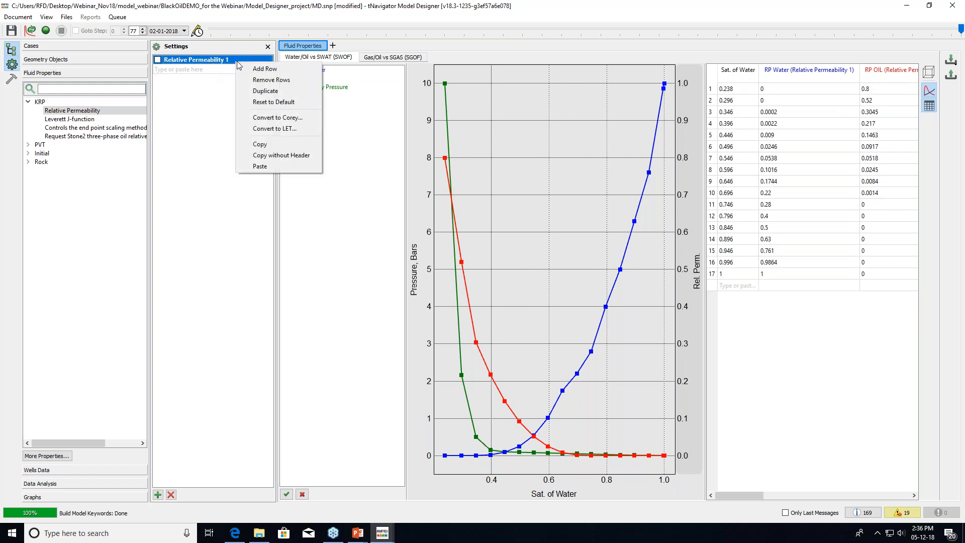
{"action": "left_click", "coordinate": [253, 90]}
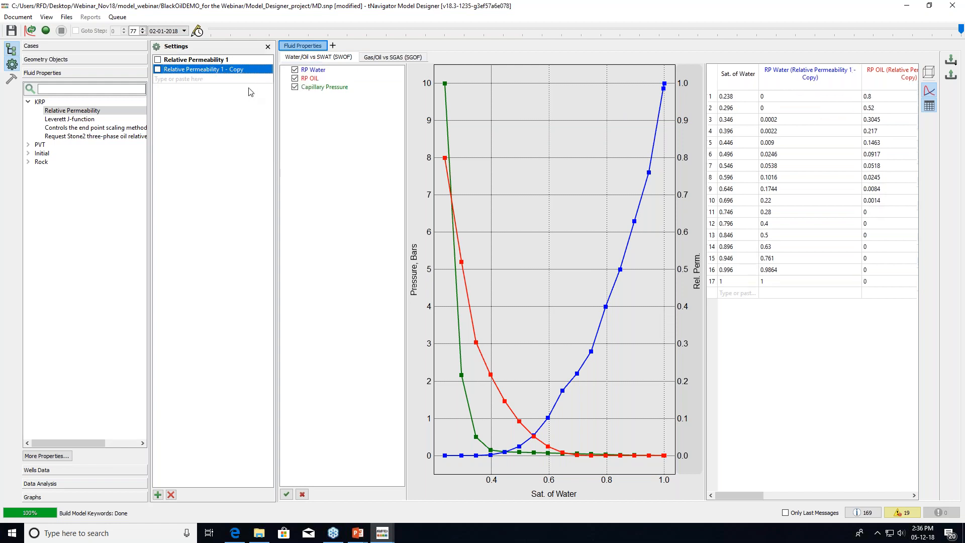
Rename the copy 'Relative Permeability _adjust' and plot it beside the original without capillary pressure
{"action": "double_click", "coordinate": [217, 71]}
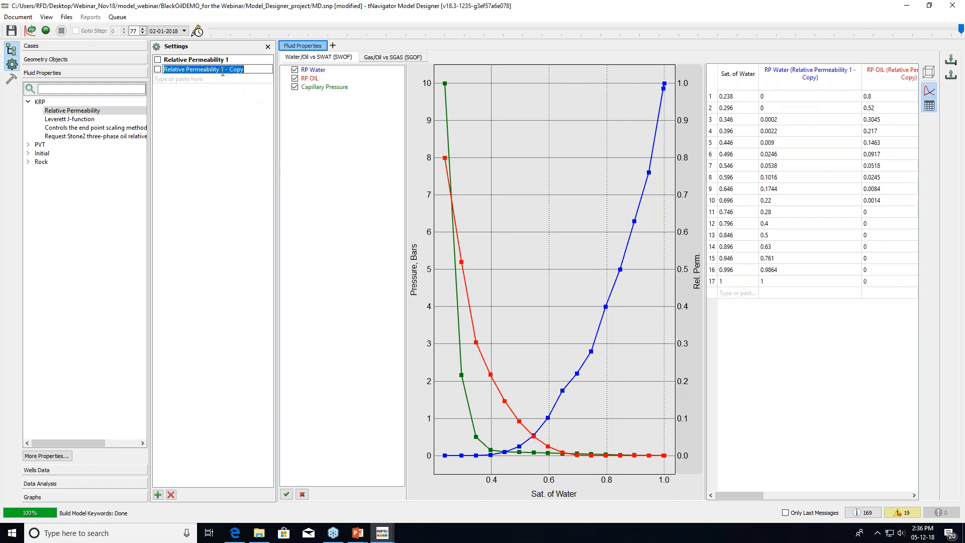
{"action": "left_click_drag", "start_coordinate": [221, 69], "coordinate": [249, 73]}
{"action": "key", "text": "BackSpace"}
{"action": "type", "text": "_adjust"}
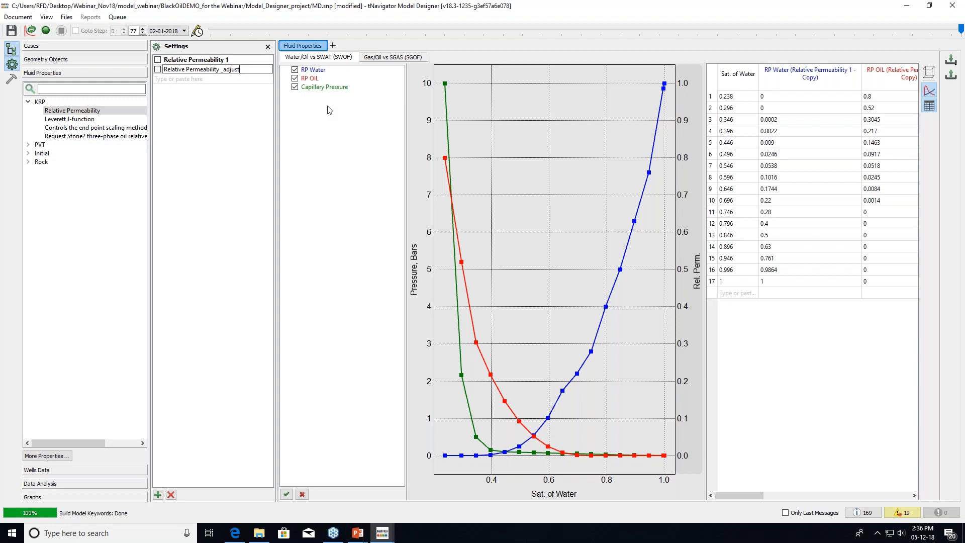
{"action": "left_click", "coordinate": [261, 120]}
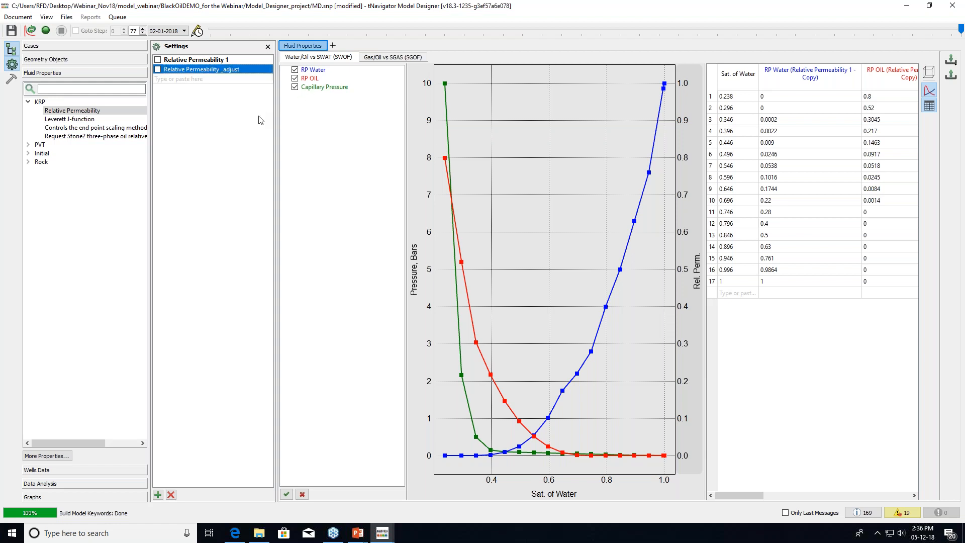
{"action": "left_click", "coordinate": [159, 69]}
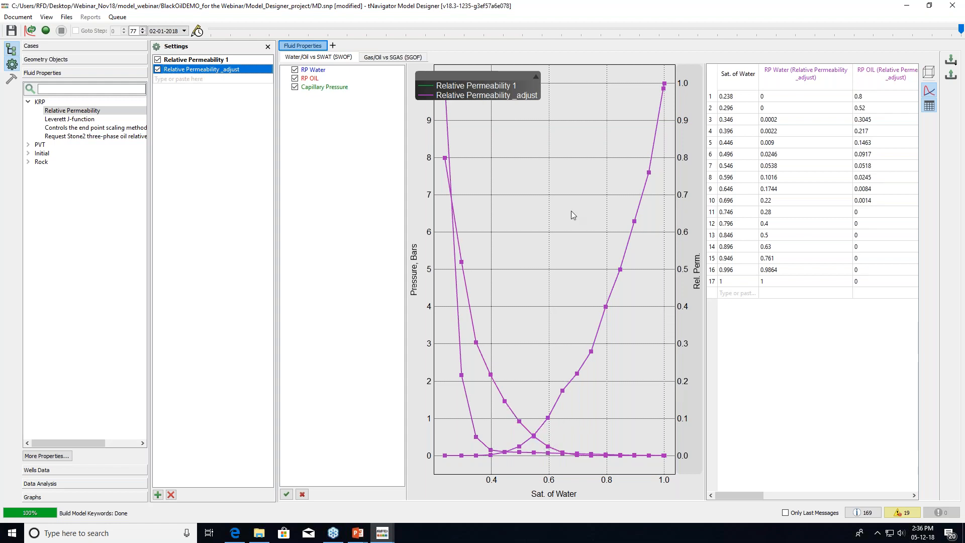
{"action": "left_click", "coordinate": [295, 87]}
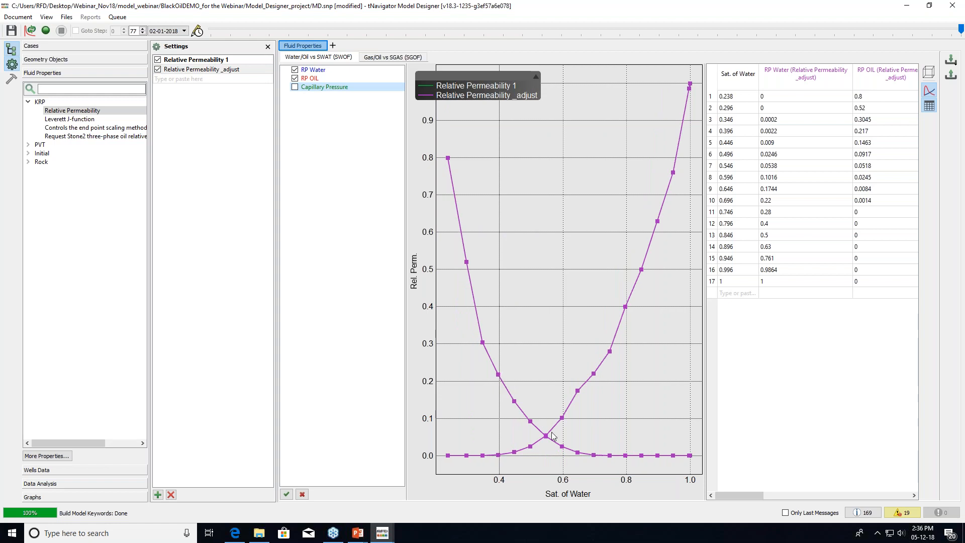
Lower the mid-range _adjust water curve points, giving row 7 krw 0.032196
{"action": "left_click_drag", "start_coordinate": [547, 437], "coordinate": [646, 273]}
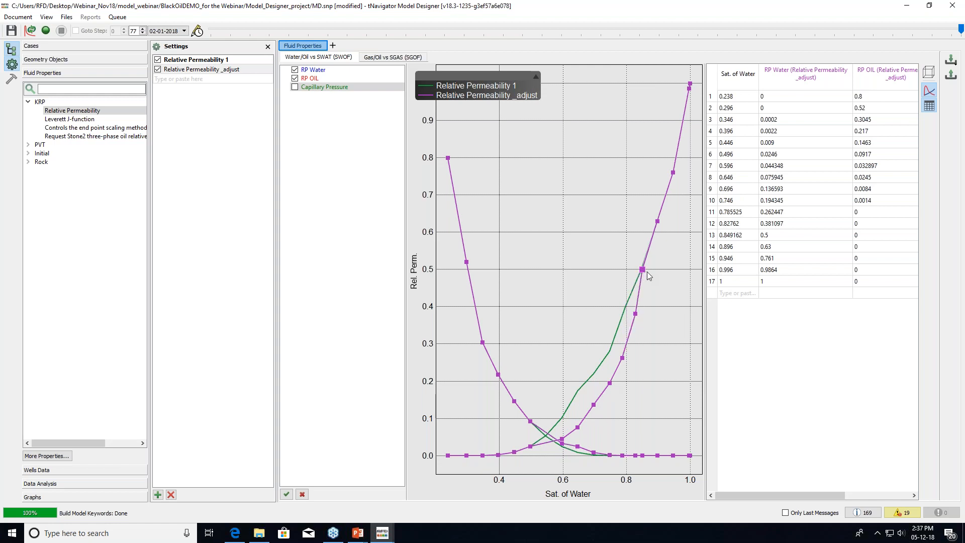
{"action": "mouse_move", "coordinate": [562, 440]}
{"action": "left_mouse_down"}
{"action": "mouse_move", "coordinate": [569, 445]}
{"action": "mouse_move", "coordinate": [535, 448]}
{"action": "mouse_move", "coordinate": [562, 443]}
{"action": "left_mouse_up"}
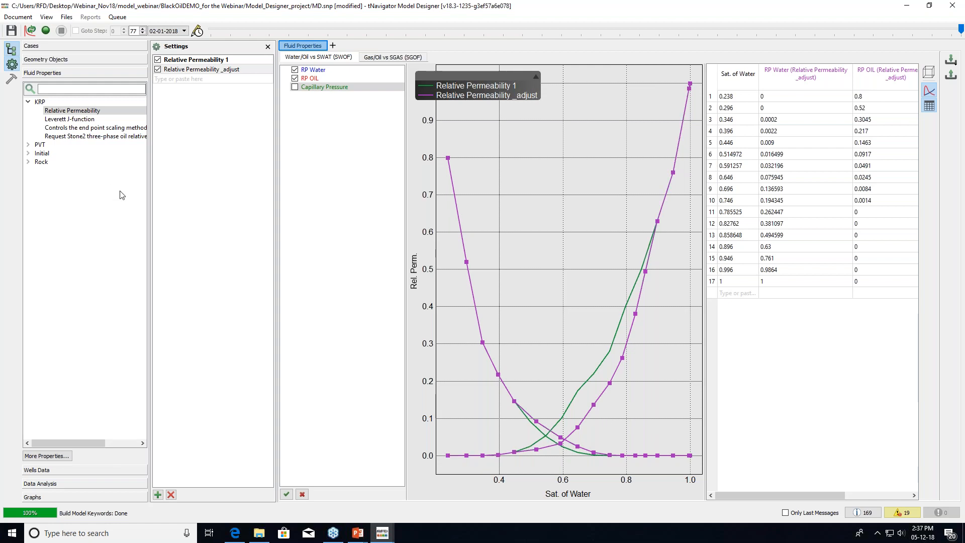
{"action": "left_click", "coordinate": [244, 70]}
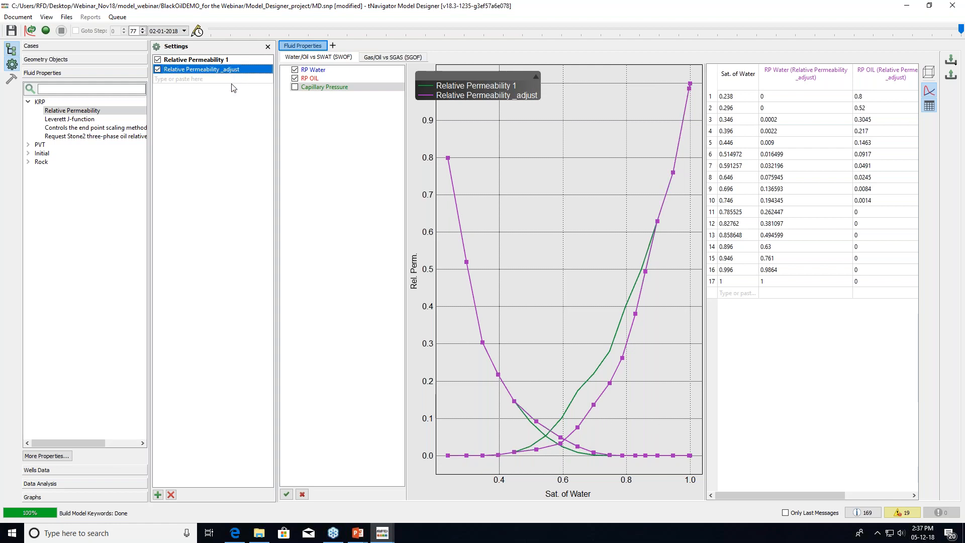
{"action": "left_click", "coordinate": [68, 47]}
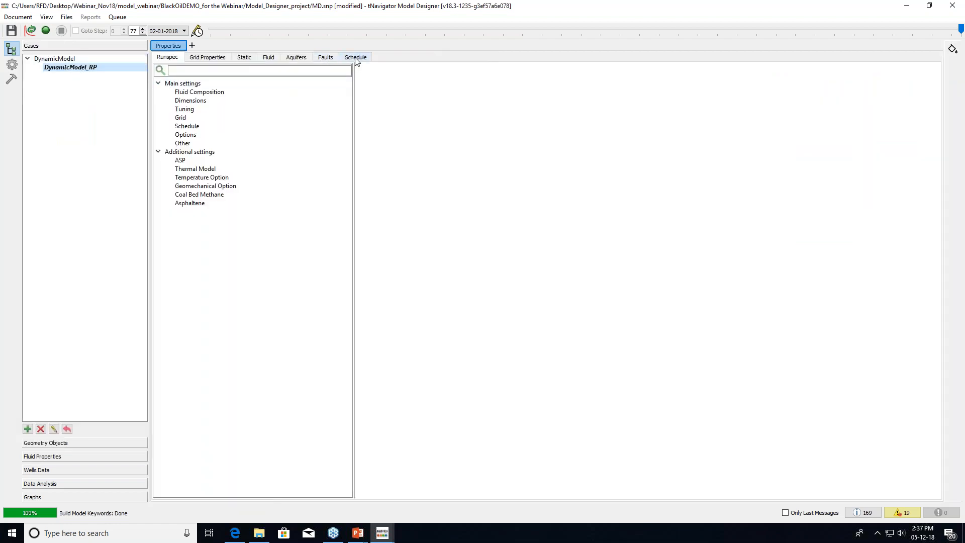
Assign Relative Permeability _adjust to saturation region 1 in DynamicModel_RP and run it
{"action": "left_click", "coordinate": [269, 58]}
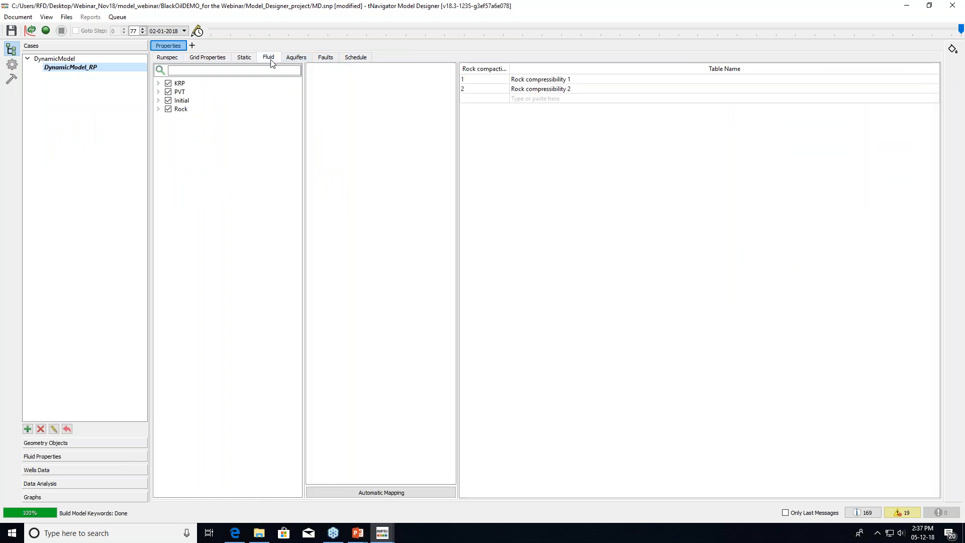
{"action": "left_click", "coordinate": [158, 83]}
{"action": "left_click", "coordinate": [204, 93]}
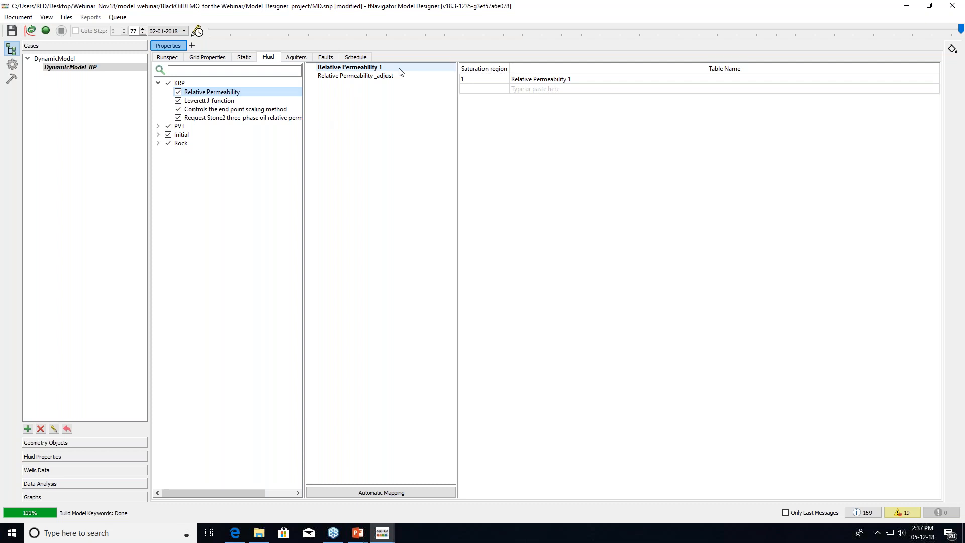
{"action": "left_click", "coordinate": [526, 82]}
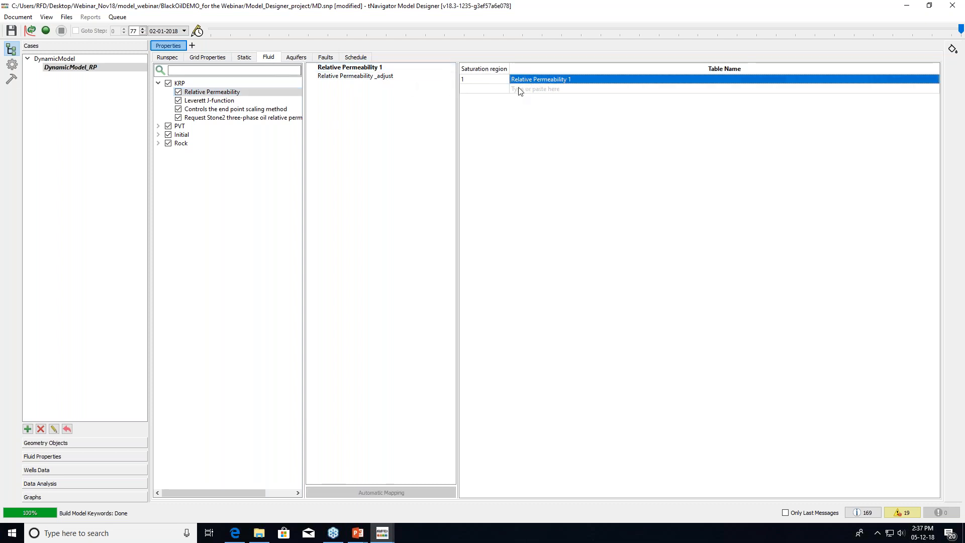
{"action": "left_click", "coordinate": [535, 81]}
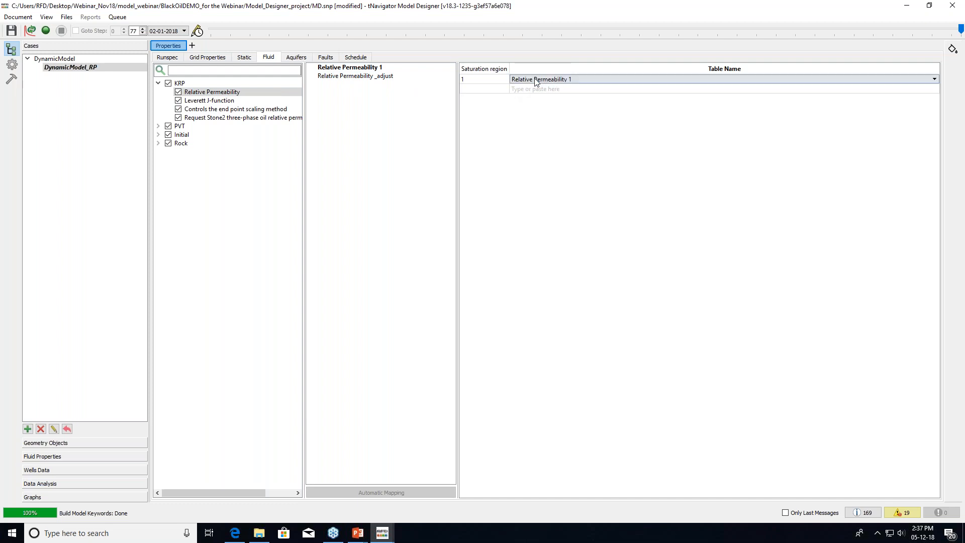
{"action": "left_click", "coordinate": [536, 80]}
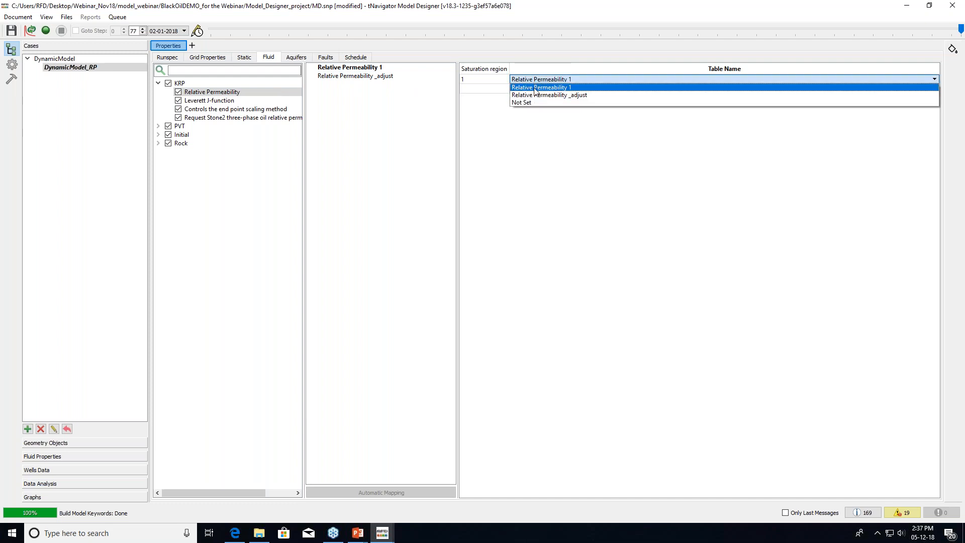
{"action": "left_click", "coordinate": [562, 96]}
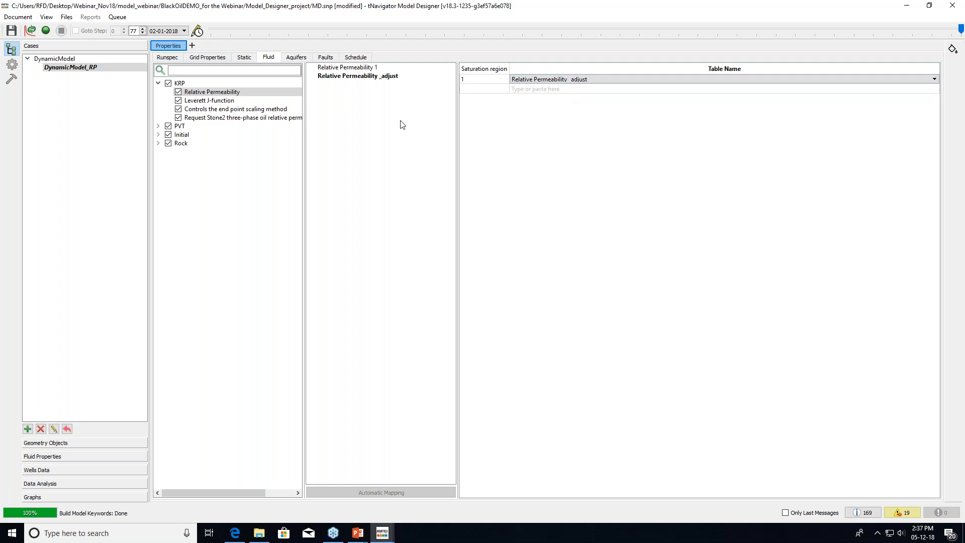
{"action": "left_click", "coordinate": [75, 70]}
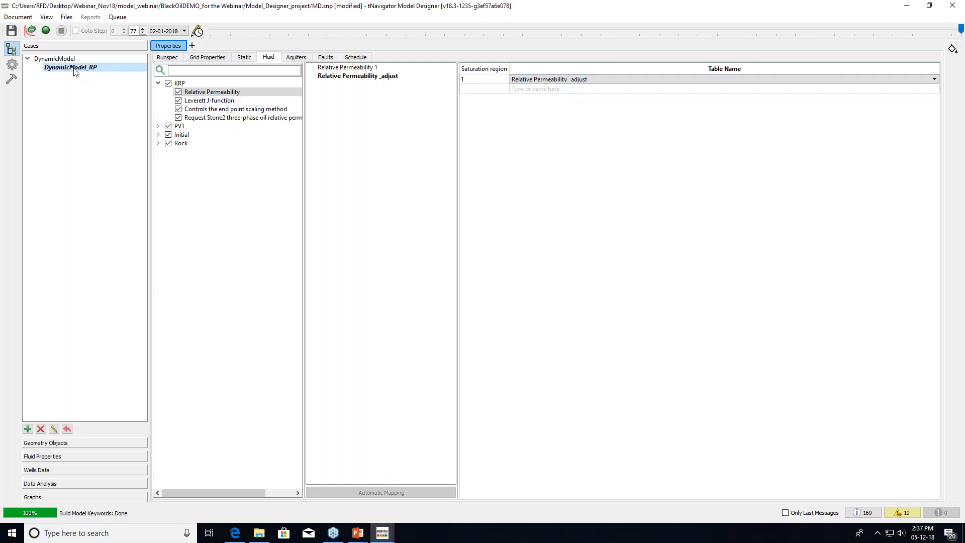
{"action": "left_click", "coordinate": [46, 32]}
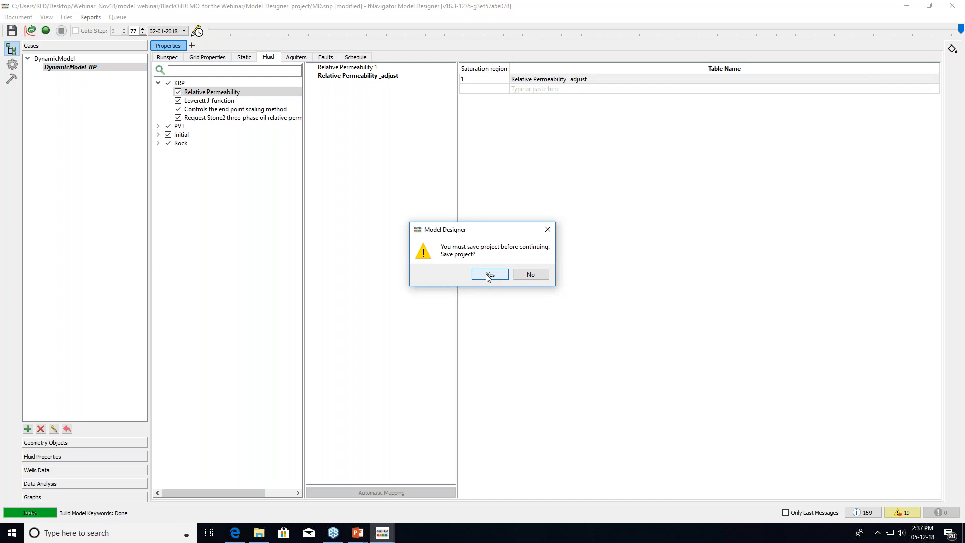
Save the project, run the DynamicModel_RP calculation and display its field result graphs
{"action": "left_click", "coordinate": [486, 276]}
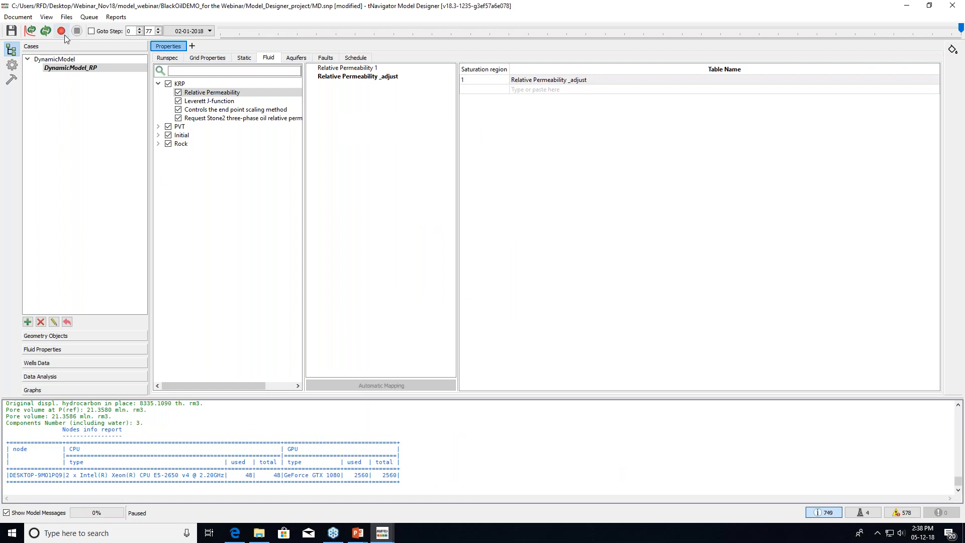
{"action": "left_click", "coordinate": [63, 32]}
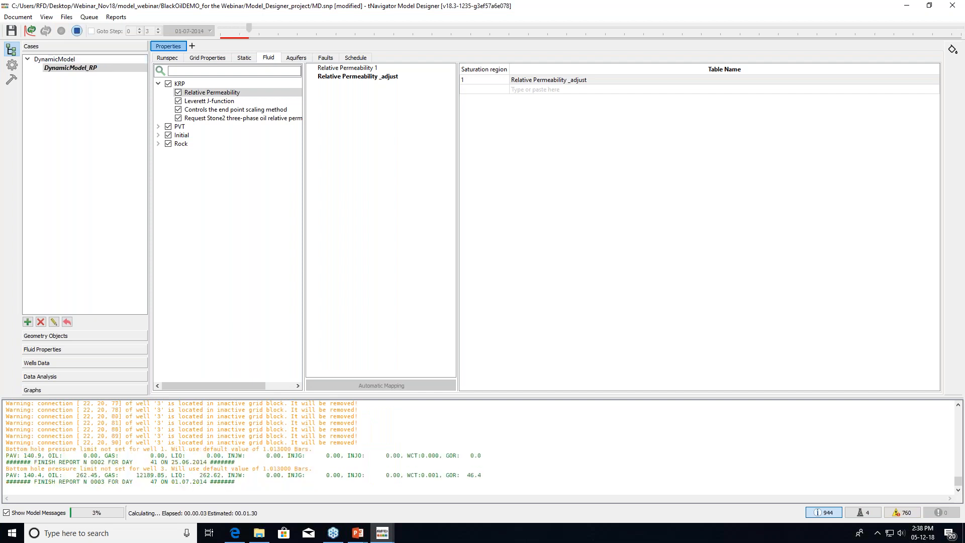
{"action": "left_click", "coordinate": [69, 391]}
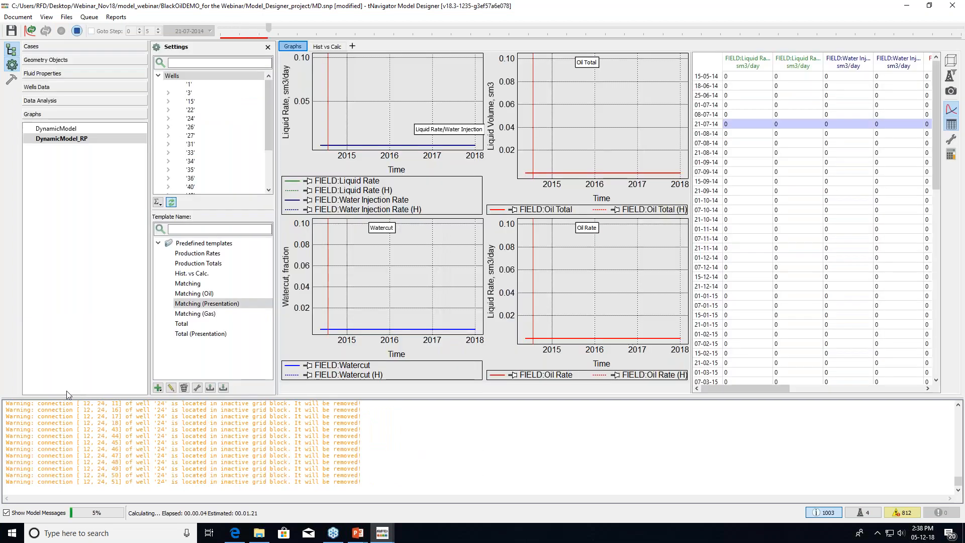
Hide the message log and results table, and add DynamicModel to the RP graphs for comparison
{"action": "left_click", "coordinate": [827, 513]}
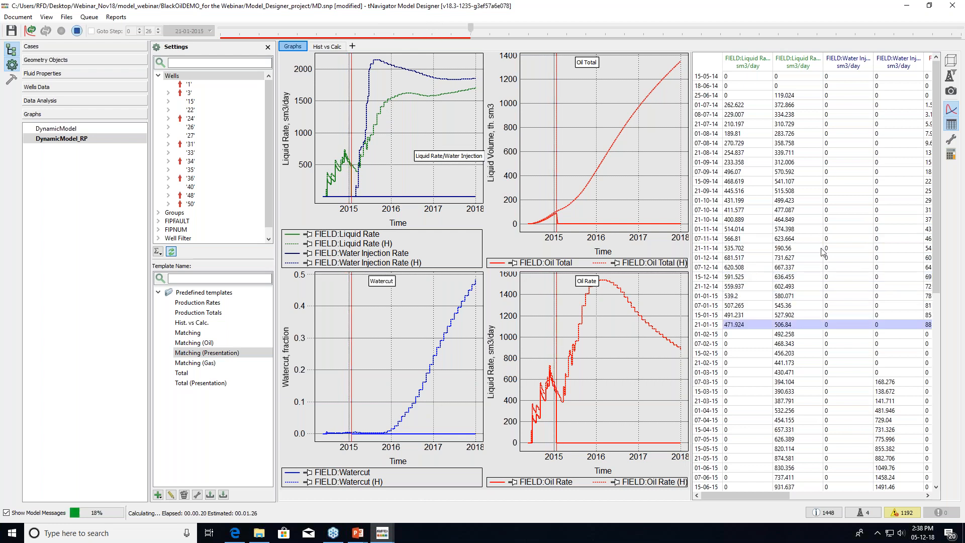
{"action": "left_click", "coordinate": [711, 62]}
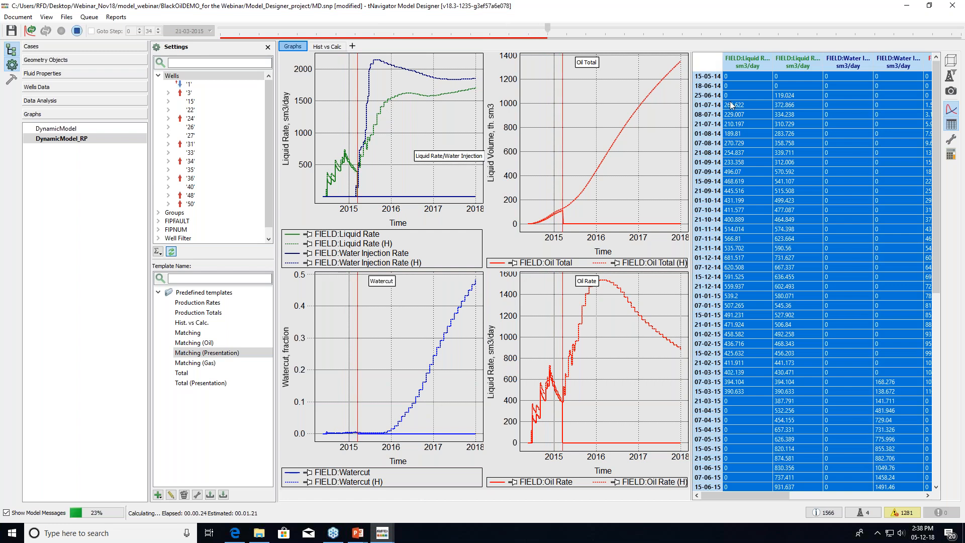
{"action": "left_click", "coordinate": [952, 125]}
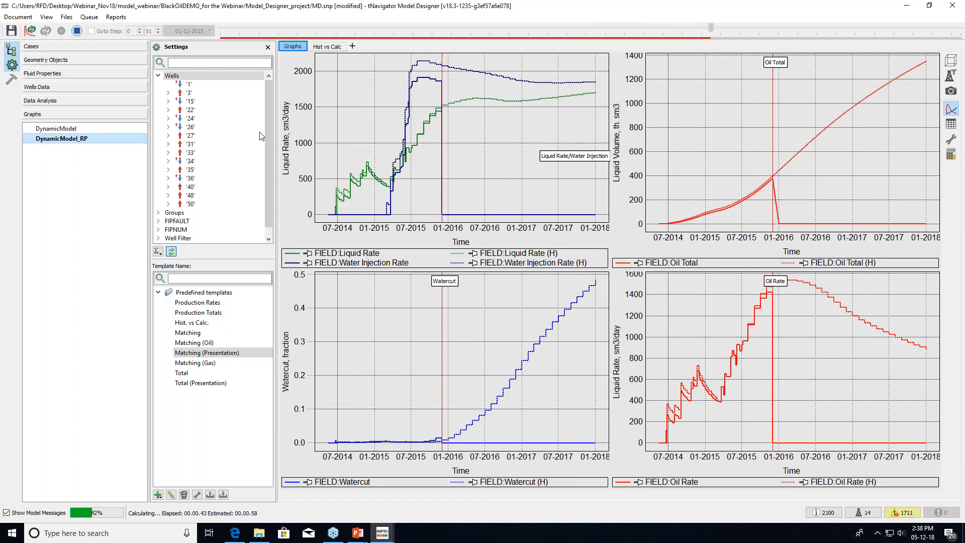
{"action": "left_click", "coordinate": [83, 129], "text": "ctrl"}
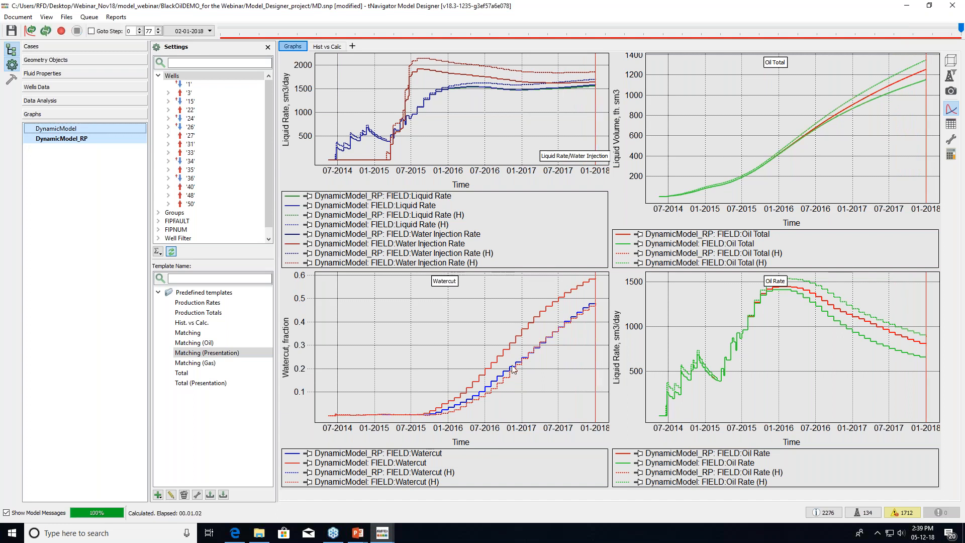
Return to the Cases view with the fluid relative permeability table mapping
{"action": "mouse_move", "coordinate": [495, 386]}
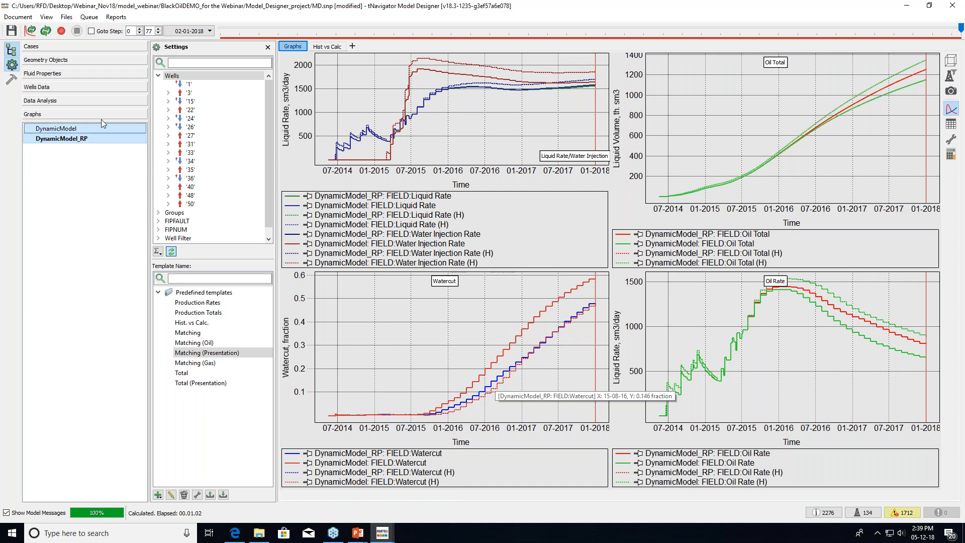
{"action": "left_click", "coordinate": [95, 46]}
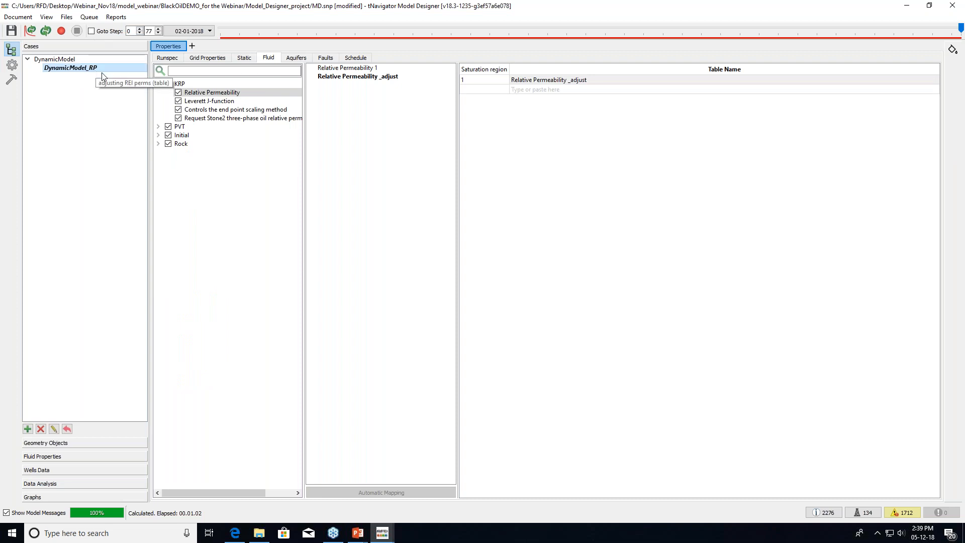
Duplicate DynamicModel as a child case named DynamicModel_Corey
{"action": "left_click", "coordinate": [58, 60]}
{"action": "right_click", "coordinate": [59, 60]}
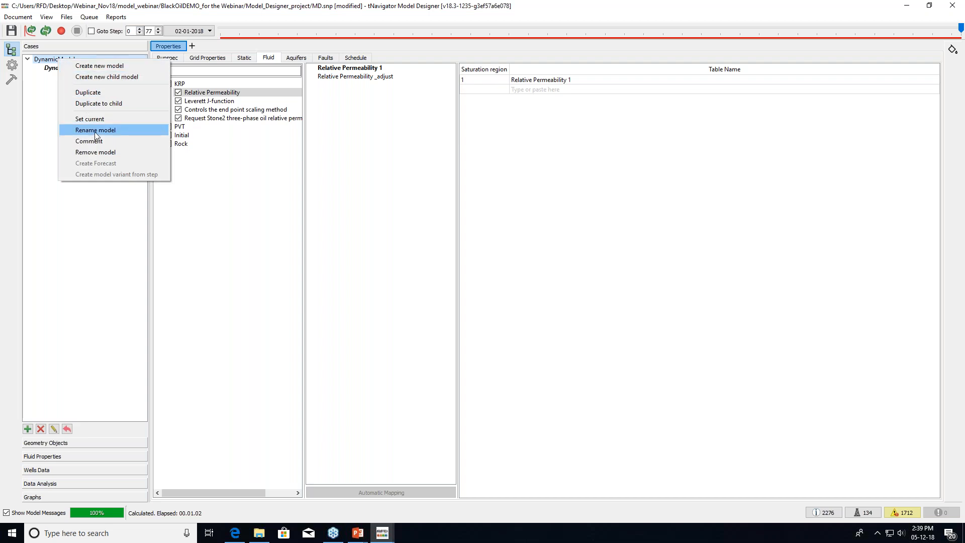
{"action": "left_click", "coordinate": [93, 104]}
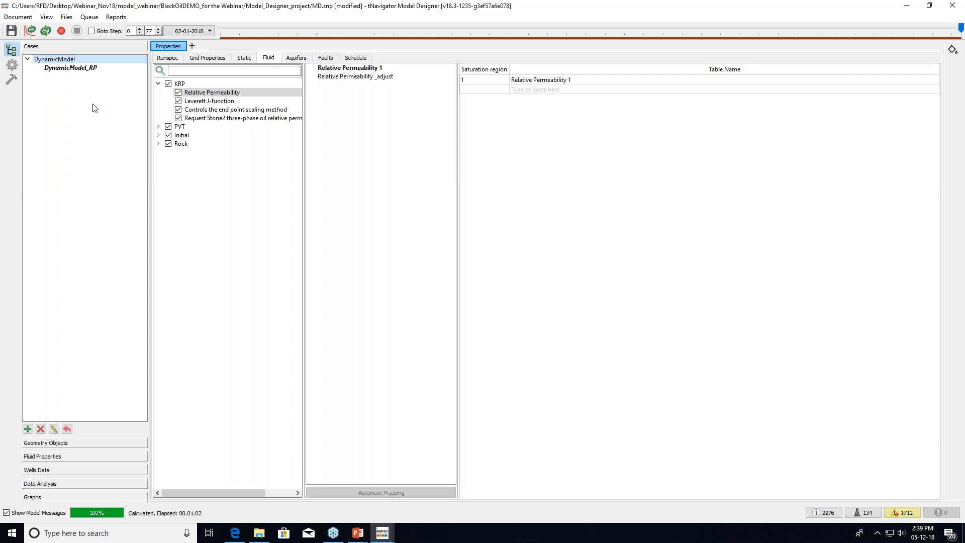
{"action": "left_click", "coordinate": [466, 242]}
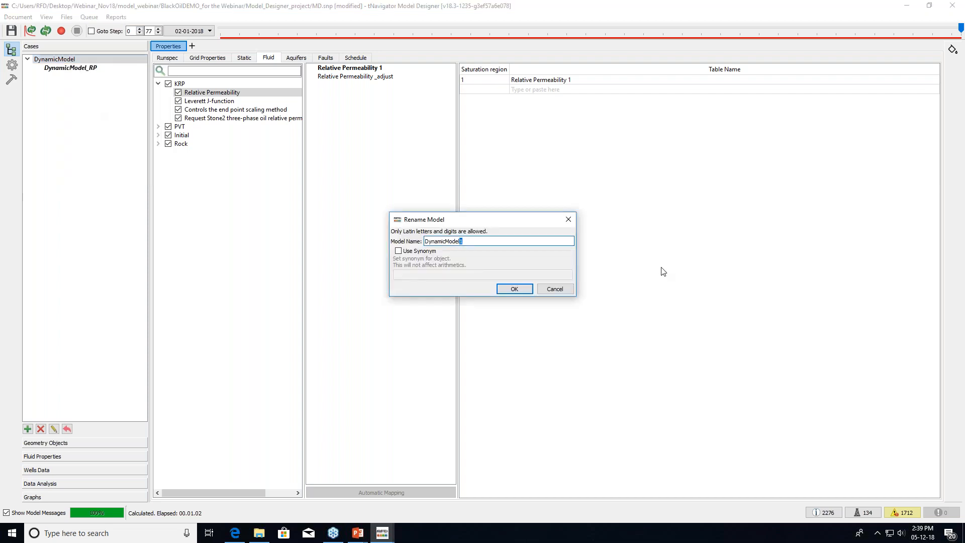
{"action": "type", "text": "_Corey"}
{"action": "left_click", "coordinate": [518, 288]}
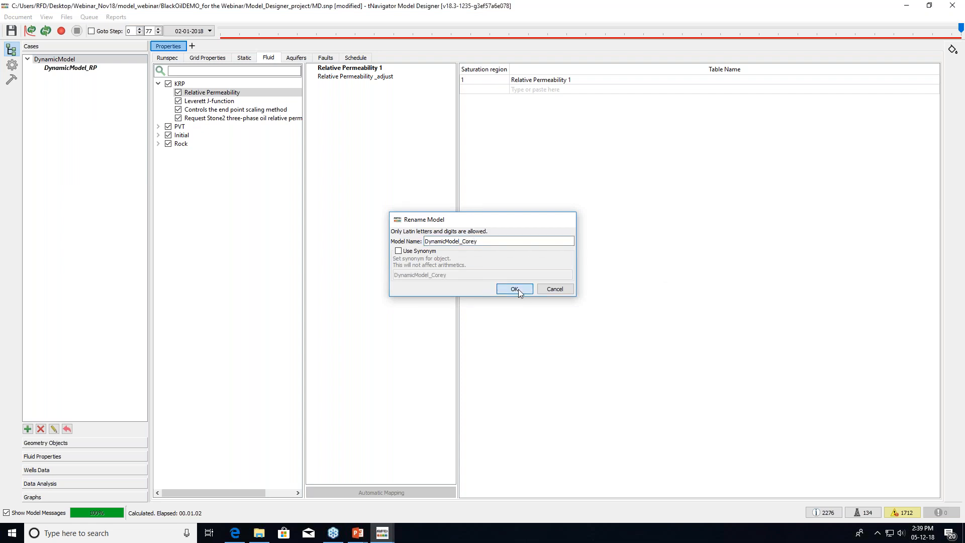
Duplicate the Relative Permeability 1 table and rename the copy Relative Permeability _Corey
{"action": "left_click", "coordinate": [38, 470]}
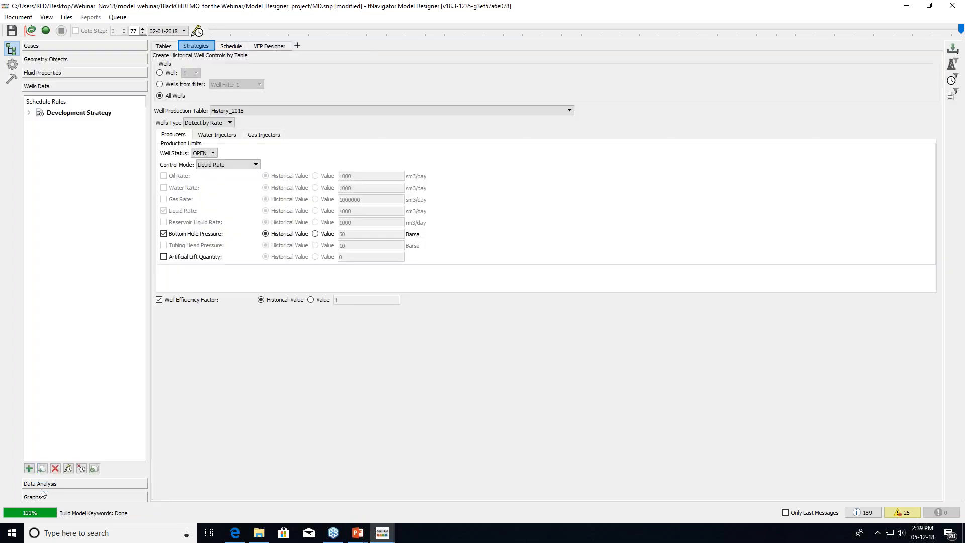
{"action": "left_click", "coordinate": [68, 76]}
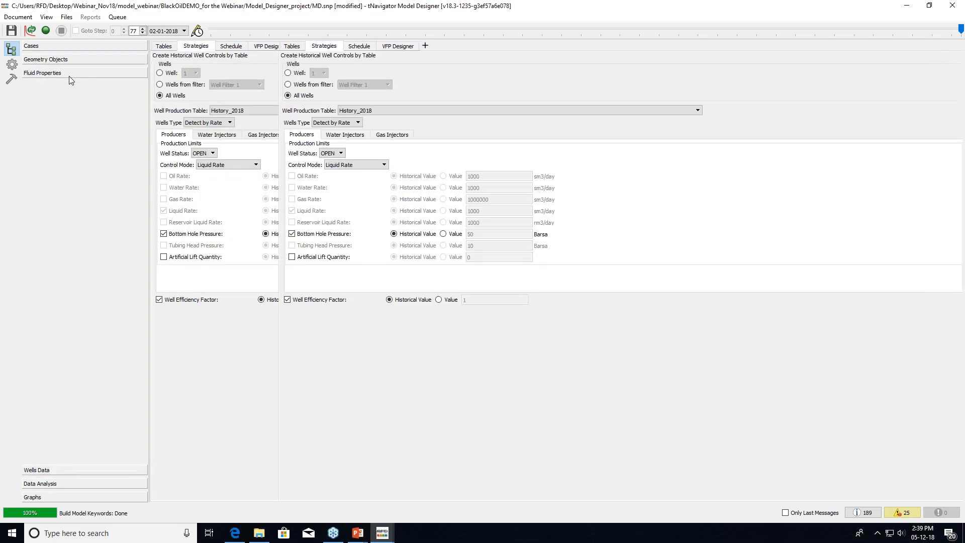
{"action": "right_click", "coordinate": [198, 60]}
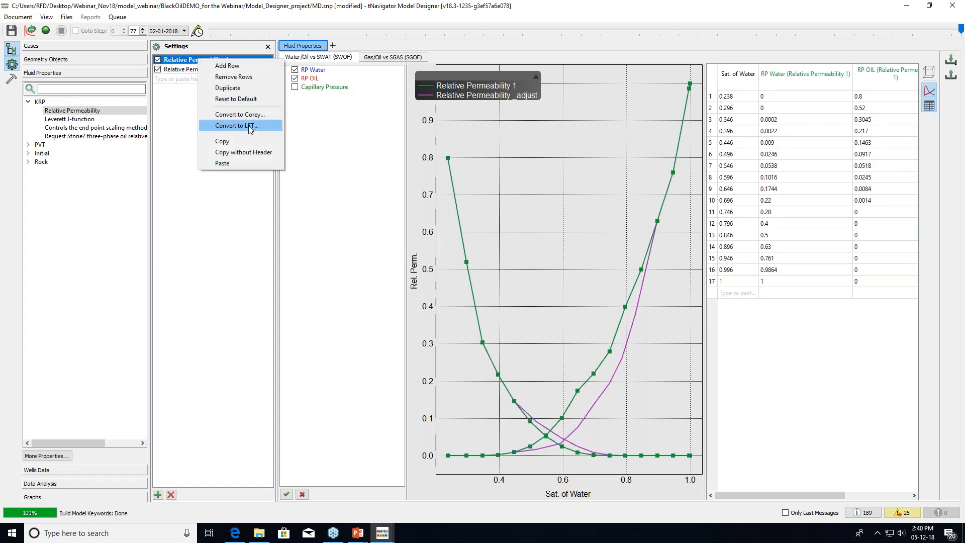
{"action": "left_click", "coordinate": [239, 90]}
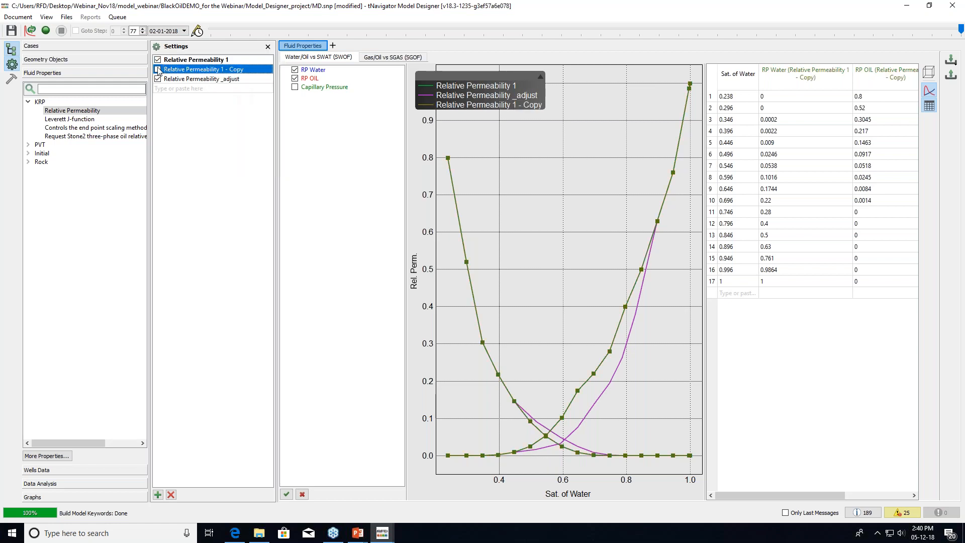
{"action": "double_click", "coordinate": [210, 72]}
{"action": "left_click_drag", "start_coordinate": [221, 71], "coordinate": [251, 72]}
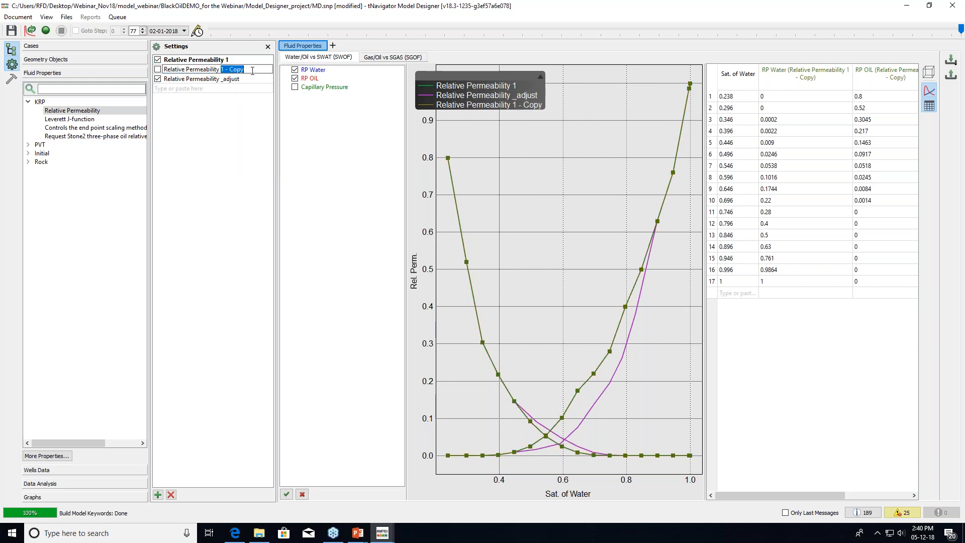
{"action": "type", "text": "_"}
Plot the _Corey table instead of _adjust and open its Convert to Corey dialog
{"action": "left_click", "coordinate": [158, 69]}
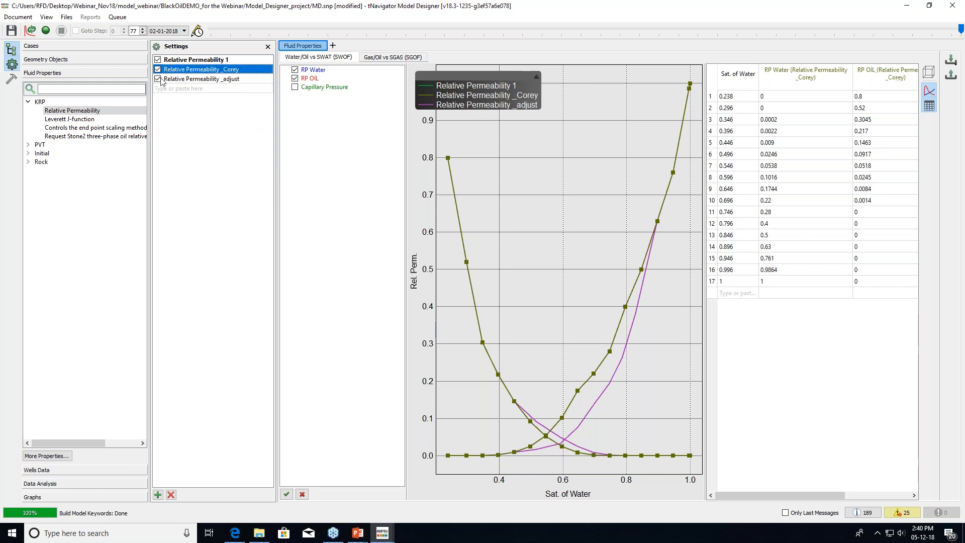
{"action": "left_click", "coordinate": [157, 78]}
{"action": "right_click", "coordinate": [216, 72]}
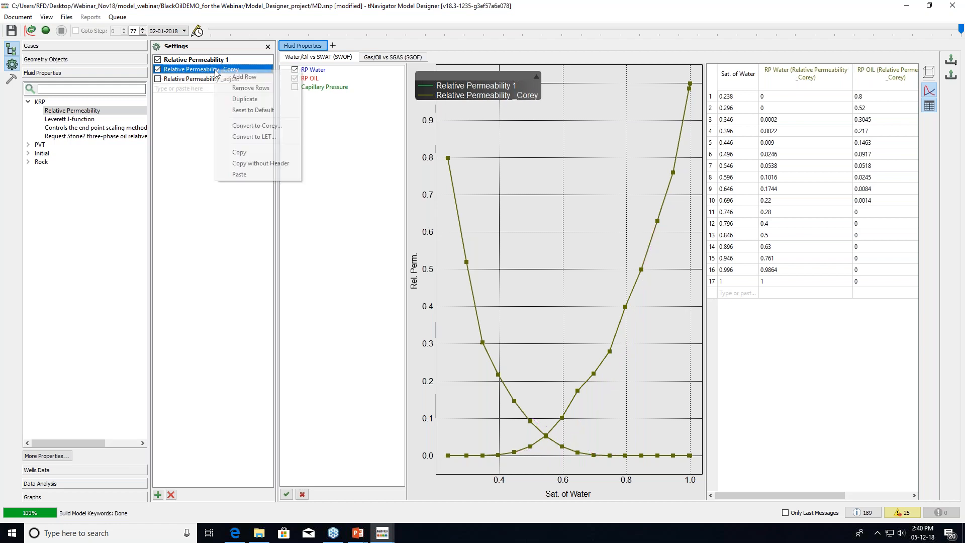
{"action": "left_click", "coordinate": [248, 127]}
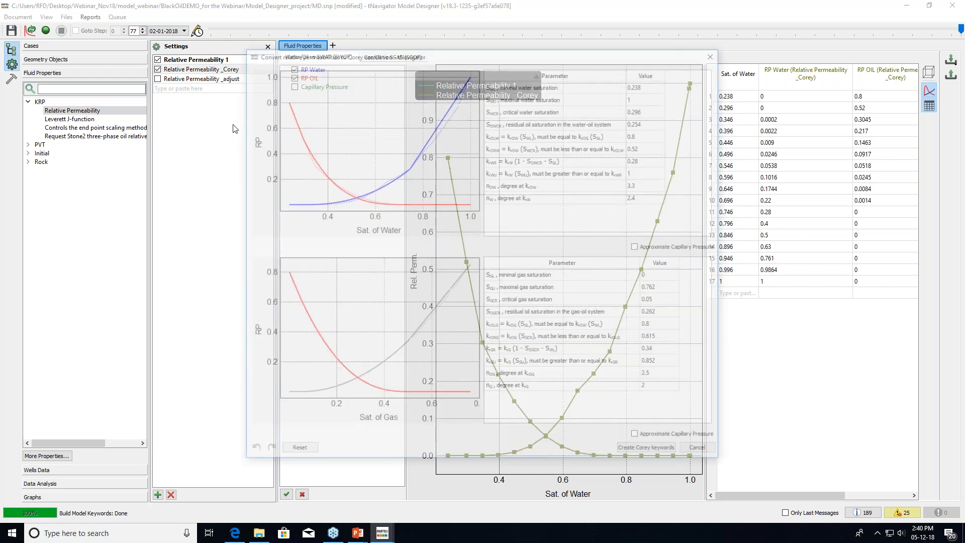
Enlarge and reposition the Corey conversion window to review the fitted parameters
{"action": "left_click_drag", "start_coordinate": [422, 59], "coordinate": [399, 28]}
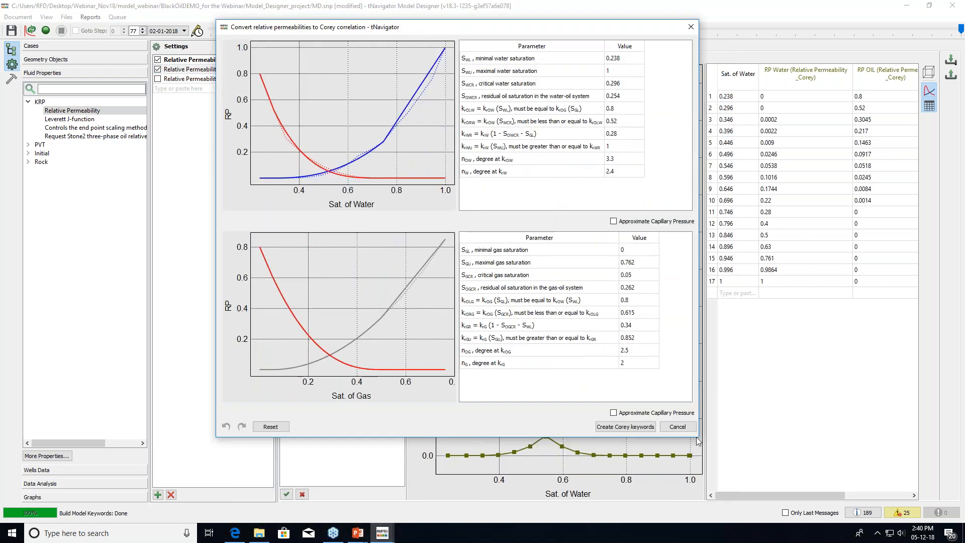
{"action": "left_click_drag", "start_coordinate": [696, 438], "coordinate": [753, 479]}
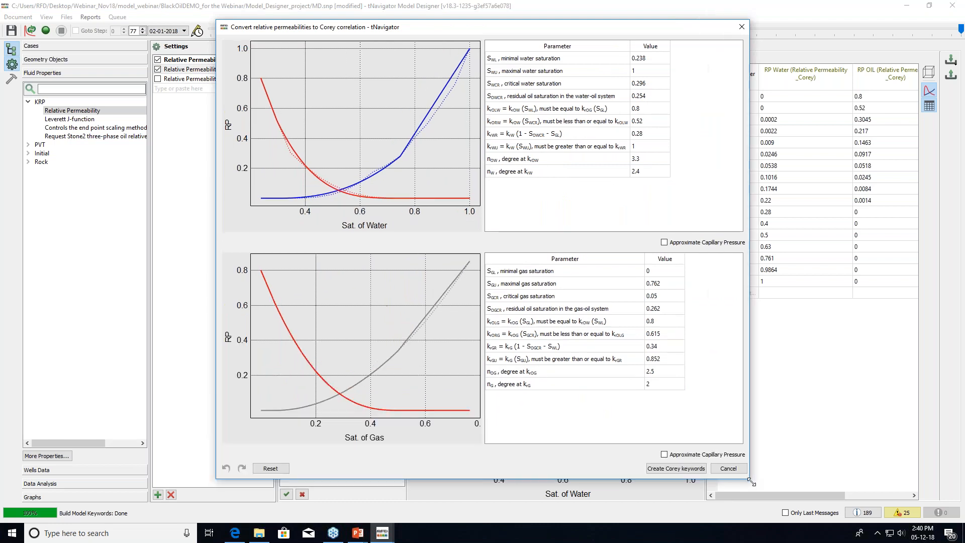
{"action": "mouse_move", "coordinate": [406, 156]}
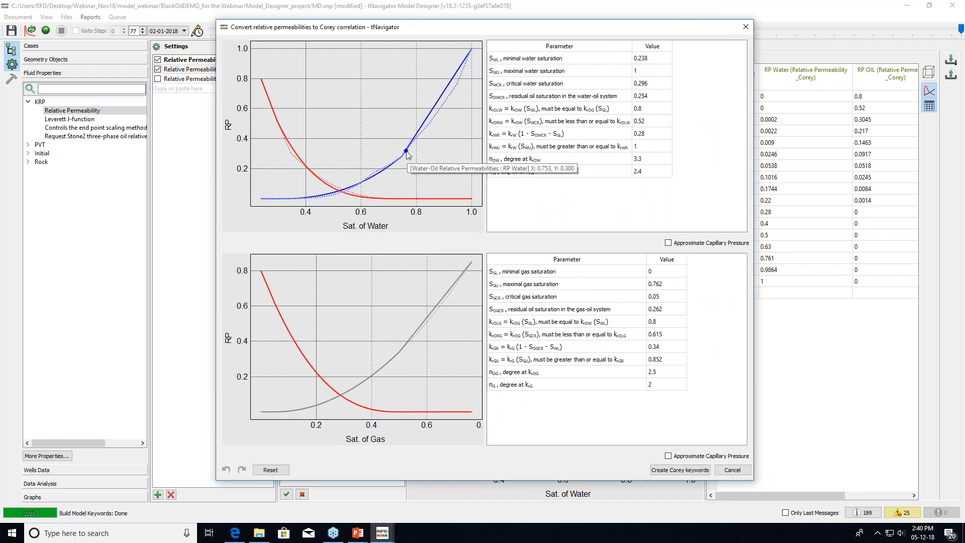
{"action": "mouse_move", "coordinate": [419, 127]}
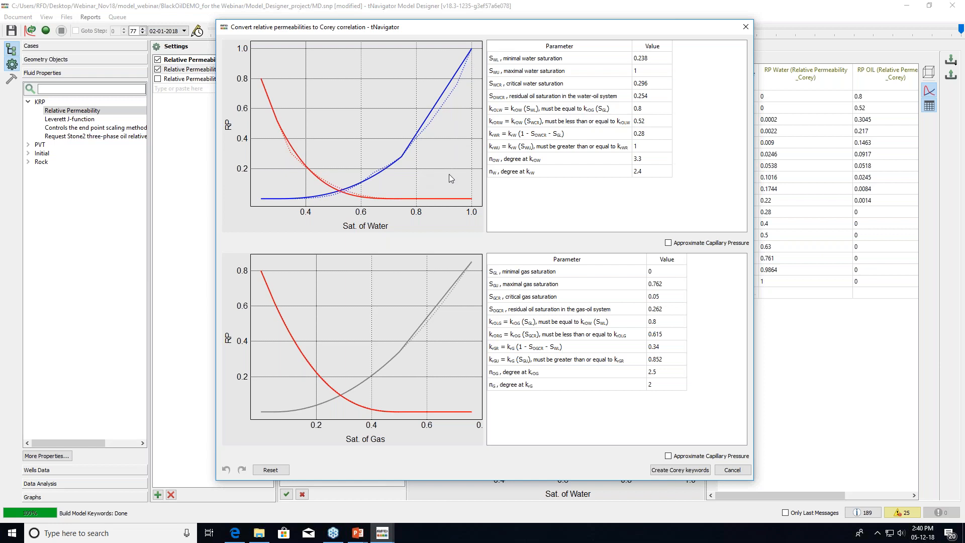
{"action": "mouse_move", "coordinate": [419, 196]}
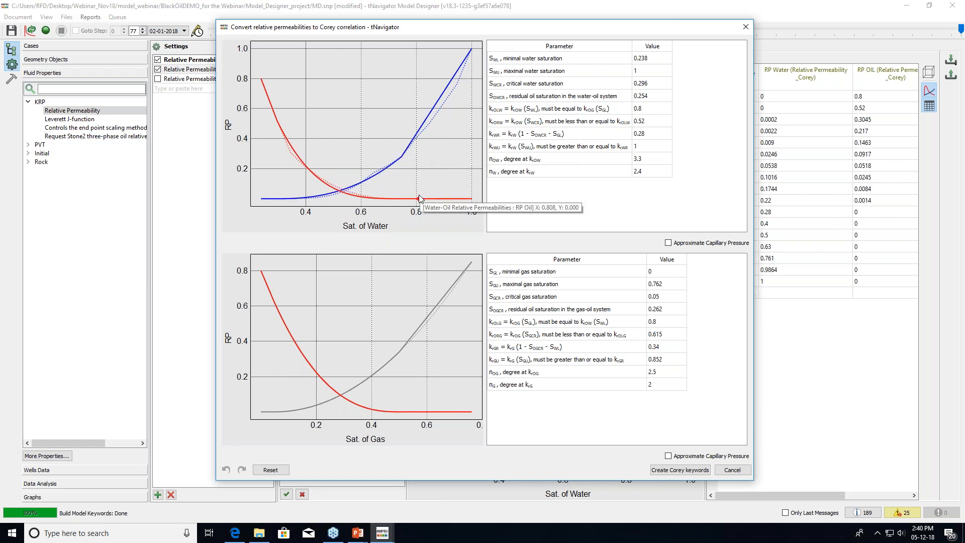
{"action": "mouse_move", "coordinate": [388, 180]}
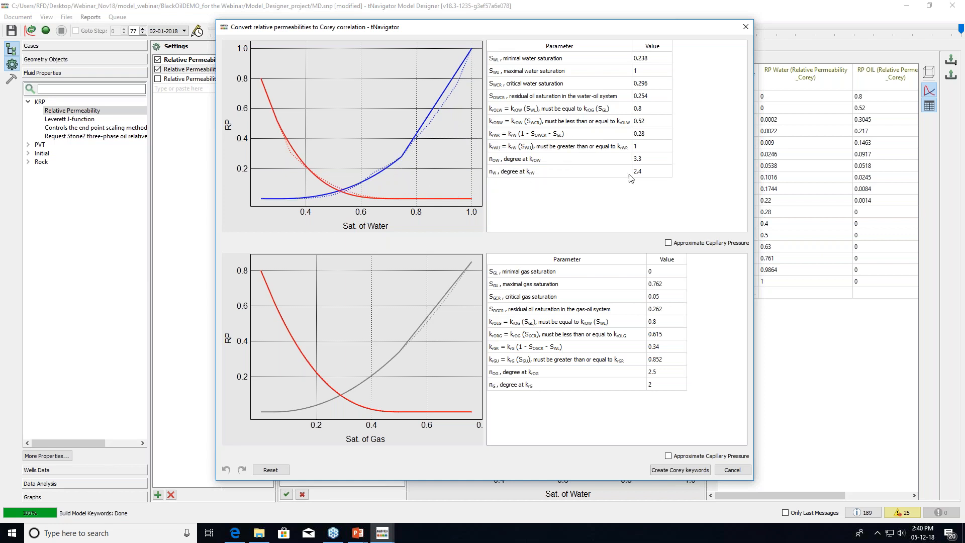
Change the Corey water exponent nW from 2.4 to 5
{"action": "double_click", "coordinate": [655, 174]}
{"action": "left_click", "coordinate": [653, 60]}
{"action": "left_click", "coordinate": [654, 72]}
{"action": "left_click", "coordinate": [655, 85]}
{"action": "left_click", "coordinate": [653, 96]}
{"action": "left_click", "coordinate": [645, 174]}
{"action": "left_click_drag", "start_coordinate": [501, 35], "coordinate": [681, 66]}
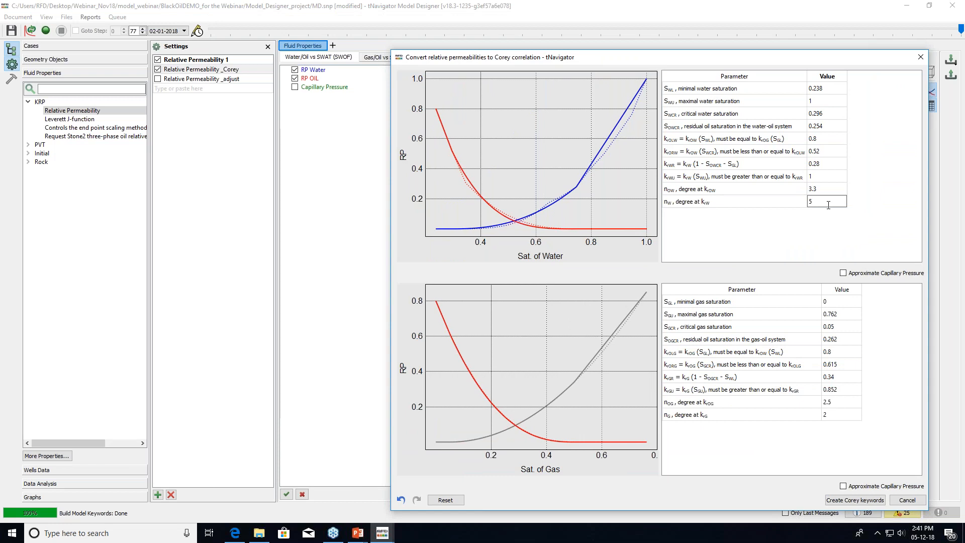
{"action": "key", "text": "Return"}
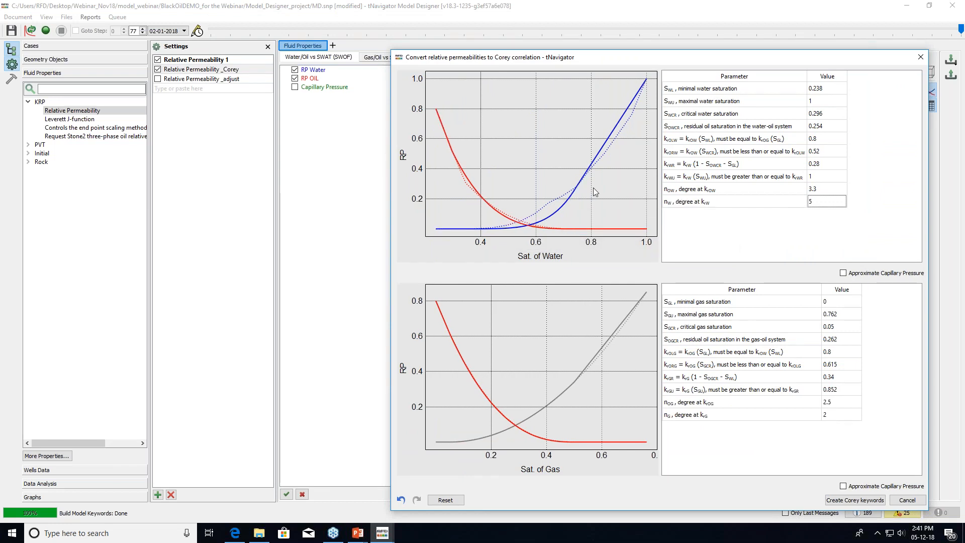
{"action": "left_click_drag", "start_coordinate": [554, 57], "coordinate": [457, 43]}
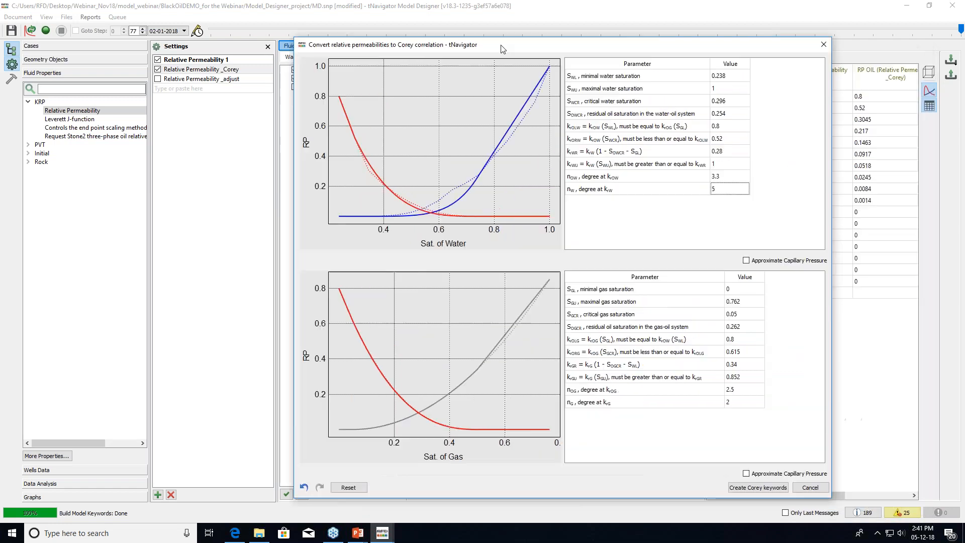
Create Corey keywords from the fitted parameters (nW 5, nOW 3.3) and show the model cases
{"action": "left_click", "coordinate": [741, 491]}
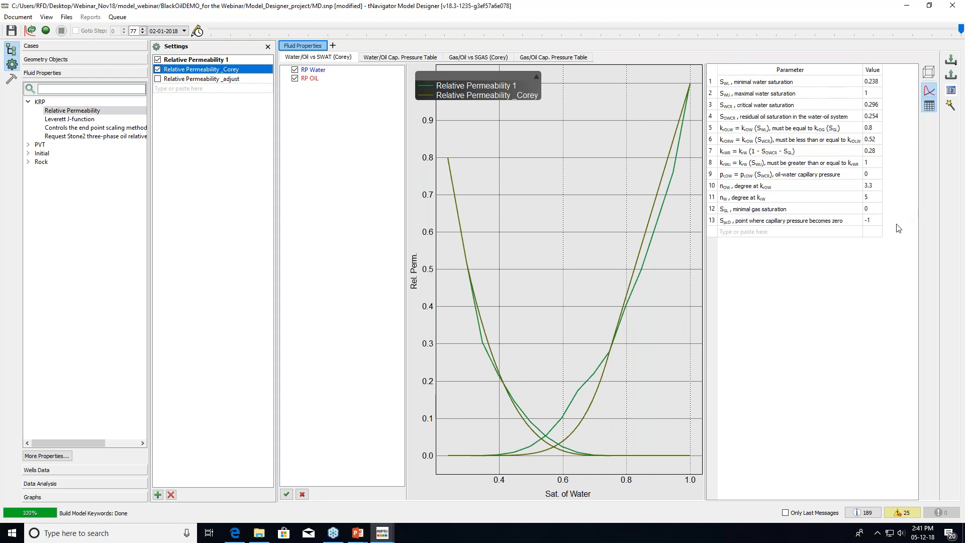
{"action": "left_click", "coordinate": [43, 49]}
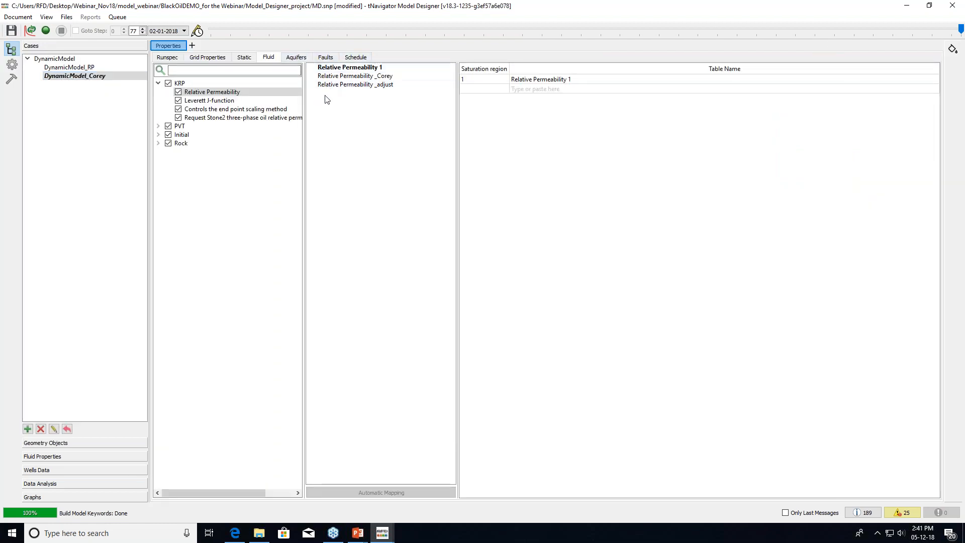
Assign Relative Permeability _Corey to saturation region 1 of DynamicModel_Corey
{"action": "left_click", "coordinate": [525, 81]}
{"action": "left_click", "coordinate": [525, 82]}
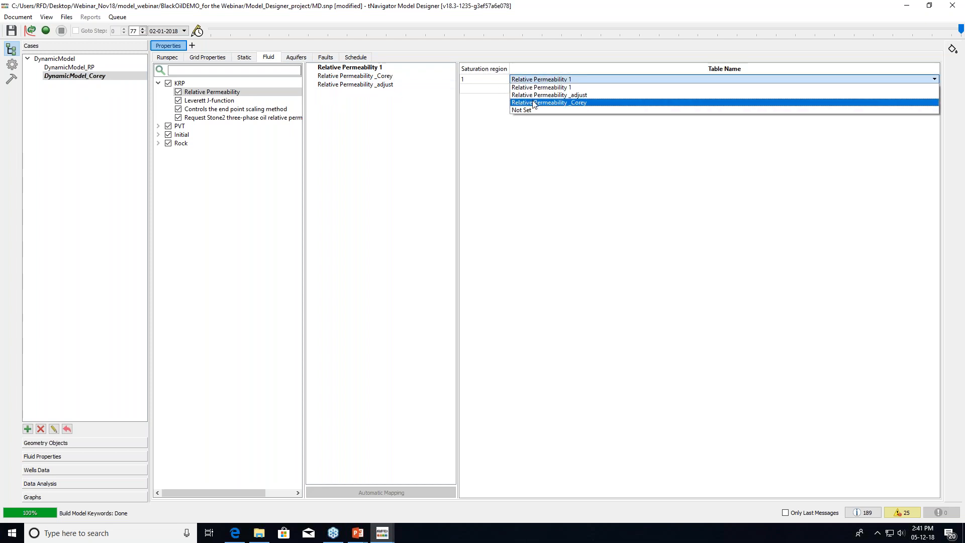
{"action": "left_click", "coordinate": [533, 104]}
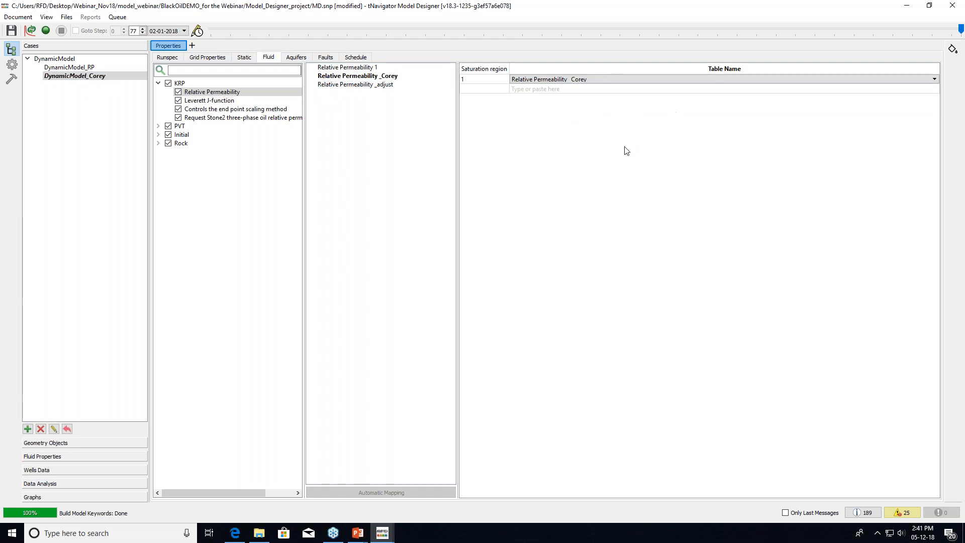
{"action": "left_click", "coordinate": [603, 136]}
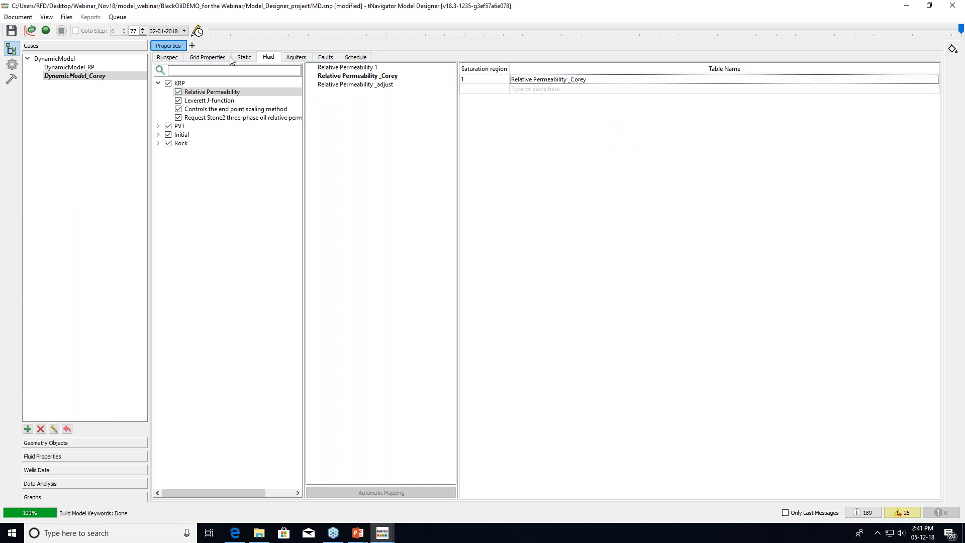
Save the project and start the DynamicModel_Corey simulation
{"action": "left_click", "coordinate": [46, 30]}
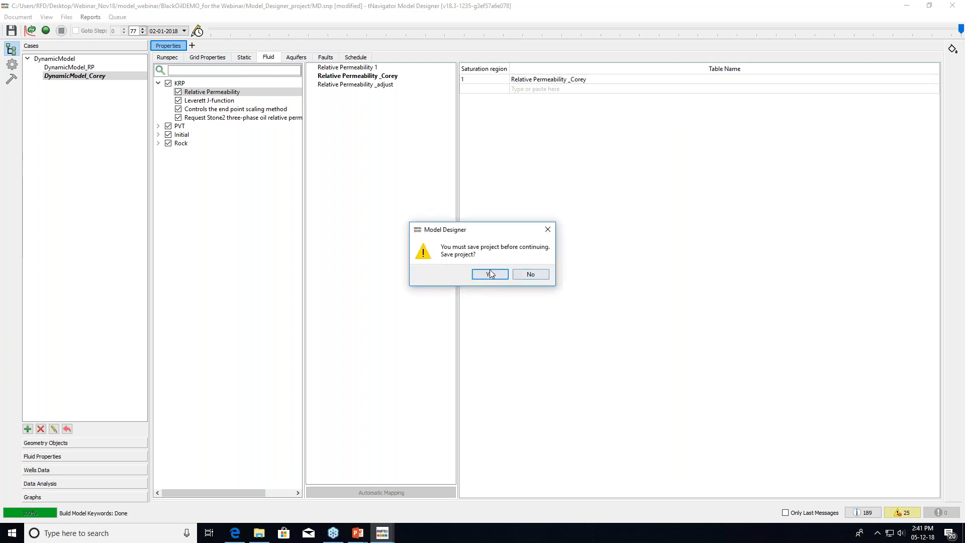
{"action": "left_click", "coordinate": [487, 275]}
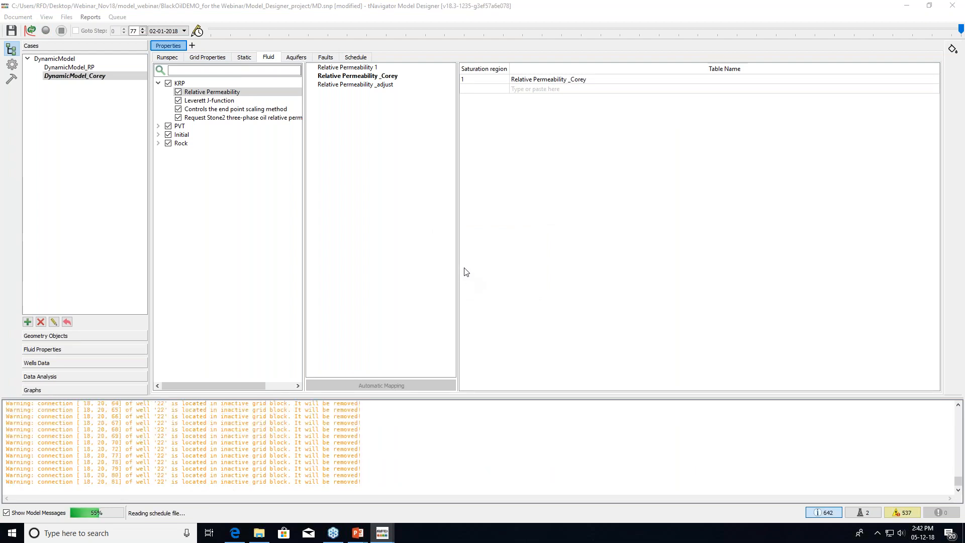
{"action": "left_click", "coordinate": [823, 513]}
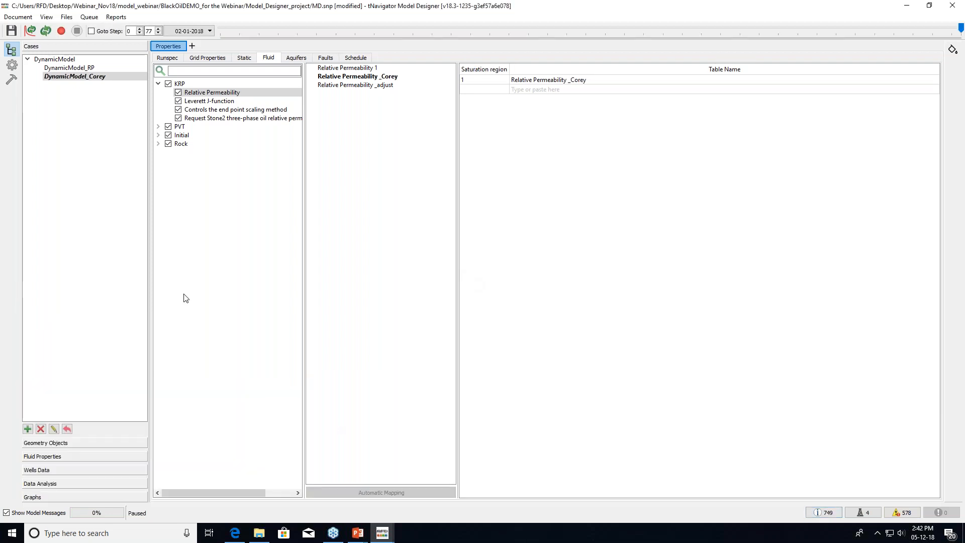
{"action": "left_click", "coordinate": [61, 31]}
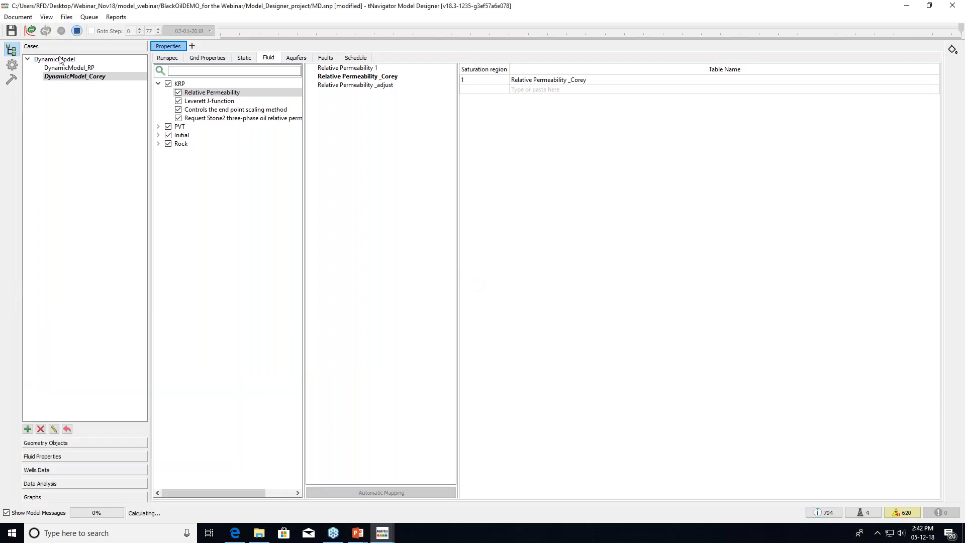
Add Template 1 for DynamicModel_Corey graphs with a 2×2 grid of plots
{"action": "left_click", "coordinate": [58, 499]}
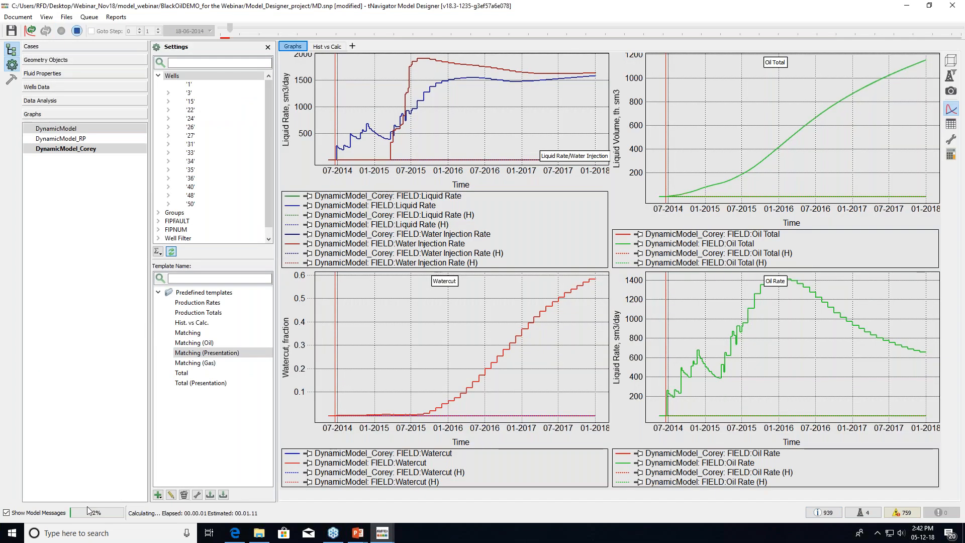
{"action": "left_click", "coordinate": [95, 148]}
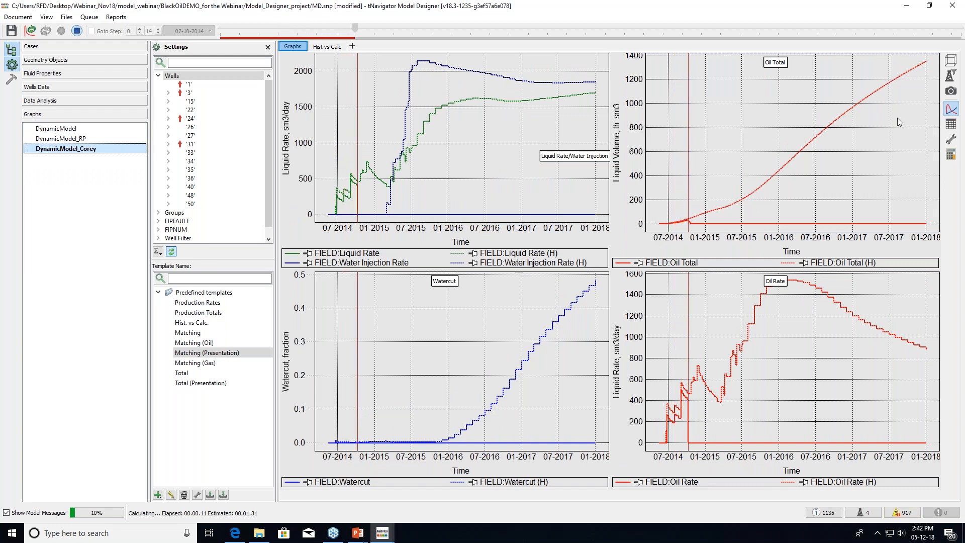
{"action": "left_click", "coordinate": [157, 495]}
{"action": "left_click", "coordinate": [181, 470]}
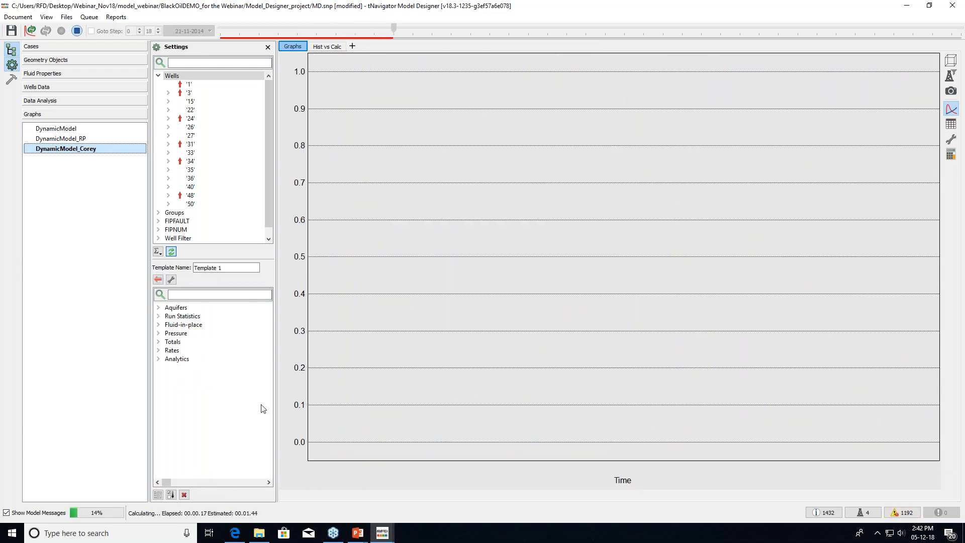
{"action": "left_click", "coordinate": [172, 280]}
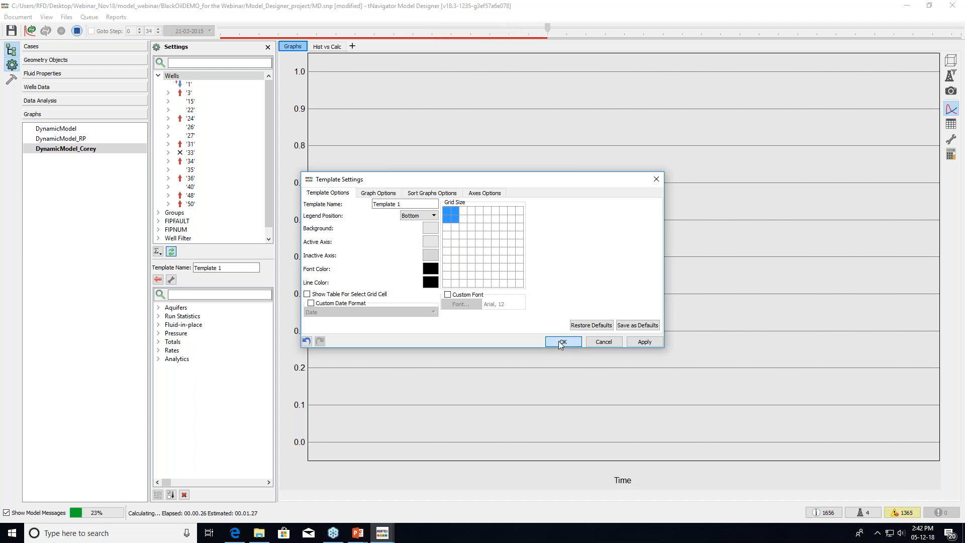
{"action": "key", "text": "Return"}
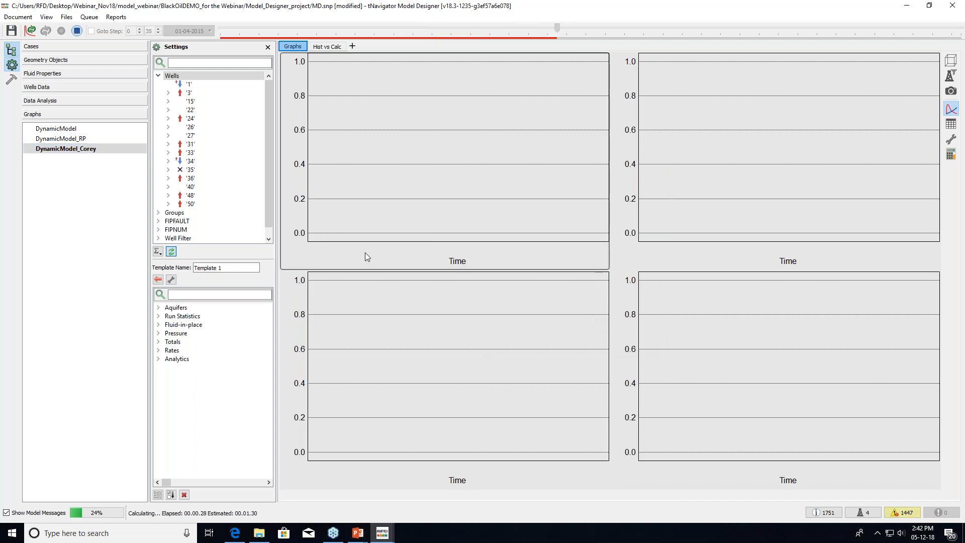
Plot field Oil Total and Water Total with their history curves in the first panel
{"action": "left_click", "coordinate": [158, 342]}
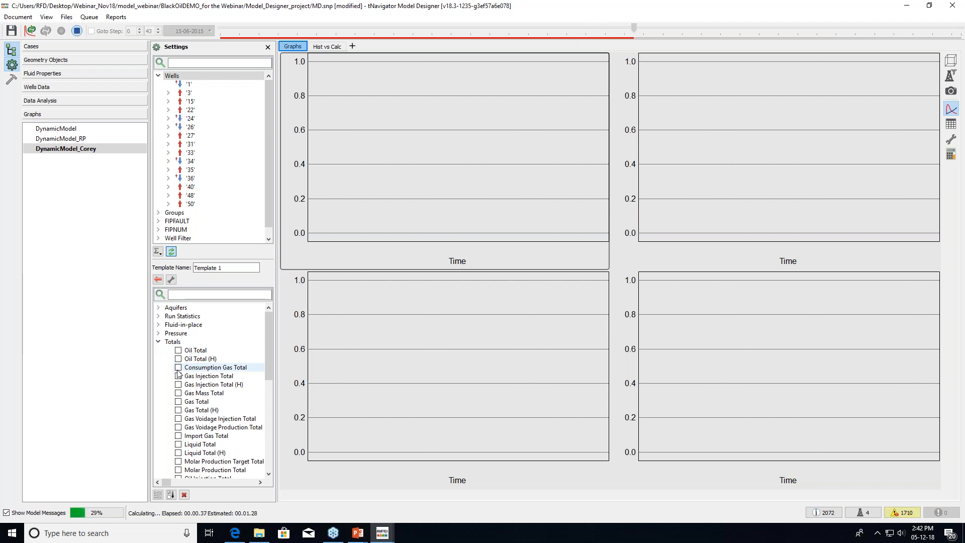
{"action": "left_click", "coordinate": [179, 350]}
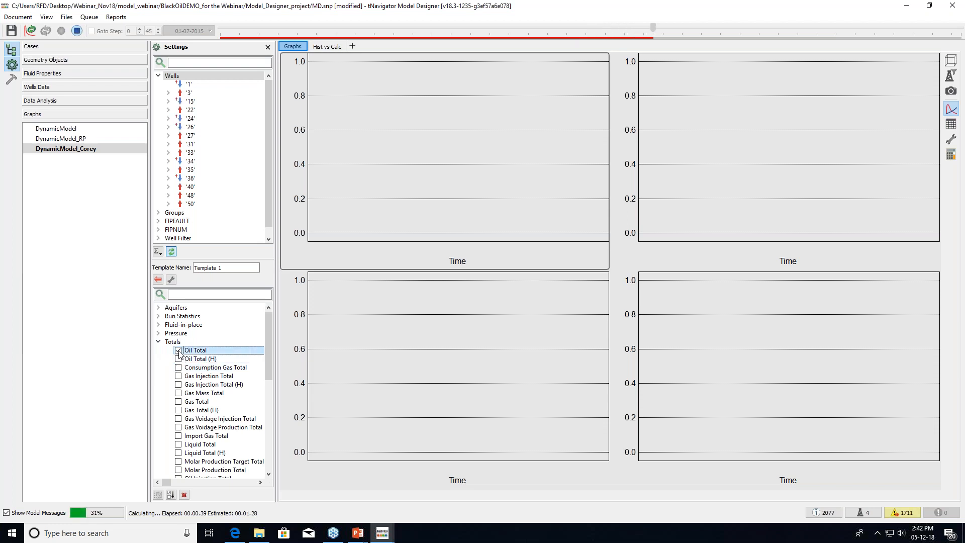
{"action": "left_click", "coordinate": [179, 358]}
{"action": "scroll", "coordinate": [178, 420], "scroll_direction": "down", "scroll_amount": 1}
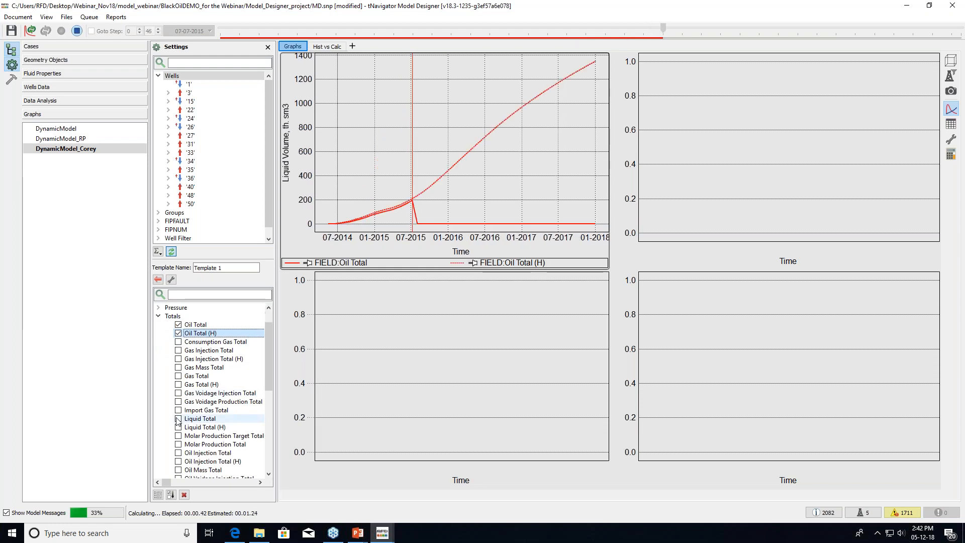
{"action": "scroll", "coordinate": [184, 388], "scroll_direction": "down", "scroll_amount": 1}
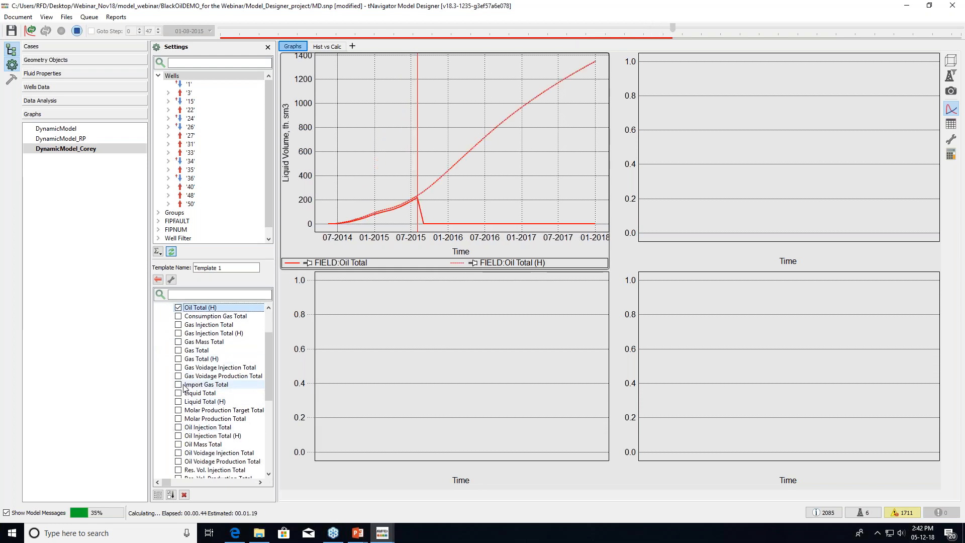
{"action": "scroll", "coordinate": [195, 447], "scroll_direction": "down", "scroll_amount": 2}
{"action": "scroll", "coordinate": [195, 449], "scroll_direction": "down", "scroll_amount": 1}
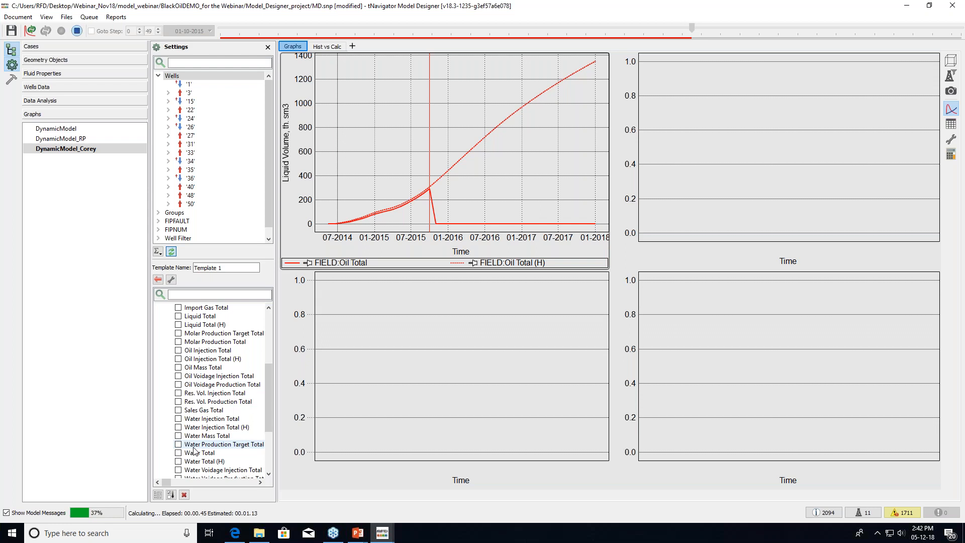
{"action": "left_click", "coordinate": [178, 453]}
{"action": "left_click", "coordinate": [179, 461]}
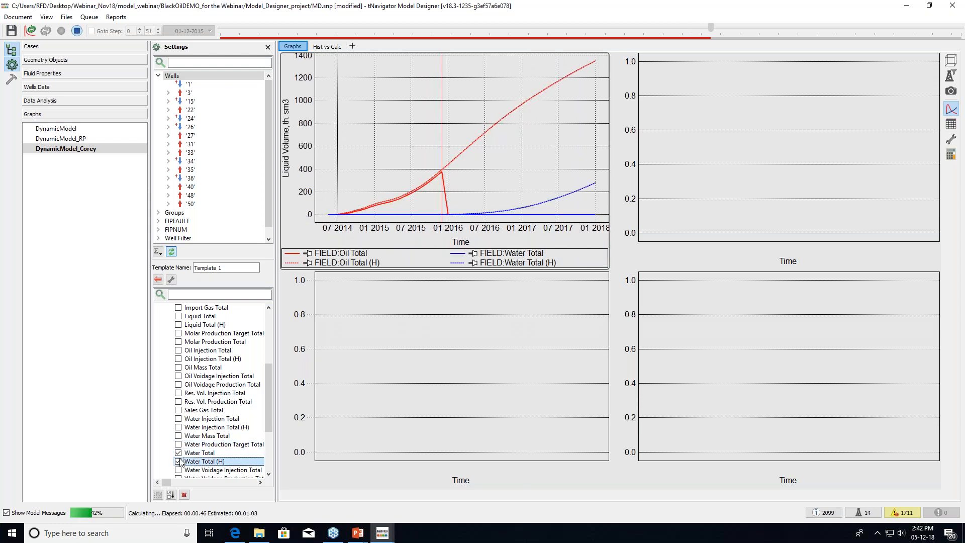
Plot field Oil Rate and Water Rate with history curves in the top-right panel
{"action": "left_click", "coordinate": [683, 190]}
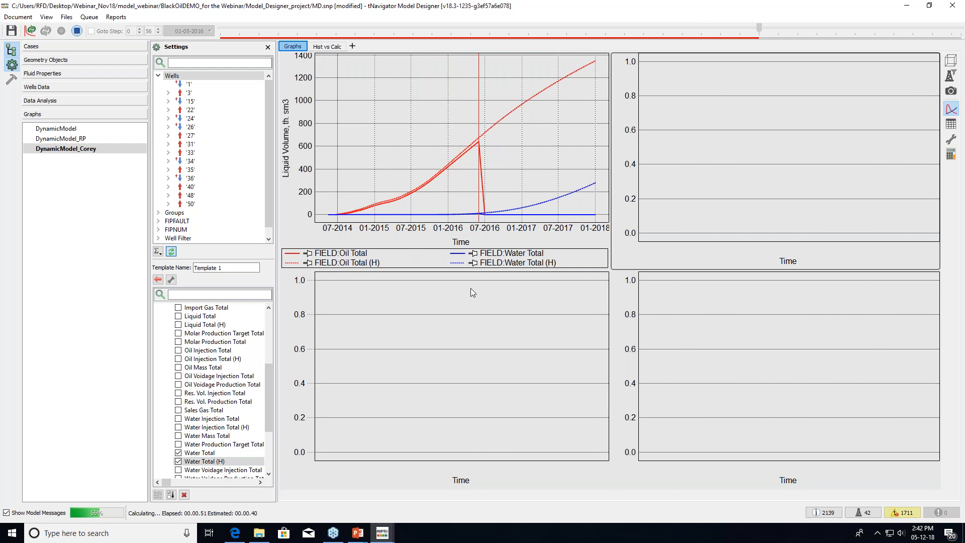
{"action": "left_click_drag", "start_coordinate": [268, 371], "coordinate": [284, 300]}
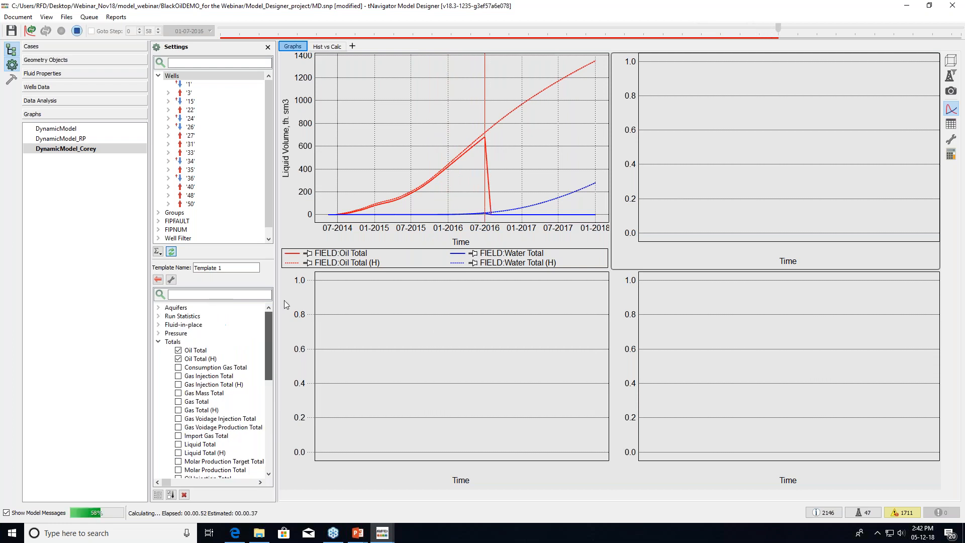
{"action": "left_click", "coordinate": [158, 341]}
{"action": "left_click", "coordinate": [159, 350]}
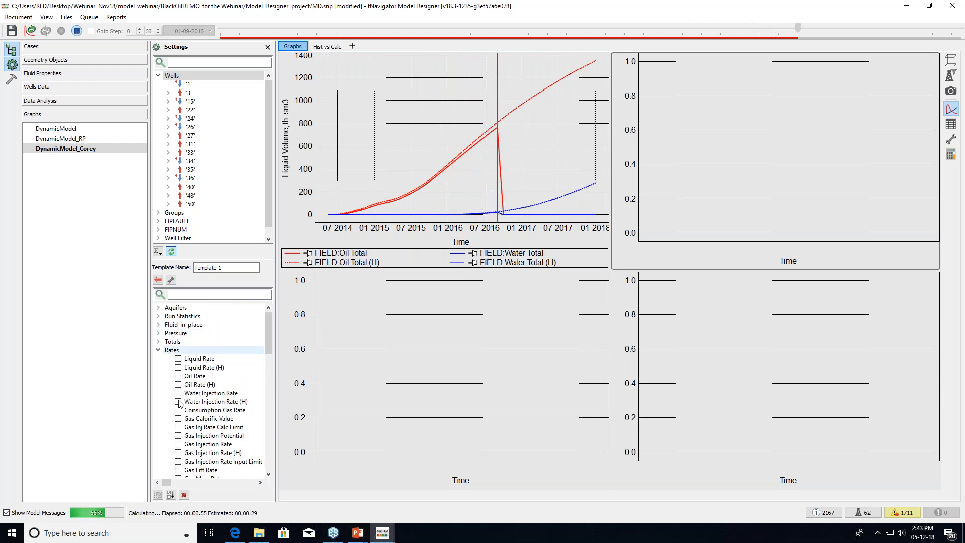
{"action": "left_click", "coordinate": [181, 376]}
{"action": "left_click", "coordinate": [179, 376]}
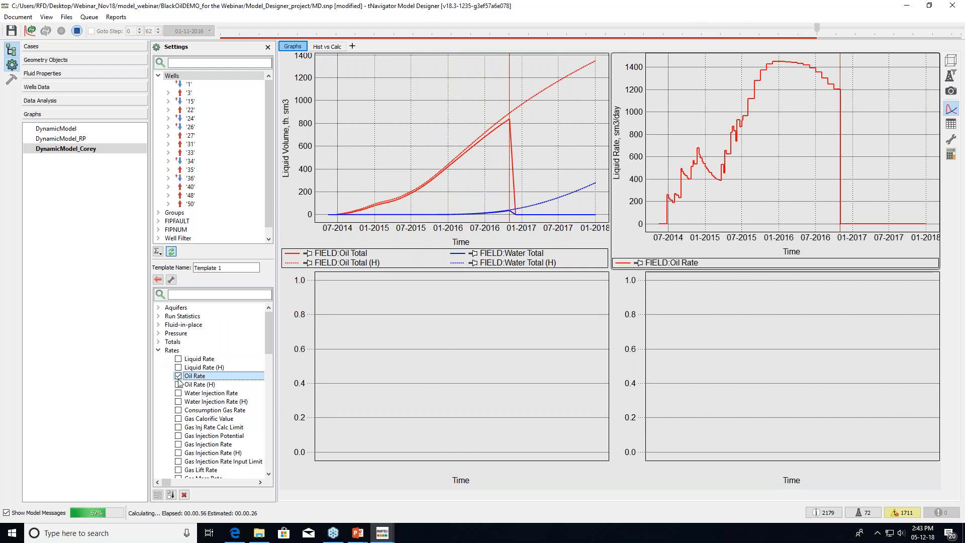
{"action": "left_click", "coordinate": [179, 384]}
{"action": "scroll", "coordinate": [222, 426], "scroll_direction": "down", "scroll_amount": 7}
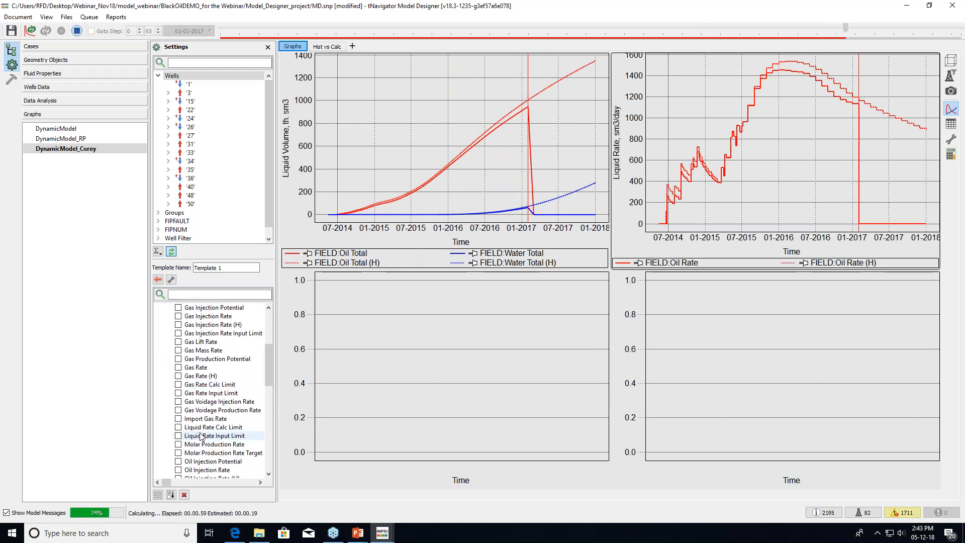
{"action": "scroll", "coordinate": [221, 427], "scroll_direction": "down", "scroll_amount": 2}
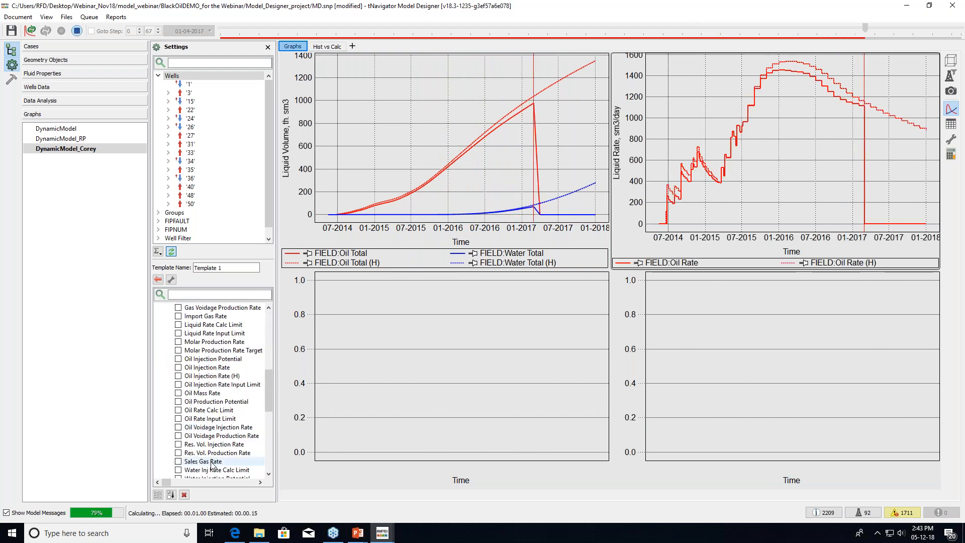
{"action": "scroll", "coordinate": [212, 464], "scroll_direction": "down", "scroll_amount": 4}
{"action": "left_click", "coordinate": [179, 409]}
{"action": "left_click", "coordinate": [178, 418]}
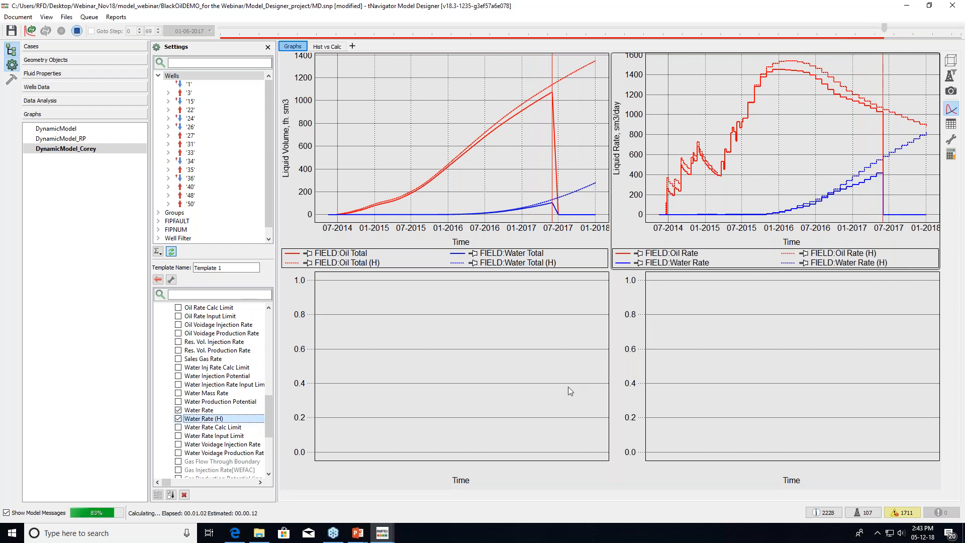
Plot field Watercut and Watercut (H) in the bottom-left panel
{"action": "left_click", "coordinate": [621, 387]}
{"action": "left_click", "coordinate": [535, 383]}
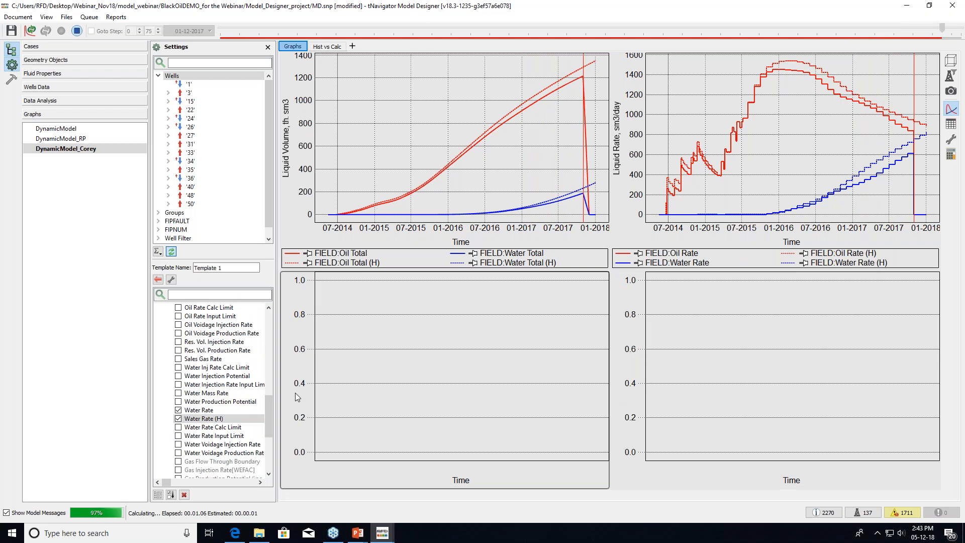
{"action": "scroll", "coordinate": [224, 341], "scroll_direction": "up", "scroll_amount": 10}
{"action": "left_click", "coordinate": [159, 350]}
{"action": "left_click", "coordinate": [159, 358]}
{"action": "left_click", "coordinate": [178, 367]}
{"action": "left_click", "coordinate": [177, 375]}
Plot field Avg. Pressure in the bottom-right panel and save the template as User
{"action": "left_click", "coordinate": [664, 381]}
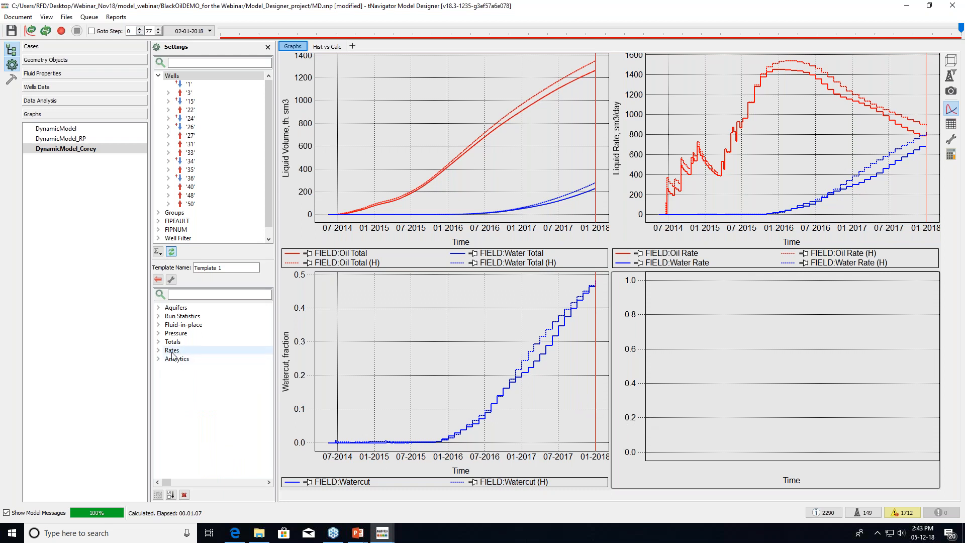
{"action": "left_click", "coordinate": [159, 333]}
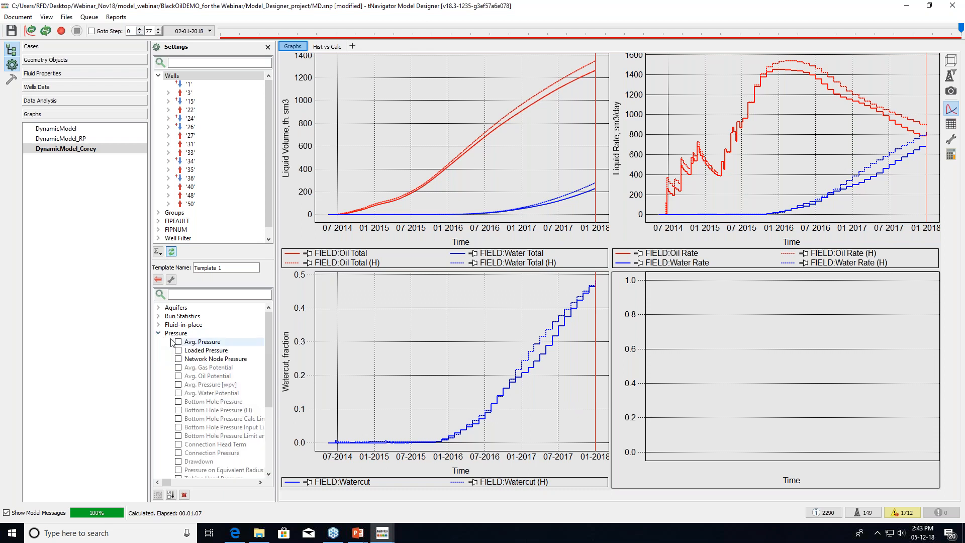
{"action": "left_click", "coordinate": [179, 342]}
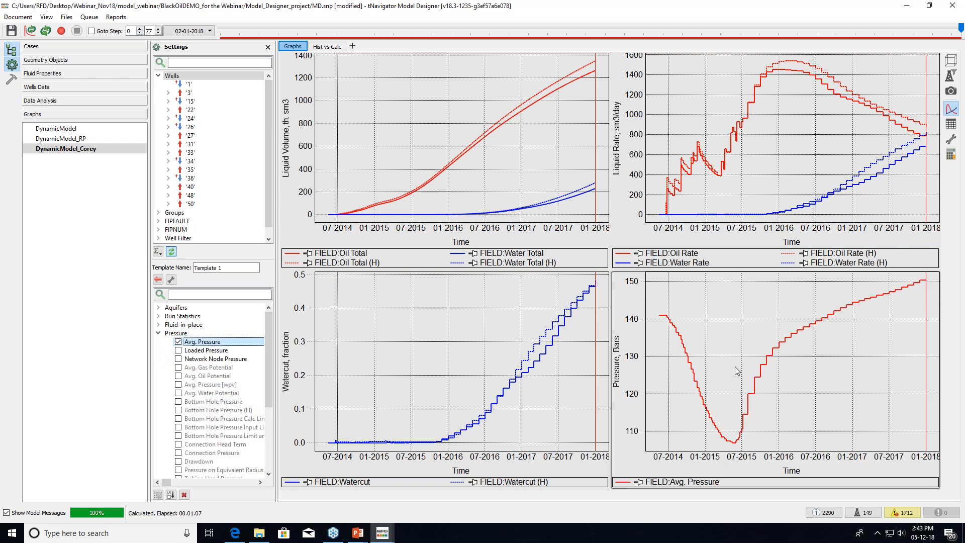
{"action": "left_click", "coordinate": [159, 333]}
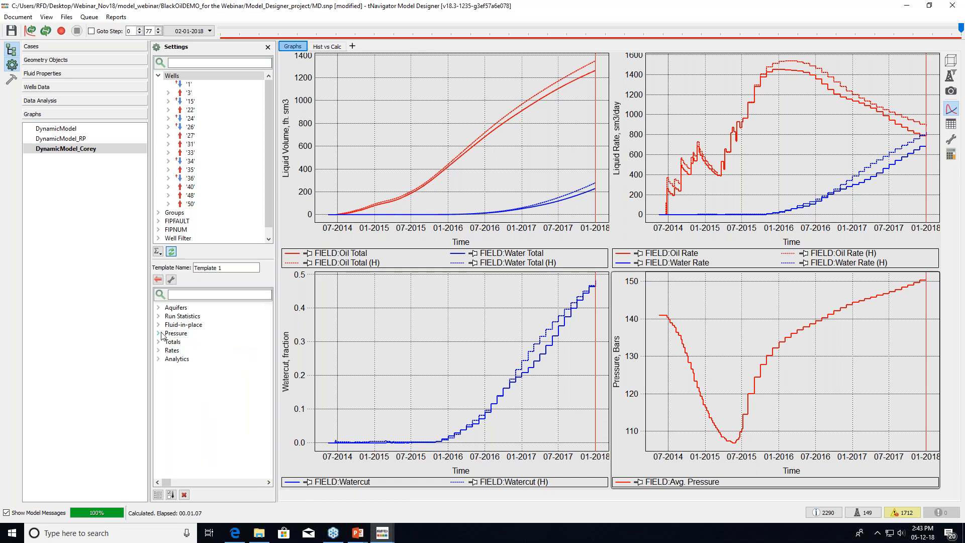
{"action": "left_click_drag", "start_coordinate": [226, 268], "coordinate": [177, 260]}
{"action": "type", "text": "Usser"}
{"action": "left_click", "coordinate": [164, 281]}
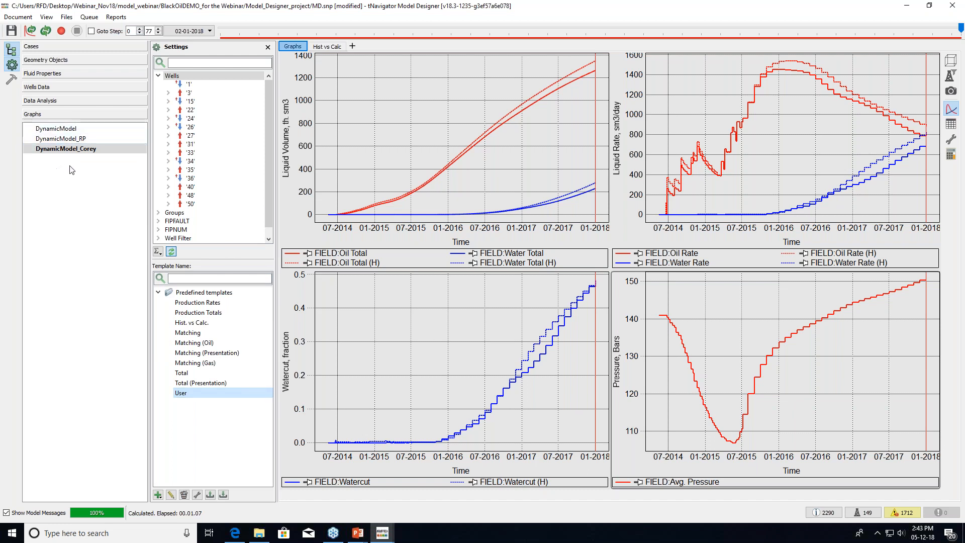
Add DynamicModel_RP and the base DynamicModel to the plotted Corey case
{"action": "left_click", "coordinate": [66, 143], "text": "ctrl"}
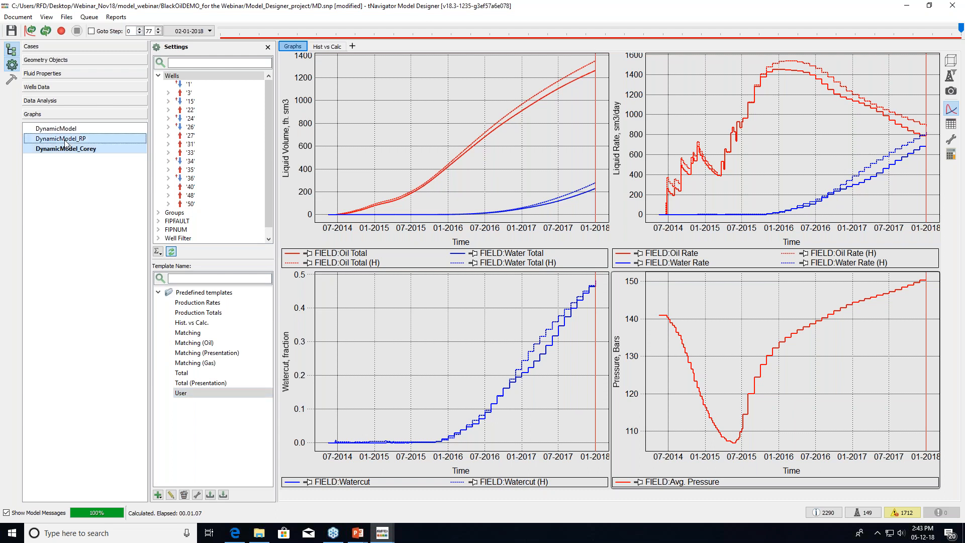
{"action": "left_click", "coordinate": [86, 128], "text": "ctrl"}
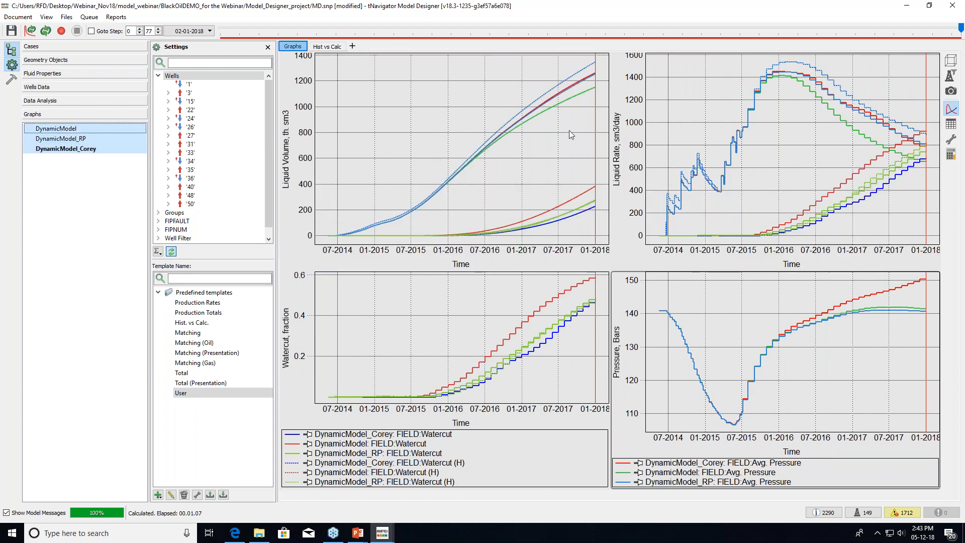
{"action": "mouse_move", "coordinate": [568, 88]}
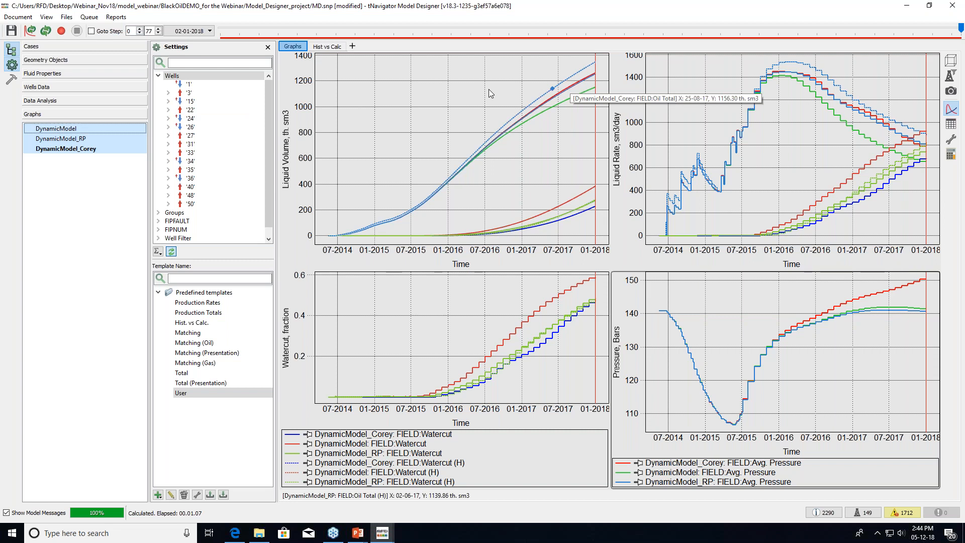
View RP, base and Corey results singly, then reselect all three cases together
{"action": "left_click", "coordinate": [73, 140]}
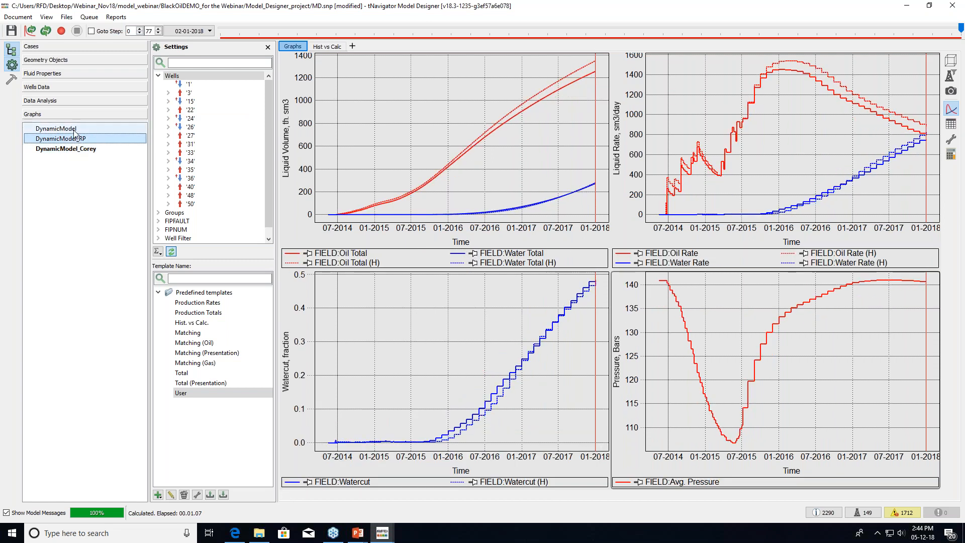
{"action": "left_click", "coordinate": [74, 131]}
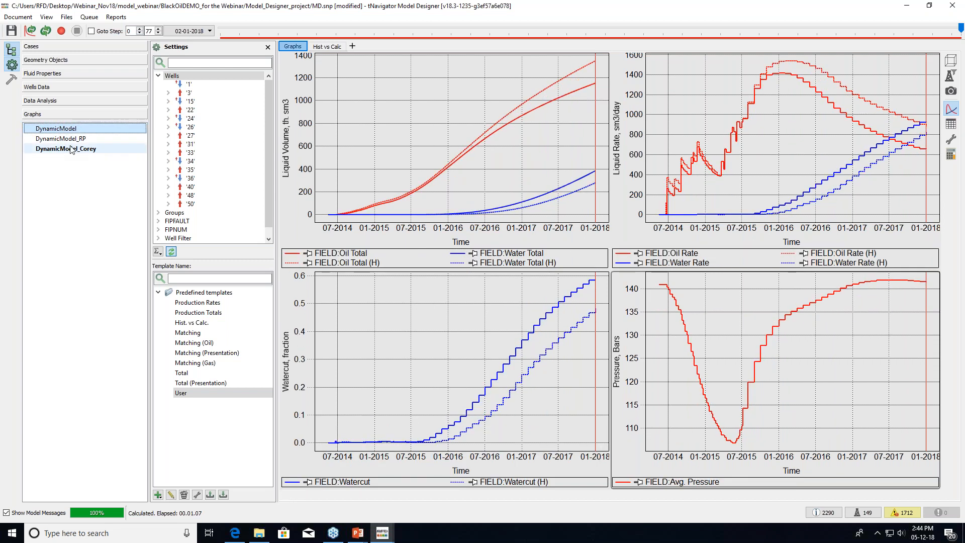
{"action": "left_click", "coordinate": [72, 149]}
{"action": "left_click", "coordinate": [74, 141], "text": "ctrl"}
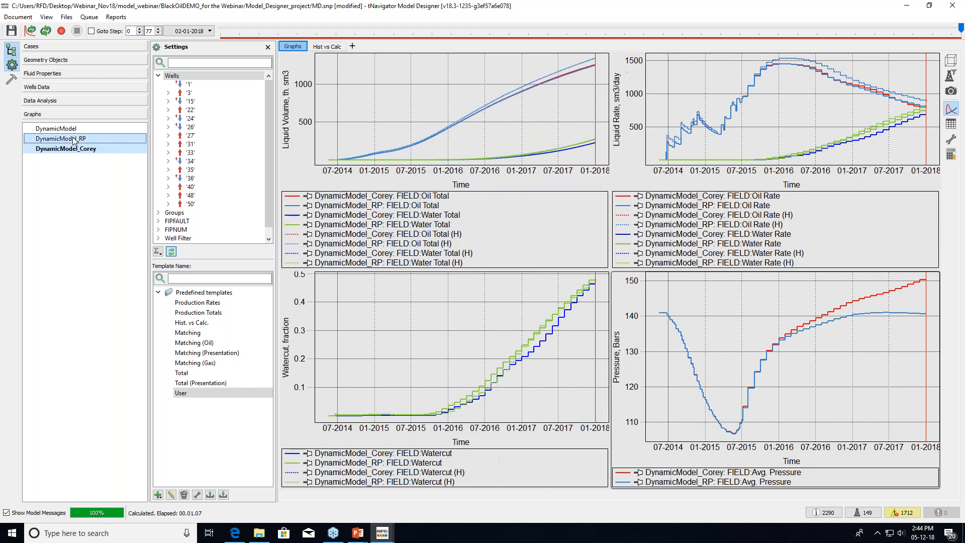
{"action": "left_click", "coordinate": [74, 130], "text": "ctrl"}
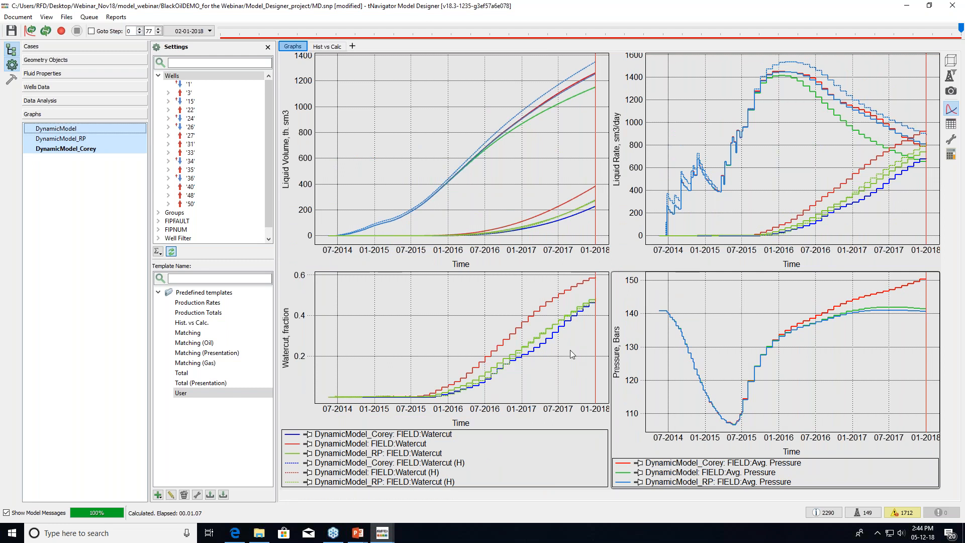
Show only DynamicModel_Corey in the Hist vs Calc crossplot, widened against the mismatch table
{"action": "left_click", "coordinate": [83, 247]}
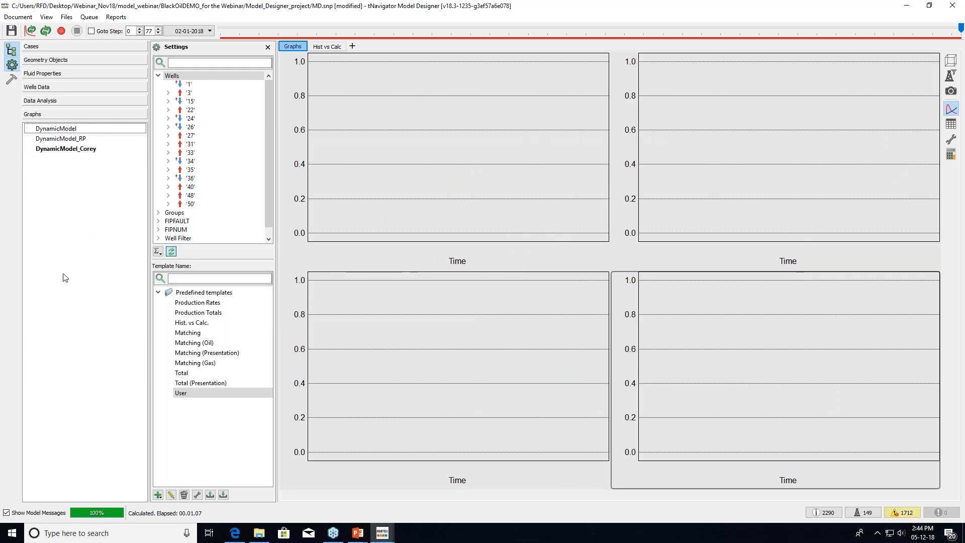
{"action": "left_click", "coordinate": [63, 149]}
{"action": "left_click", "coordinate": [325, 46]}
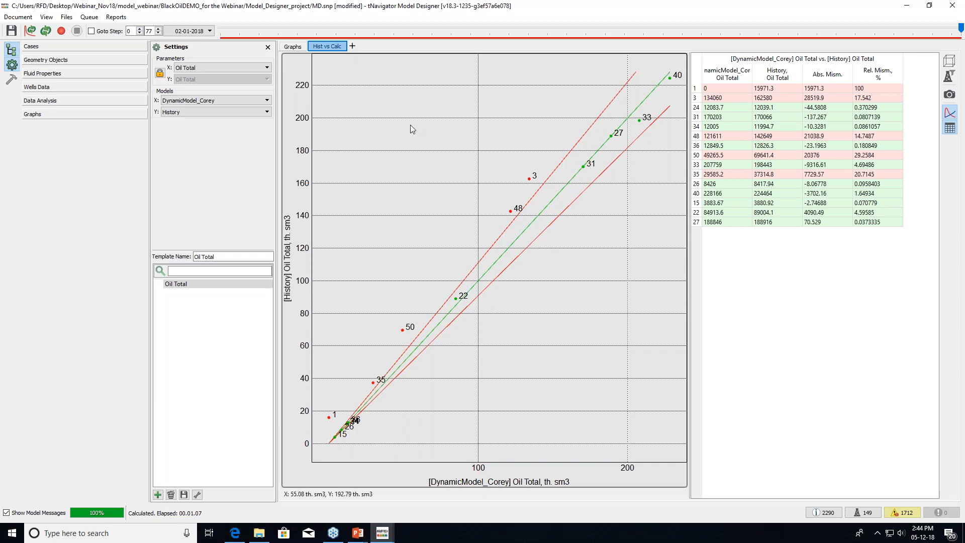
{"action": "left_click_drag", "start_coordinate": [688, 296], "coordinate": [840, 297]}
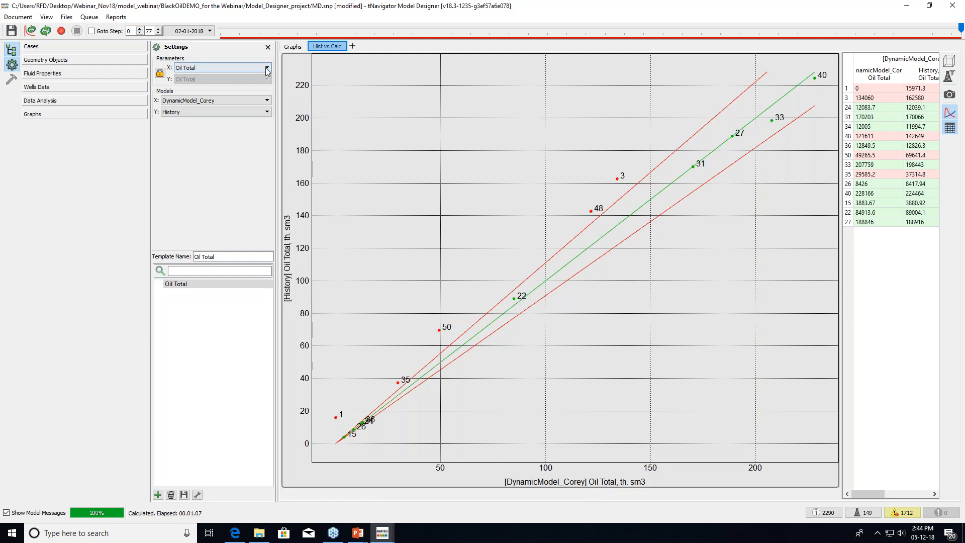
Keep Oil Total as the crossplot parameter and inspect the well mismatches
{"action": "left_click", "coordinate": [235, 67]}
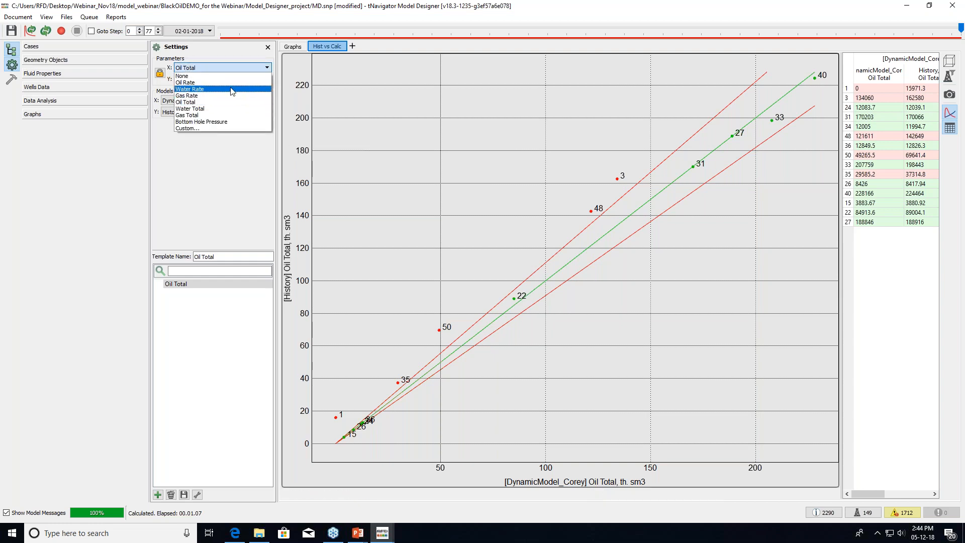
{"action": "left_click", "coordinate": [228, 101]}
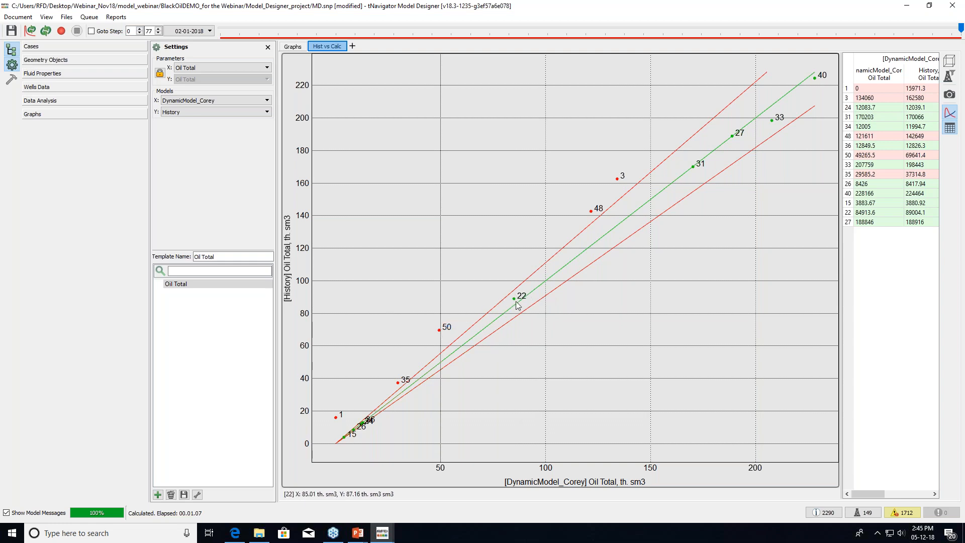
{"action": "mouse_move", "coordinate": [519, 301]}
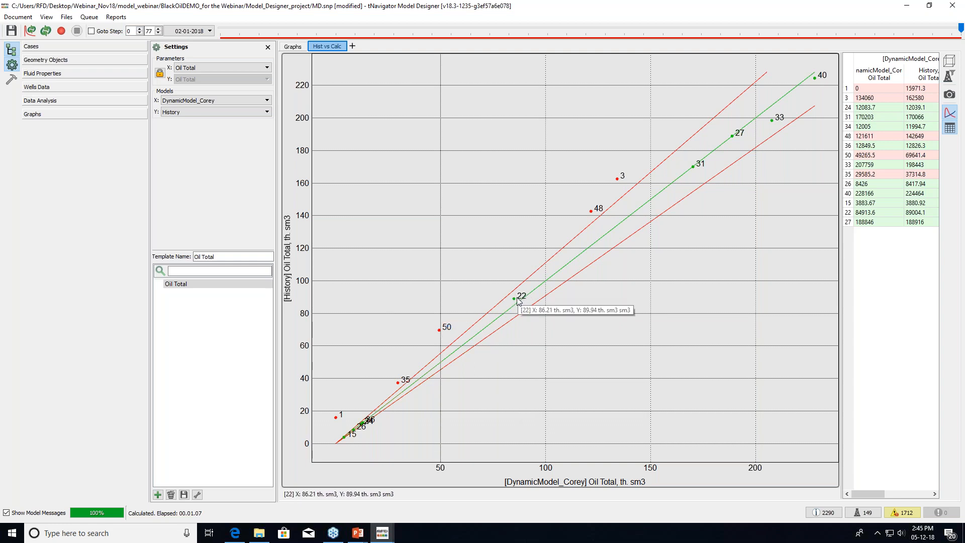
{"action": "mouse_move", "coordinate": [456, 346]}
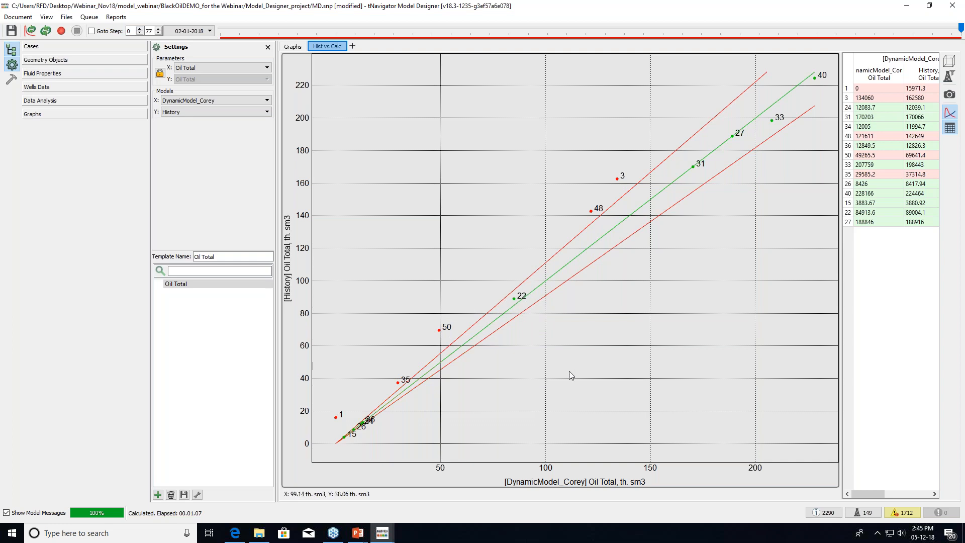
{"action": "mouse_move", "coordinate": [695, 173]}
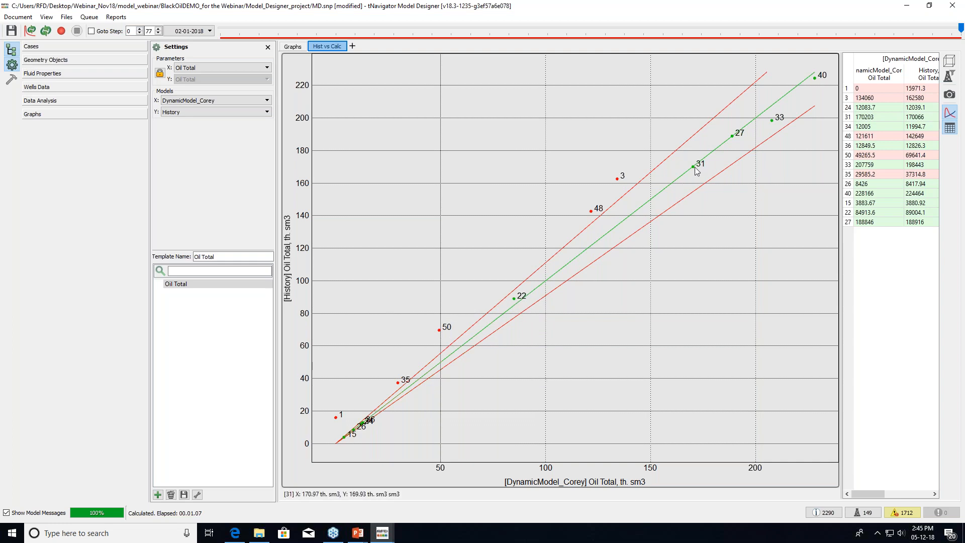
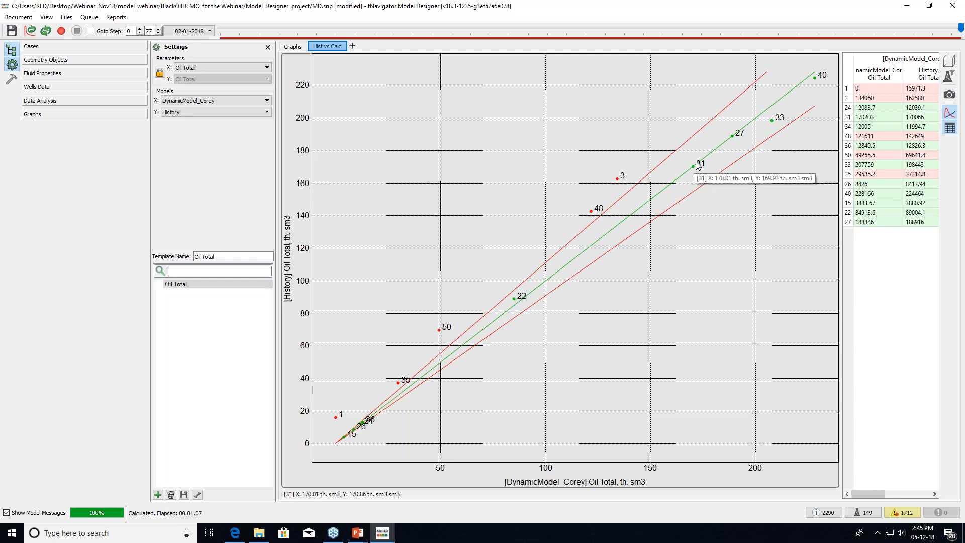
Show the Oil Total crossplot at 01-12-2016 and open its crossplot template settings with 10% tolerances
{"action": "left_click", "coordinate": [953, 33]}
{"action": "left_click_drag", "start_coordinate": [953, 33], "coordinate": [825, 26]}
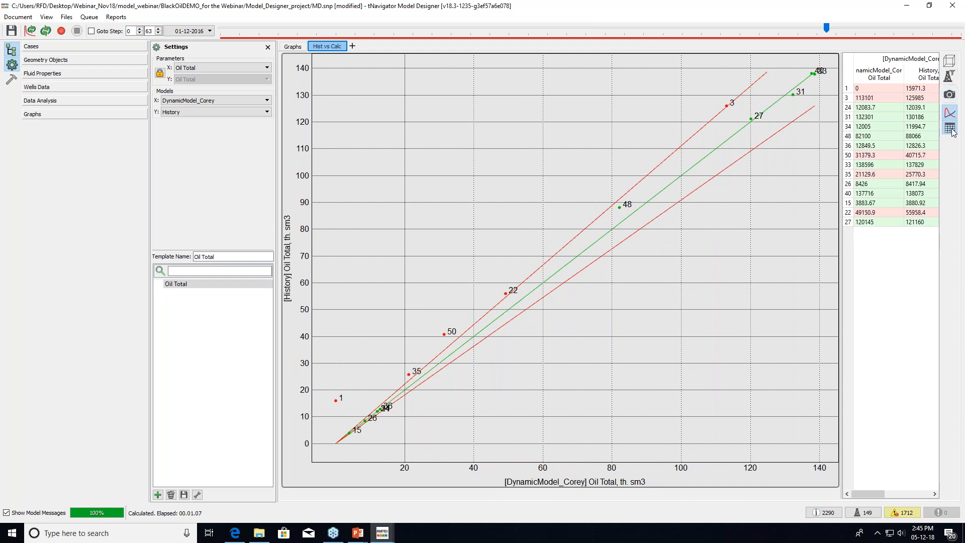
{"action": "left_click", "coordinate": [202, 496]}
{"action": "left_click_drag", "start_coordinate": [503, 189], "coordinate": [728, 317]}
{"action": "left_click", "coordinate": [634, 333]}
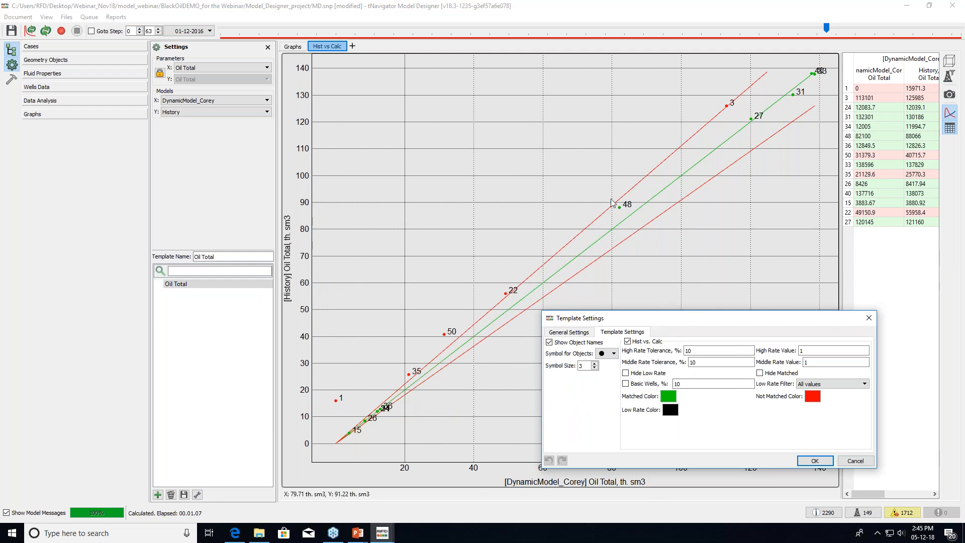
{"action": "double_click", "coordinate": [688, 350]}
{"action": "left_click_drag", "start_coordinate": [827, 30], "coordinate": [933, 29]}
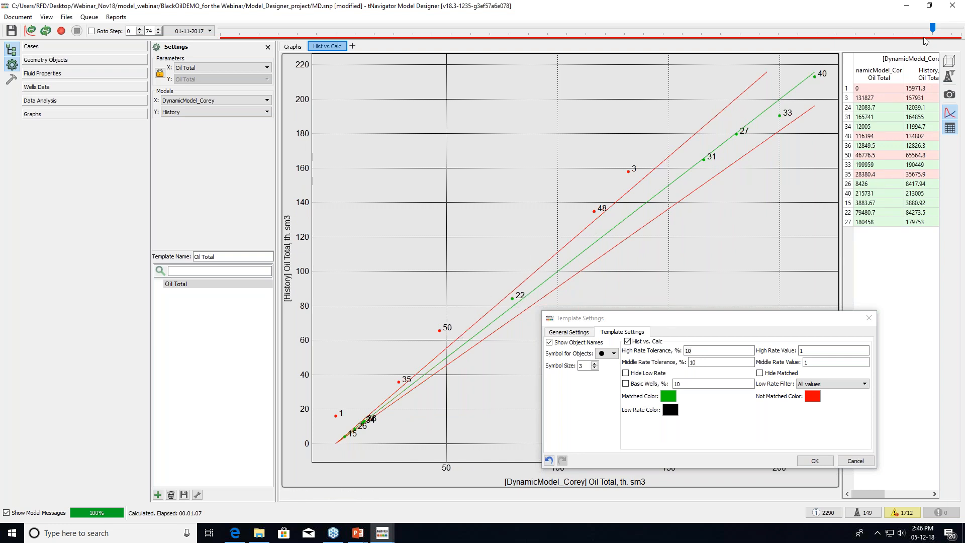
{"action": "left_click", "coordinate": [941, 32]}
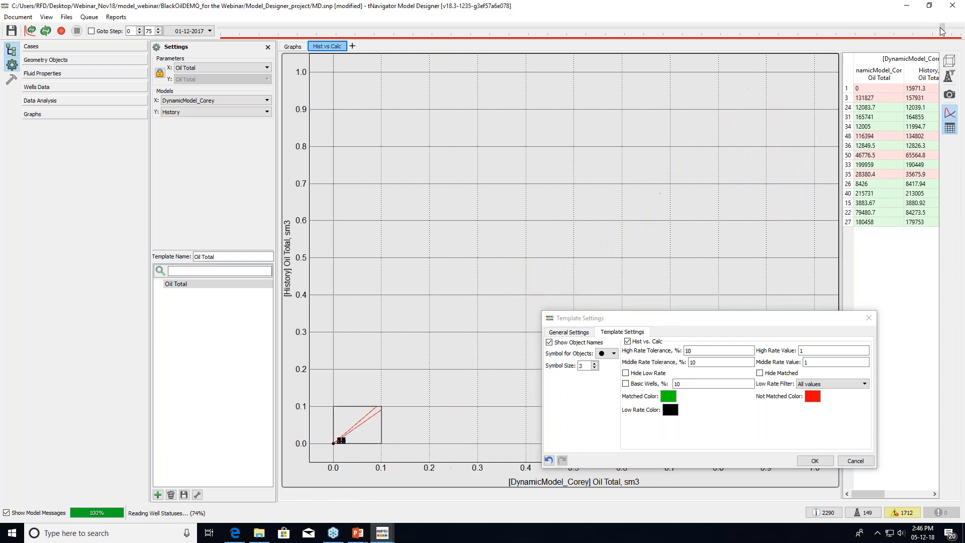
{"action": "left_click", "coordinate": [938, 32]}
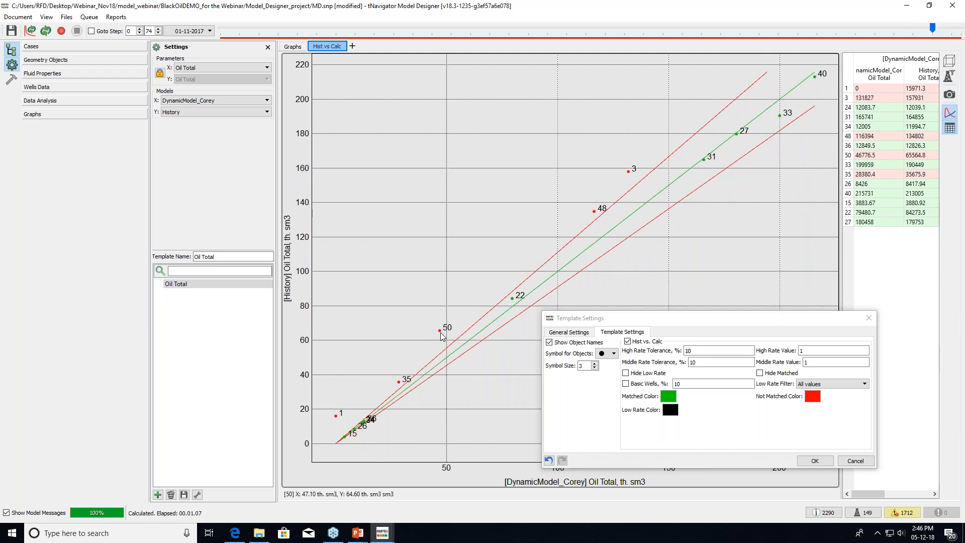
{"action": "mouse_move", "coordinate": [442, 335]}
{"action": "left_click", "coordinate": [868, 321]}
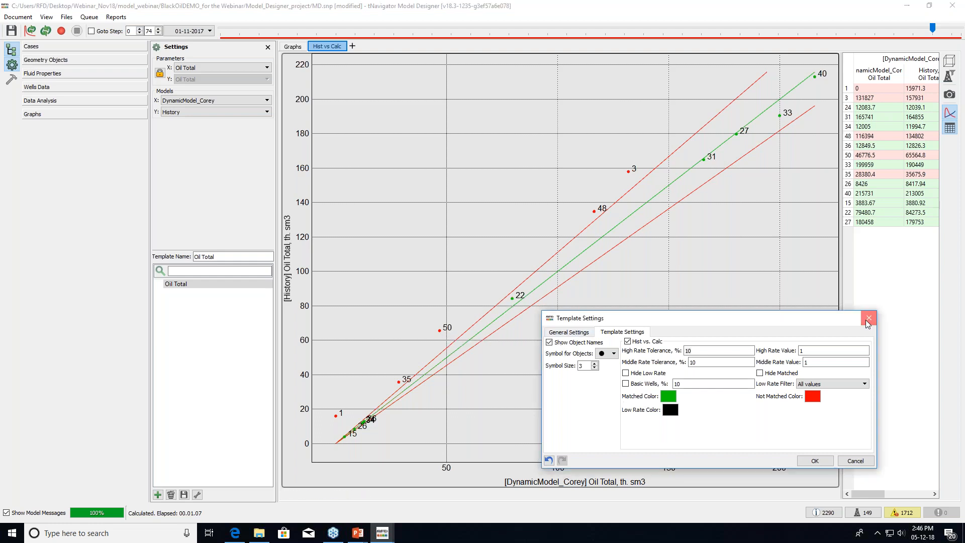
Create a new well filter named mismatch
{"action": "left_click", "coordinate": [949, 78]}
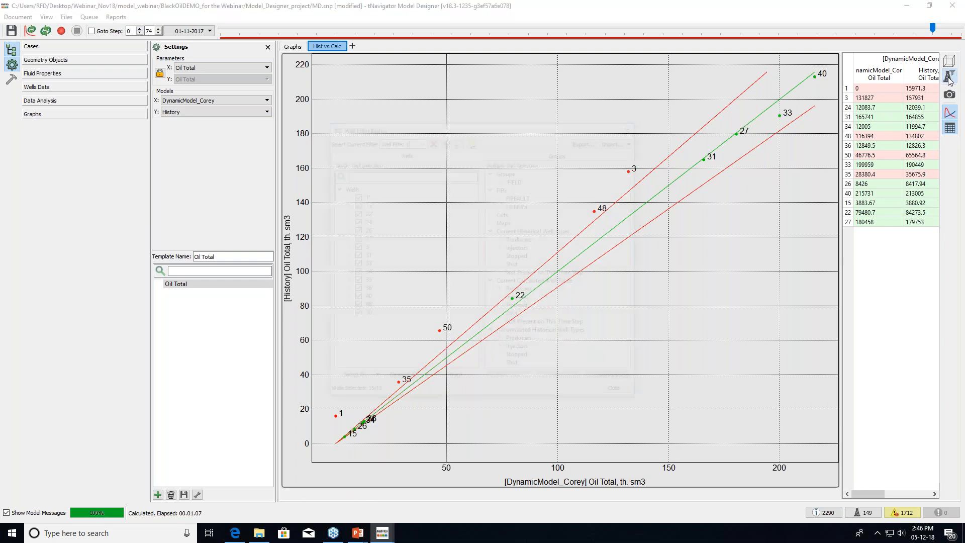
{"action": "left_click_drag", "start_coordinate": [463, 128], "coordinate": [610, 138]}
{"action": "left_click", "coordinate": [643, 197]}
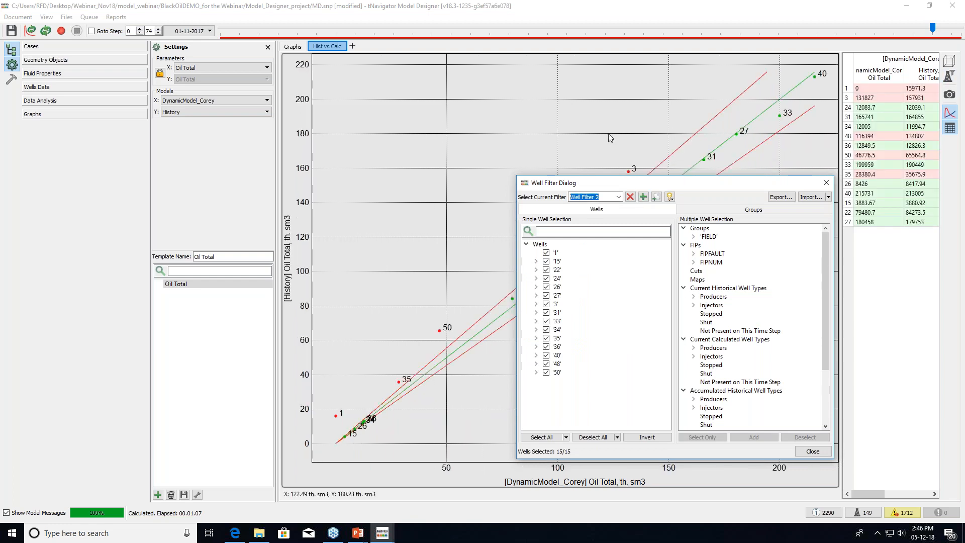
{"action": "type", "text": "mismatch"}
Limit the mismatch filter to wells 35, 50, 48 and 3, then show the 3D grid view
{"action": "left_click", "coordinate": [597, 437]}
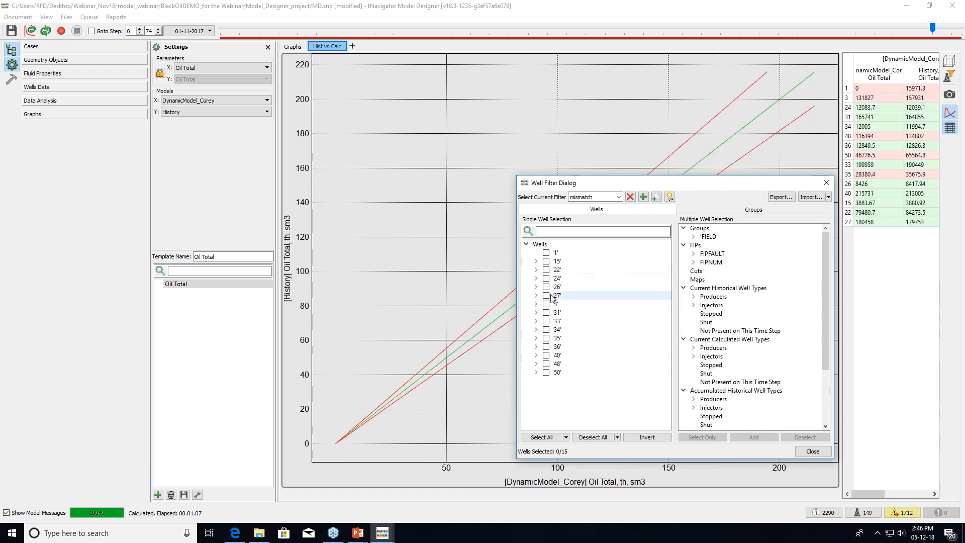
{"action": "left_click", "coordinate": [547, 338]}
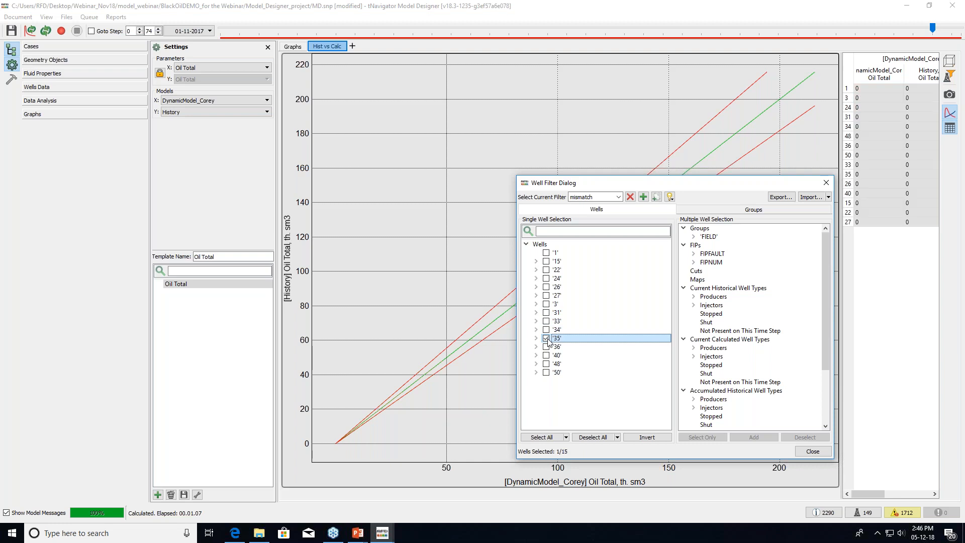
{"action": "left_click", "coordinate": [546, 372]}
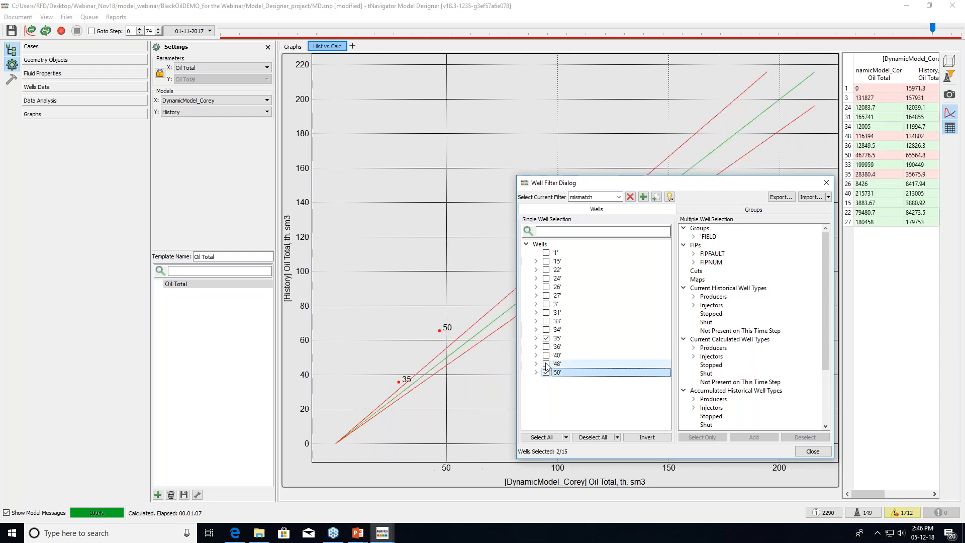
{"action": "left_click", "coordinate": [546, 364]}
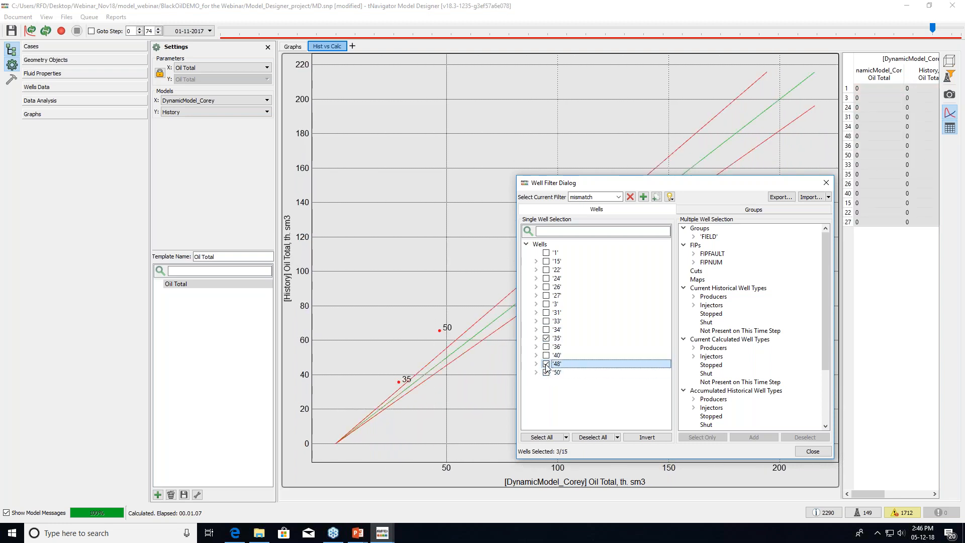
{"action": "left_click", "coordinate": [546, 304]}
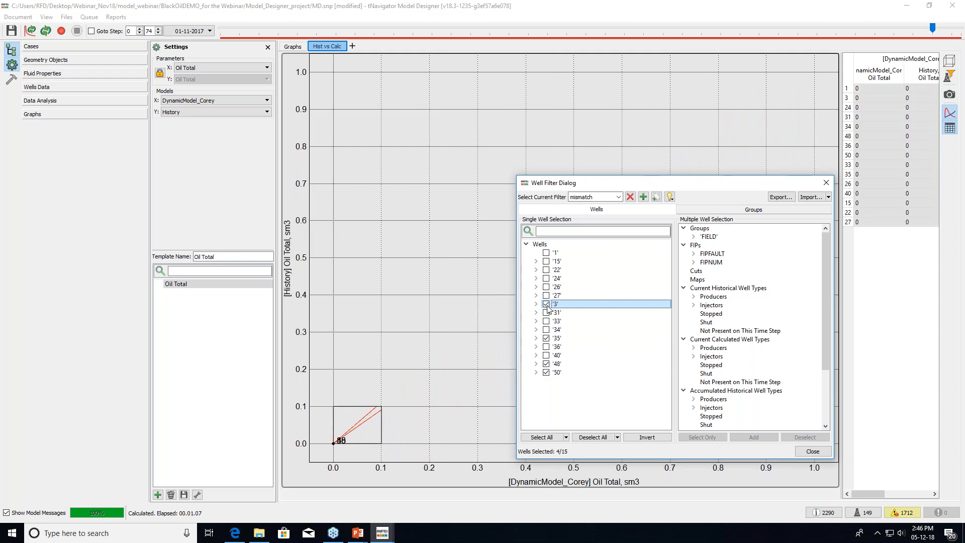
{"action": "left_click", "coordinate": [812, 452]}
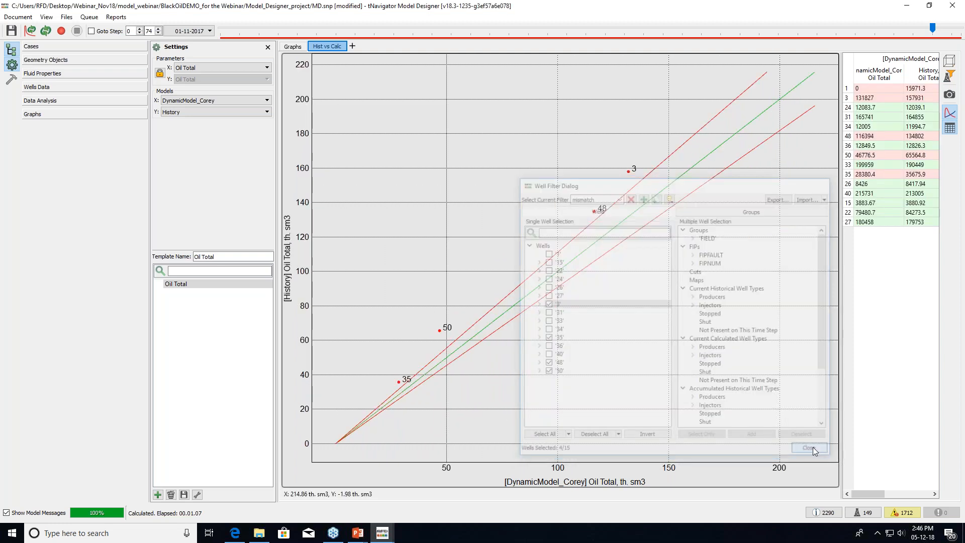
{"action": "left_click", "coordinate": [60, 61]}
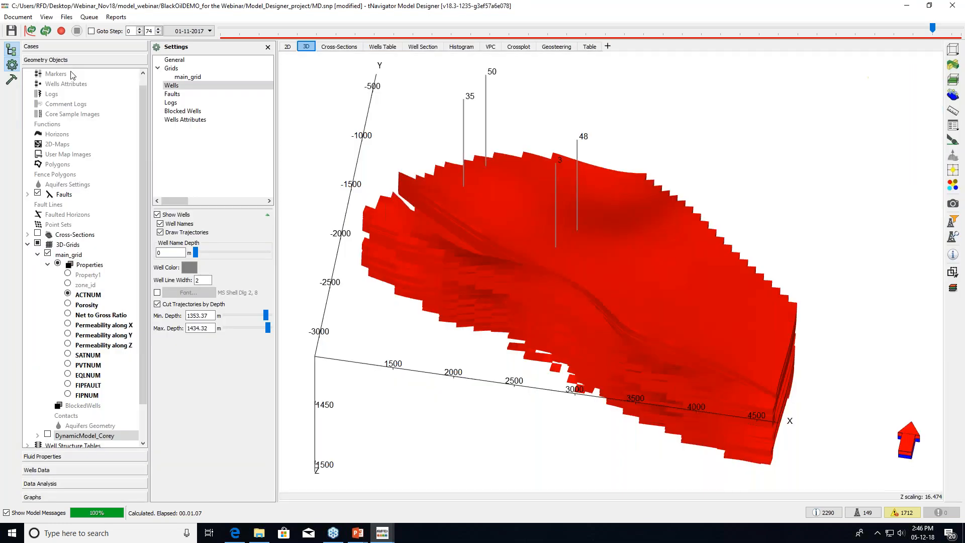
Colour the 3D grid by Porosity and adjust the viewing angle
{"action": "left_click", "coordinate": [86, 305]}
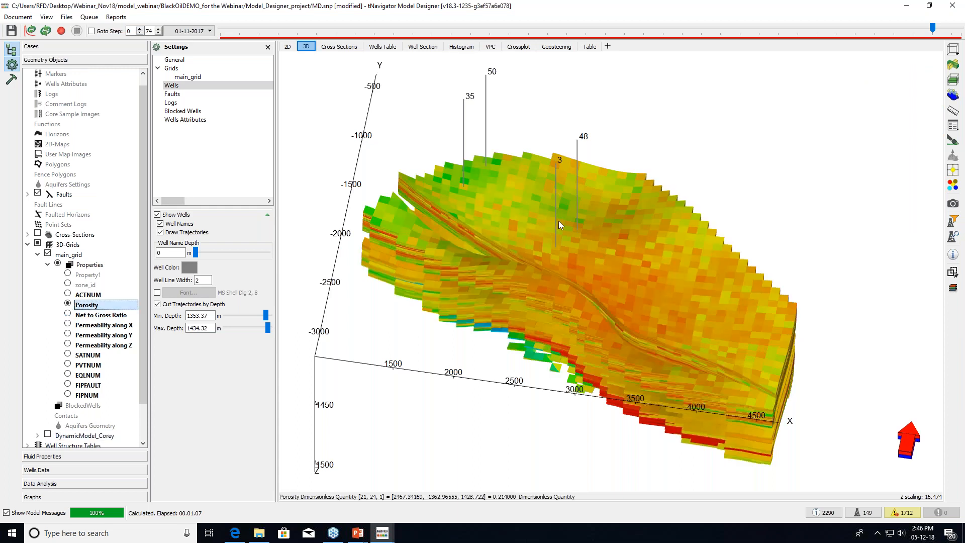
{"action": "left_click_drag", "start_coordinate": [558, 221], "coordinate": [553, 315]}
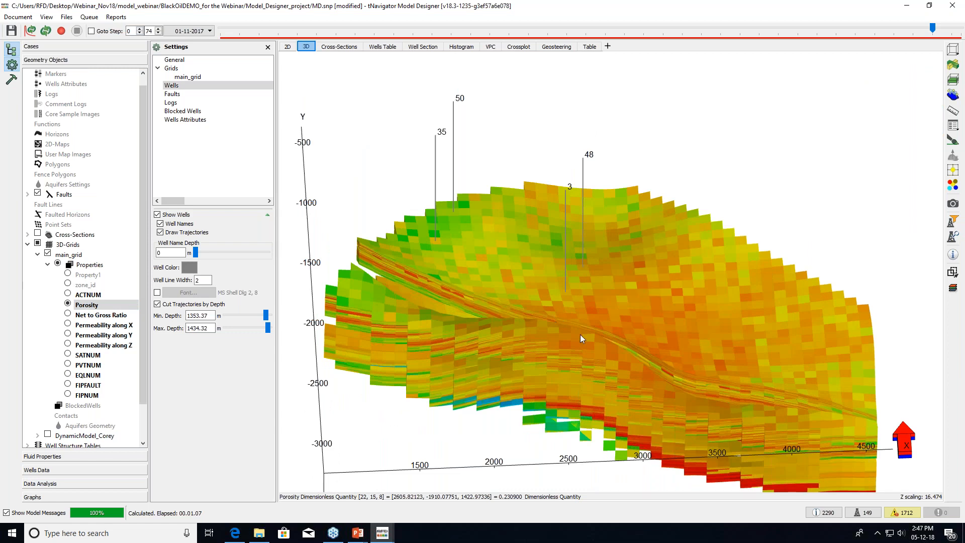
{"action": "left_click_drag", "start_coordinate": [587, 325], "coordinate": [590, 312]}
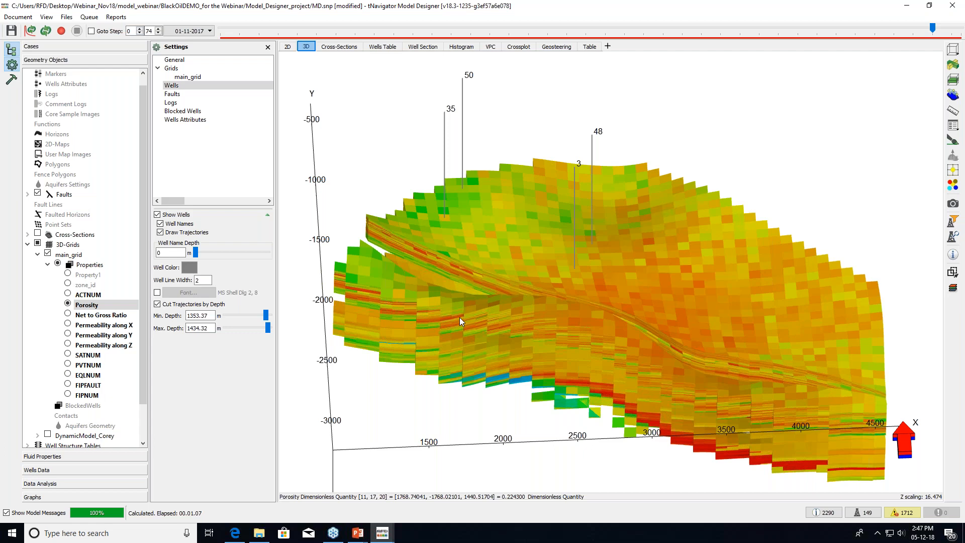
Start creating a new grid property from the Properties folder, then cancel it
{"action": "left_click", "coordinate": [92, 266]}
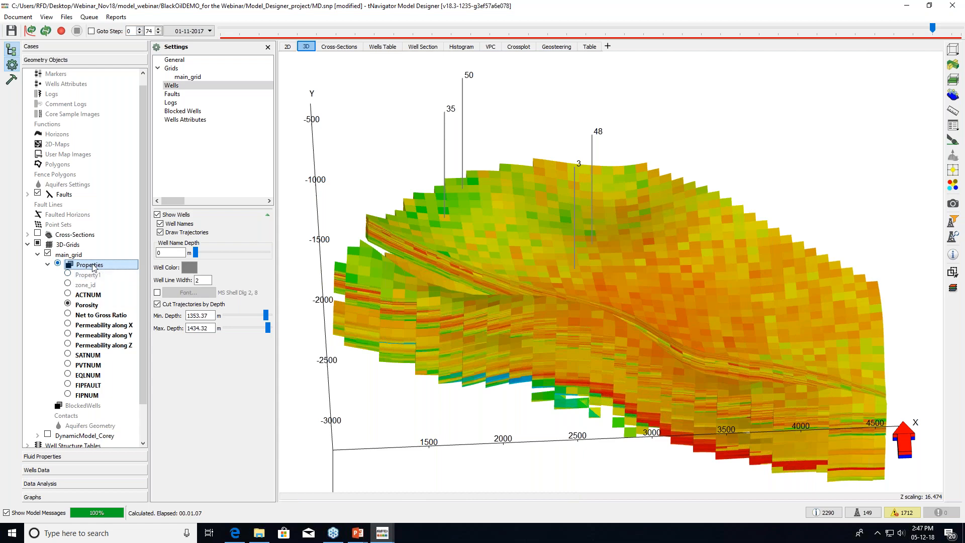
{"action": "right_click", "coordinate": [92, 268]}
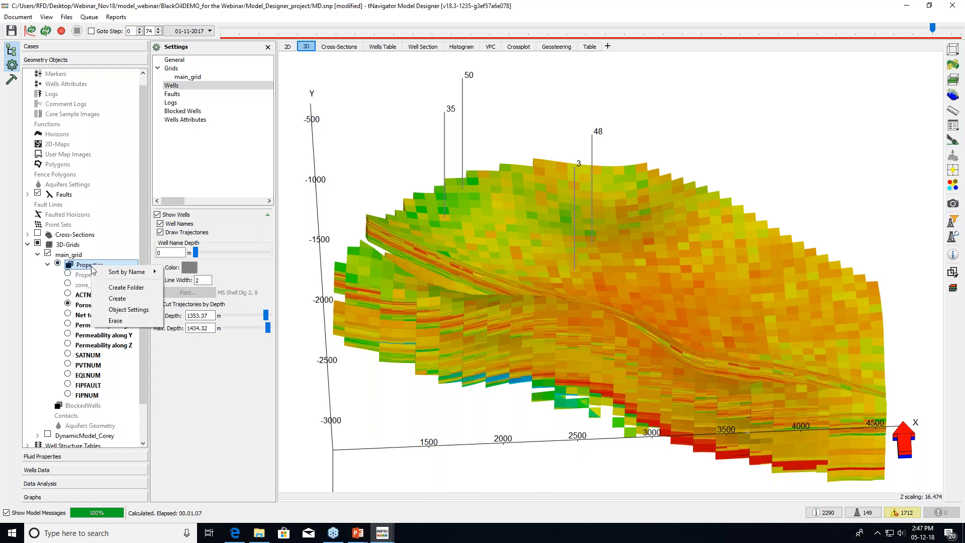
{"action": "left_click", "coordinate": [116, 300]}
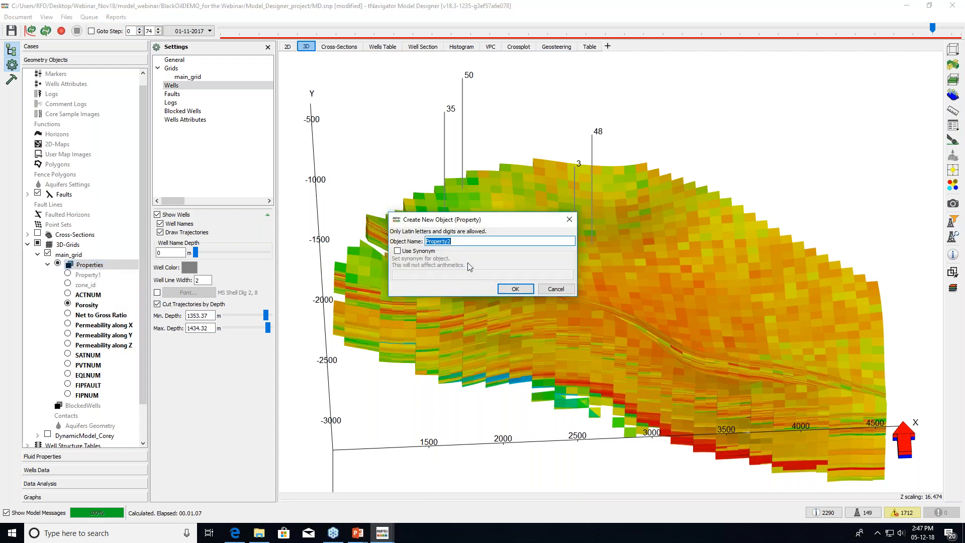
{"action": "left_click", "coordinate": [568, 221]}
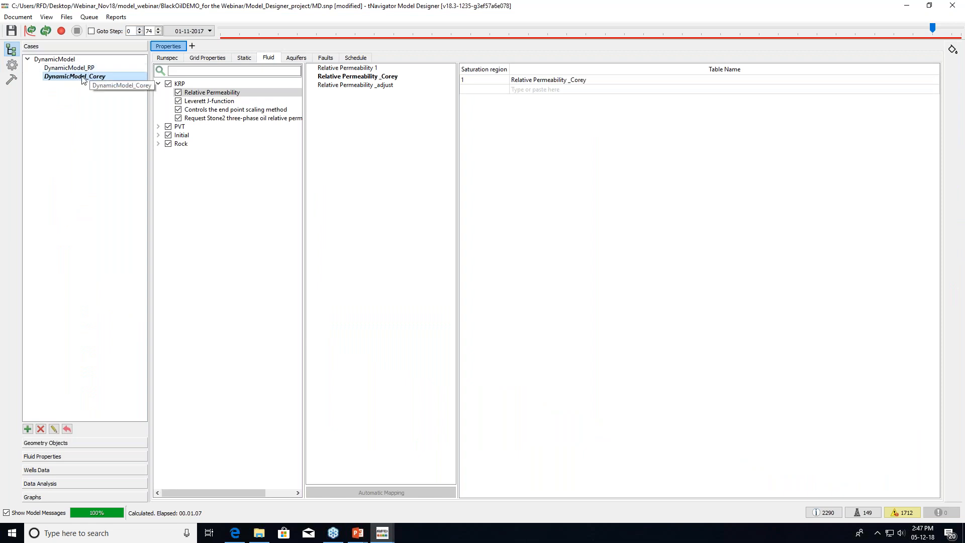
Duplicate DynamicModel_Corey as a child case named DynamicModel_Corey_permedit
{"action": "right_click", "coordinate": [84, 81]}
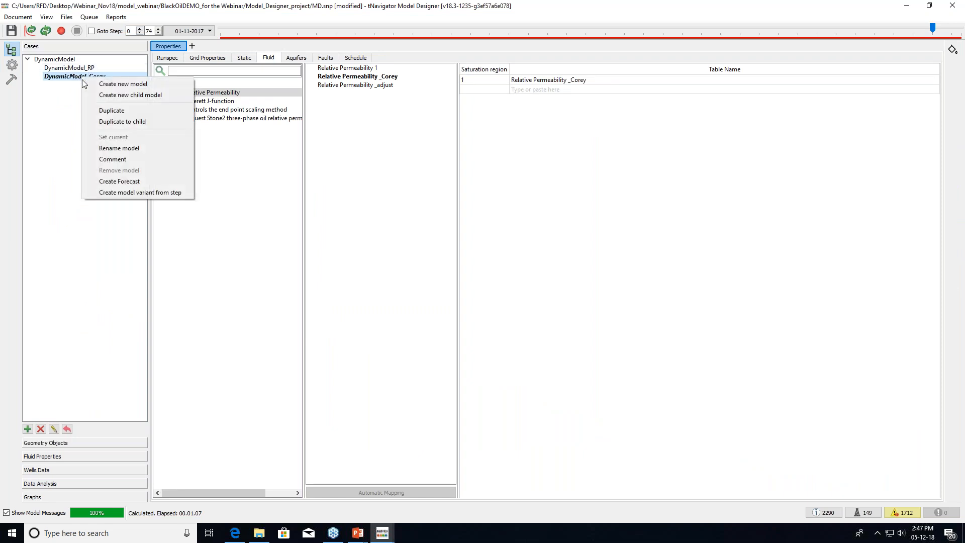
{"action": "left_click", "coordinate": [140, 125]}
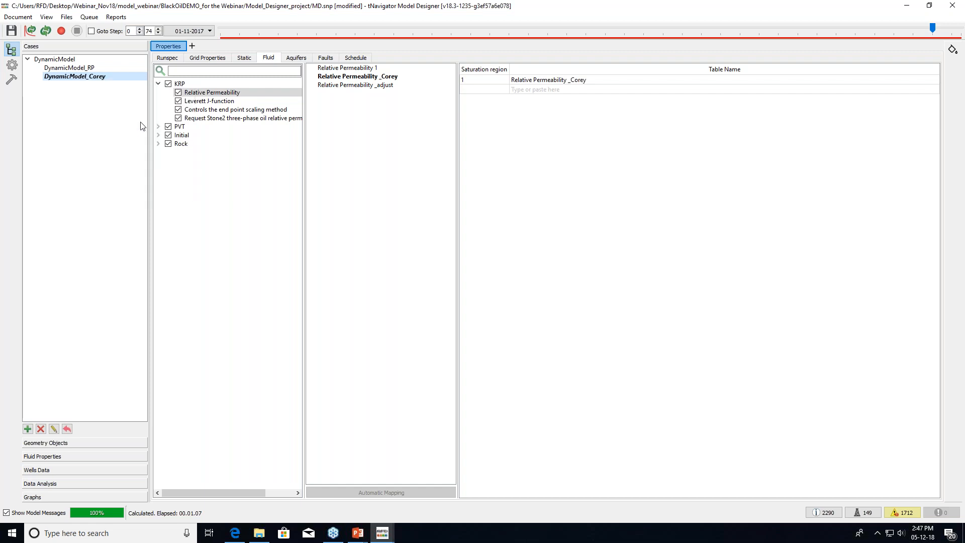
{"action": "left_click", "coordinate": [485, 242]}
{"action": "key", "text": "BackSpace"}
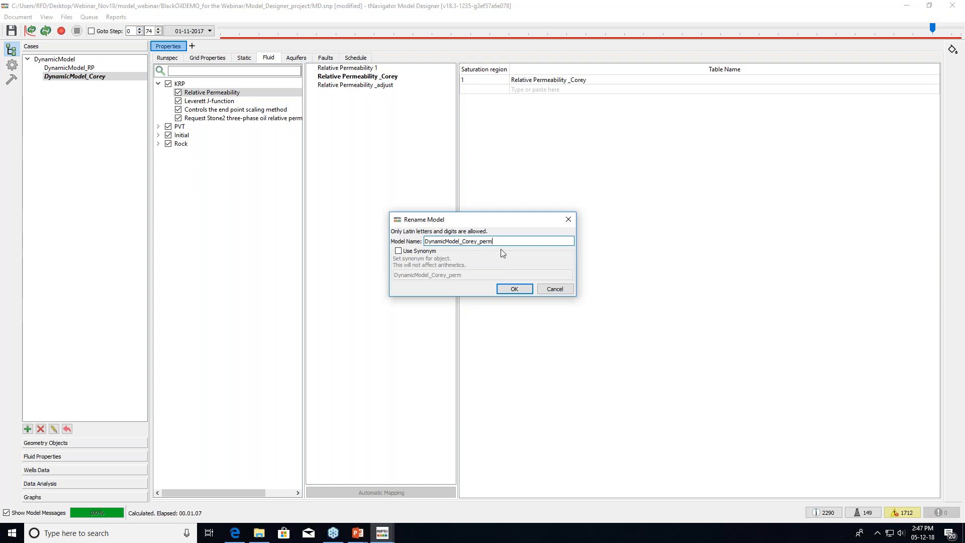
{"action": "type", "text": "_permedit"}
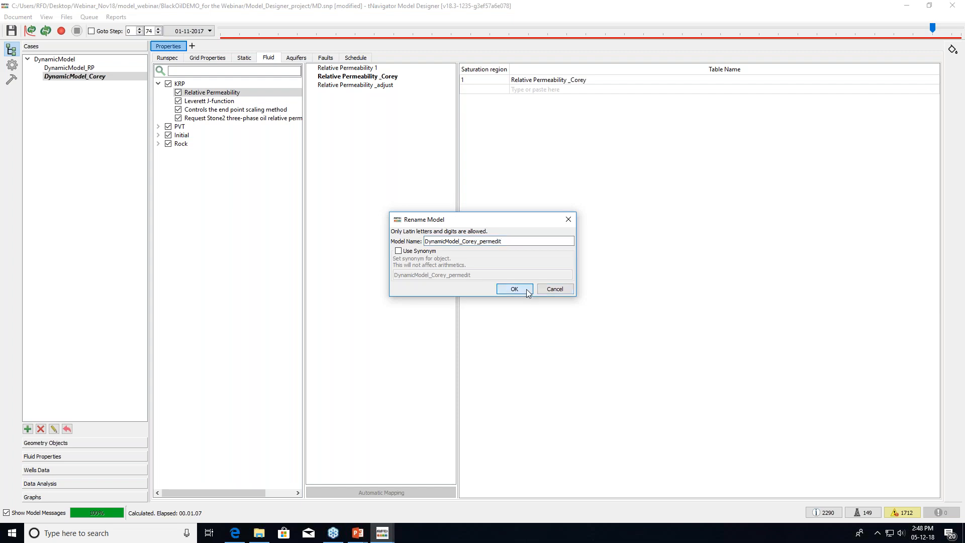
{"action": "key", "text": "Return"}
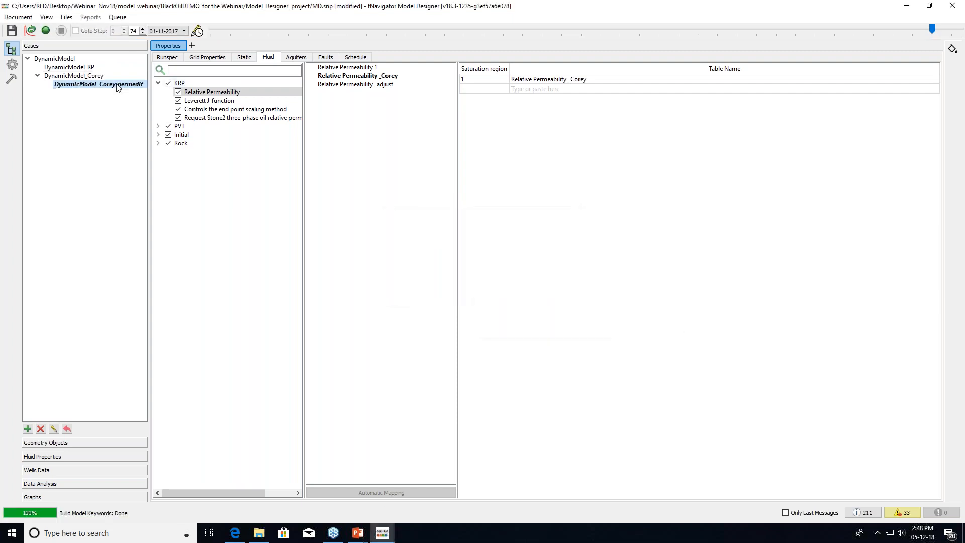
{"action": "left_click", "coordinate": [93, 442]}
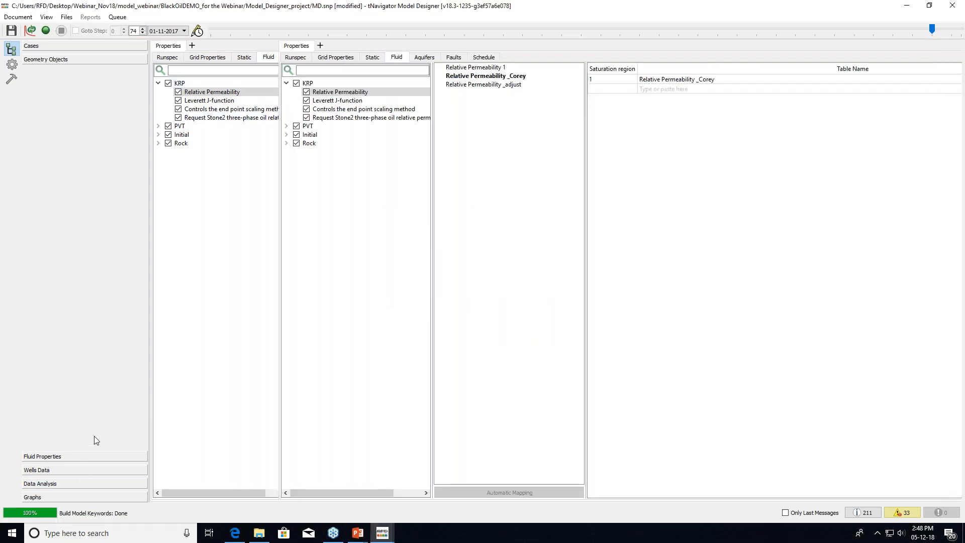
Create a new main_grid property named Zone_edit
{"action": "scroll", "coordinate": [96, 440], "scroll_direction": "down", "scroll_amount": 1}
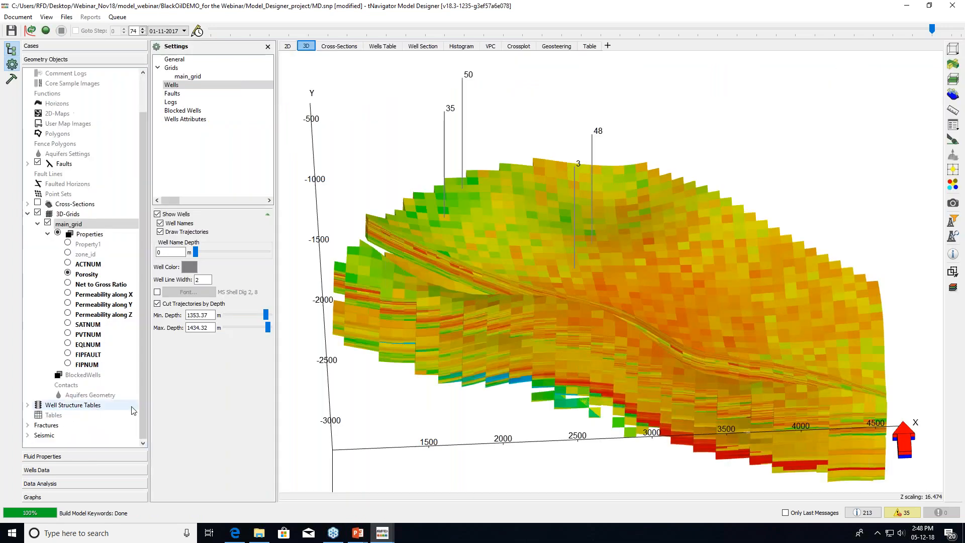
{"action": "left_click", "coordinate": [94, 236]}
{"action": "right_click", "coordinate": [94, 237]}
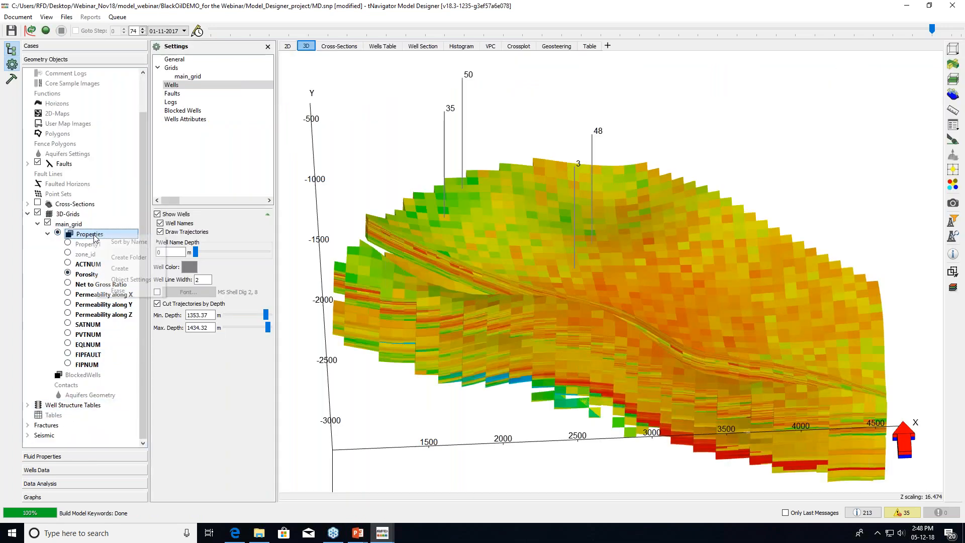
{"action": "left_click", "coordinate": [141, 274]}
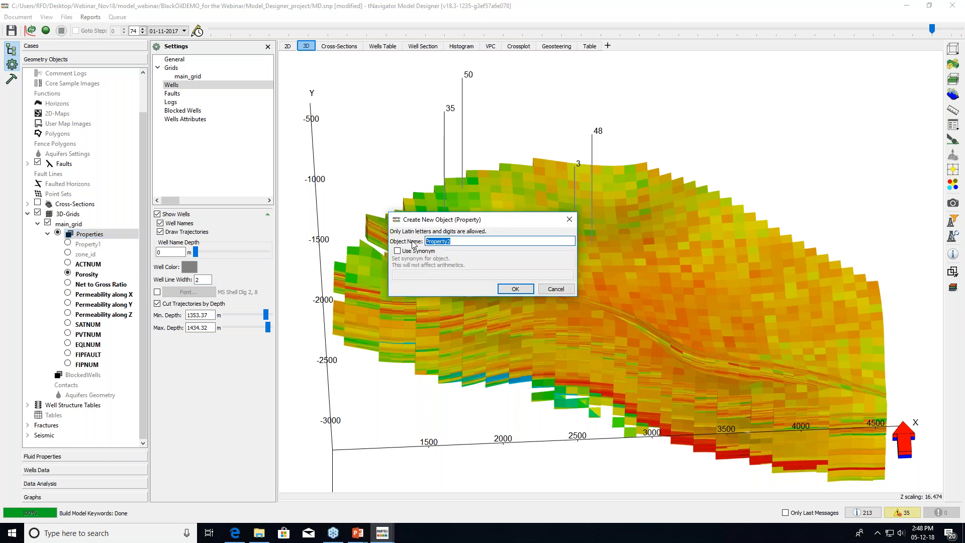
{"action": "type", "text": "Zone_edit"}
{"action": "left_click", "coordinate": [532, 289]}
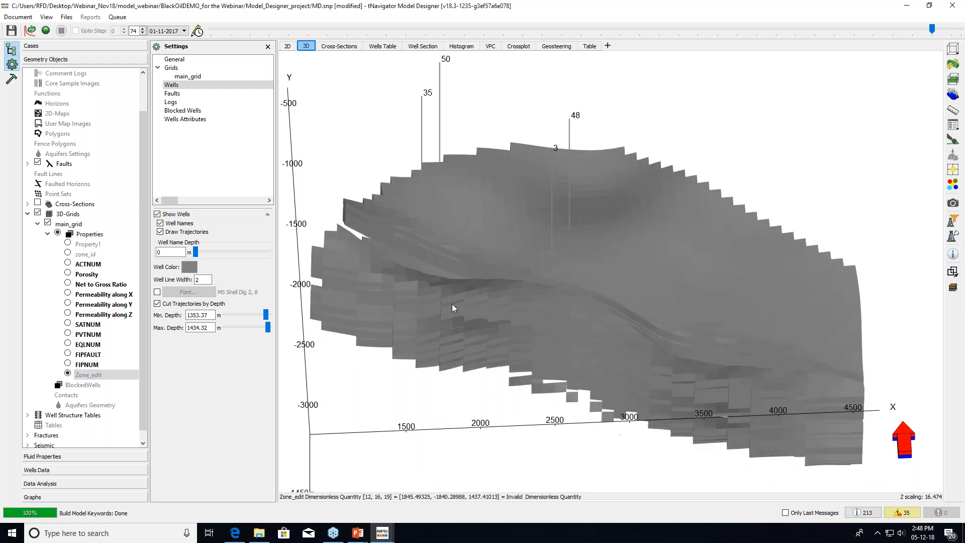
Set Zone_edit to 0 in every cell with the Calculator
{"action": "left_click", "coordinate": [11, 79]}
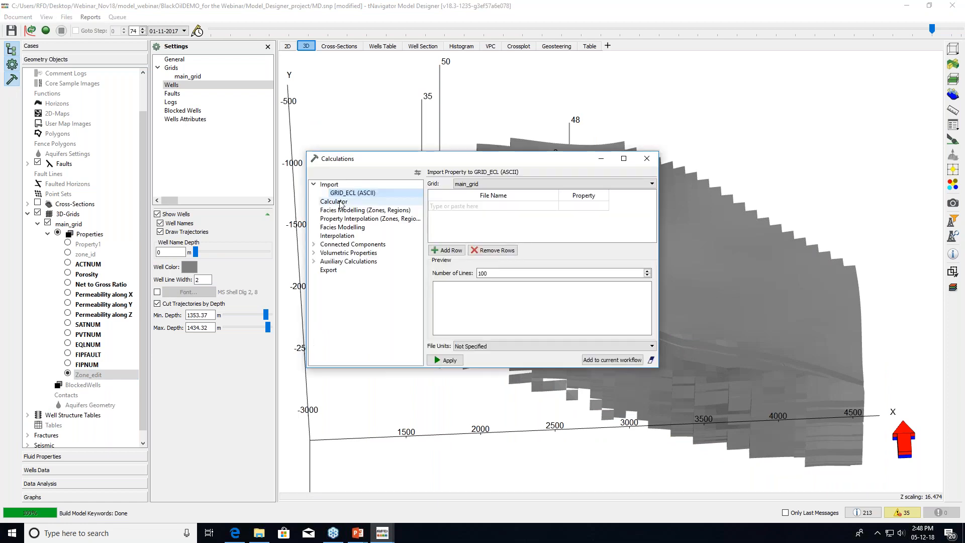
{"action": "left_click_drag", "start_coordinate": [423, 158], "coordinate": [444, 248]}
{"action": "left_click", "coordinate": [458, 308]}
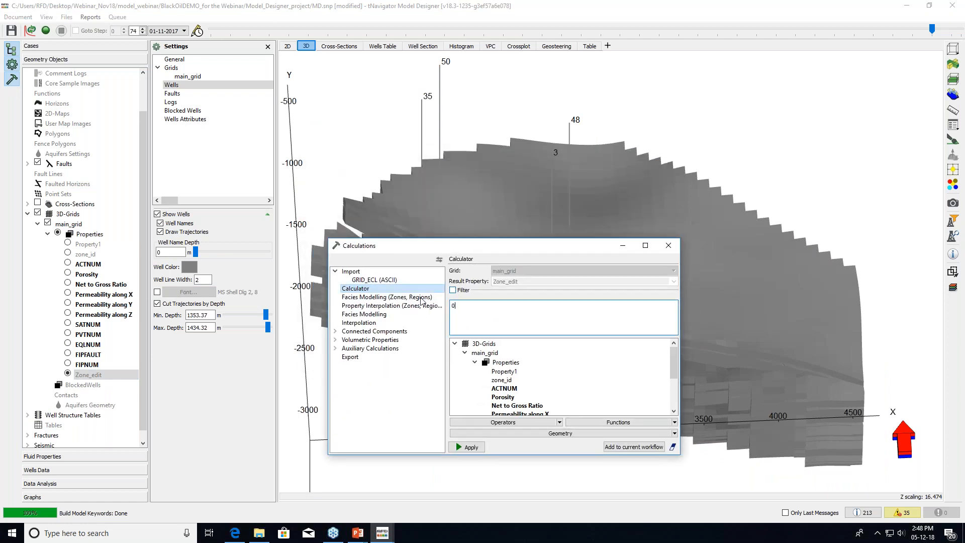
{"action": "left_click", "coordinate": [472, 447]}
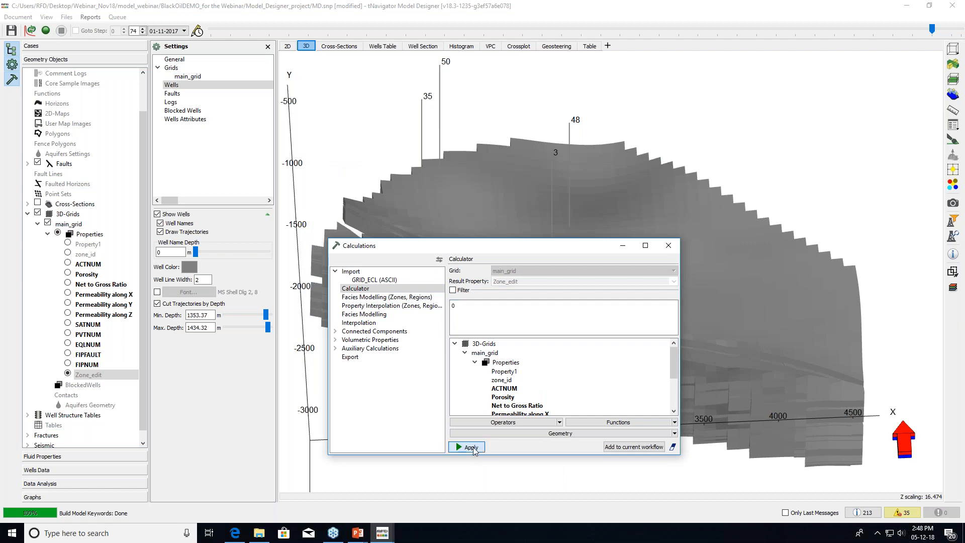
{"action": "left_click_drag", "start_coordinate": [505, 249], "coordinate": [471, 276]}
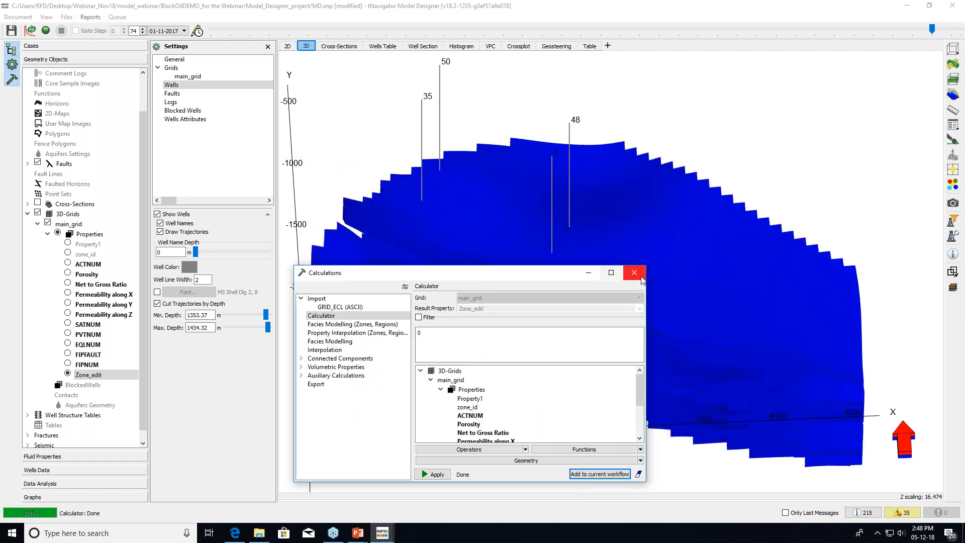
{"action": "left_click", "coordinate": [635, 276]}
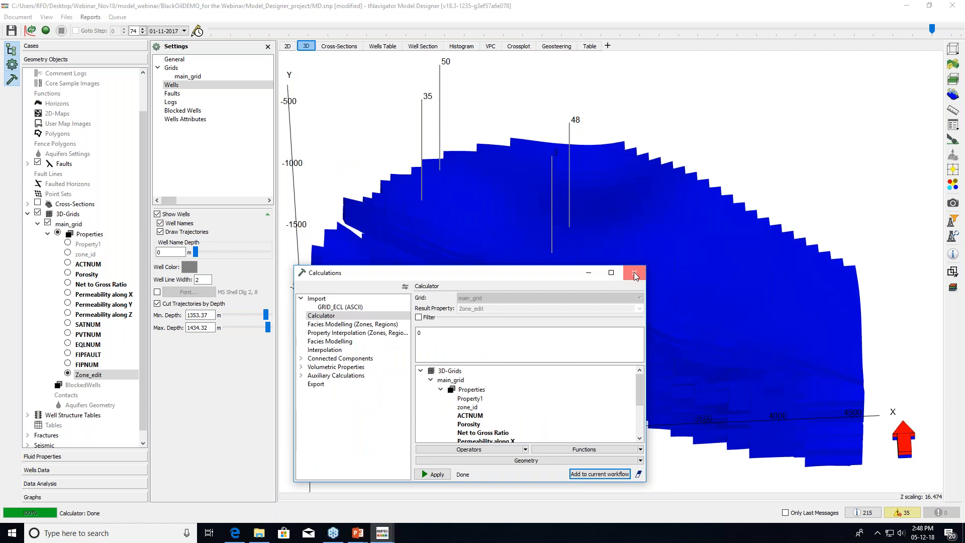
Brush-paint Zone_edit value 1 through all 128 layers over the upper area around wells 35, 48 and 3
{"action": "left_click", "coordinate": [951, 142]}
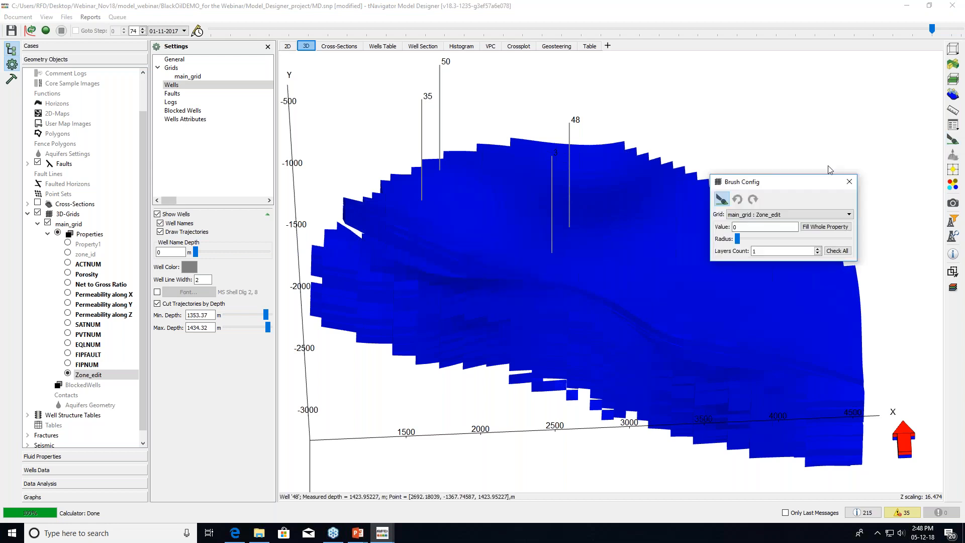
{"action": "left_click_drag", "start_coordinate": [742, 226], "coordinate": [753, 224]}
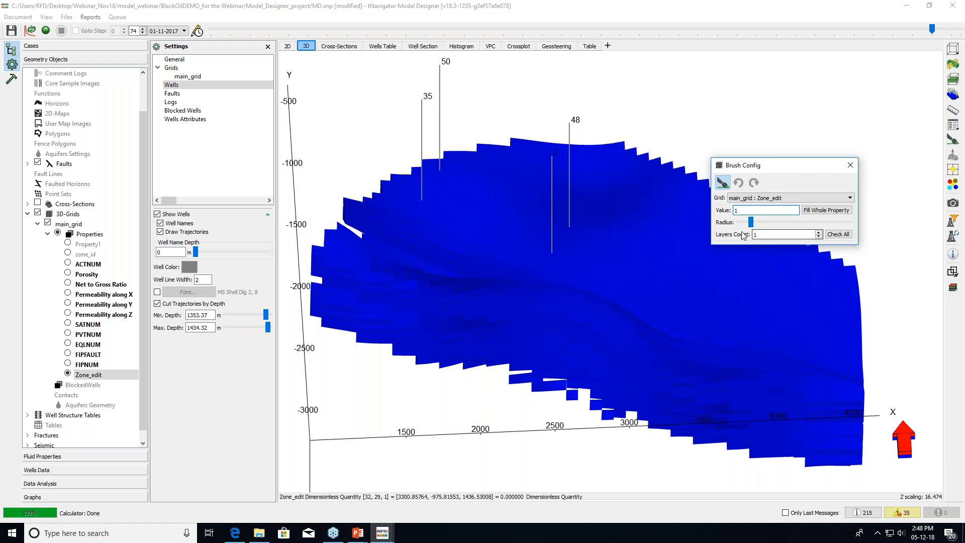
{"action": "left_click", "coordinate": [831, 235]}
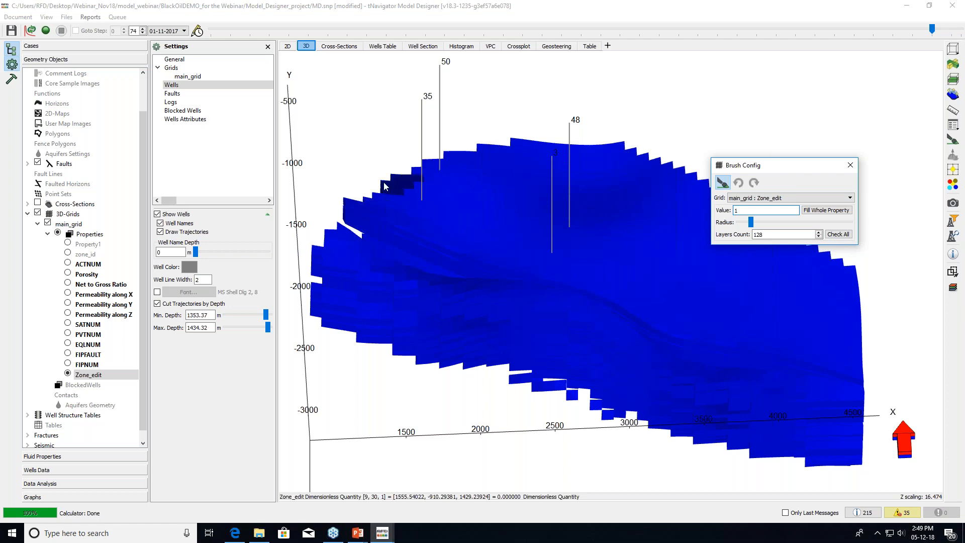
{"action": "left_click_drag", "start_coordinate": [751, 222], "coordinate": [758, 222]}
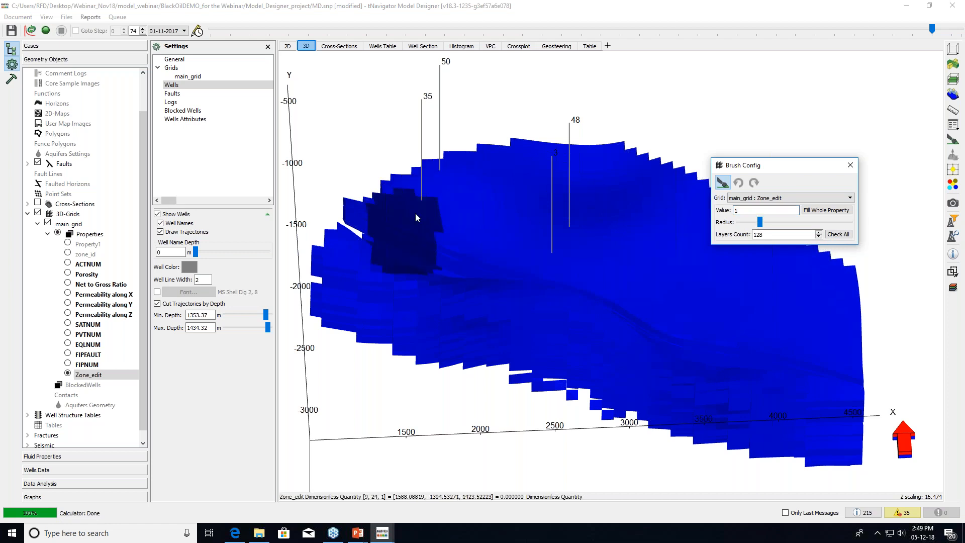
{"action": "mouse_move", "coordinate": [381, 195]}
{"action": "left_mouse_down"}
{"action": "mouse_move", "coordinate": [475, 162]}
{"action": "mouse_move", "coordinate": [544, 162]}
{"action": "mouse_move", "coordinate": [497, 241]}
{"action": "mouse_move", "coordinate": [598, 161]}
{"action": "mouse_move", "coordinate": [526, 254]}
{"action": "mouse_move", "coordinate": [546, 252]}
{"action": "mouse_move", "coordinate": [605, 160]}
{"action": "left_mouse_up"}
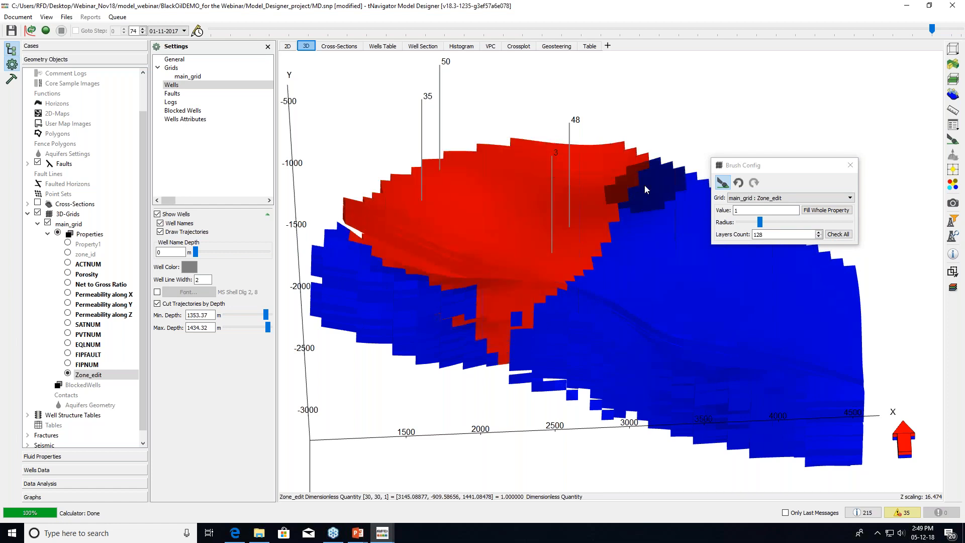
{"action": "left_click", "coordinate": [849, 166]}
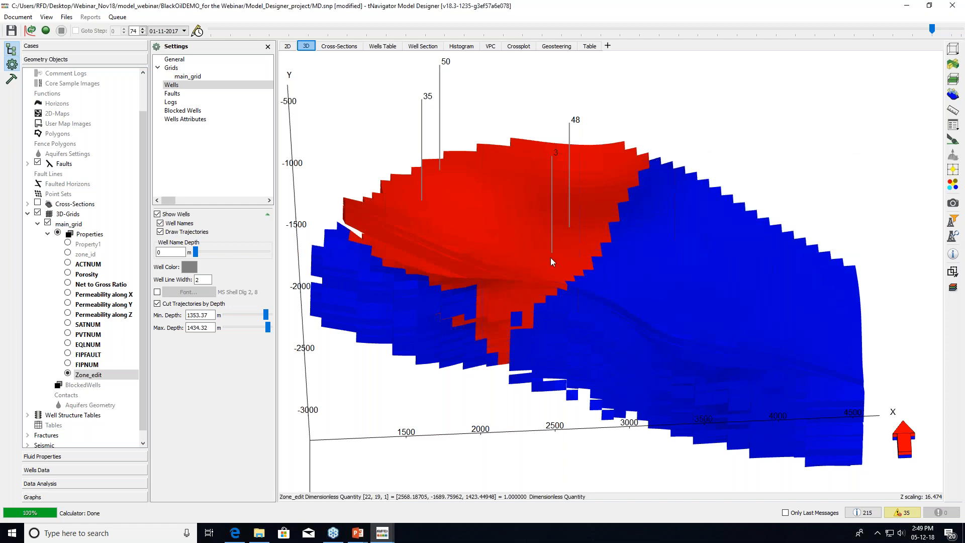
{"action": "left_click_drag", "start_coordinate": [551, 263], "coordinate": [554, 278]}
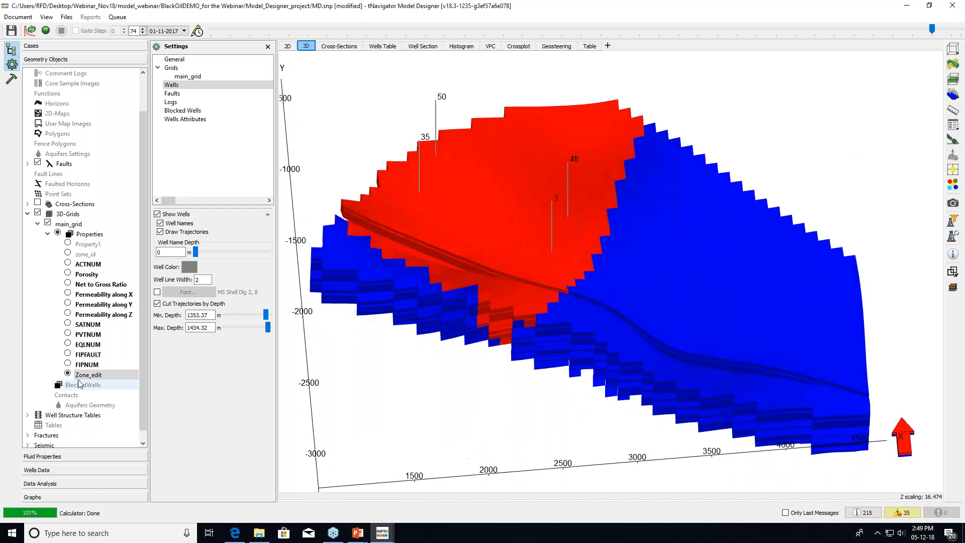
Create another main_grid property named Permx_edit
{"action": "right_click", "coordinate": [99, 234]}
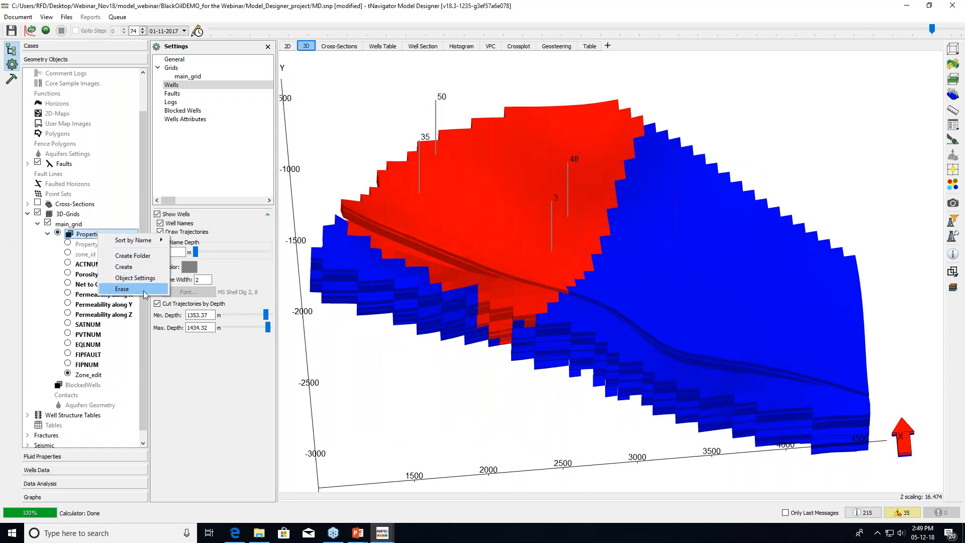
{"action": "left_click", "coordinate": [124, 267]}
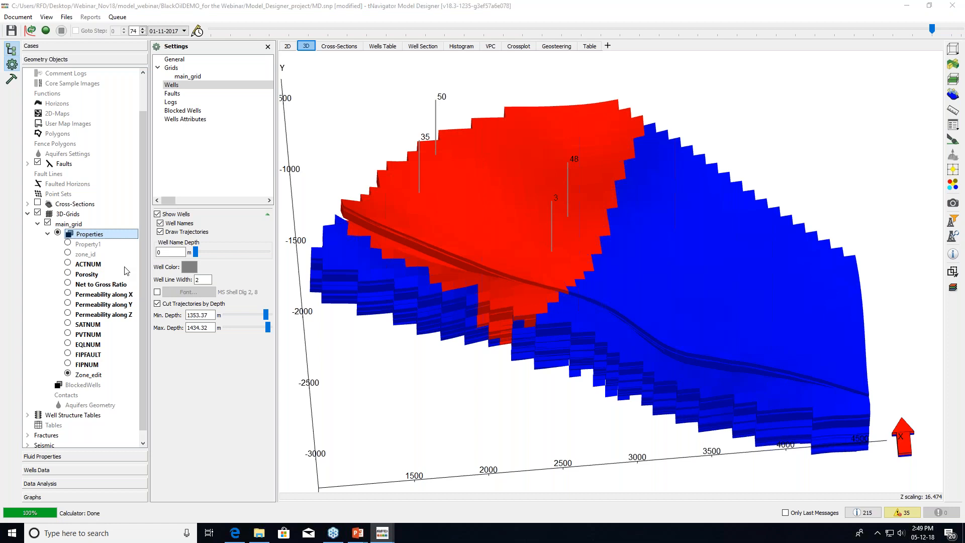
{"action": "type", "text": "Pe"}
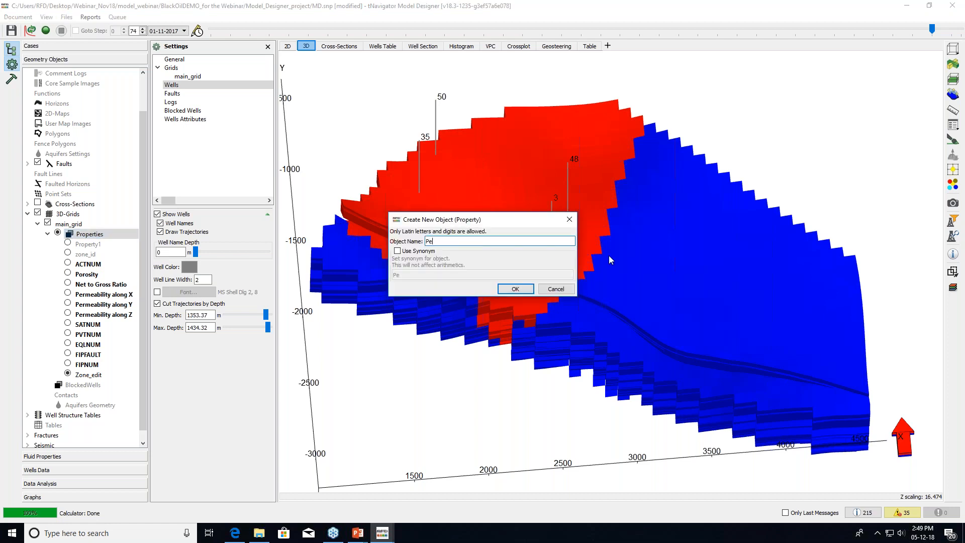
{"action": "type", "text": "rmx_edit"}
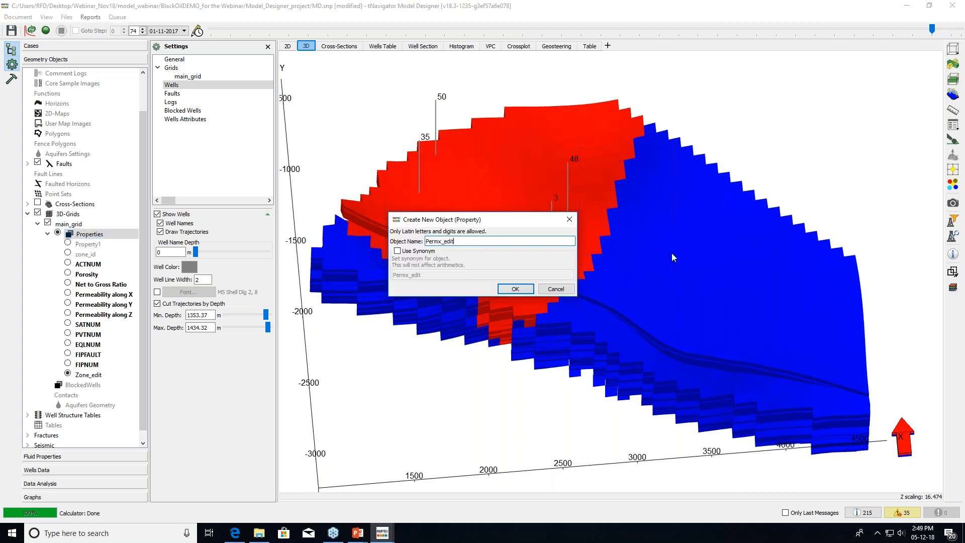
{"action": "left_click", "coordinate": [515, 289]}
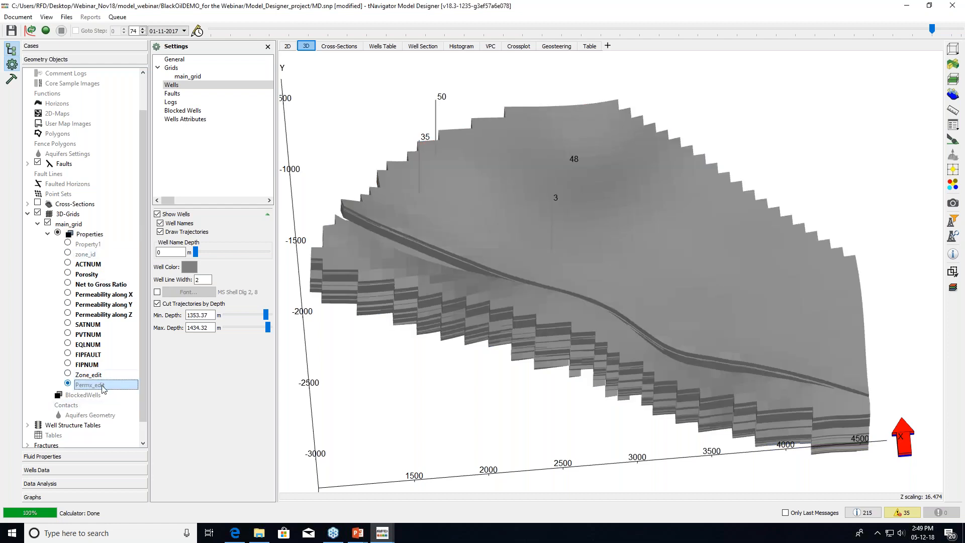
Replace the Permx_edit Calculator formula with an if-then conditional template
{"action": "left_click", "coordinate": [12, 81]}
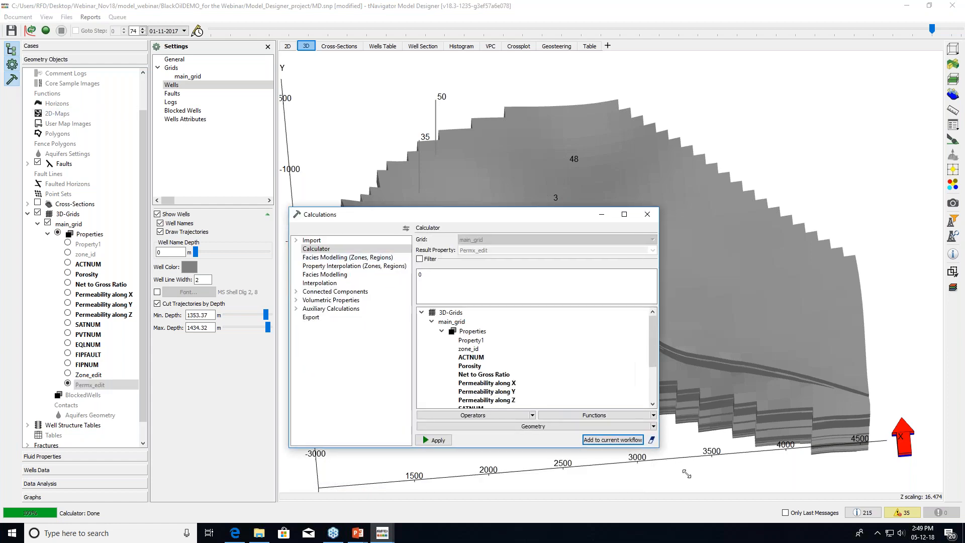
{"action": "left_click_drag", "start_coordinate": [490, 203], "coordinate": [449, 159]}
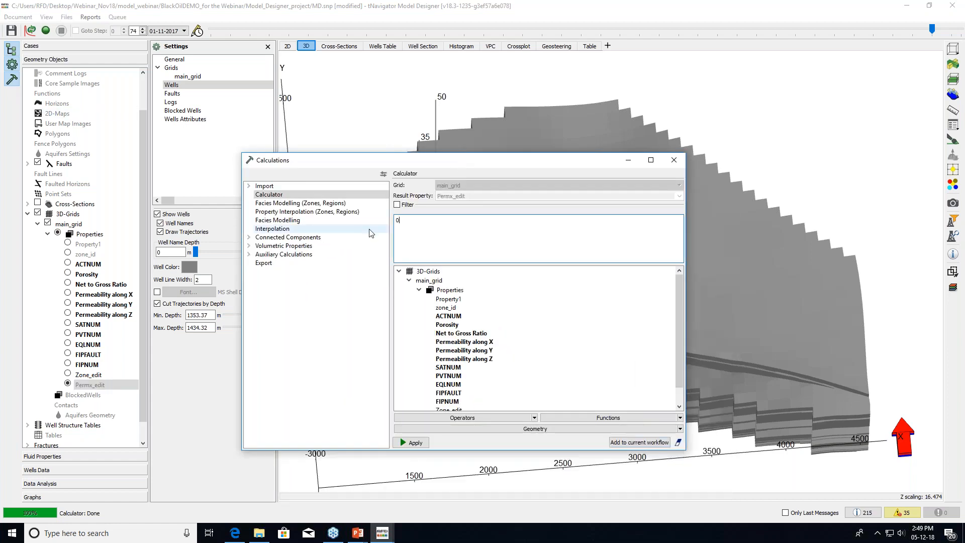
{"action": "left_click", "coordinate": [399, 226]}
{"action": "double_click", "coordinate": [399, 226]}
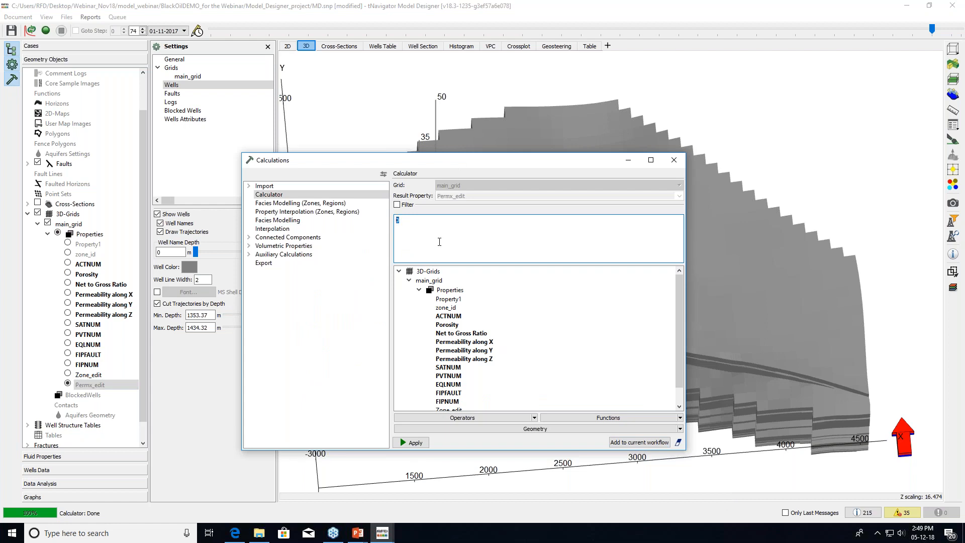
{"action": "left_click", "coordinate": [534, 418]}
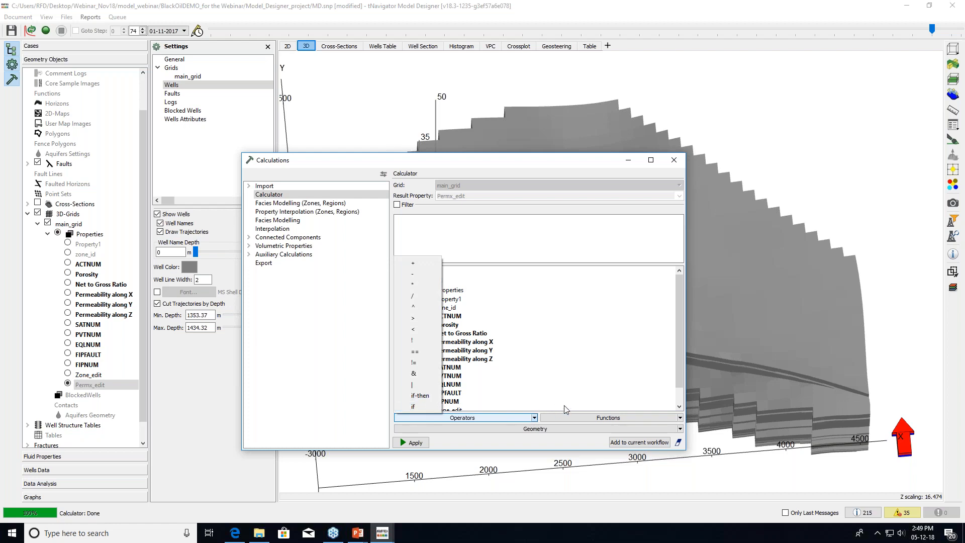
{"action": "left_click", "coordinate": [535, 418]}
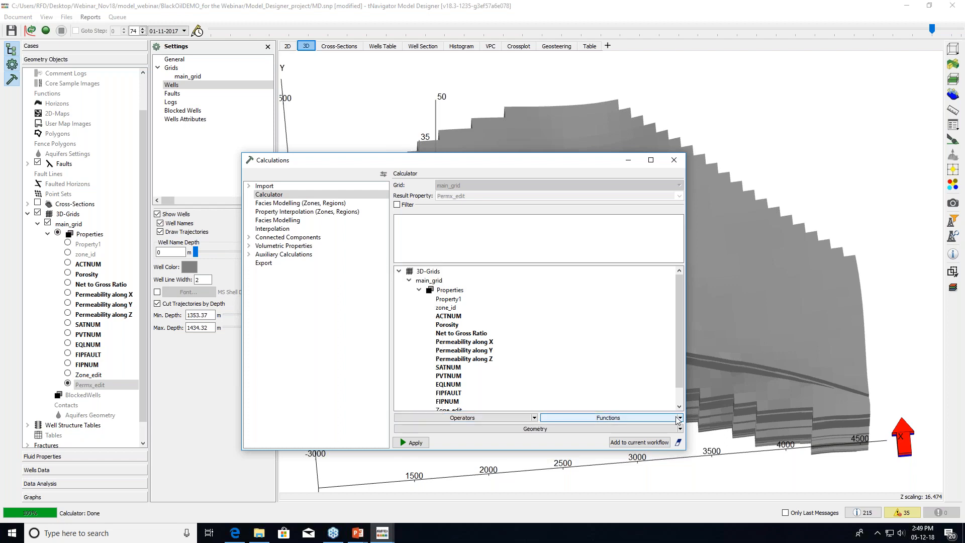
{"action": "left_click", "coordinate": [679, 418]}
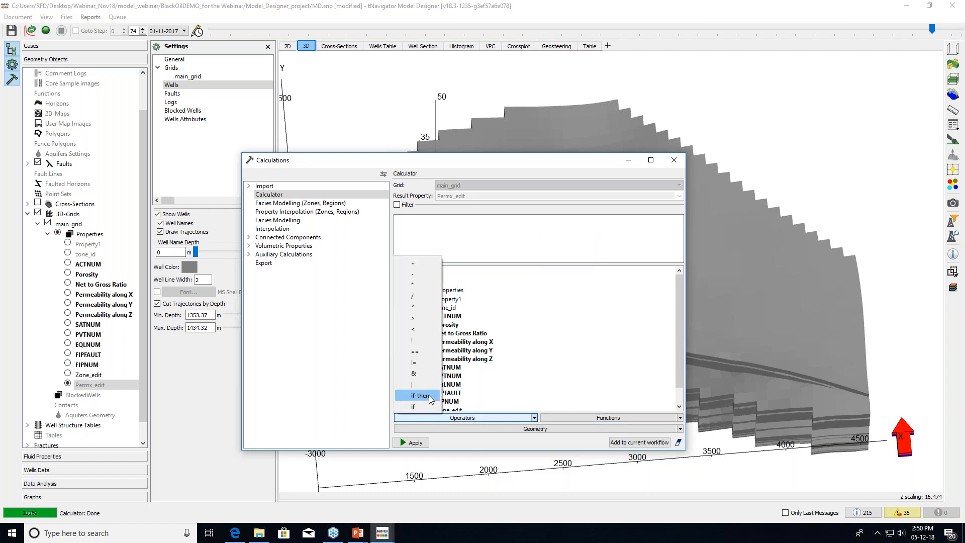
{"action": "left_click", "coordinate": [422, 395]}
Fill in the condition Zone_edit==1 with PERMX*2.5 as its value
{"action": "double_click", "coordinate": [401, 220]}
{"action": "key", "text": "Delete"}
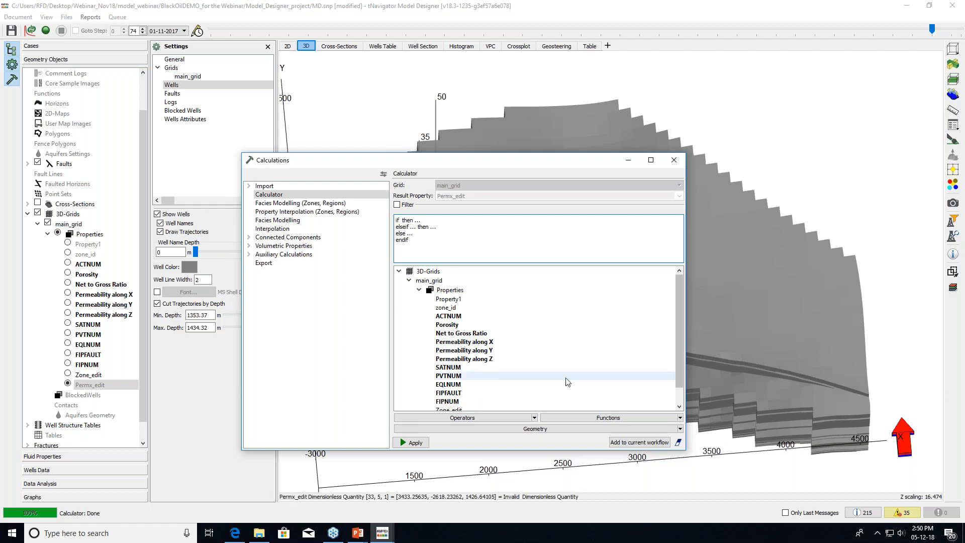
{"action": "scroll", "coordinate": [490, 394], "scroll_direction": "down", "scroll_amount": 1}
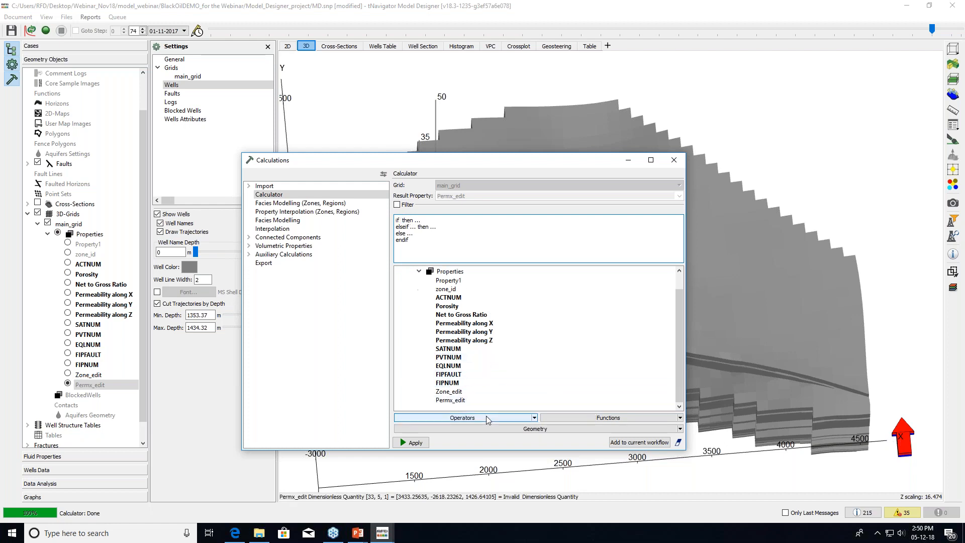
{"action": "double_click", "coordinate": [458, 392]}
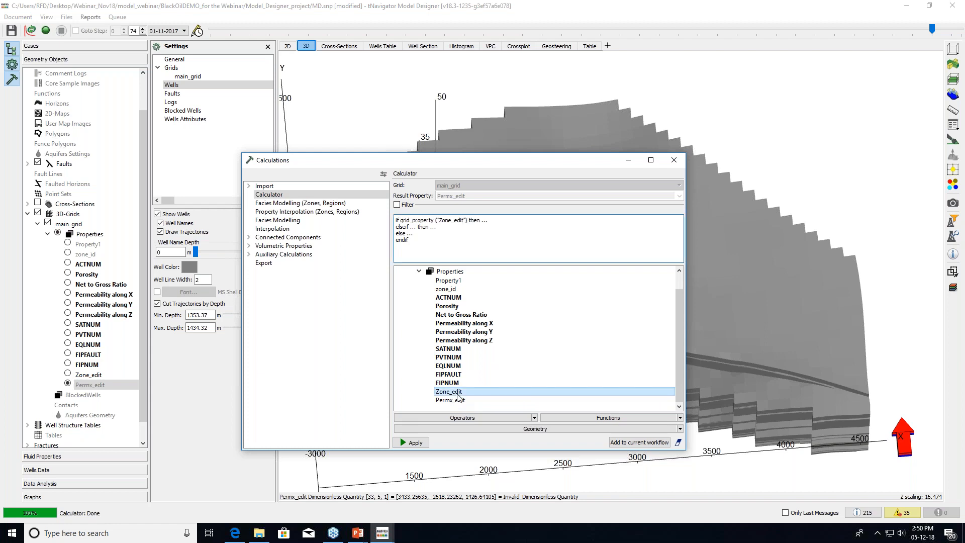
{"action": "type", "text": "=="}
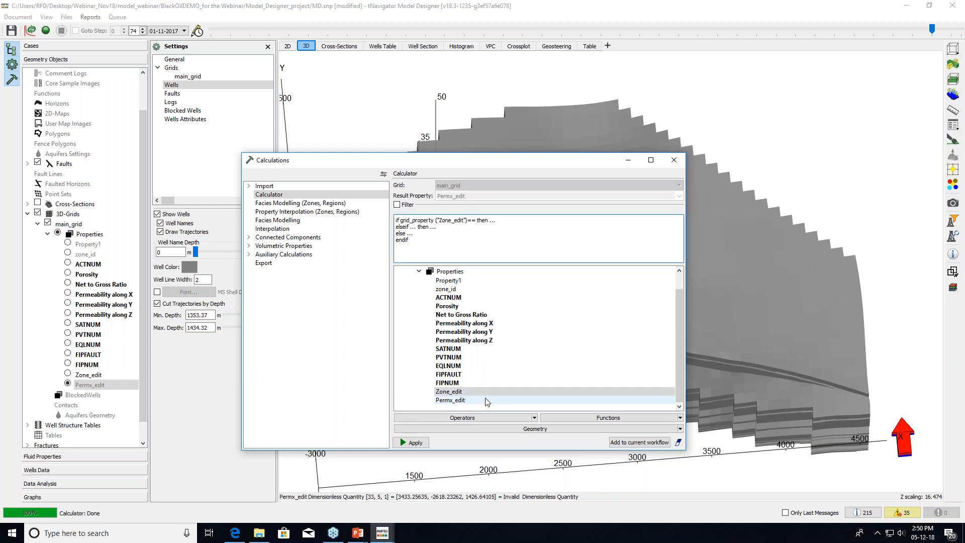
{"action": "type", "text": "1"}
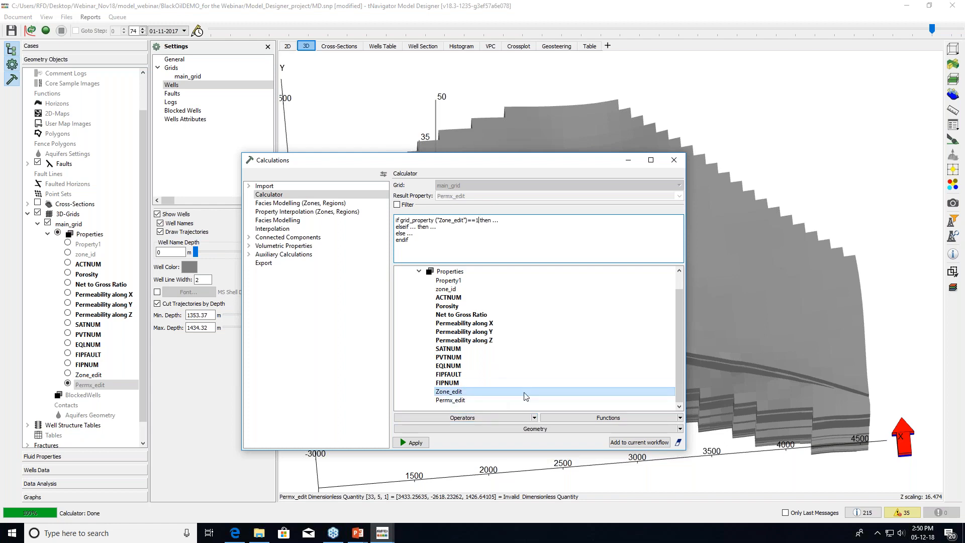
{"action": "double_click", "coordinate": [496, 220]}
{"action": "key", "text": "BackSpace"}
{"action": "left_click", "coordinate": [472, 324]}
{"action": "double_click", "coordinate": [473, 324]}
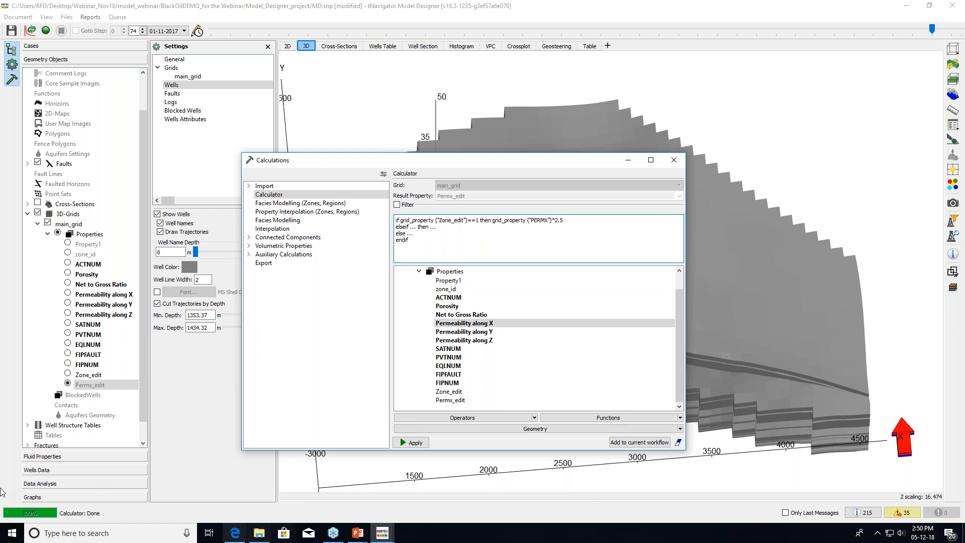
Remove the elseif line, use plain PERMX elsewhere, and apply the formula to Permx_edit
{"action": "left_click_drag", "start_coordinate": [396, 227], "coordinate": [452, 229]}
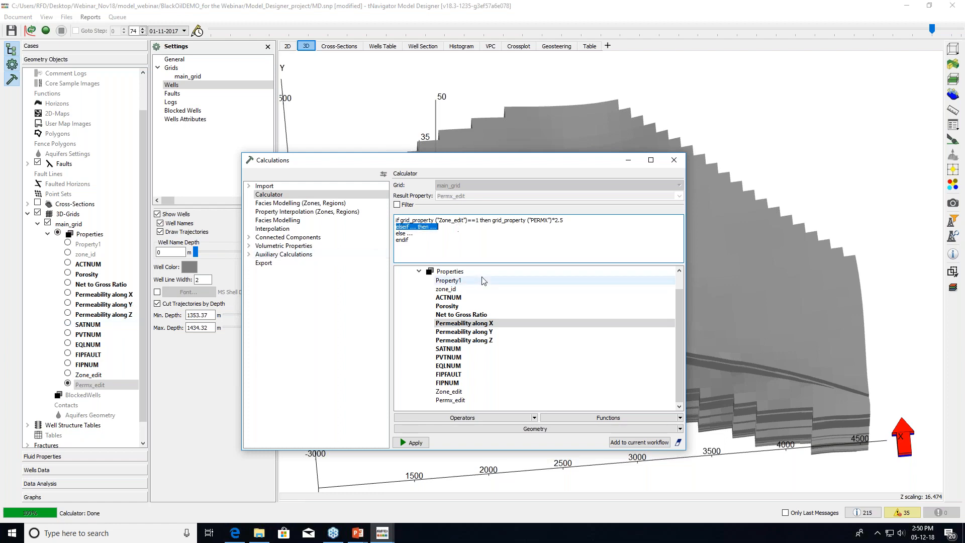
{"action": "key", "text": "Delete"}
{"action": "key", "text": "Delete"}
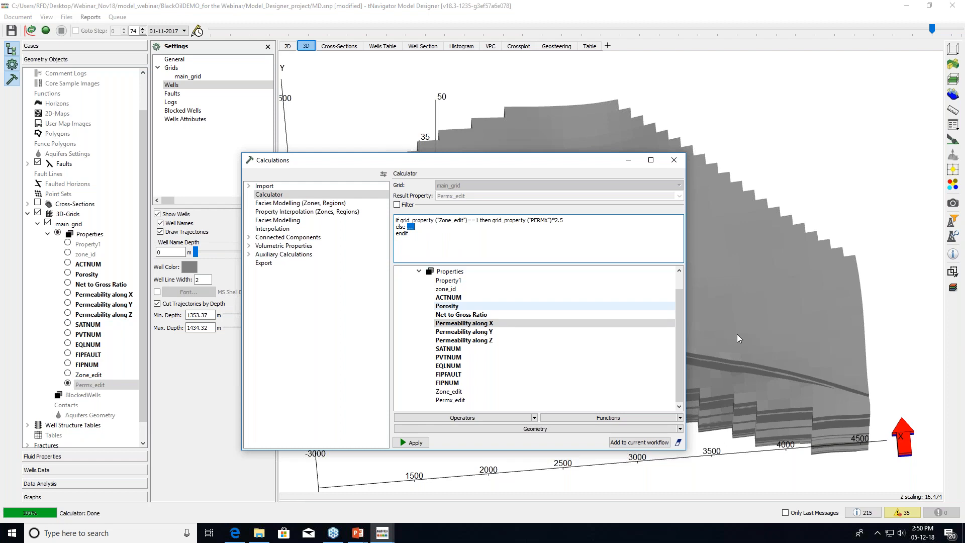
{"action": "double_click", "coordinate": [486, 324]}
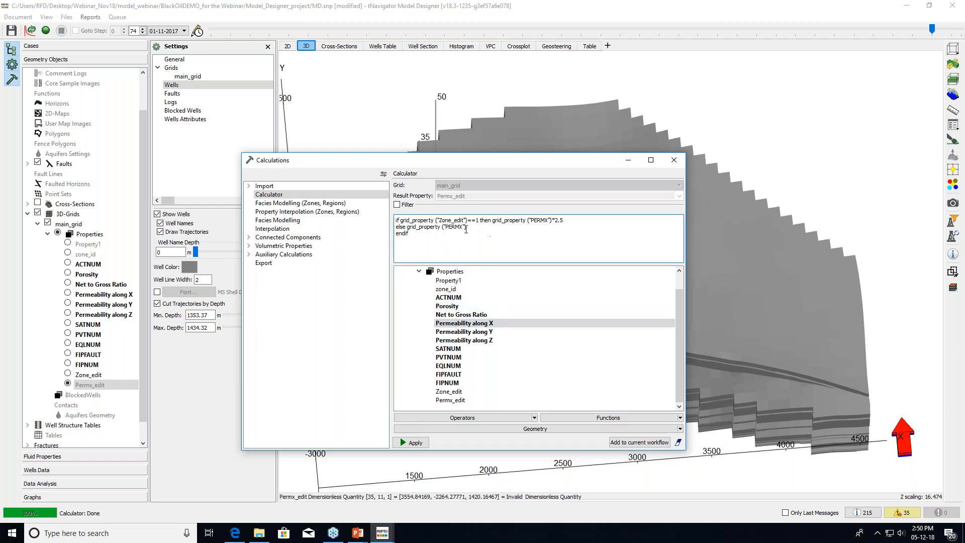
{"action": "left_click", "coordinate": [410, 443]}
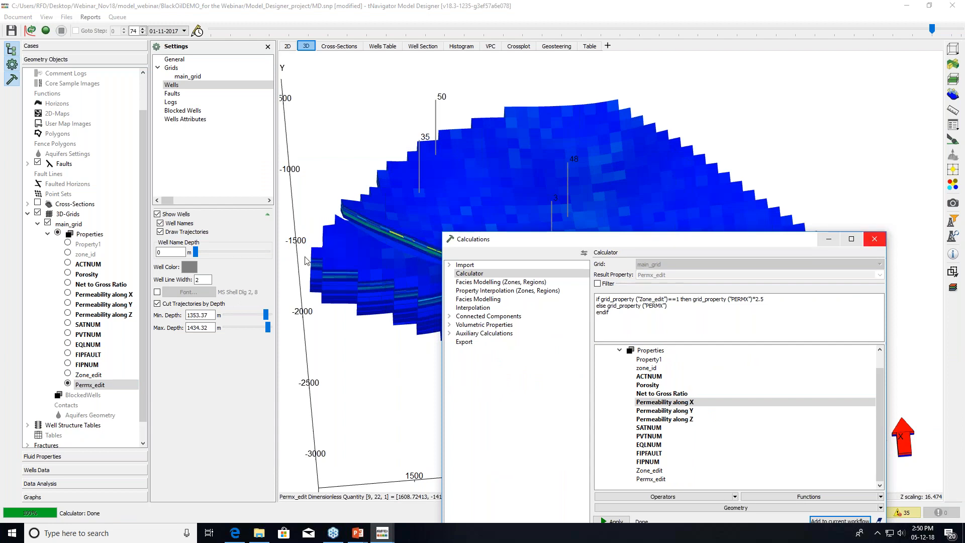
{"action": "left_click", "coordinate": [873, 239]}
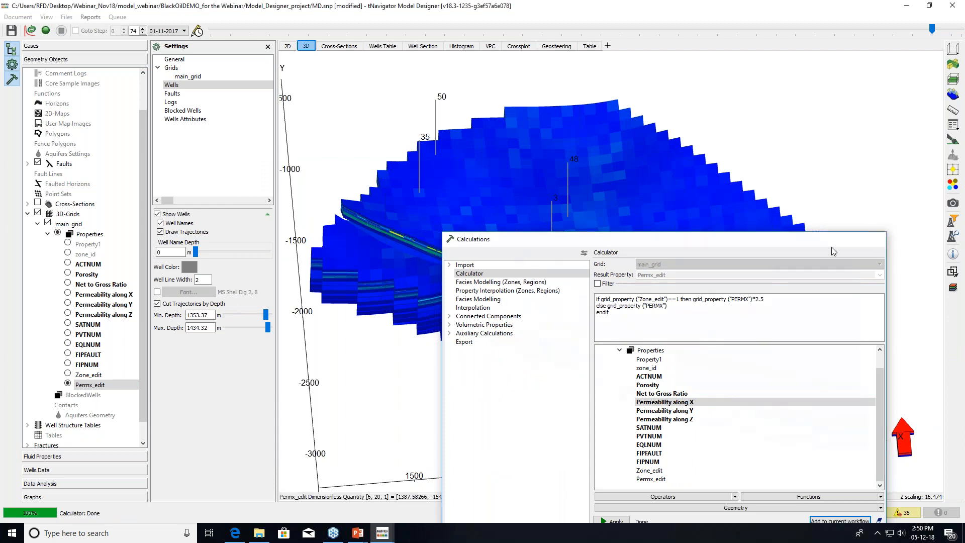
{"action": "right_click", "coordinate": [83, 385]}
Duplicate Permx_edit as a new property named Permy_edit
{"action": "left_click", "coordinate": [115, 417]}
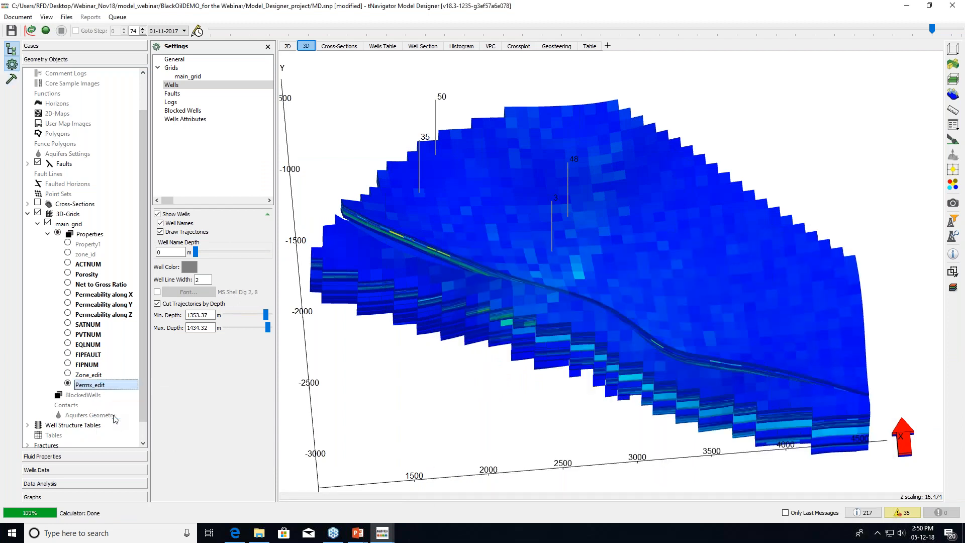
{"action": "left_click", "coordinate": [441, 242]}
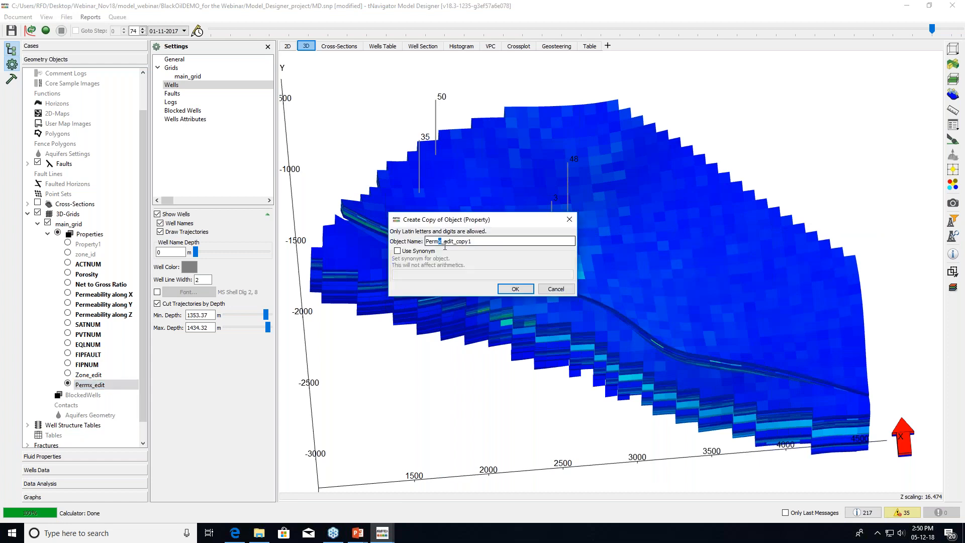
{"action": "type", "text": "y"}
{"action": "left_click_drag", "start_coordinate": [455, 243], "coordinate": [540, 238]}
{"action": "key", "text": "BackSpace"}
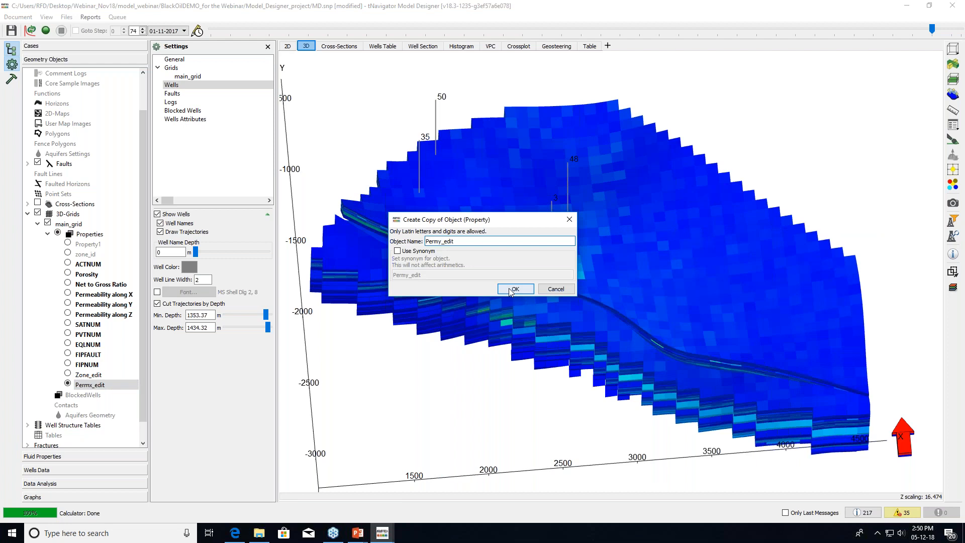
{"action": "left_click", "coordinate": [526, 290]}
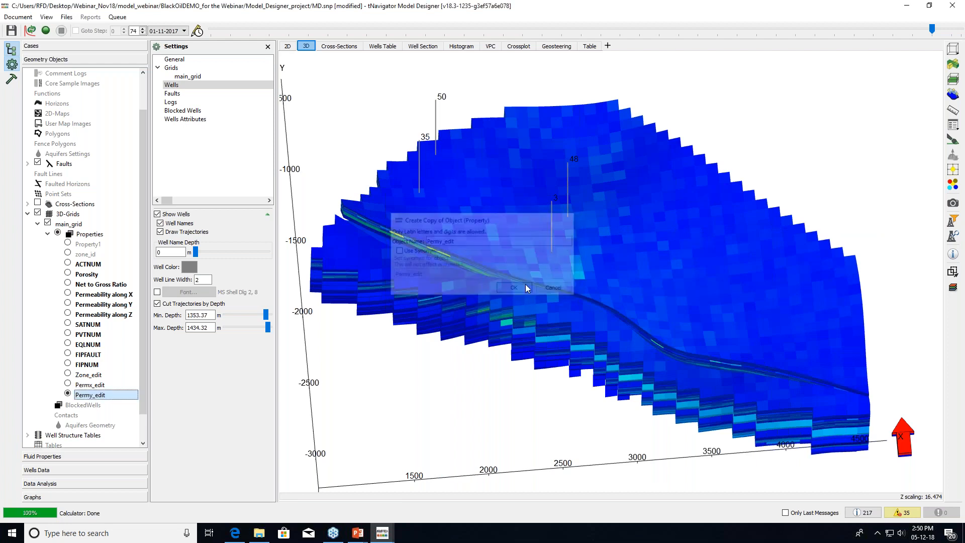
Duplicate Permy_edit as a new property named Permz_edit
{"action": "right_click", "coordinate": [99, 395]}
{"action": "left_click", "coordinate": [130, 423]}
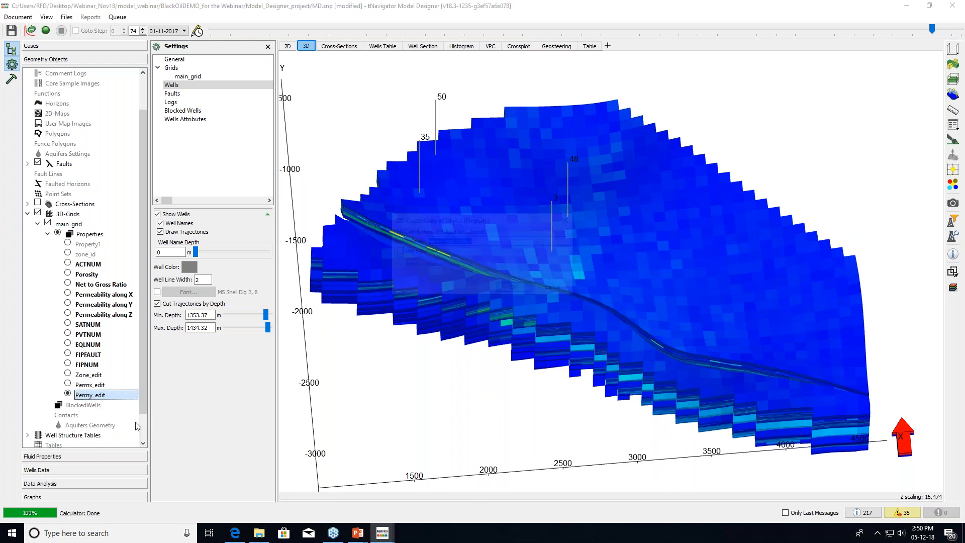
{"action": "left_click_drag", "start_coordinate": [438, 241], "coordinate": [544, 241]}
{"action": "type", "text": "z"}
{"action": "key", "text": "BackSpace"}
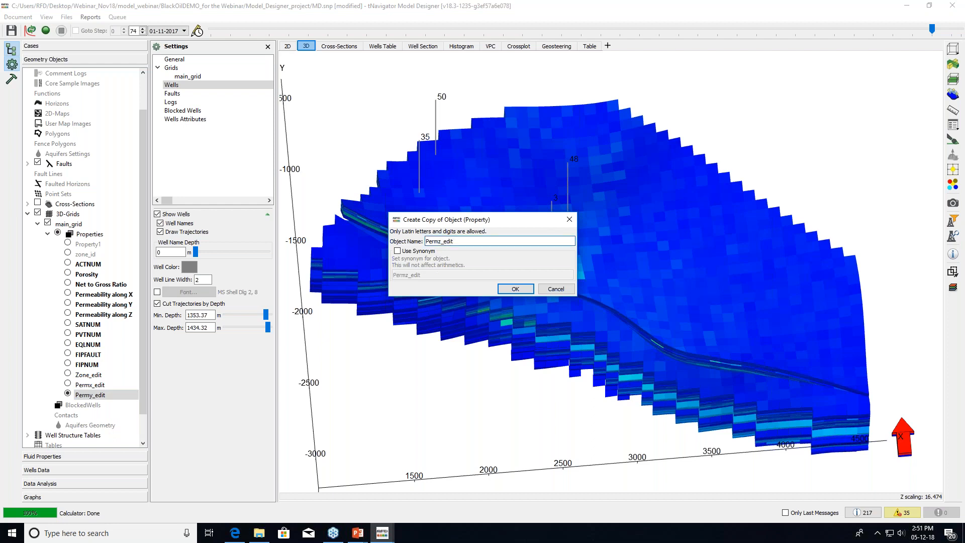
{"action": "key", "text": "Return"}
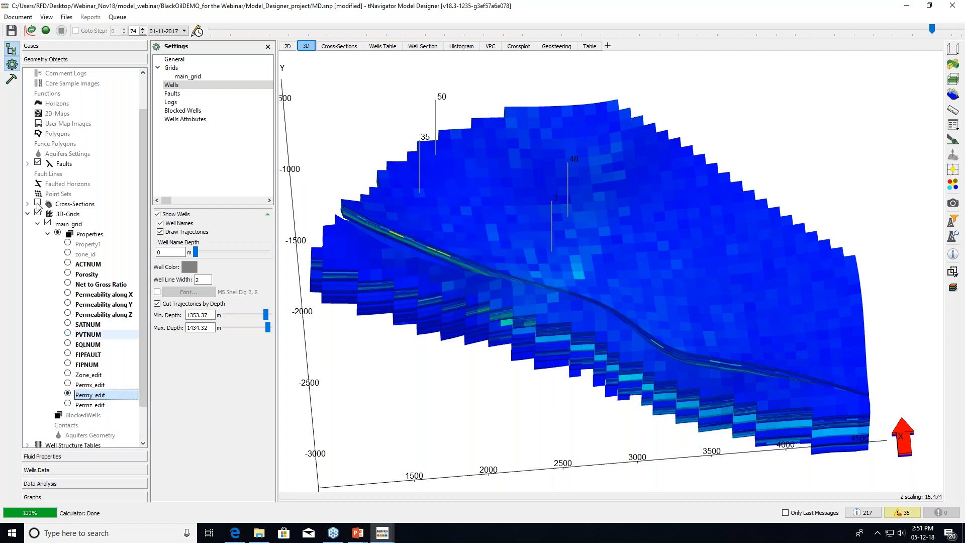
Compute Permy_edit in the property calculator by switching the formula from PERMX to PERMY
{"action": "left_click", "coordinate": [11, 80]}
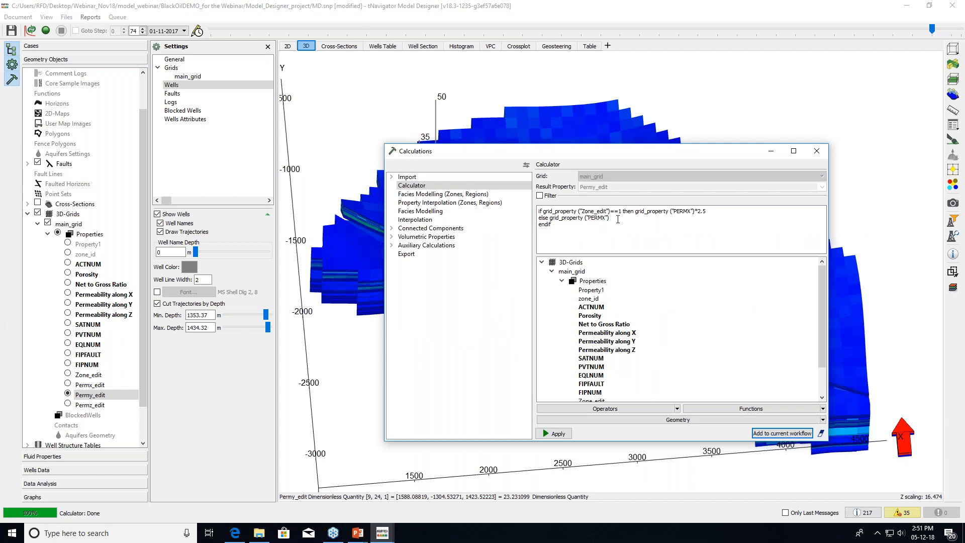
{"action": "left_click_drag", "start_coordinate": [686, 211], "coordinate": [692, 211]}
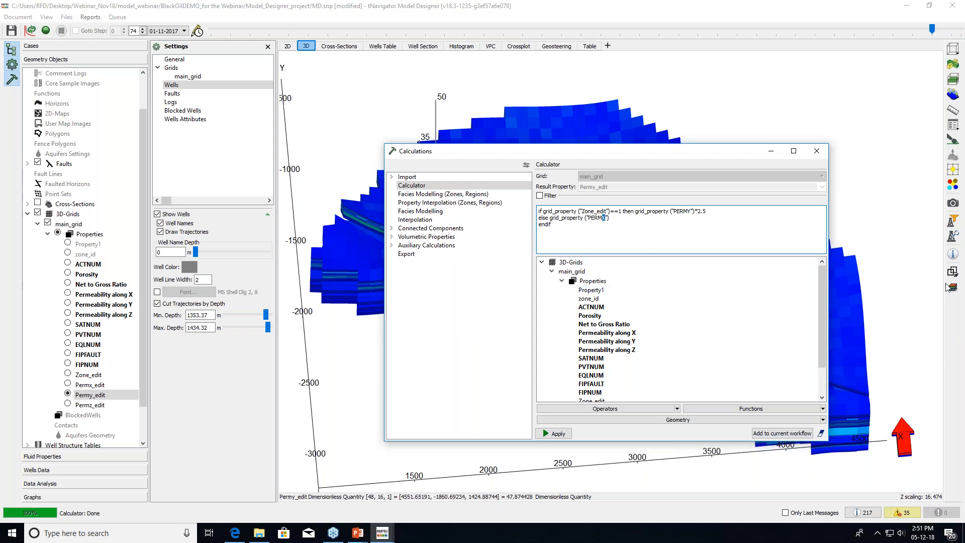
{"action": "type", "text": "Y"}
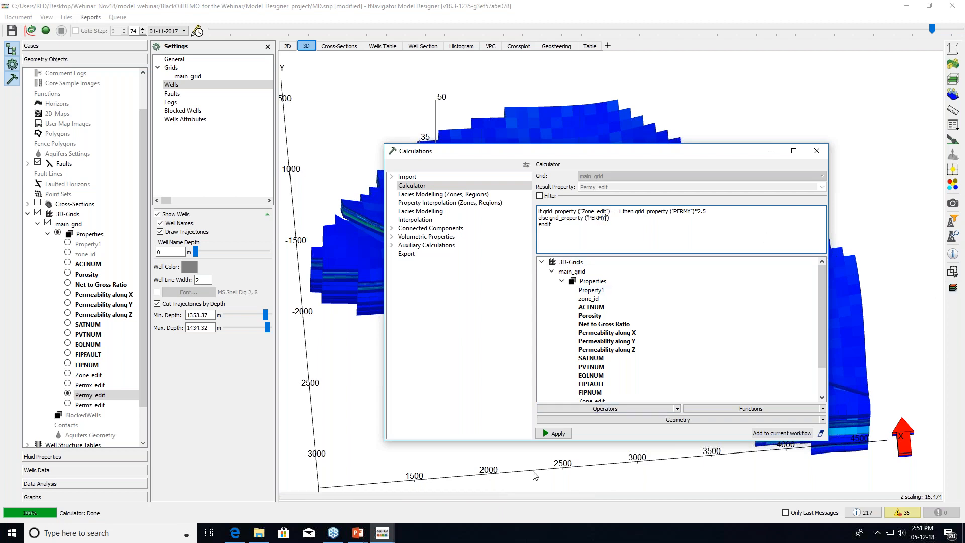
{"action": "left_click", "coordinate": [555, 433]}
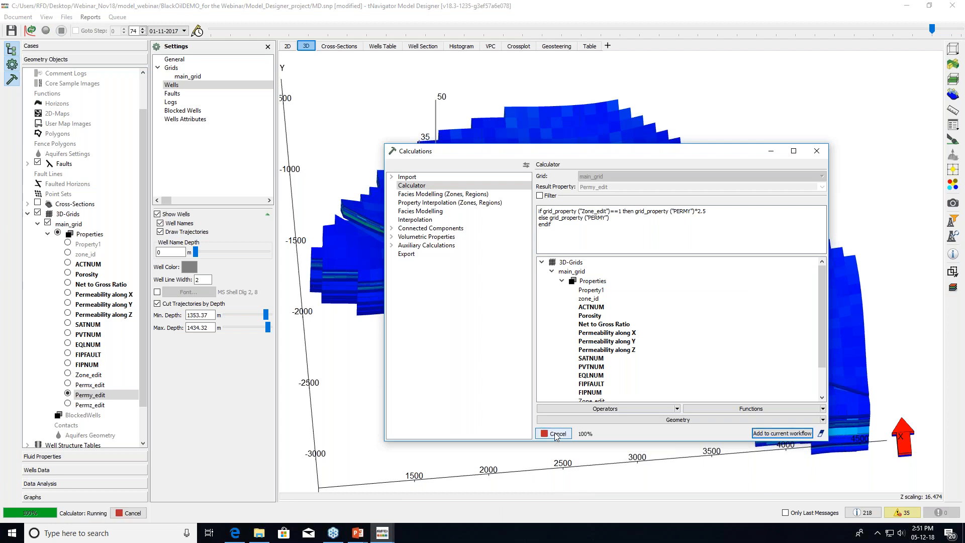
Compute Permz_edit as PERMZ×2.5 where Zone_edit equals 1
{"action": "left_click", "coordinate": [70, 405]}
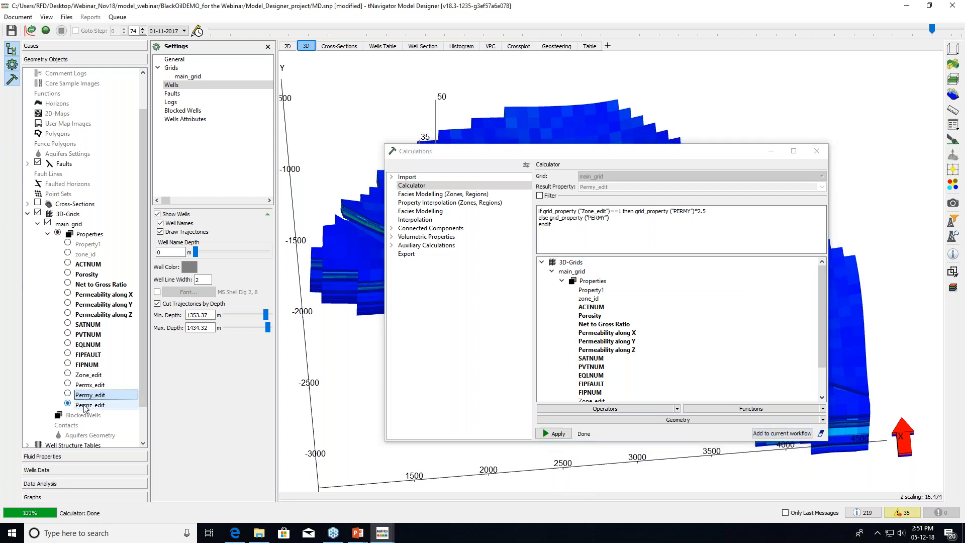
{"action": "left_click_drag", "start_coordinate": [688, 213], "coordinate": [692, 212]}
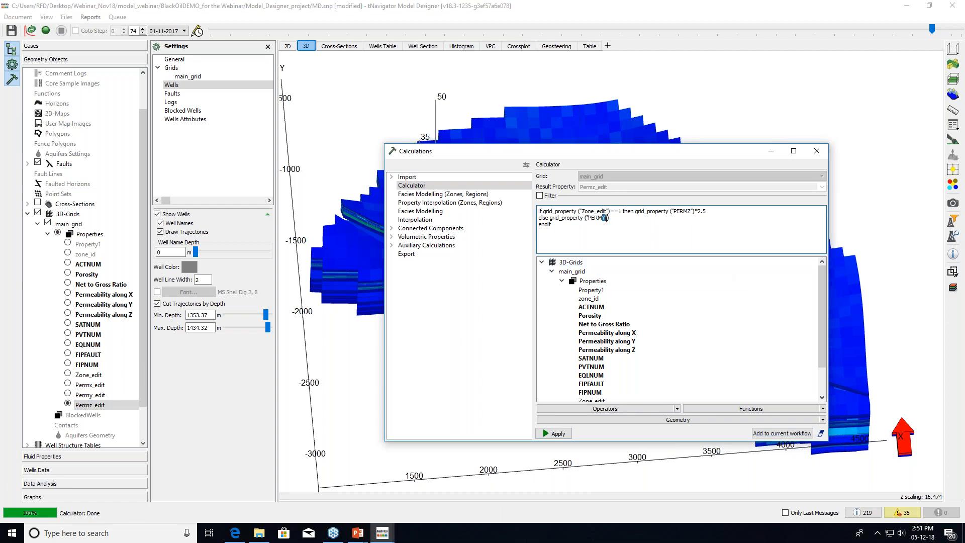
{"action": "type", "text": "Z"}
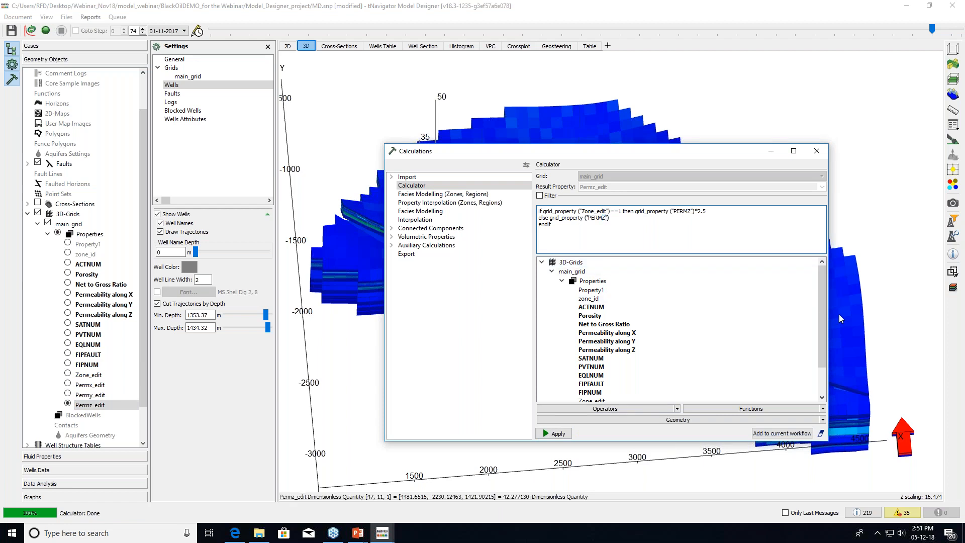
{"action": "left_click", "coordinate": [564, 434]}
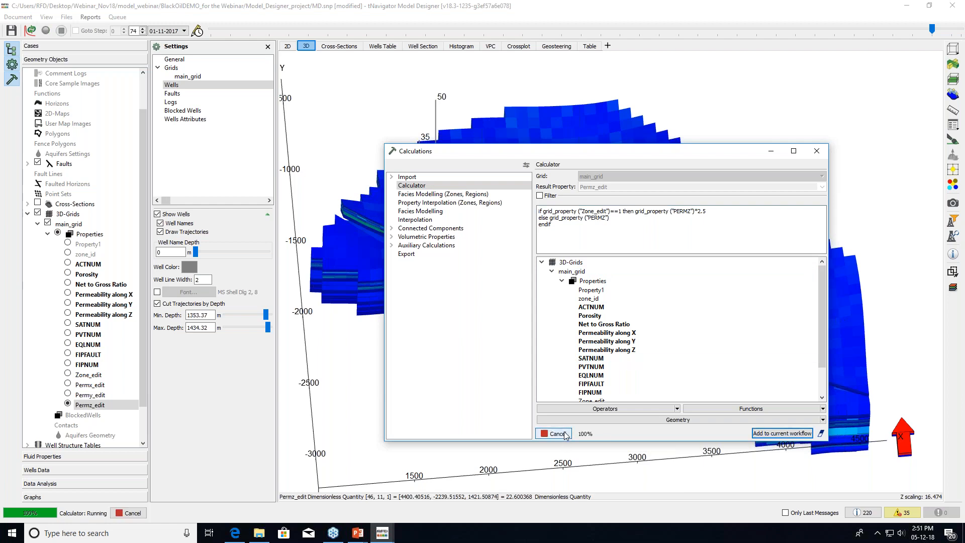
Display Permy_edit and Permz_edit on the 3D grid and return to the case tree
{"action": "left_click", "coordinate": [825, 157]}
{"action": "left_click", "coordinate": [91, 394]}
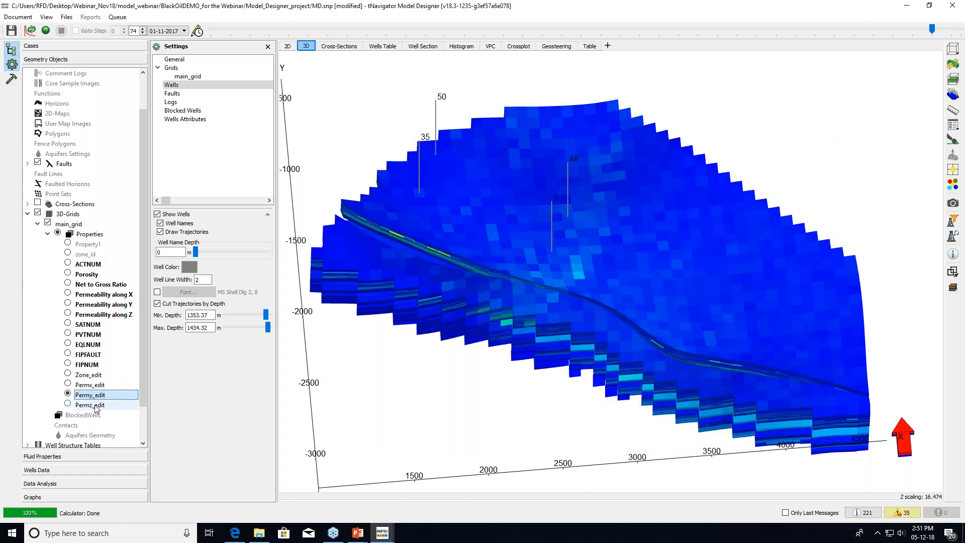
{"action": "left_click", "coordinate": [97, 405]}
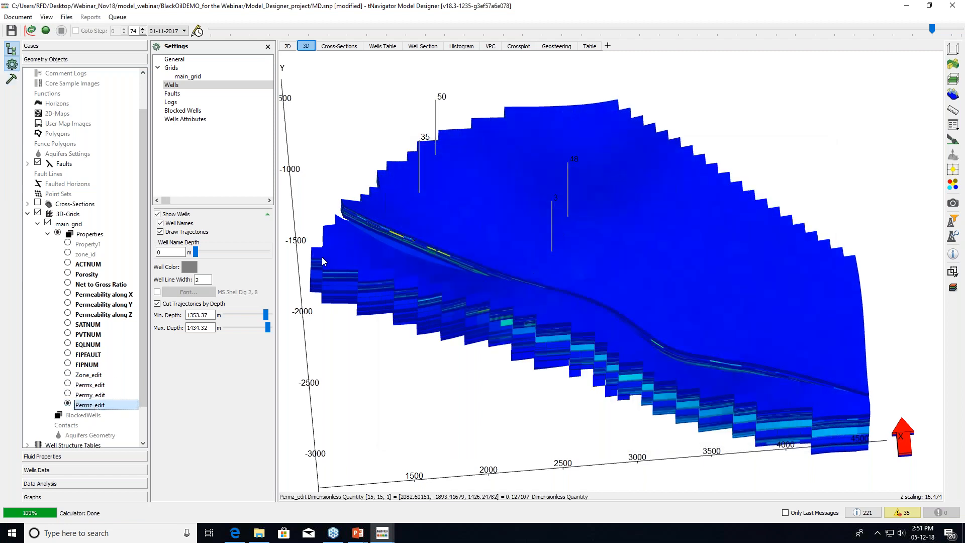
{"action": "left_click", "coordinate": [52, 45]}
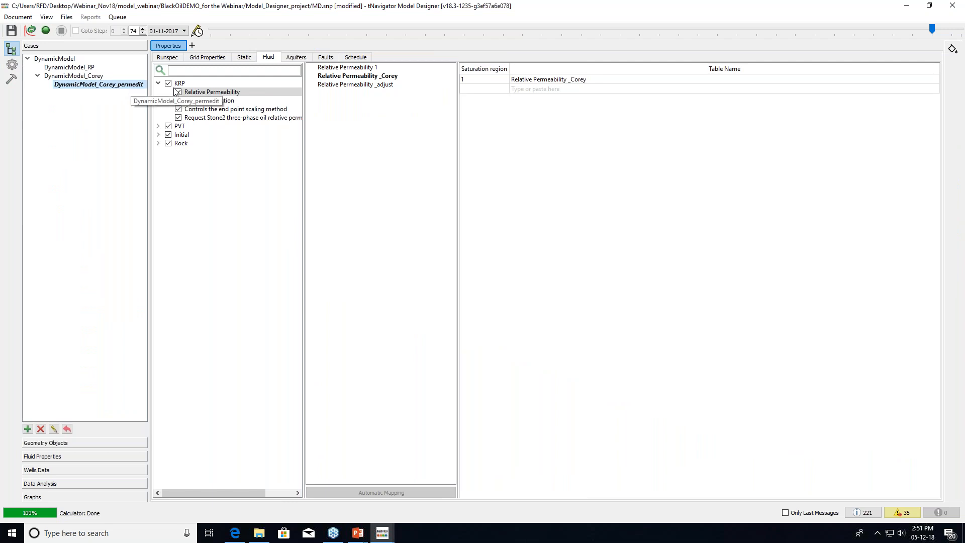
Map the static PERMX keyword to Permx_edit, overwriting the existing property
{"action": "left_click", "coordinate": [244, 57]}
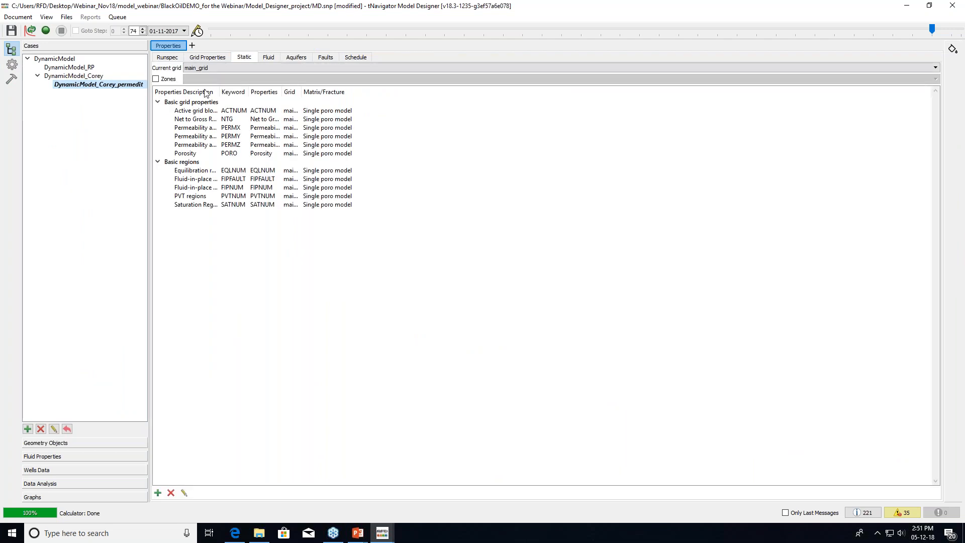
{"action": "left_click_drag", "start_coordinate": [280, 92], "coordinate": [415, 92]}
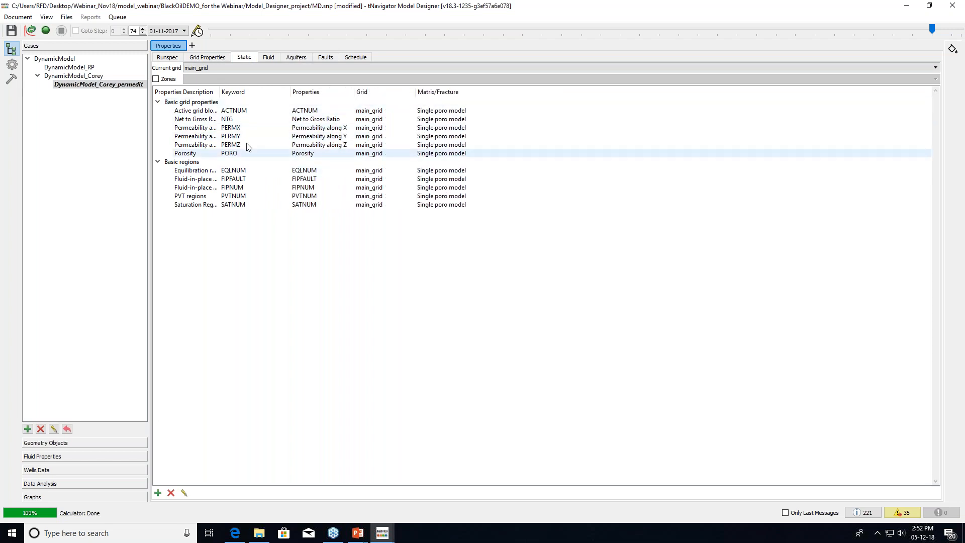
{"action": "left_click", "coordinate": [157, 495]}
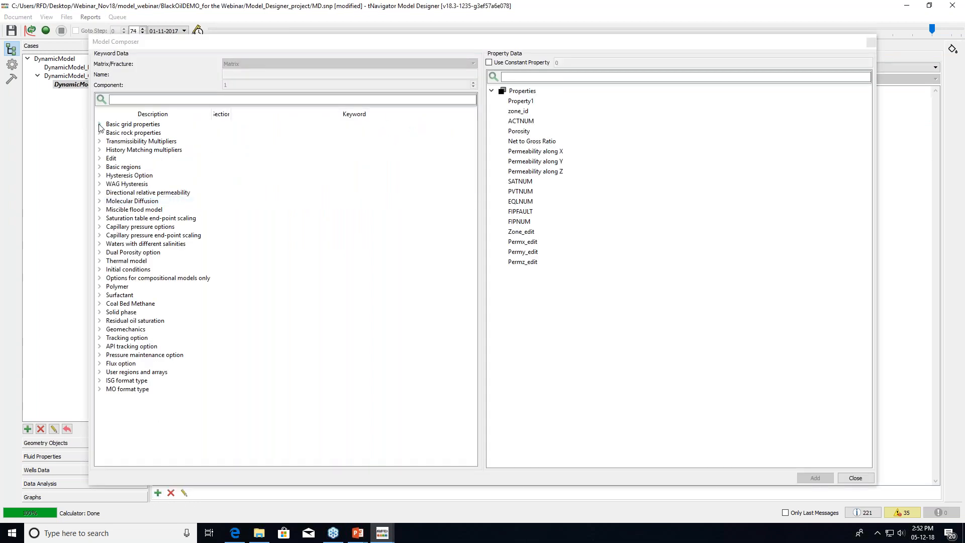
{"action": "left_click", "coordinate": [99, 125]}
{"action": "left_click", "coordinate": [164, 202]}
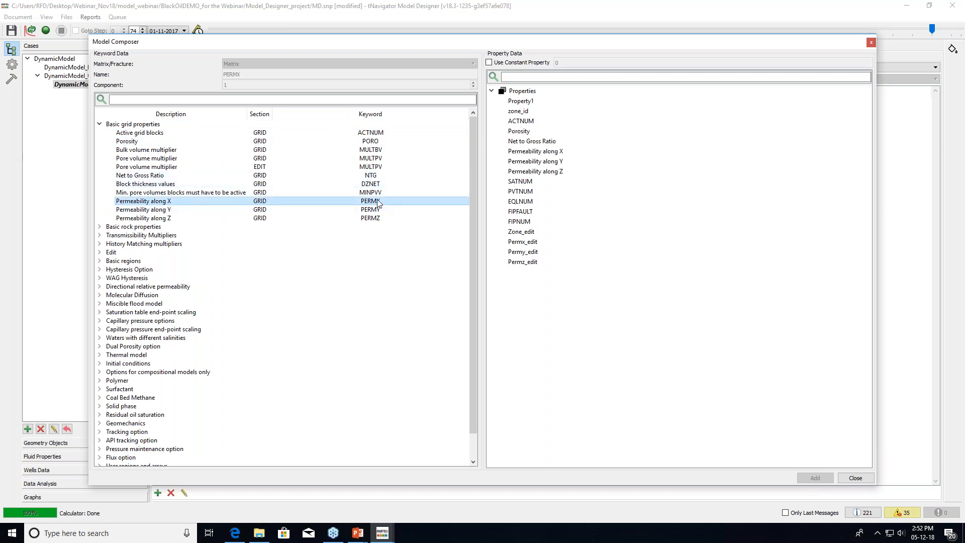
{"action": "left_click", "coordinate": [529, 243]}
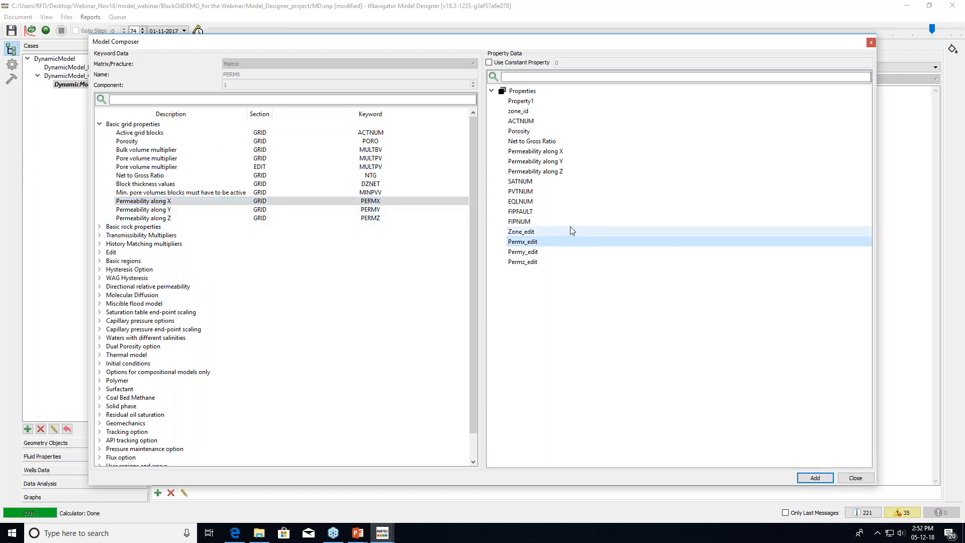
{"action": "left_click", "coordinate": [822, 480]}
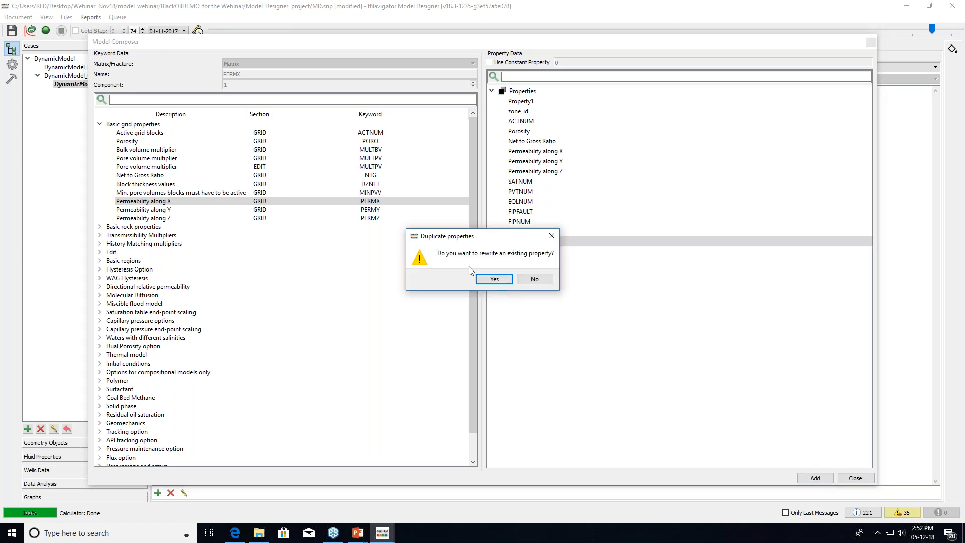
{"action": "left_click", "coordinate": [493, 279]}
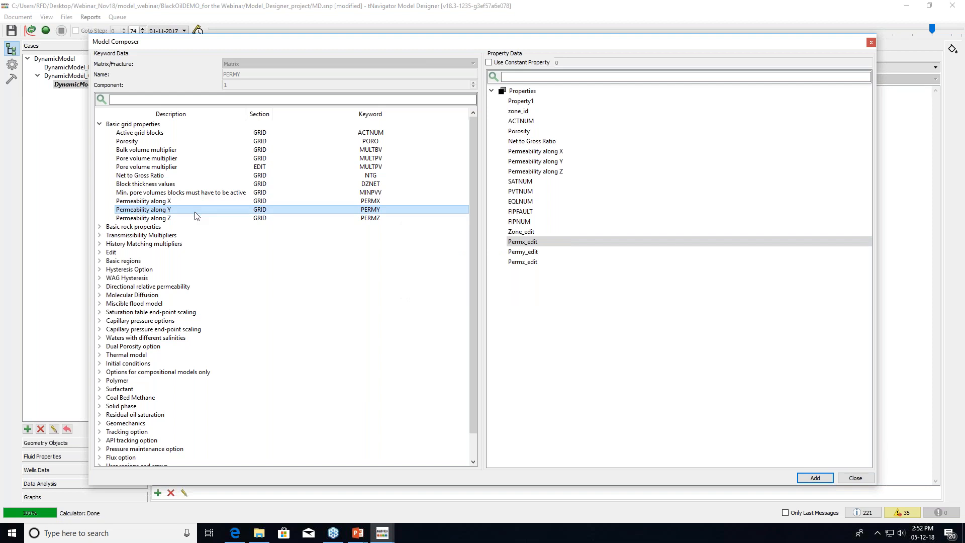
Map the PERMY keyword to Permy_edit, confirming the overwrite
{"action": "left_click", "coordinate": [497, 246]}
{"action": "left_click", "coordinate": [503, 253]}
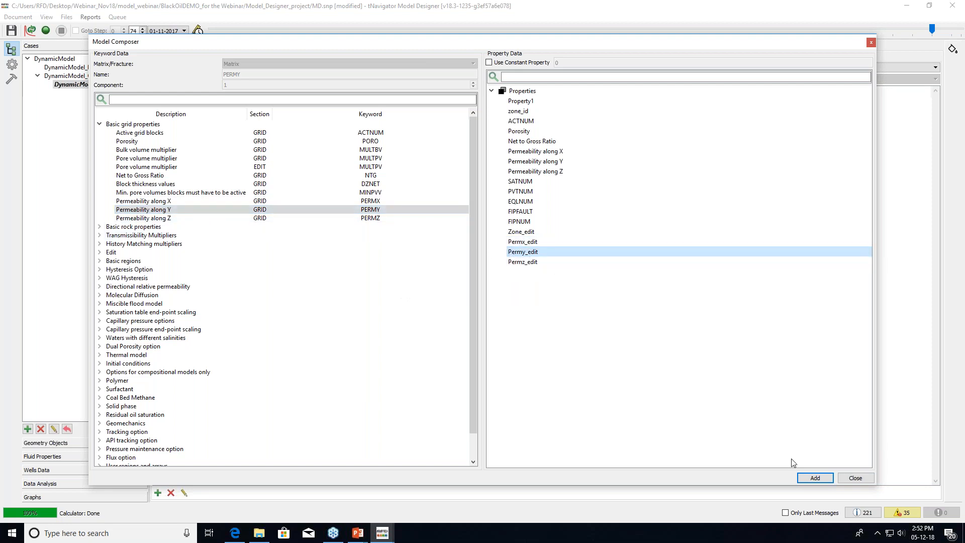
{"action": "left_click", "coordinate": [811, 480]}
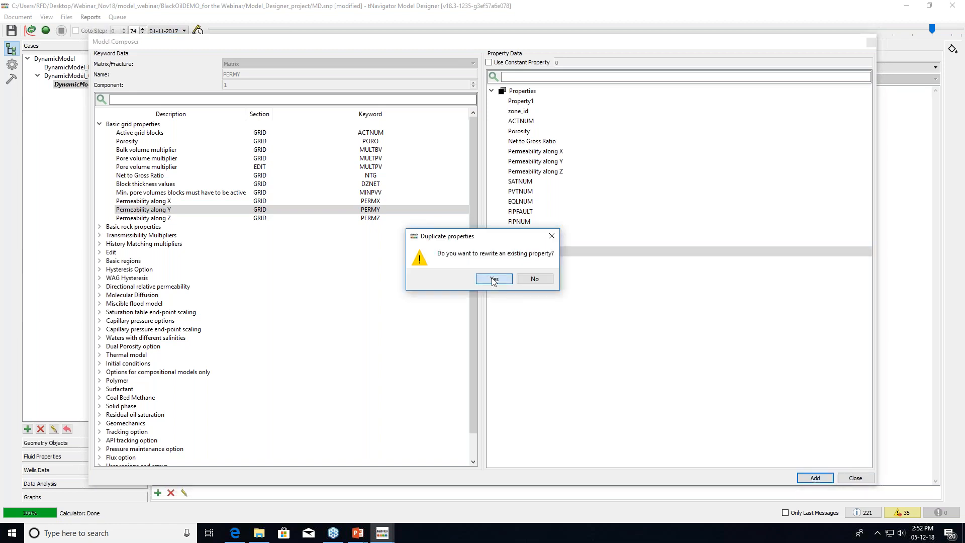
{"action": "left_click", "coordinate": [493, 279]}
Map the PERMZ keyword to Permz_edit and finish in Model Composer
{"action": "left_click", "coordinate": [260, 219]}
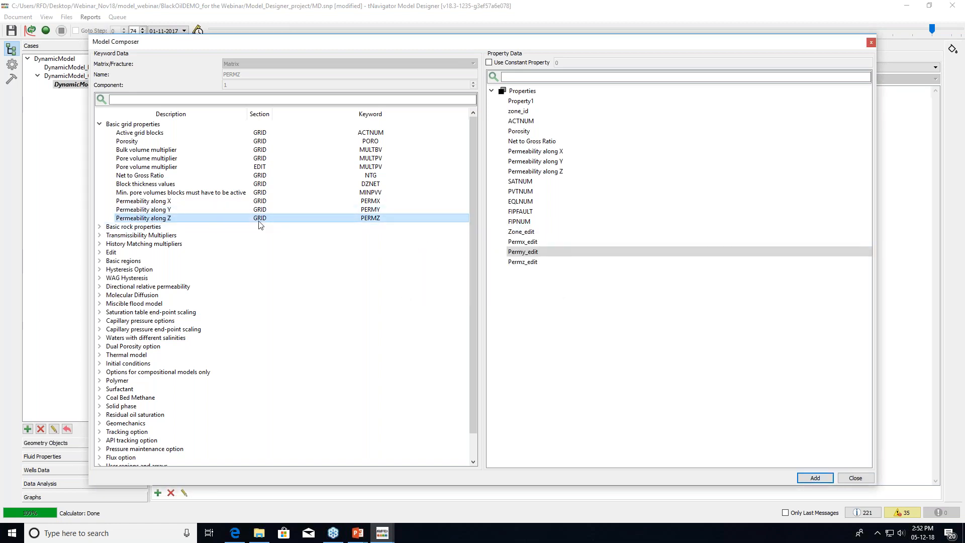
{"action": "left_click", "coordinate": [527, 262]}
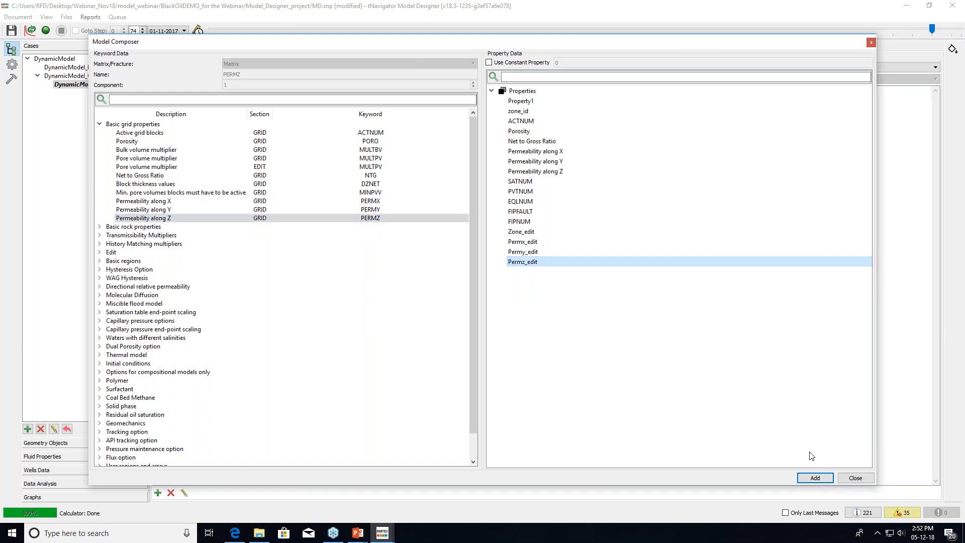
{"action": "left_click", "coordinate": [815, 479]}
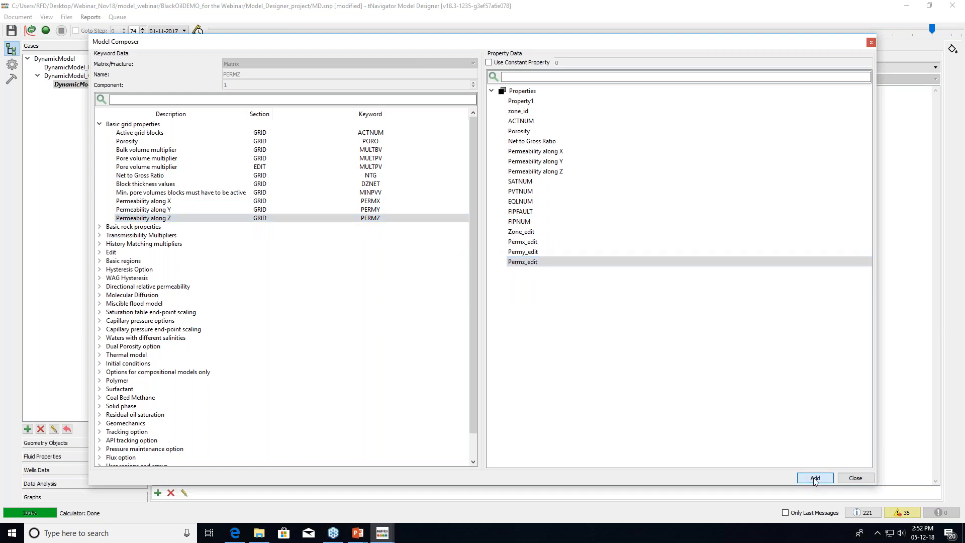
{"action": "left_click", "coordinate": [494, 280]}
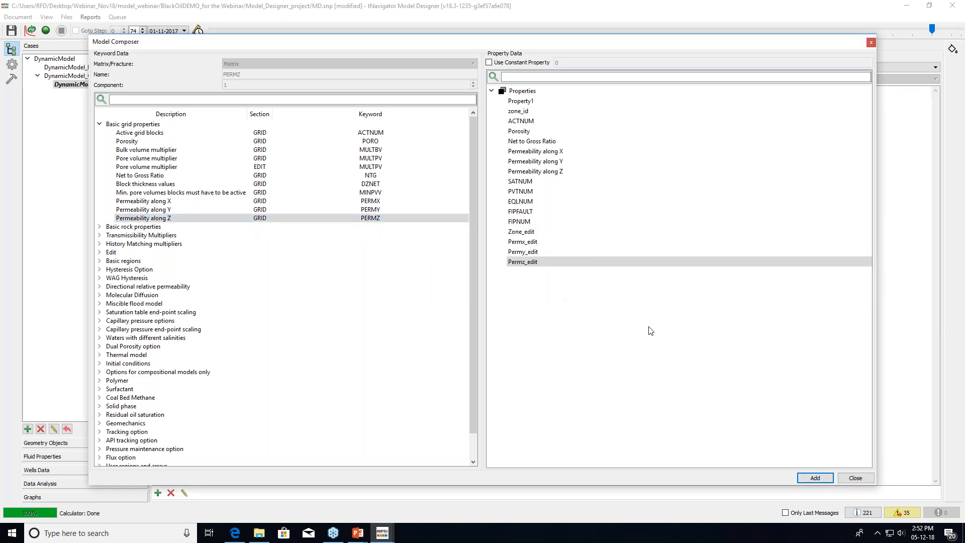
{"action": "left_click", "coordinate": [856, 478]}
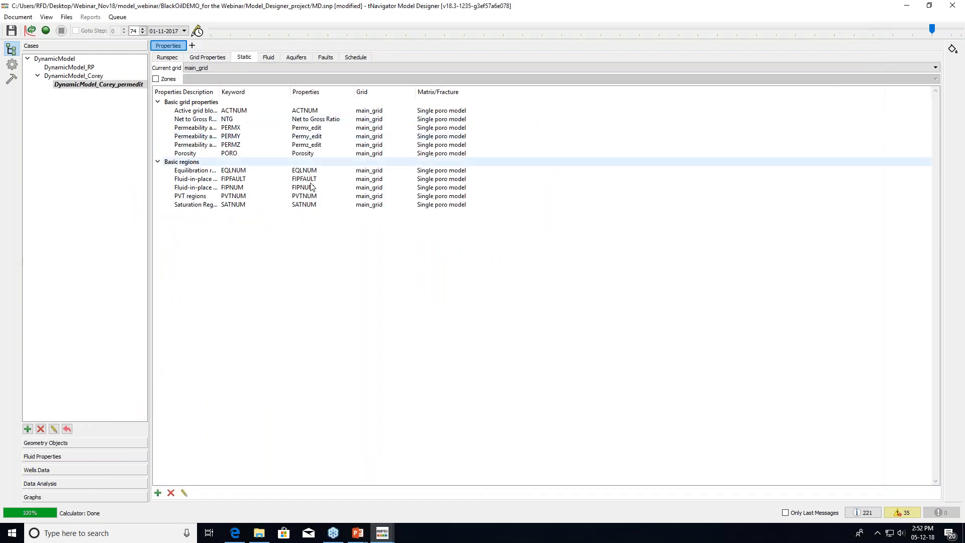
Save the project and start the DynamicModel_Corey_permedit run from the Runspec tab
{"action": "left_click_drag", "start_coordinate": [220, 93], "coordinate": [278, 99]}
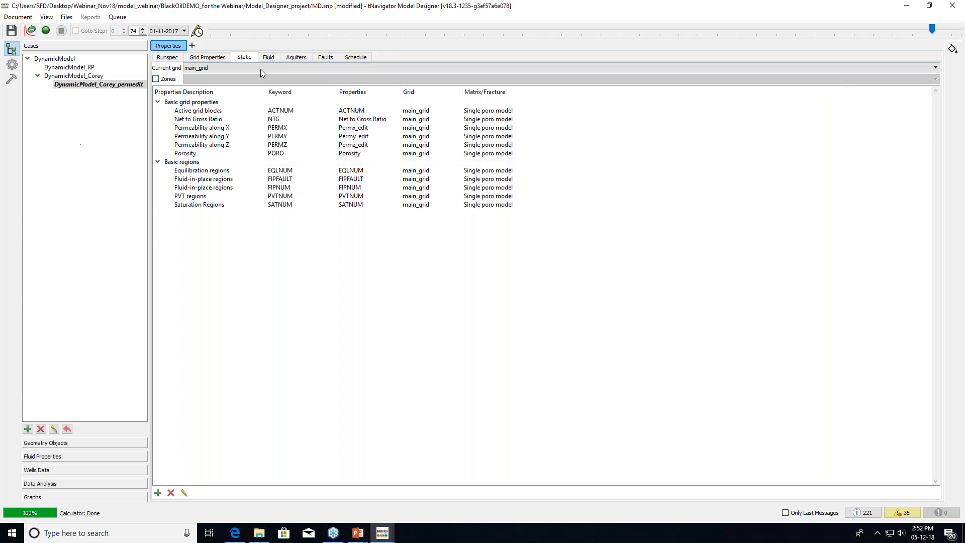
{"action": "left_click", "coordinate": [172, 59]}
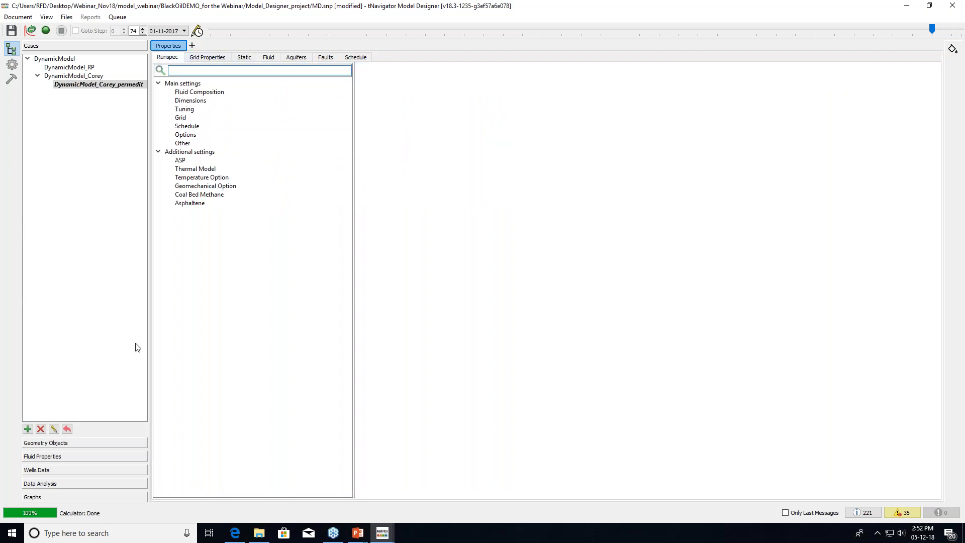
{"action": "left_click", "coordinate": [45, 31]}
{"action": "left_click", "coordinate": [485, 274]}
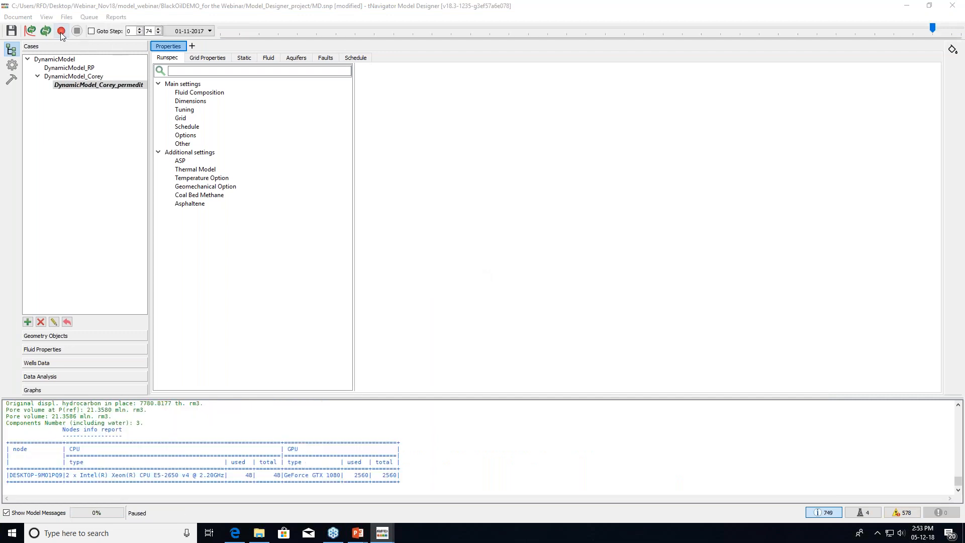
Resume the permedit simulation and expand its Streamlines results in the Geometry Objects tree
{"action": "left_click", "coordinate": [61, 31]}
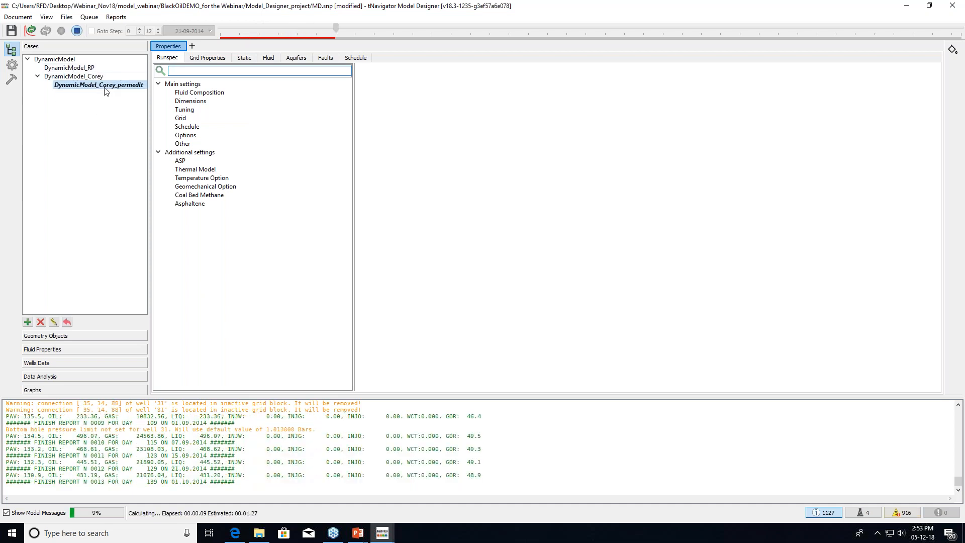
{"action": "left_click", "coordinate": [97, 337]}
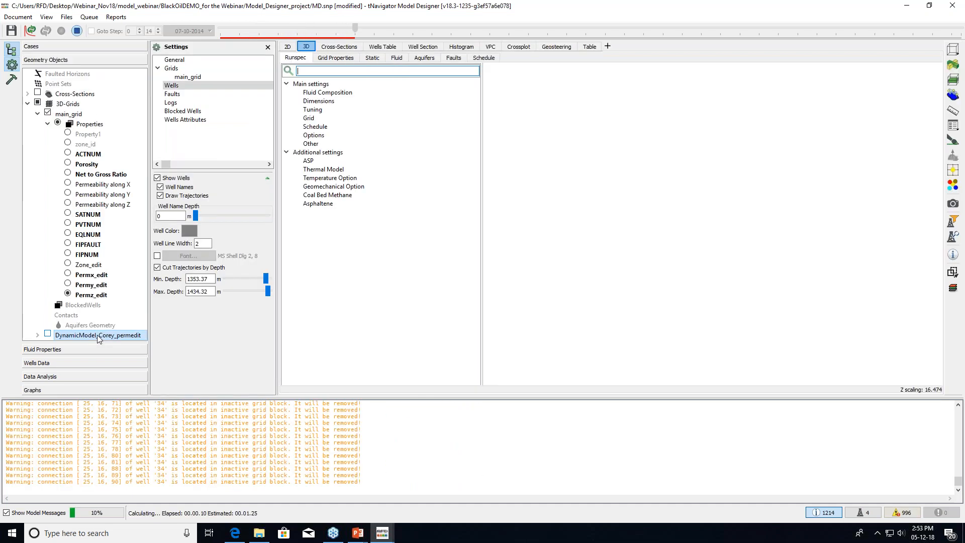
{"action": "scroll", "coordinate": [127, 302], "scroll_direction": "down", "scroll_amount": 2}
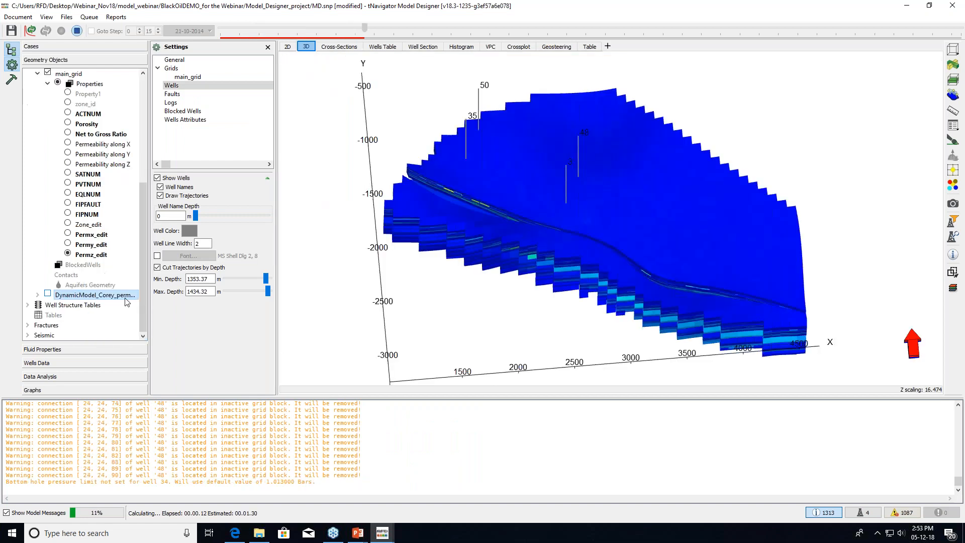
{"action": "double_click", "coordinate": [90, 295]}
{"action": "scroll", "coordinate": [90, 297], "scroll_direction": "down", "scroll_amount": 4}
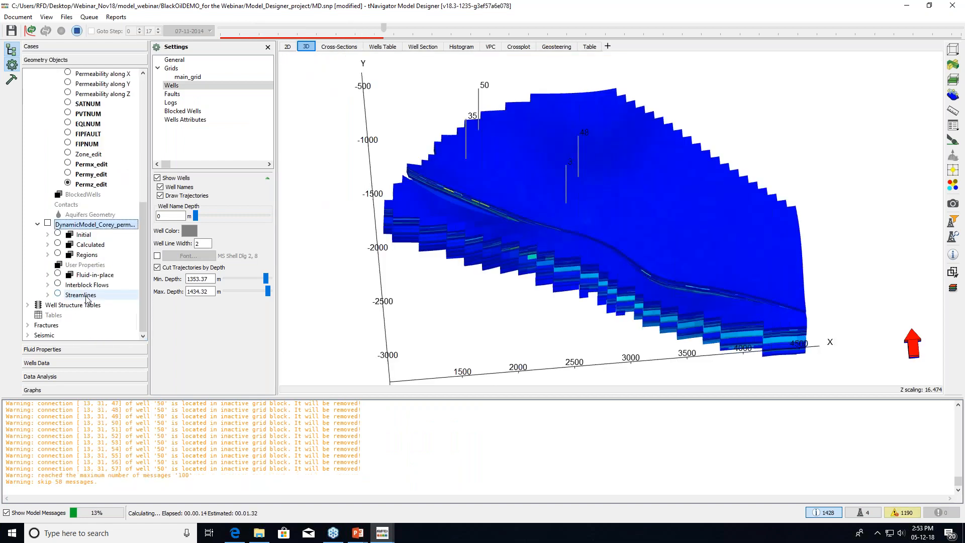
{"action": "left_click", "coordinate": [48, 295]}
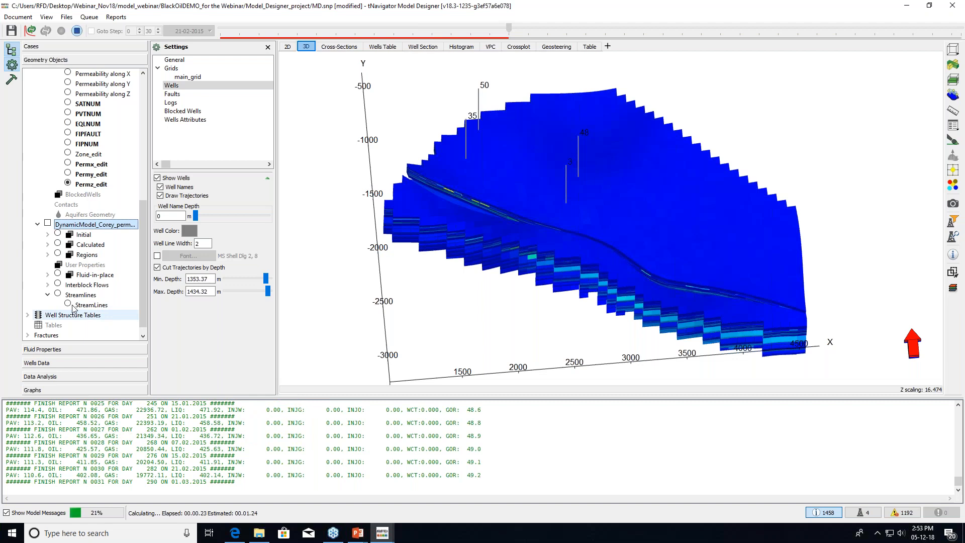
Display the permedit streamlines on the 3D grid and enlarge the 3D view
{"action": "left_click", "coordinate": [58, 294]}
{"action": "left_click", "coordinate": [158, 138]}
{"action": "left_click", "coordinate": [191, 145]}
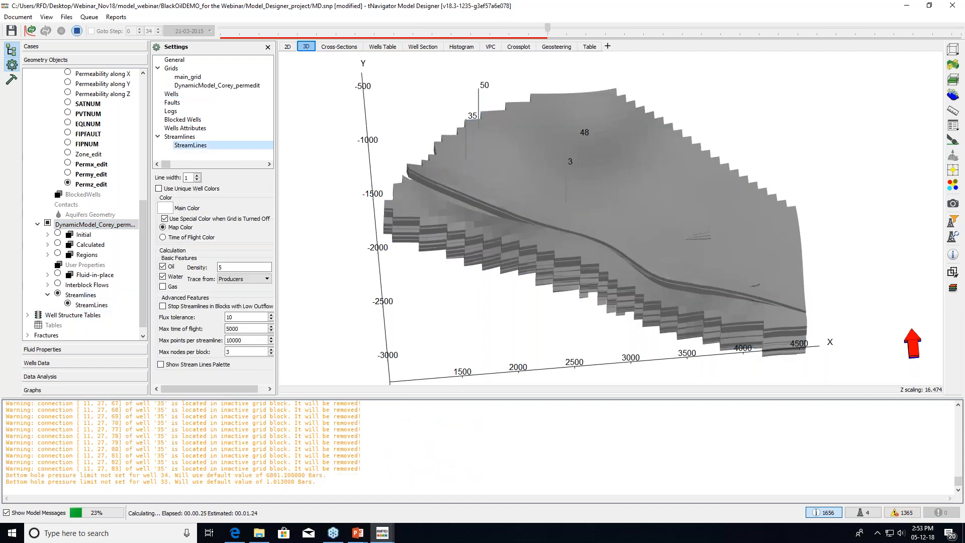
{"action": "left_click_drag", "start_coordinate": [553, 206], "coordinate": [554, 214]}
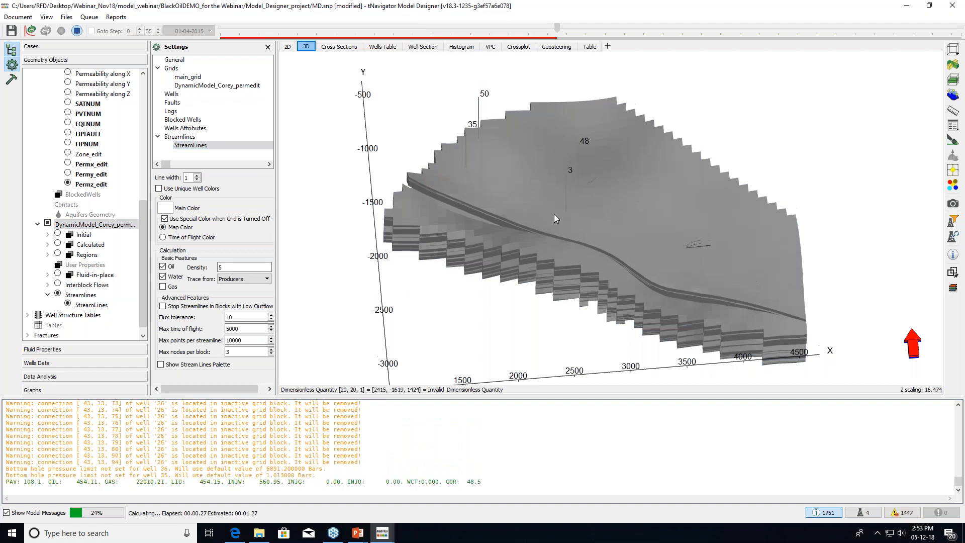
{"action": "left_click", "coordinate": [825, 514]}
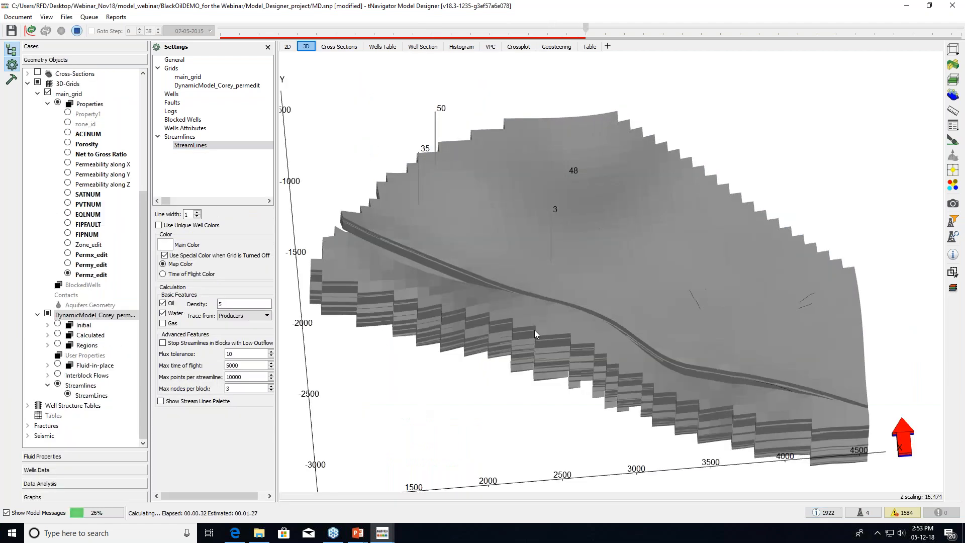
{"action": "left_click_drag", "start_coordinate": [535, 330], "coordinate": [566, 332]}
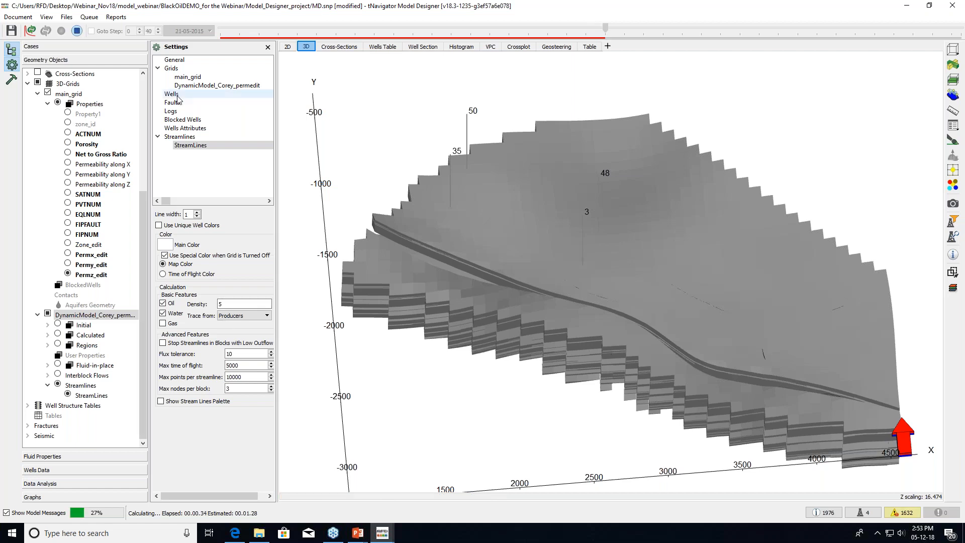
Hide the grid surface and re-show the model's streamlines in 3D
{"action": "left_click", "coordinate": [172, 172]}
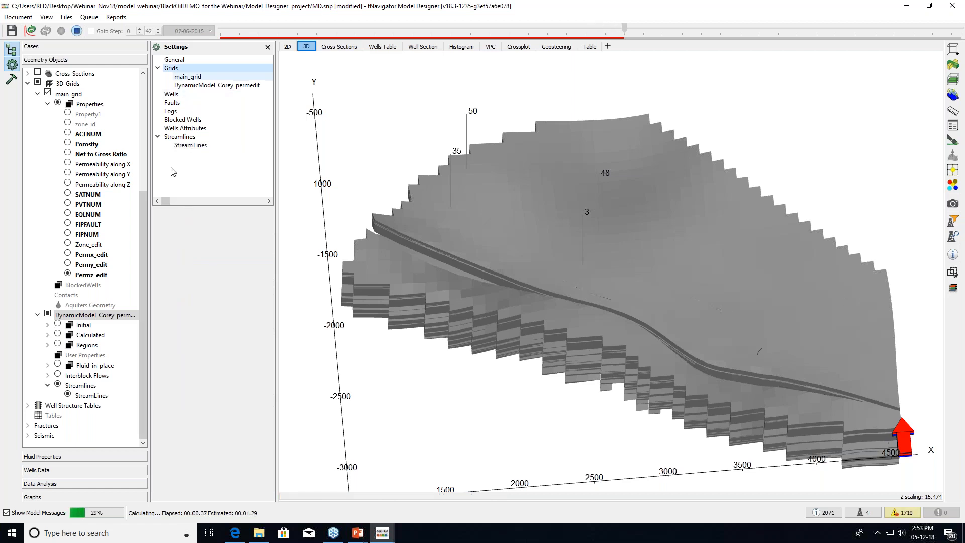
{"action": "left_click", "coordinate": [158, 215]}
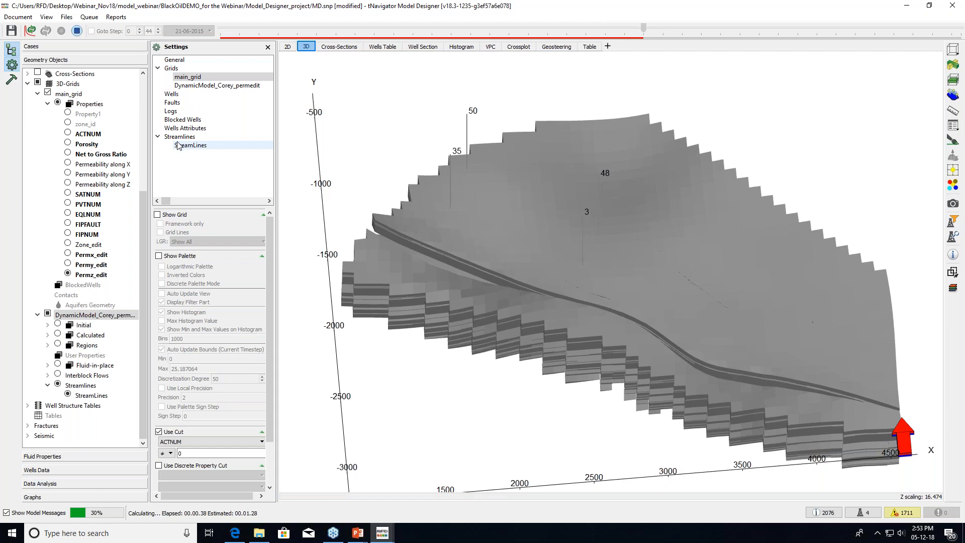
{"action": "left_click", "coordinate": [178, 146]}
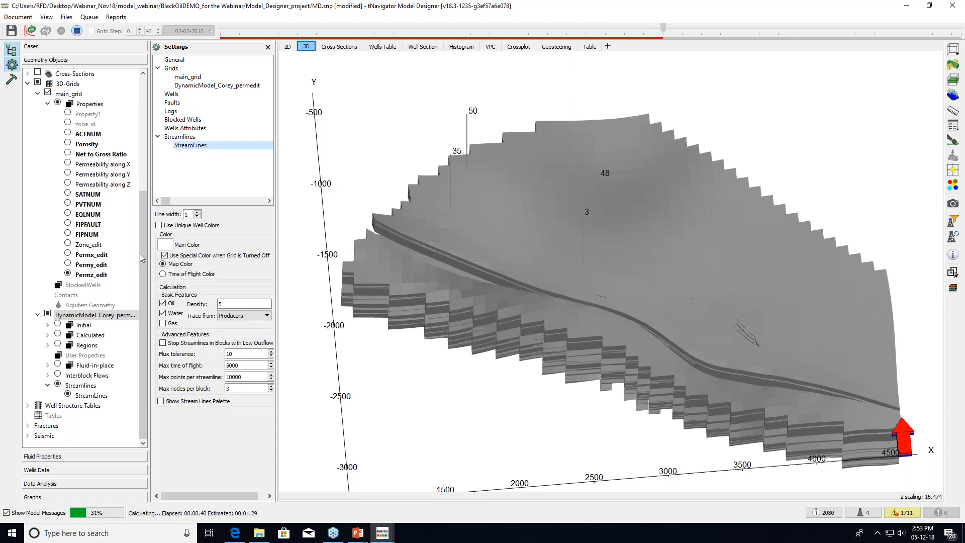
{"action": "left_click", "coordinate": [48, 315]}
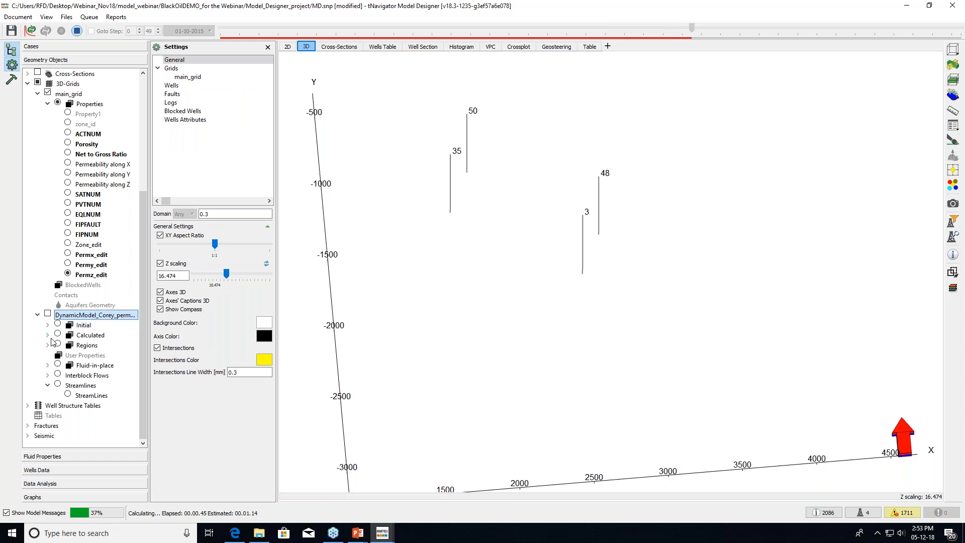
{"action": "left_click", "coordinate": [48, 335]}
{"action": "left_click", "coordinate": [48, 334]}
{"action": "left_click", "coordinate": [48, 385]}
{"action": "left_click", "coordinate": [69, 396]}
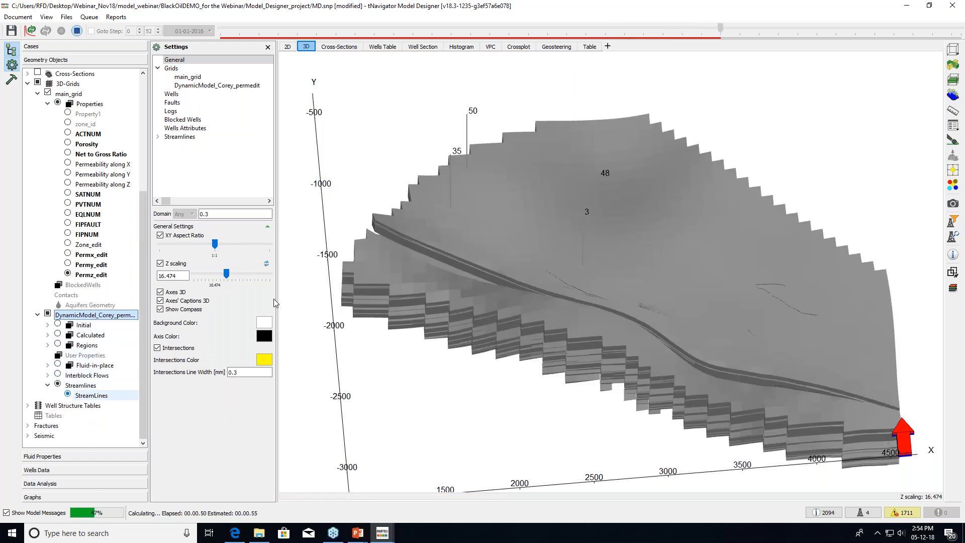
Turn on 'Use Unique Well Colors' in the StreamLines settings
{"action": "left_click", "coordinate": [157, 137]}
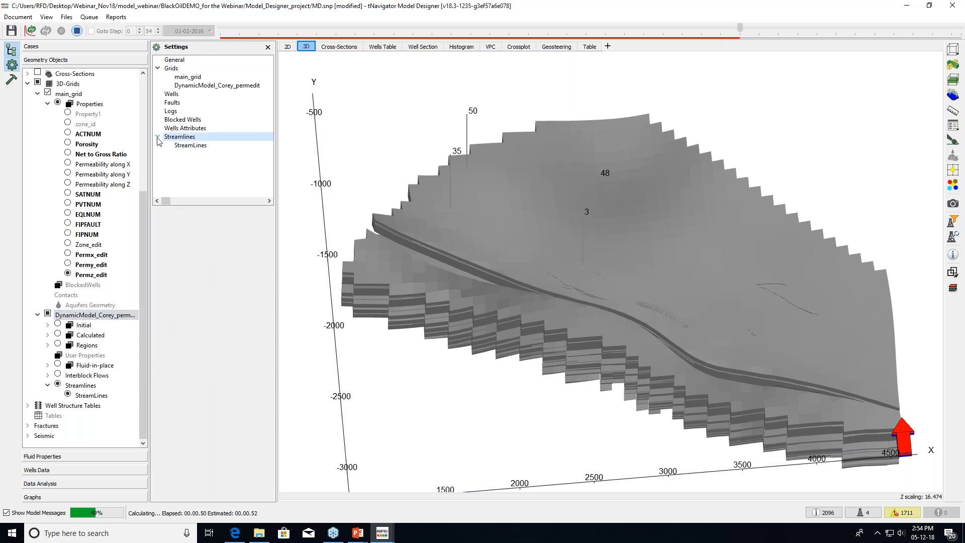
{"action": "left_click", "coordinate": [190, 145]}
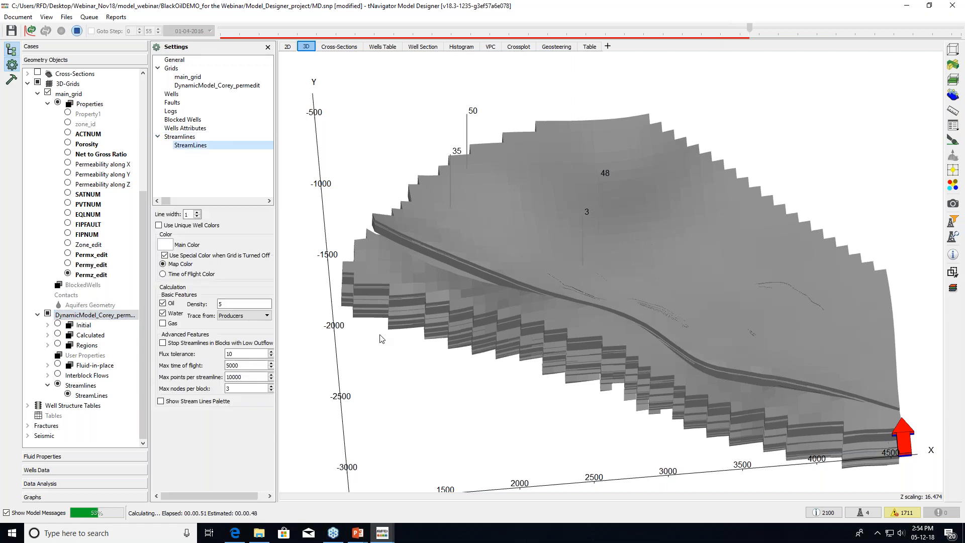
{"action": "left_click", "coordinate": [160, 225]}
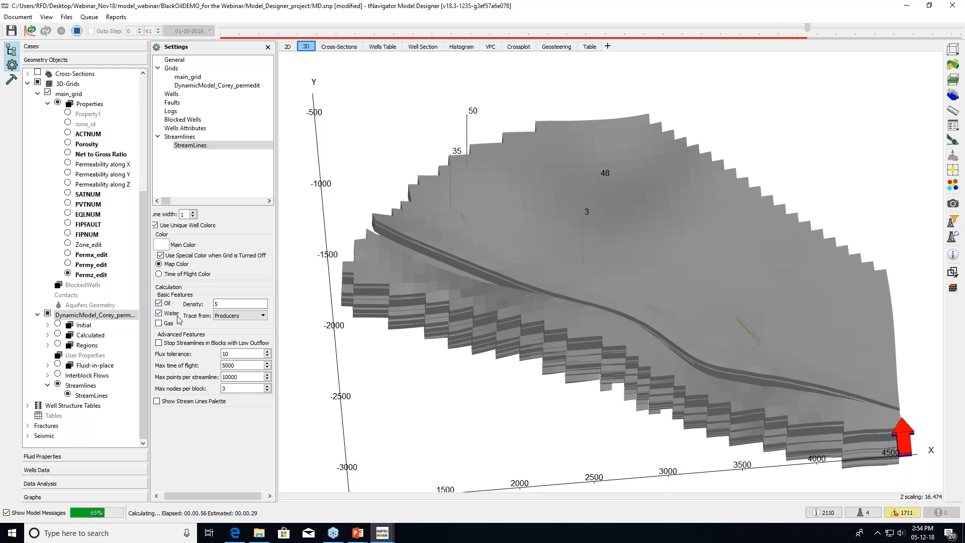
{"action": "left_click", "coordinate": [189, 86]}
Hide the permedit grid and set streamlines to trace from Injectors
{"action": "left_click", "coordinate": [158, 215]}
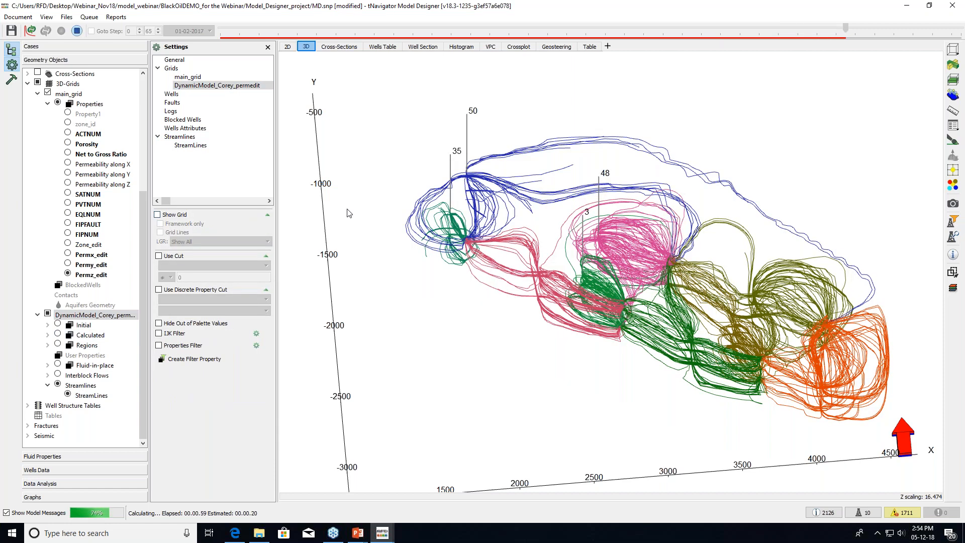
{"action": "left_click", "coordinate": [191, 145]}
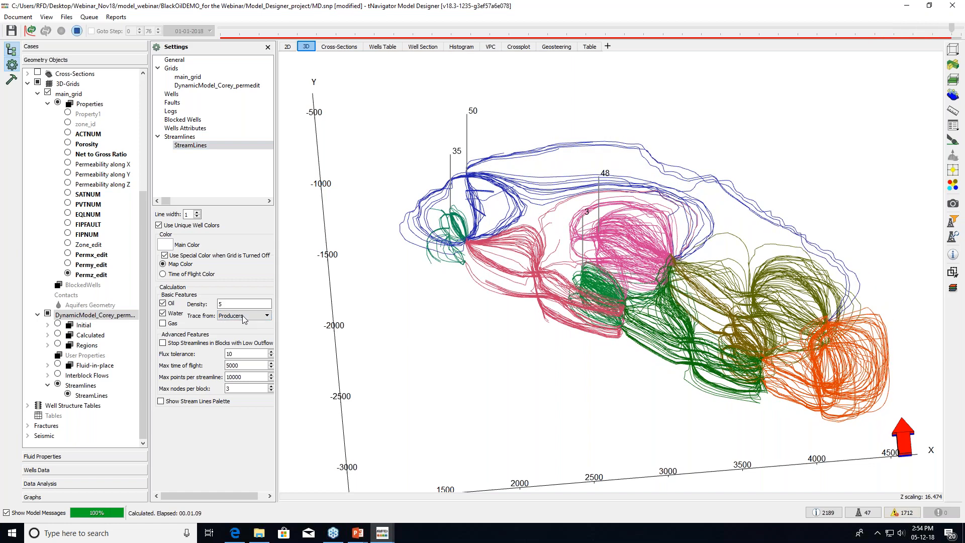
{"action": "left_click", "coordinate": [243, 316]}
{"action": "left_click", "coordinate": [242, 324]}
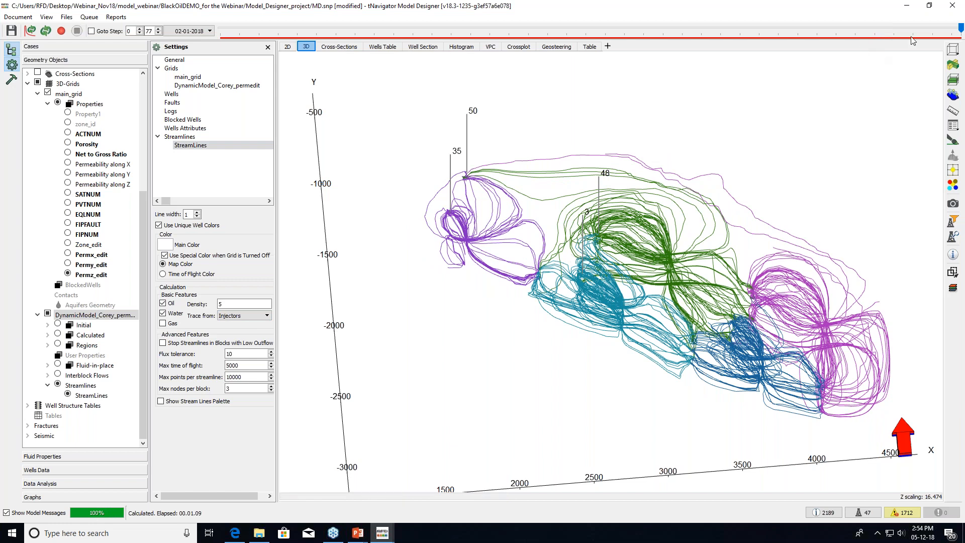
Scrub through the 2015 time steps to watch streamlines, and bring up the Well Filter
{"action": "left_click", "coordinate": [942, 31]}
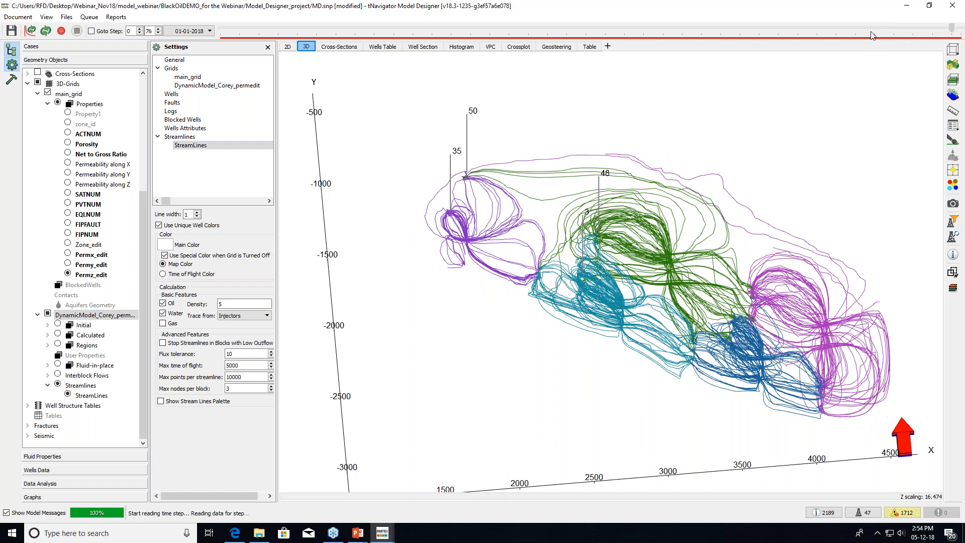
{"action": "left_click", "coordinate": [461, 32]}
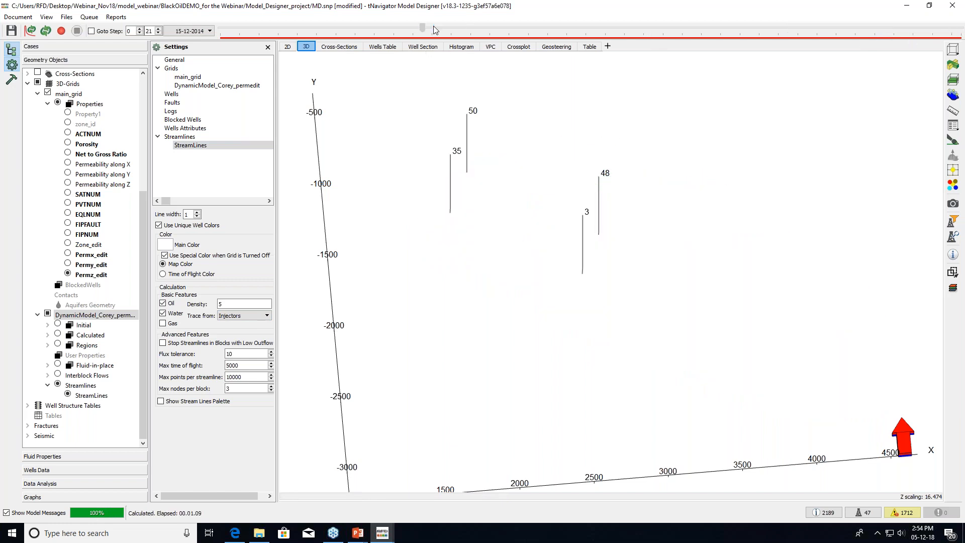
{"action": "left_click_drag", "start_coordinate": [460, 31], "coordinate": [683, 38]}
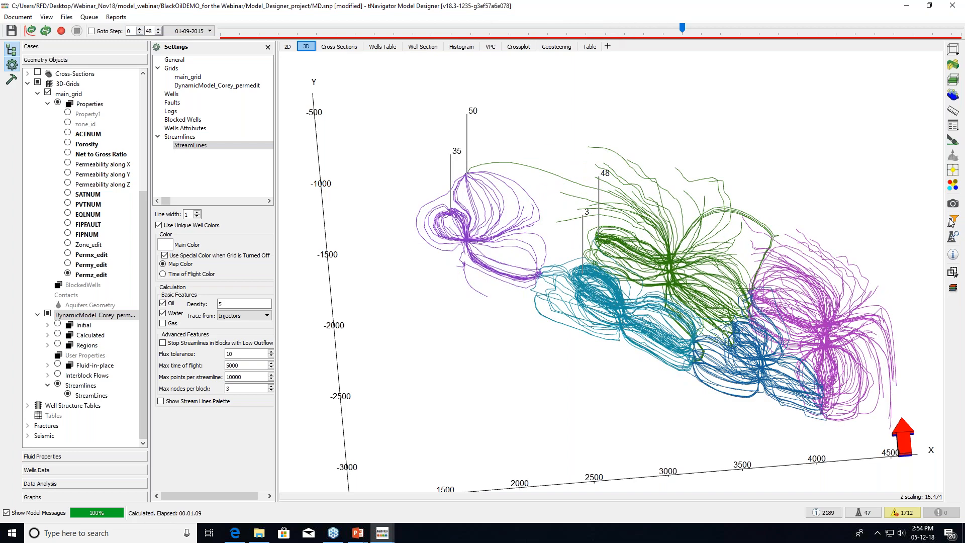
{"action": "left_click", "coordinate": [953, 221]}
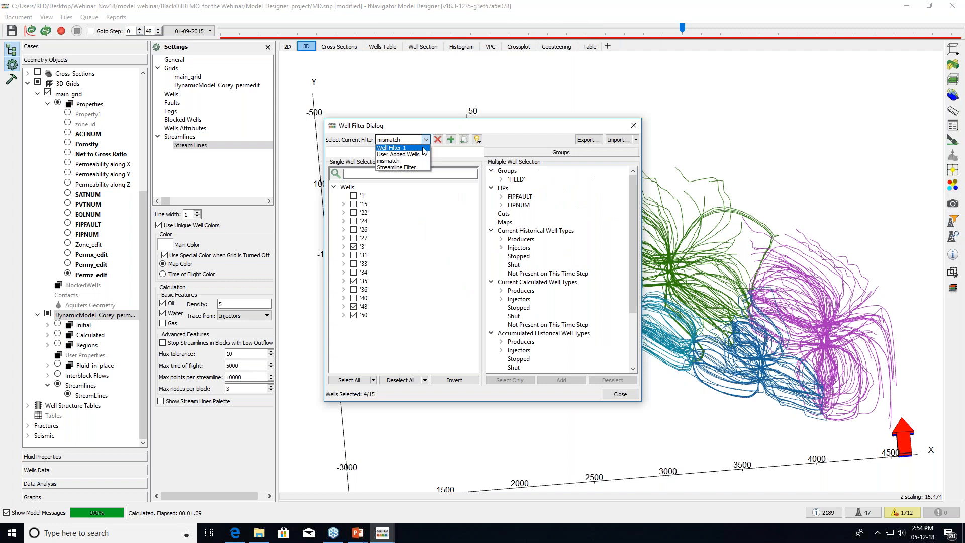
Close the Well Filter, advance the timeline, and rotate the 3D view to show the depth axis
{"action": "left_click", "coordinate": [619, 393]}
{"action": "left_click", "coordinate": [698, 32]}
{"action": "left_click_drag", "start_coordinate": [696, 29], "coordinate": [923, 40]}
{"action": "left_click_drag", "start_coordinate": [668, 332], "coordinate": [647, 320]}
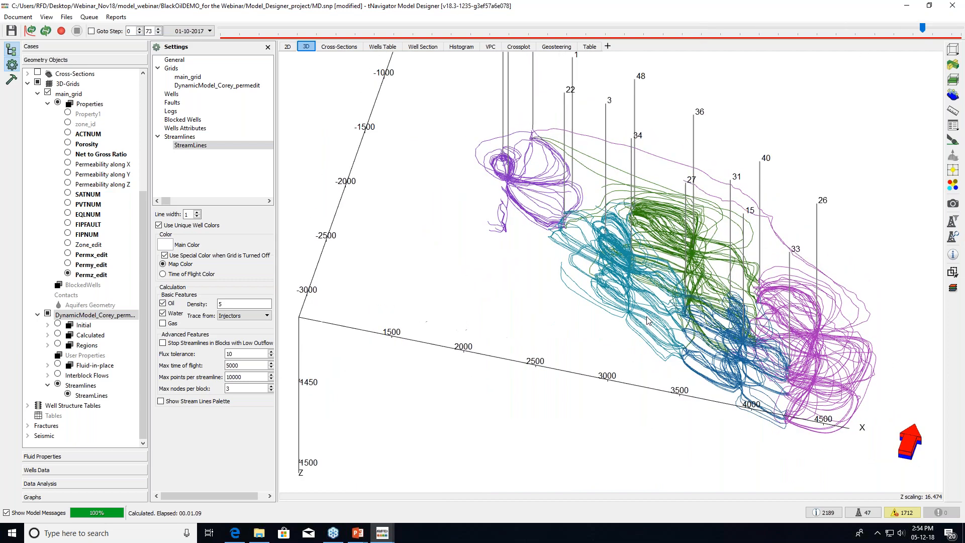
{"action": "left_click", "coordinate": [36, 497]}
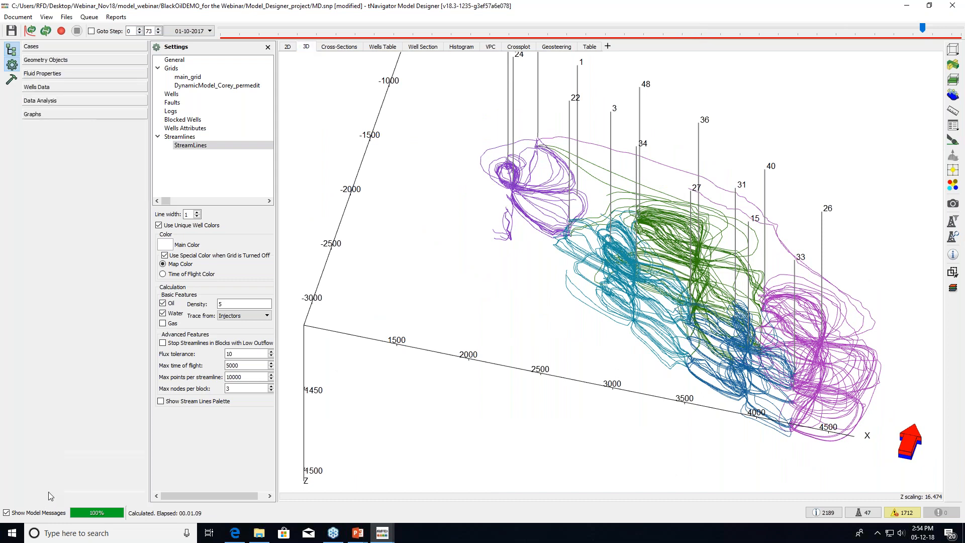
Show permedit's field oil, water, watercut and pressure graphs against history, with the Wells list collapsed
{"action": "left_click", "coordinate": [292, 46]}
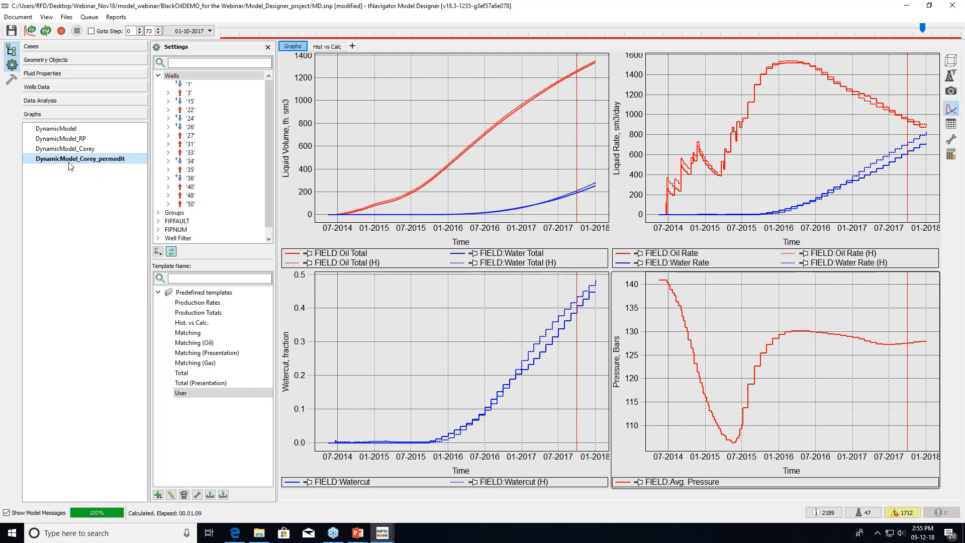
{"action": "left_click", "coordinate": [159, 75]}
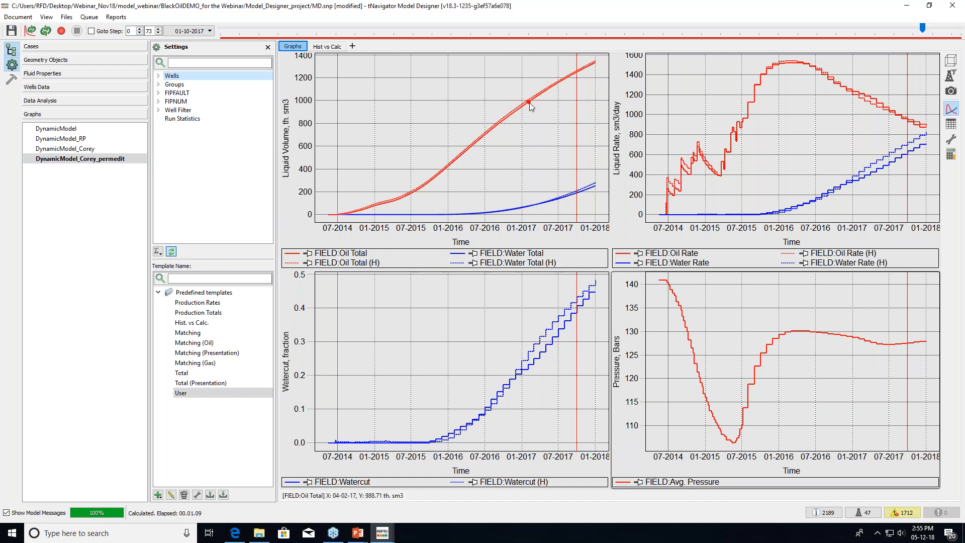
{"action": "mouse_move", "coordinate": [530, 102]}
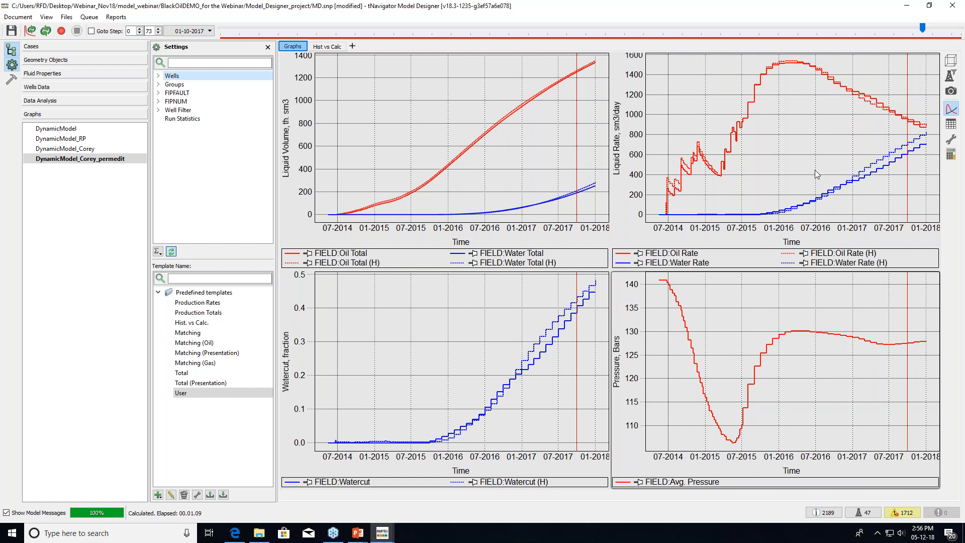
{"action": "key", "text": "alt+Tab"}
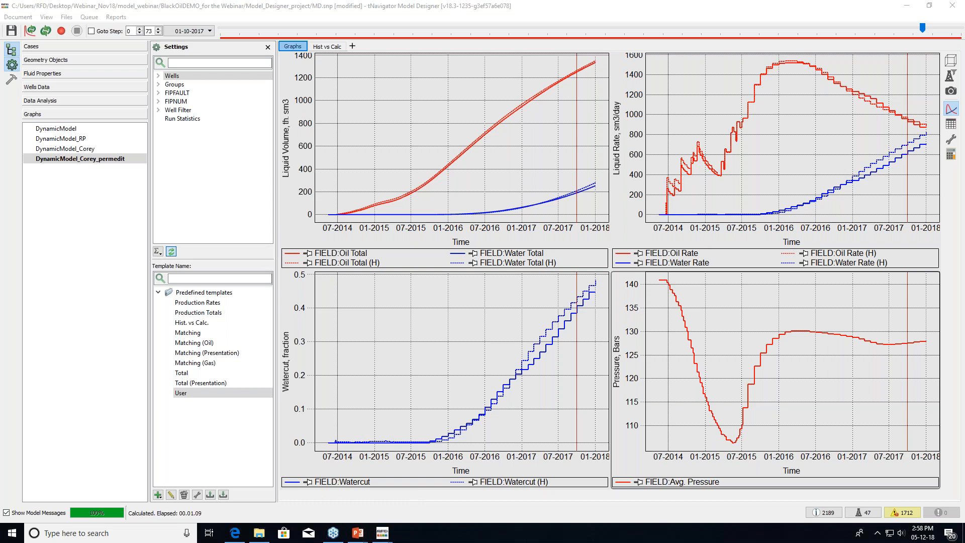
{"action": "left_click", "coordinate": [393, 537]}
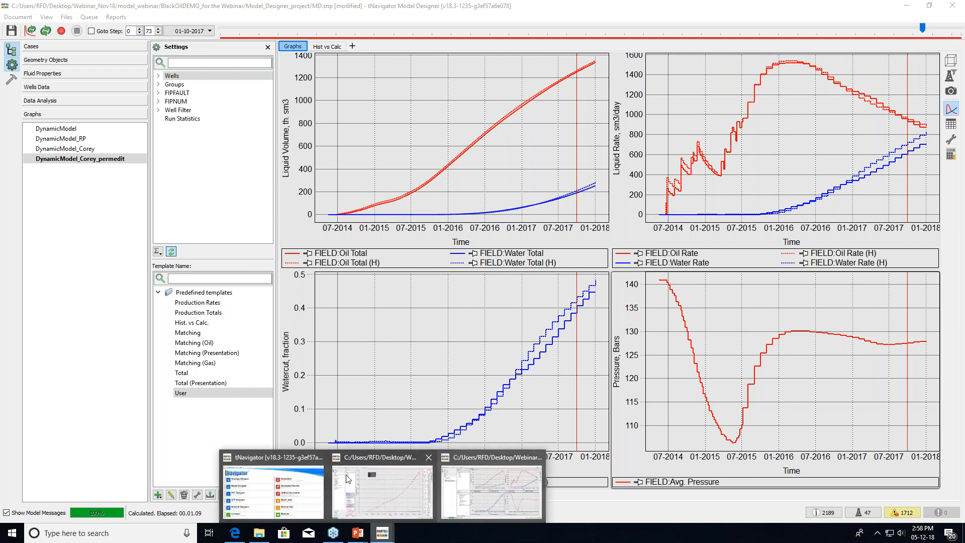
Bring up the launcher and check the GPU and 48-thread settings without changing them
{"action": "left_click", "coordinate": [283, 459]}
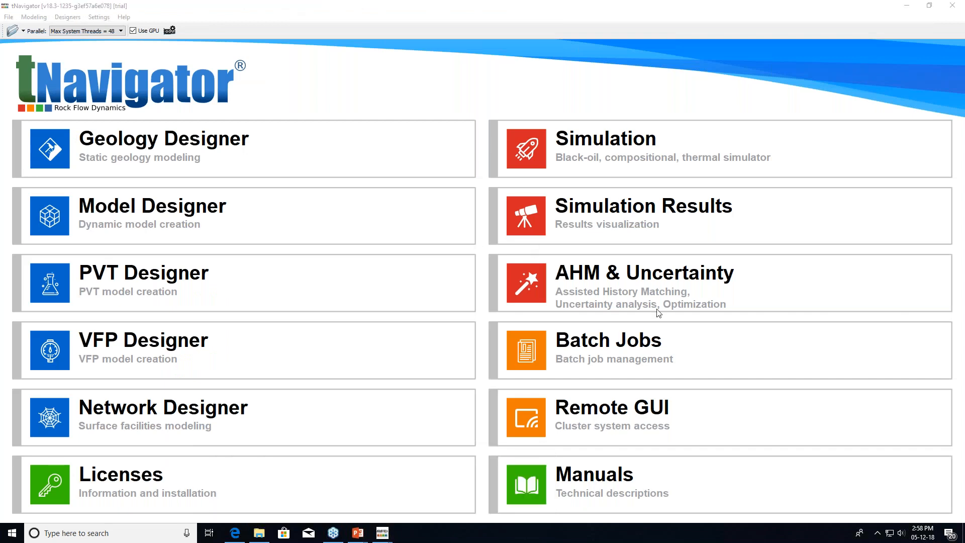
{"action": "left_click", "coordinate": [169, 31]}
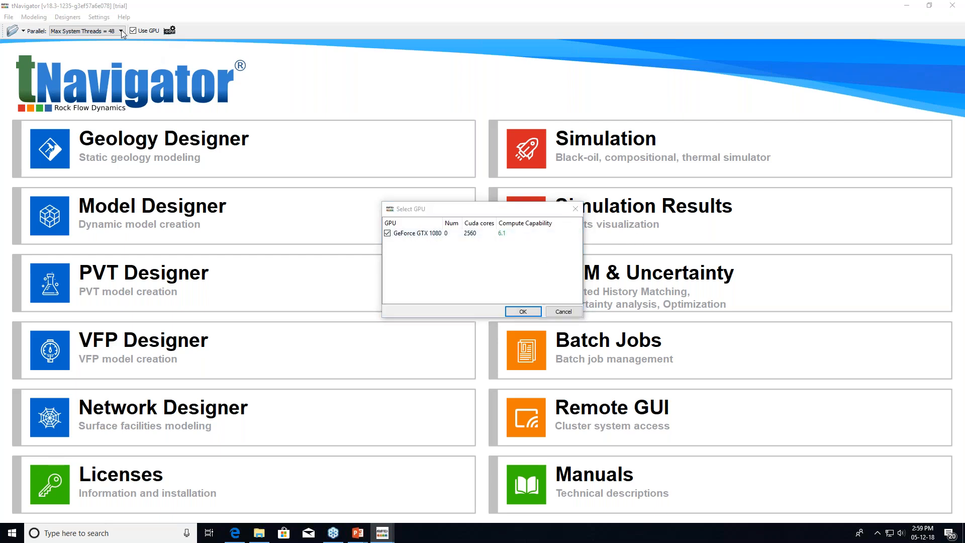
{"action": "left_click", "coordinate": [575, 209]}
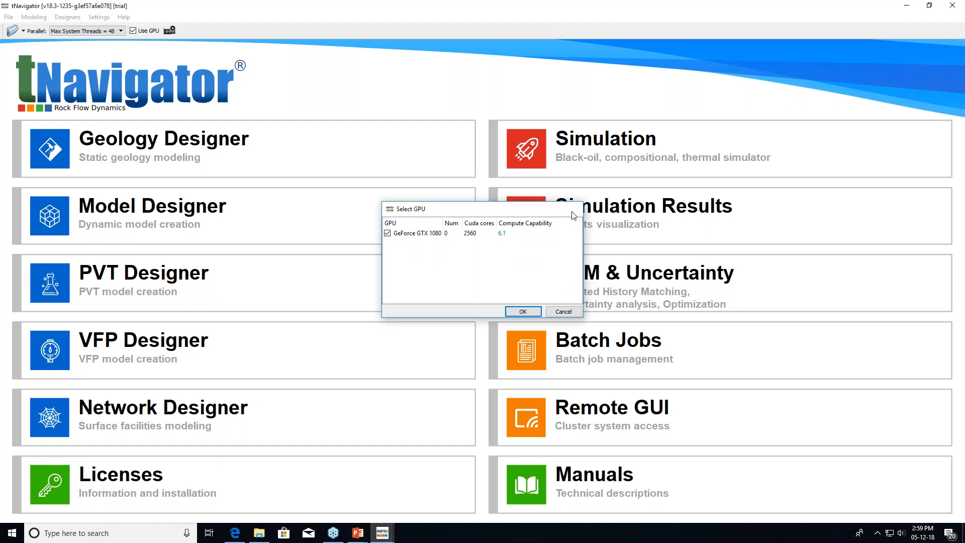
{"action": "left_click", "coordinate": [122, 32]}
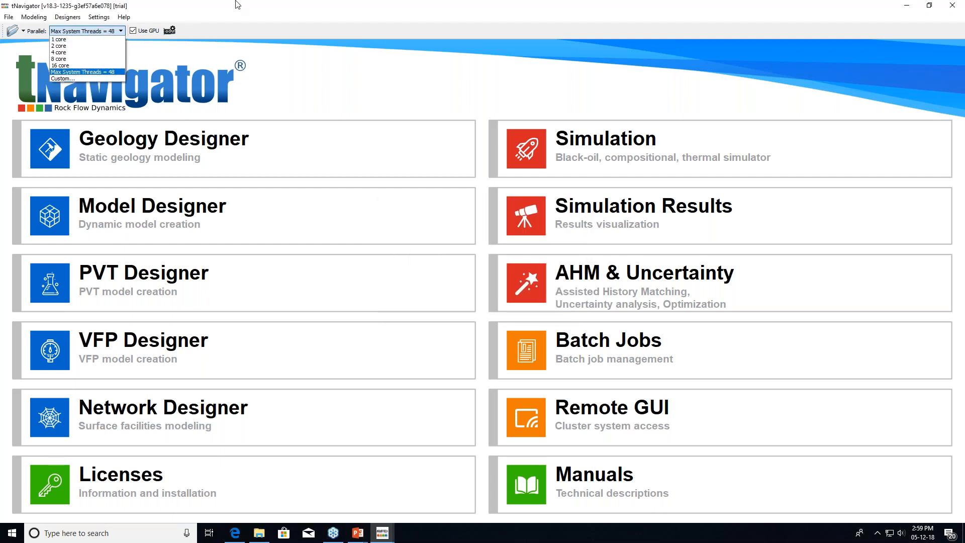
{"action": "left_click", "coordinate": [296, 18]}
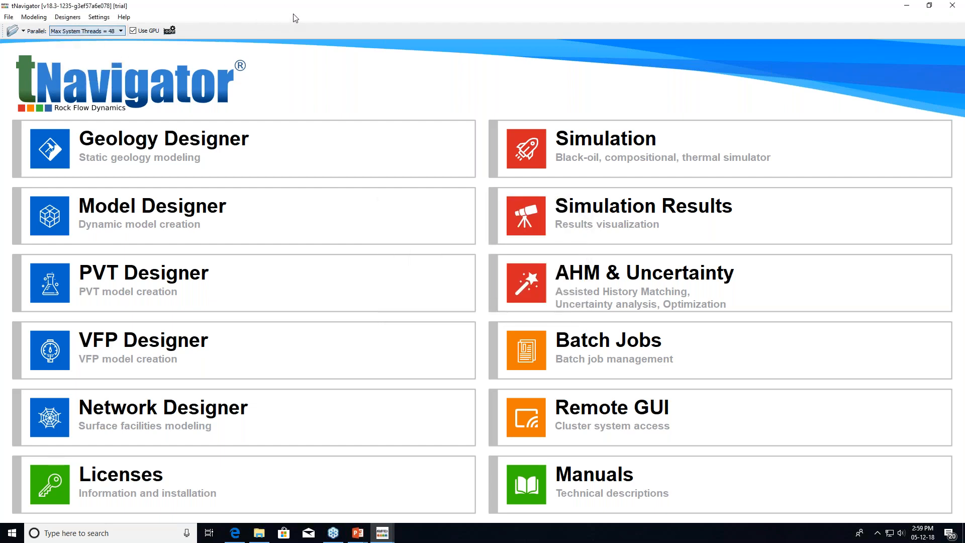